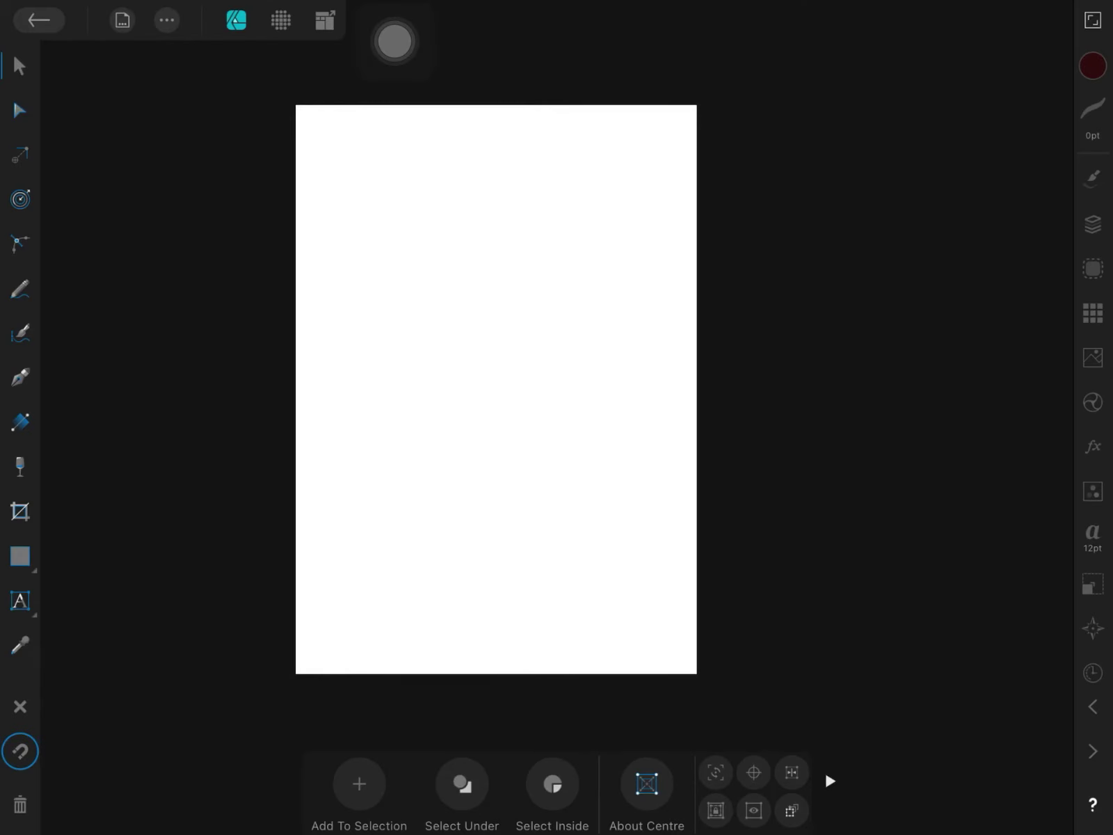
- Cover the whole page with a dark red rectangle, then start placing an image
left_click(19, 555)
left_click_drag(296, 105, 706, 675)
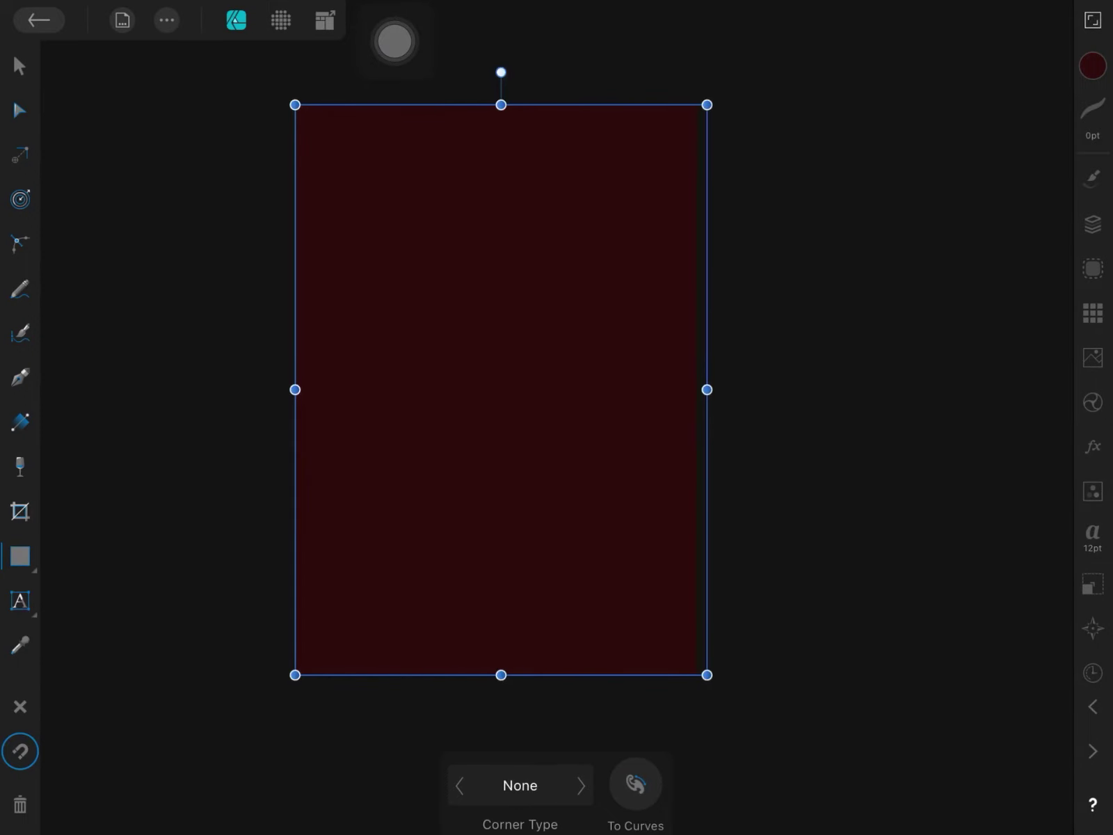
left_click(19, 66)
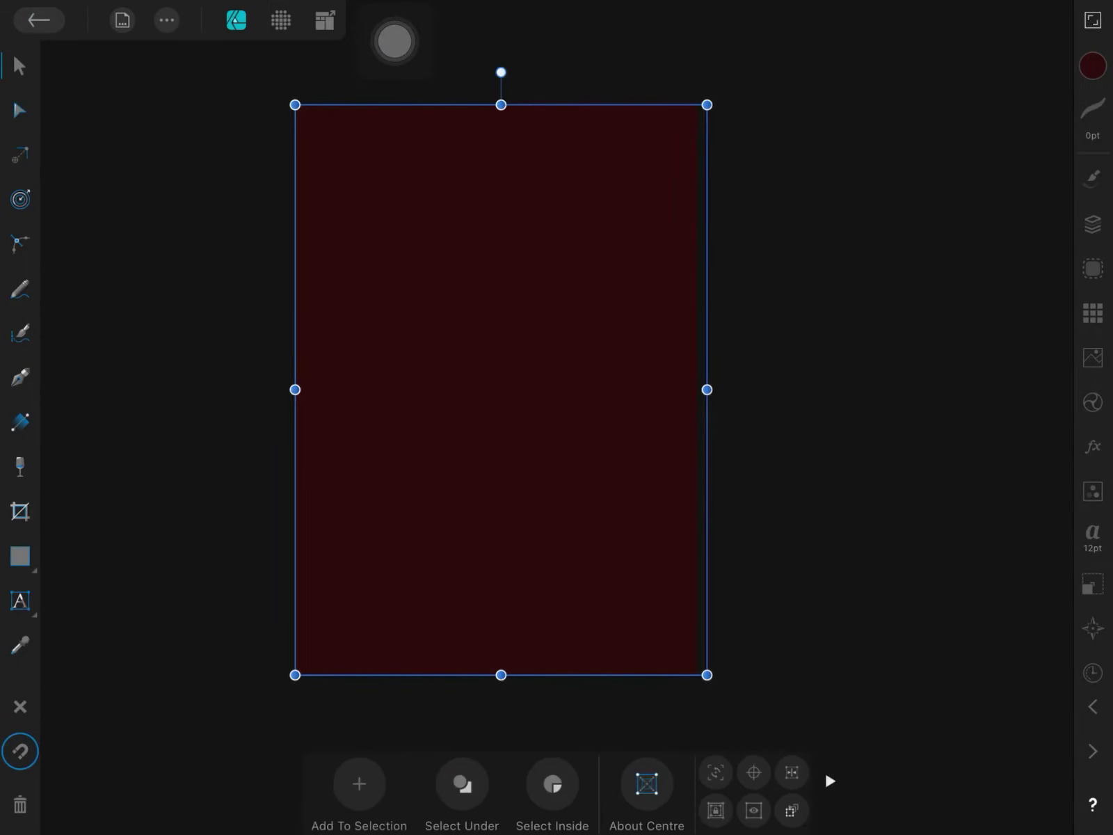
left_click(122, 20)
left_click(166, 258)
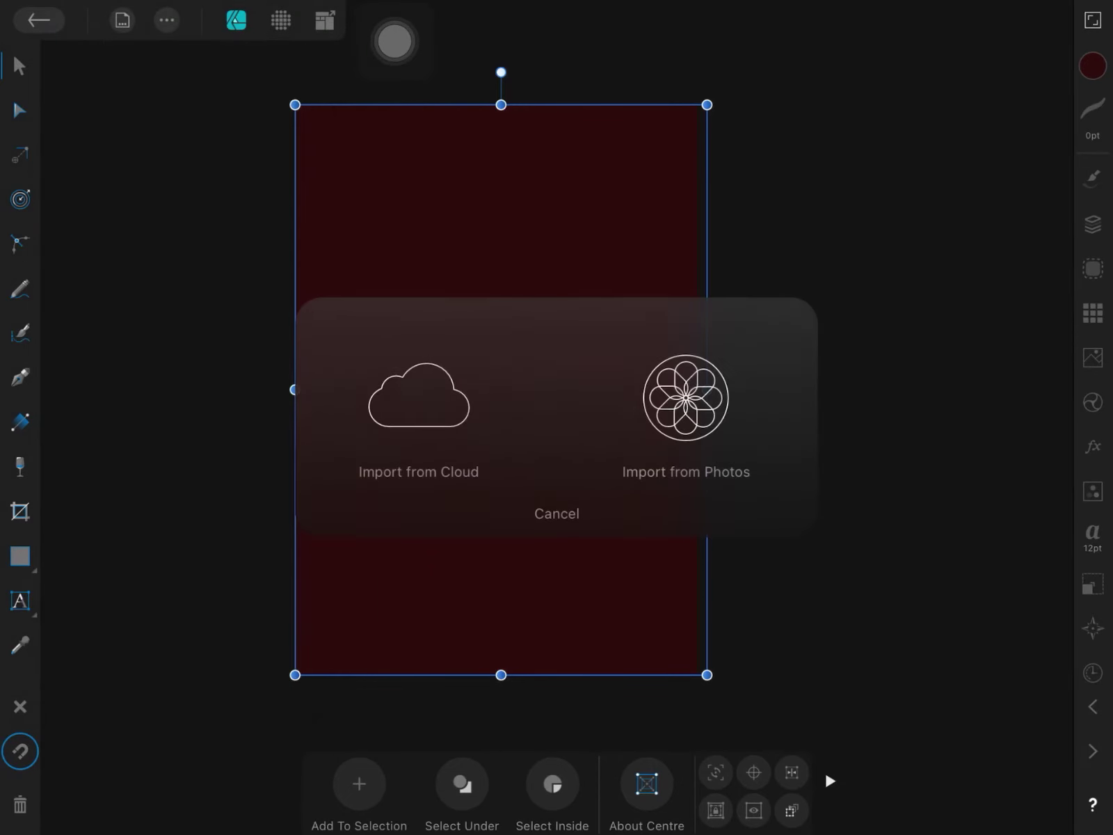
- Import the hexagon image IMG_6286 from Cloud and place it on the page
left_click(419, 397)
left_click(641, 173)
mouse_move(337, 190)
left_mouse_down()
mouse_move(457, 328)
mouse_move(479, 333)
left_mouse_up()
- Fill the background with the hexagon's sampled brown, then delete the hexagon
left_click(557, 487)
left_click(20, 645)
left_click_drag(191, 500, 411, 310)
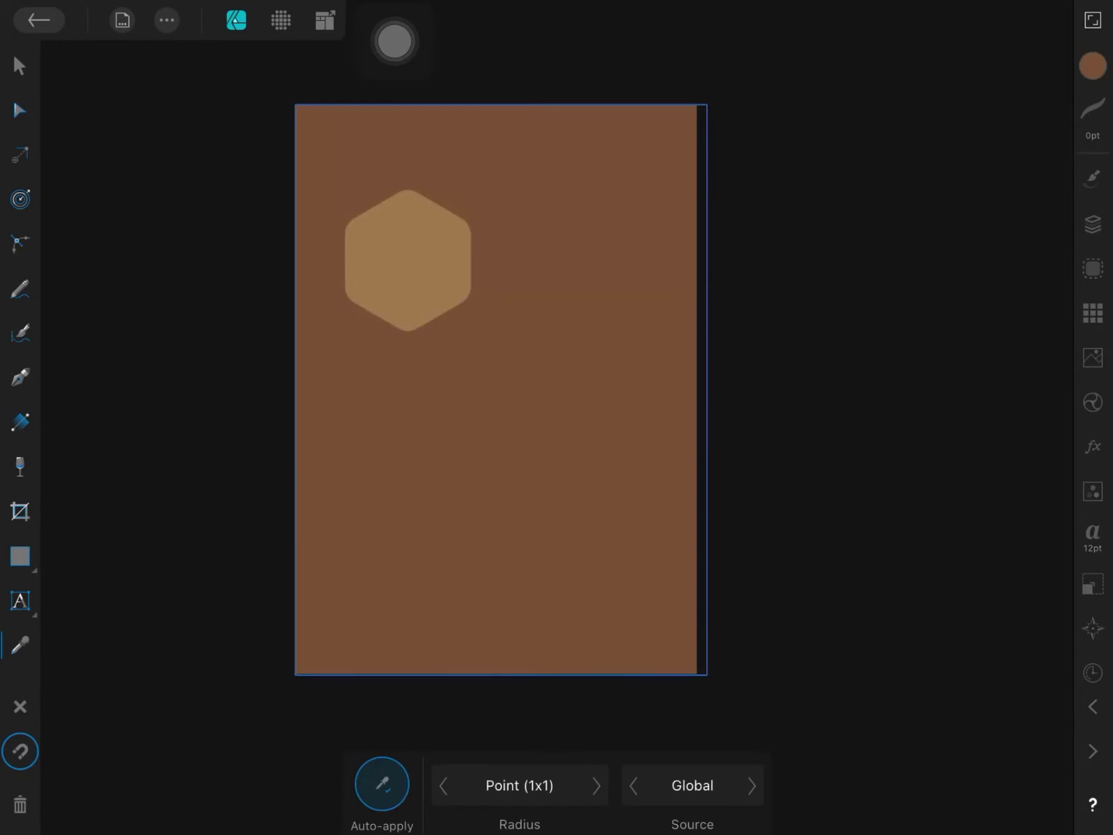
left_click(20, 66)
left_click(374, 290)
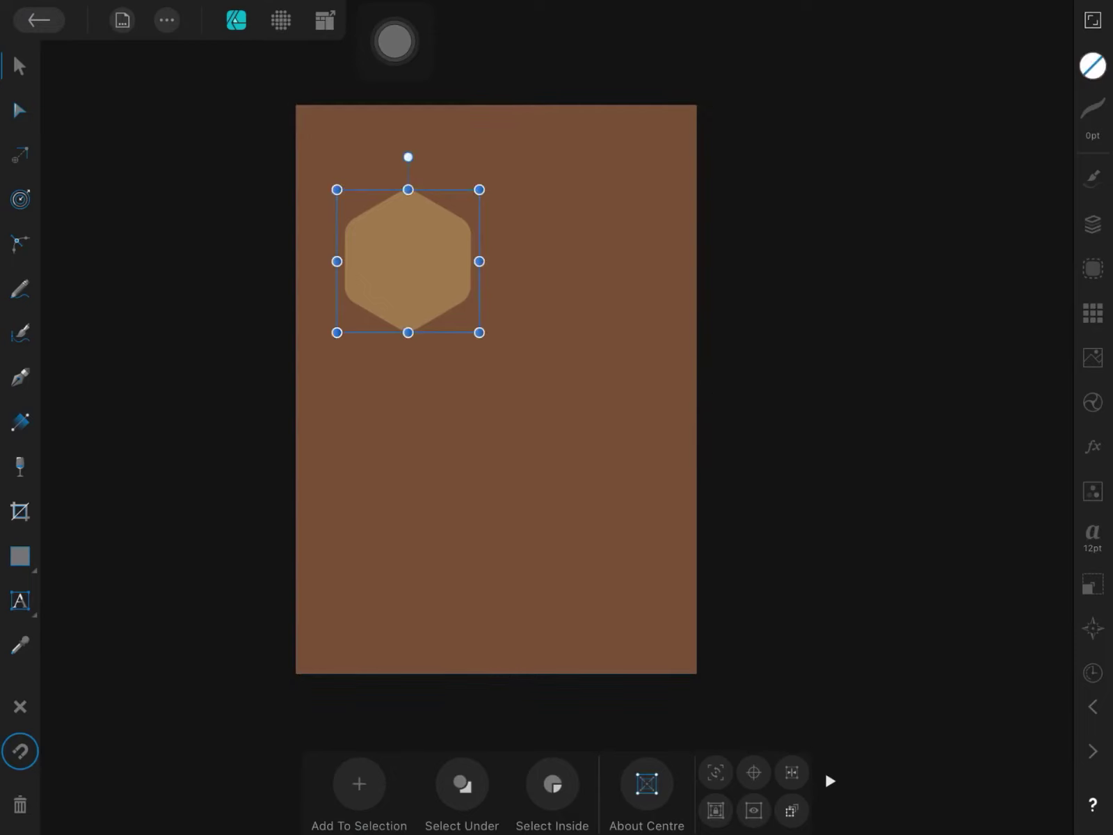
key("Delete")
- Apply a brown gradient to the background with a lighter bottom-left glow
left_click(20, 422)
mouse_move(561, 438)
left_mouse_down()
mouse_move(455, 523)
mouse_move(411, 576)
mouse_move(581, 451)
left_mouse_up()
left_click_drag(377, 593, 333, 614)
left_click_drag(457, 535, 397, 569)
left_click_drag(333, 614, 295, 637)
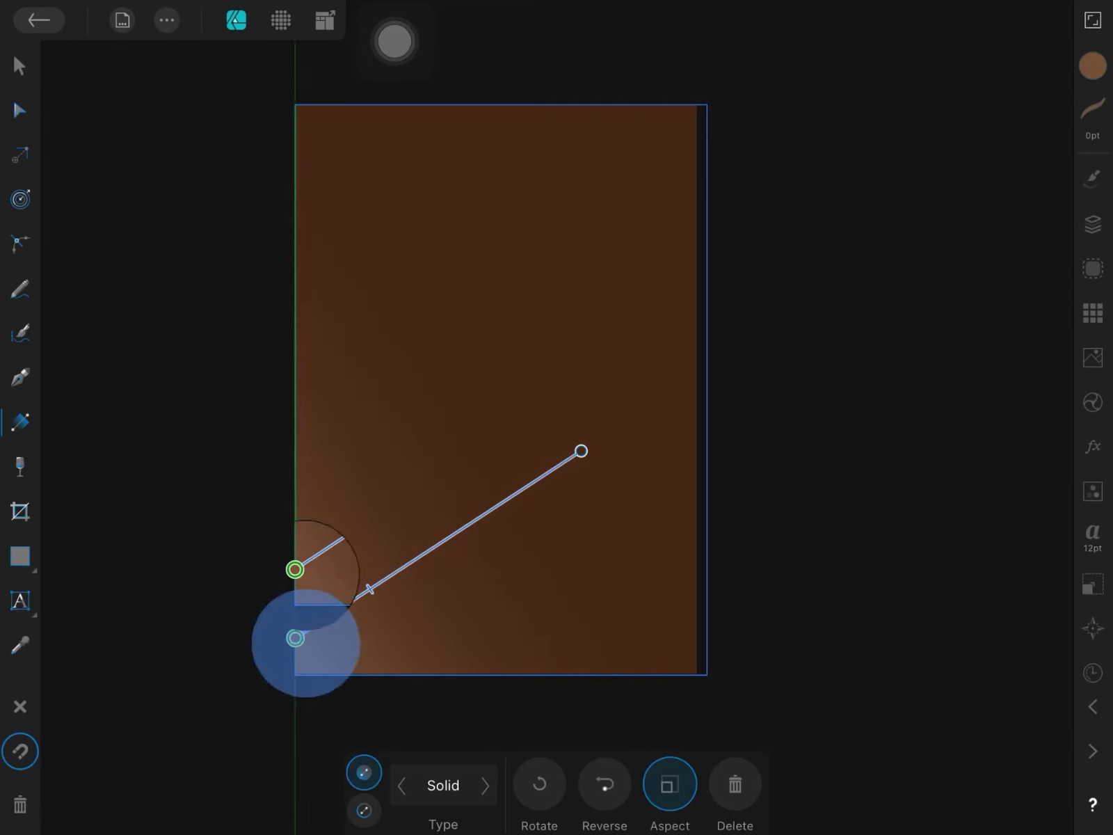
key("v")
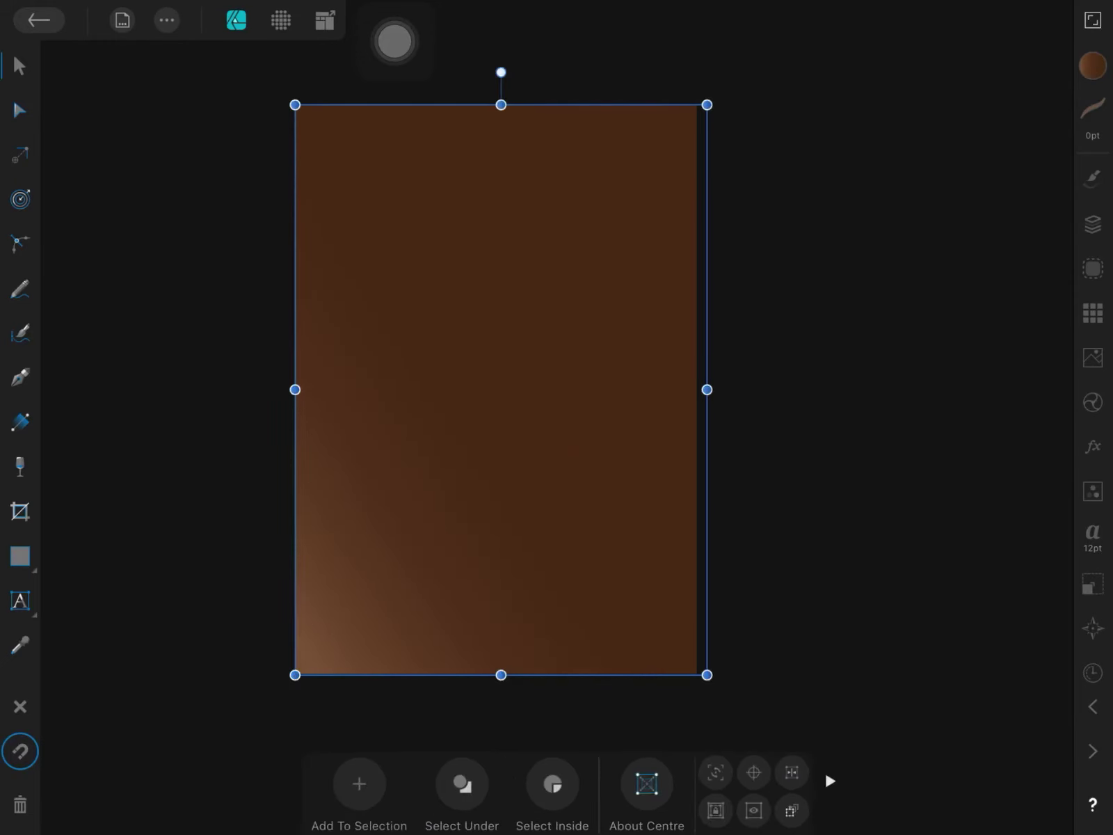
- Start placing another image from Cloud storage
left_click(122, 20)
left_click(178, 299)
left_click(417, 410)
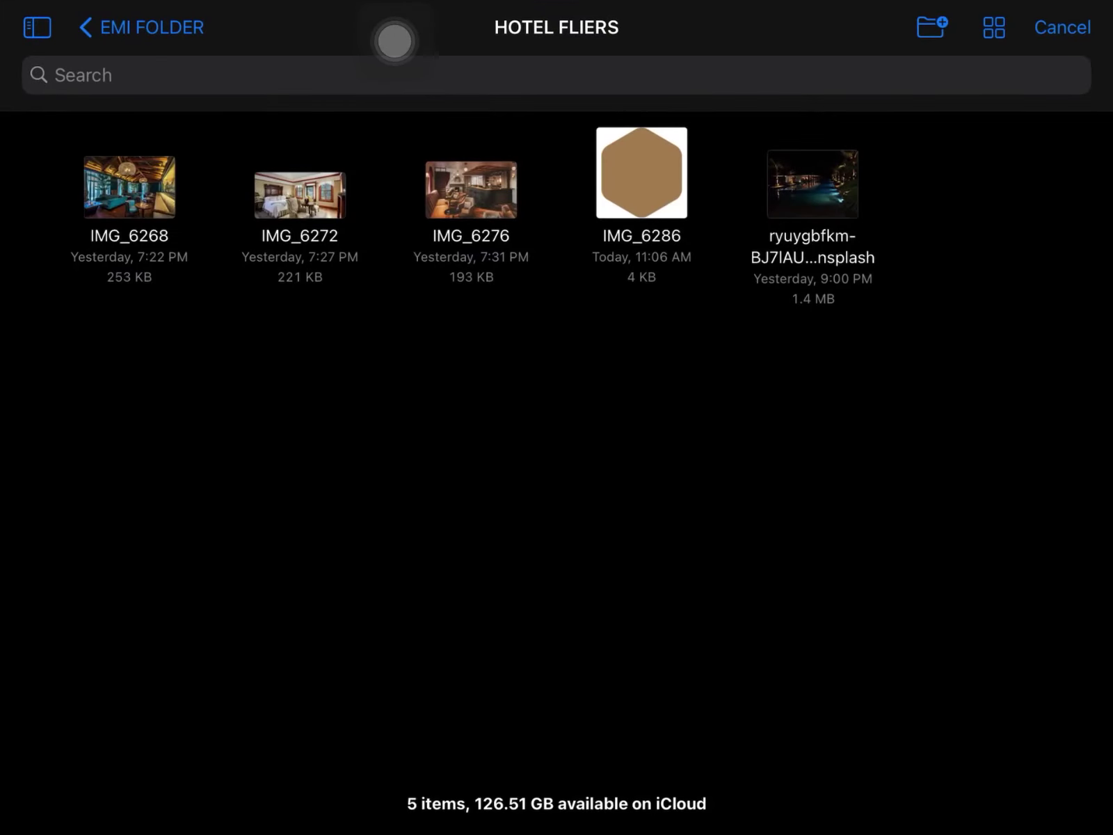
- Place the night pool photo across the top half, enlarged to page width
left_click(641, 172)
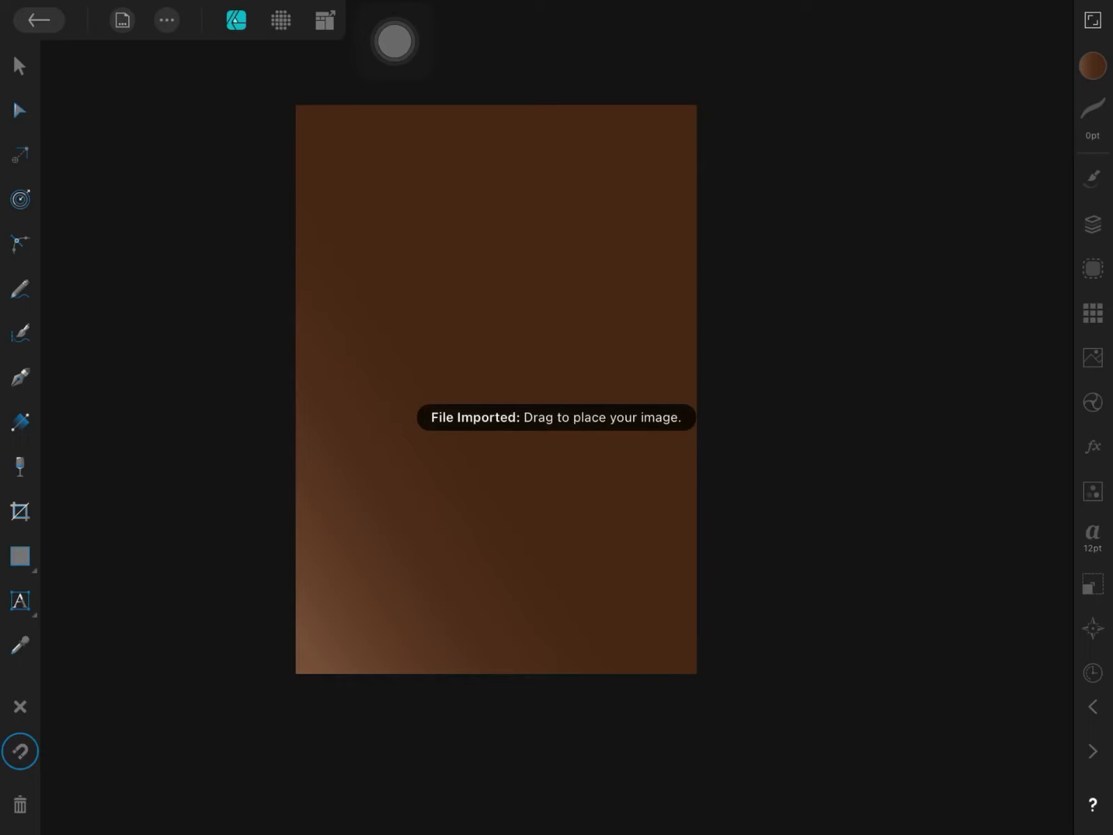
left_click_drag(310, 117, 640, 487)
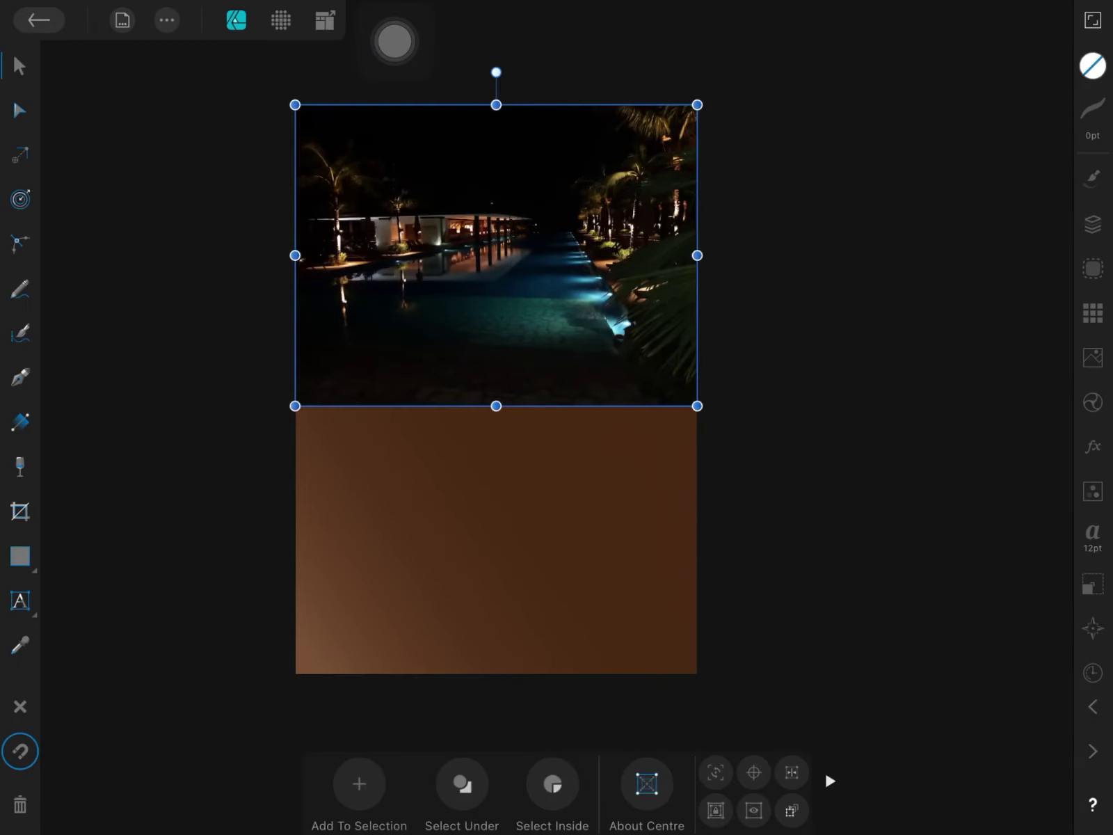
left_click_drag(295, 405, 260, 432)
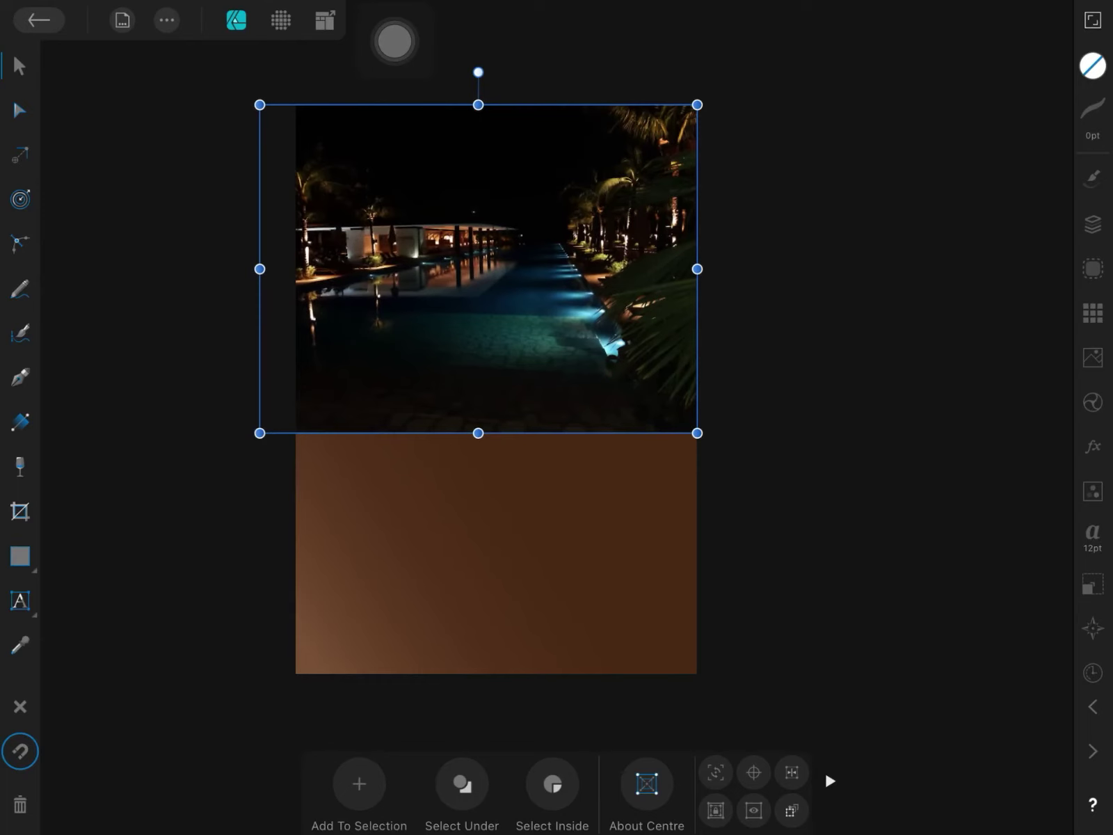
key("Escape")
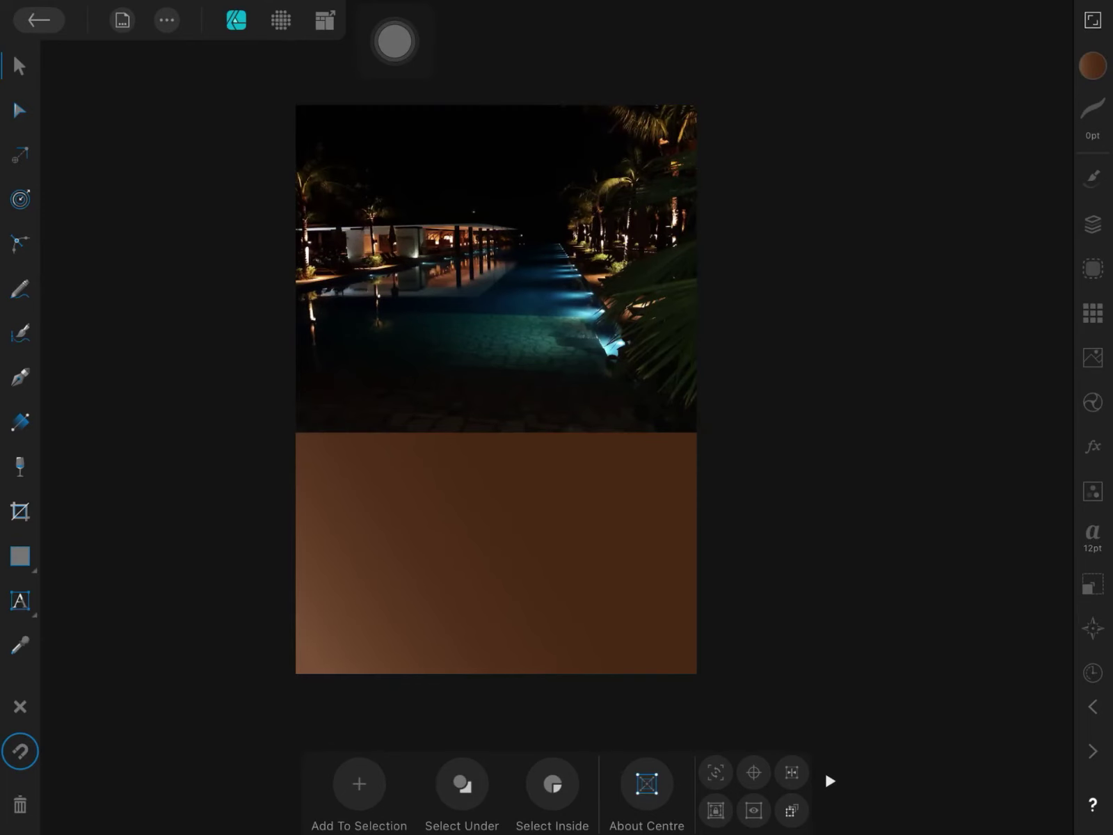
left_click(19, 556)
- Draw a square over the photo's lower edge with all corners rounded to 60.6 px
mouse_move(530, 390)
left_mouse_down()
mouse_move(603, 496)
mouse_move(655, 516)
left_mouse_up()
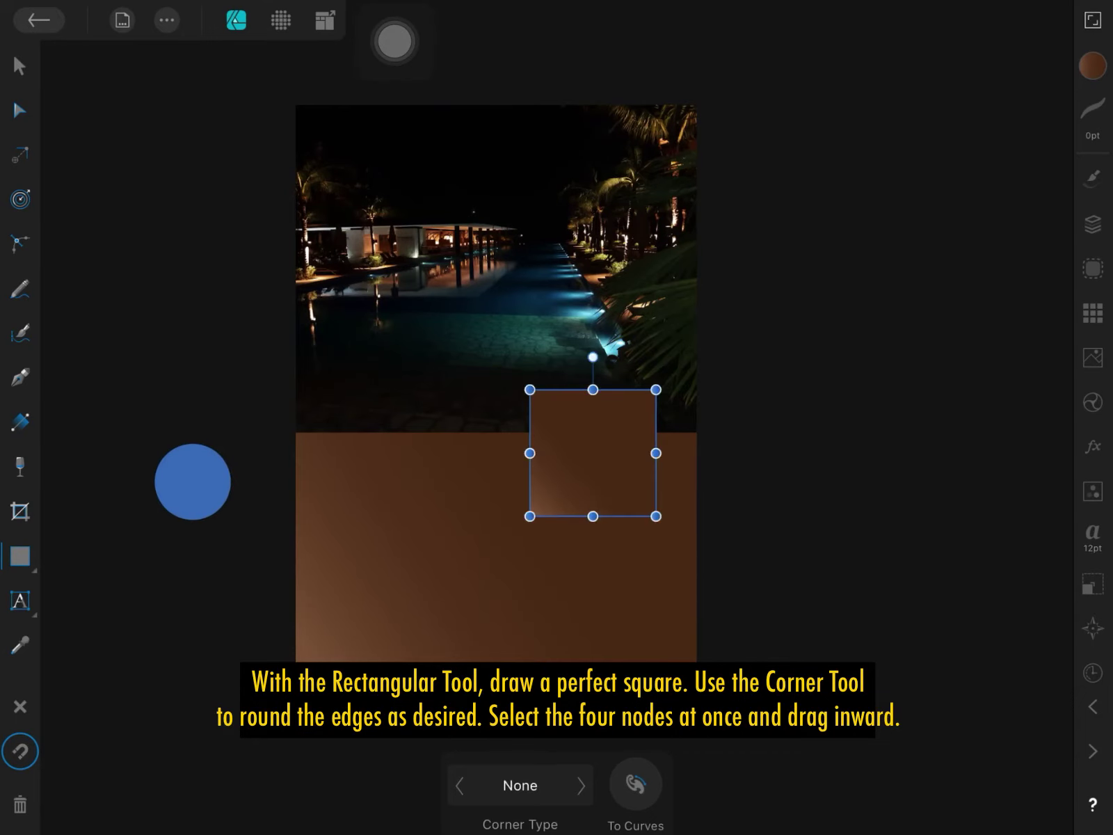
left_click(19, 243)
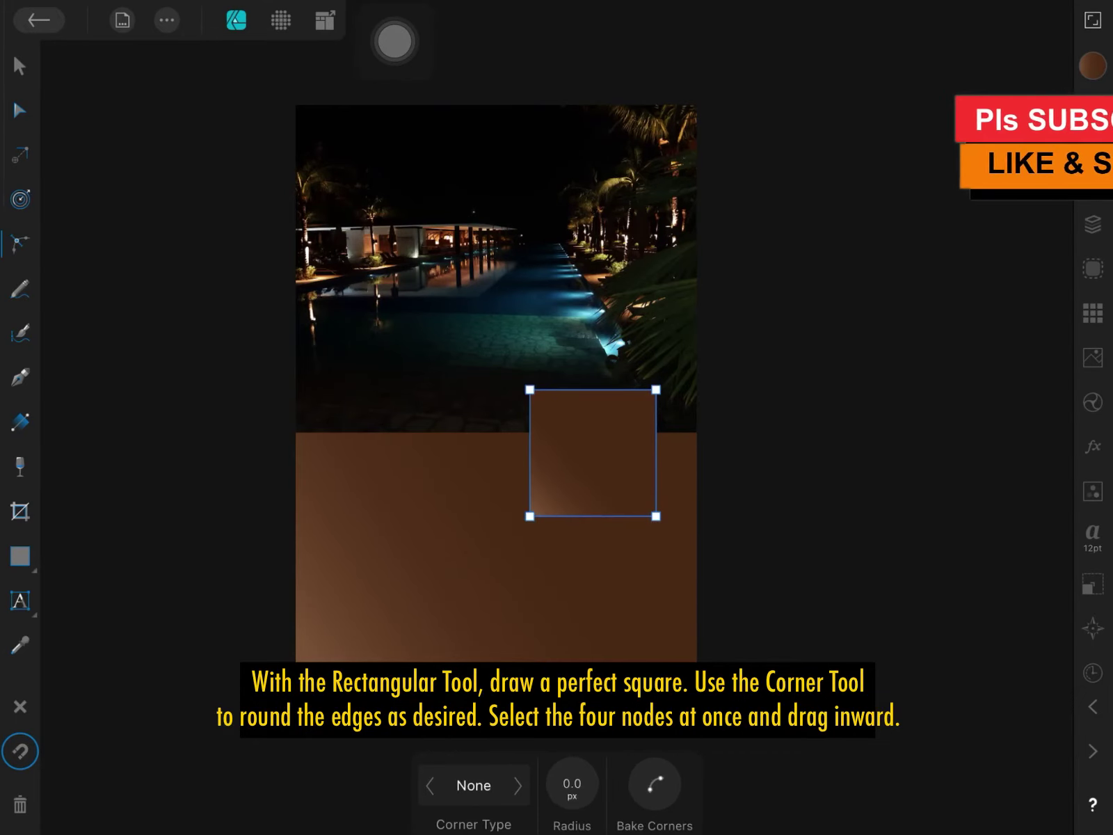
left_click_drag(571, 787, 633, 790)
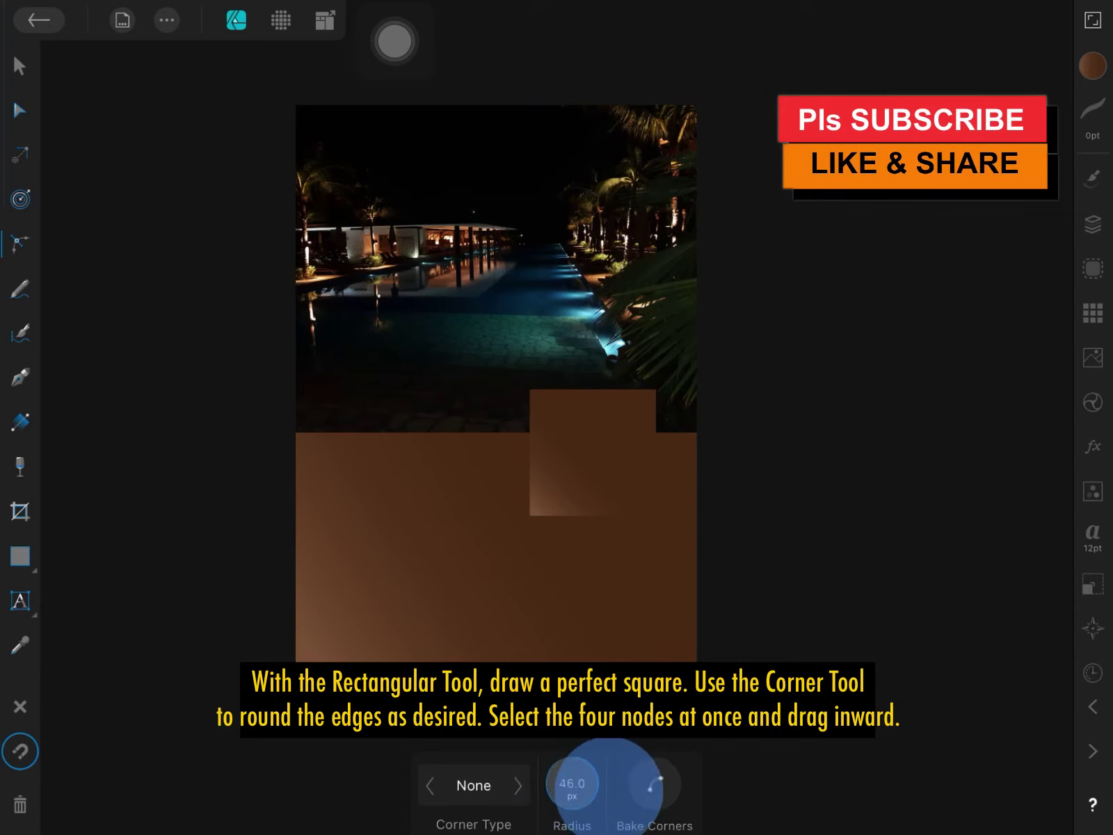
left_click(19, 112)
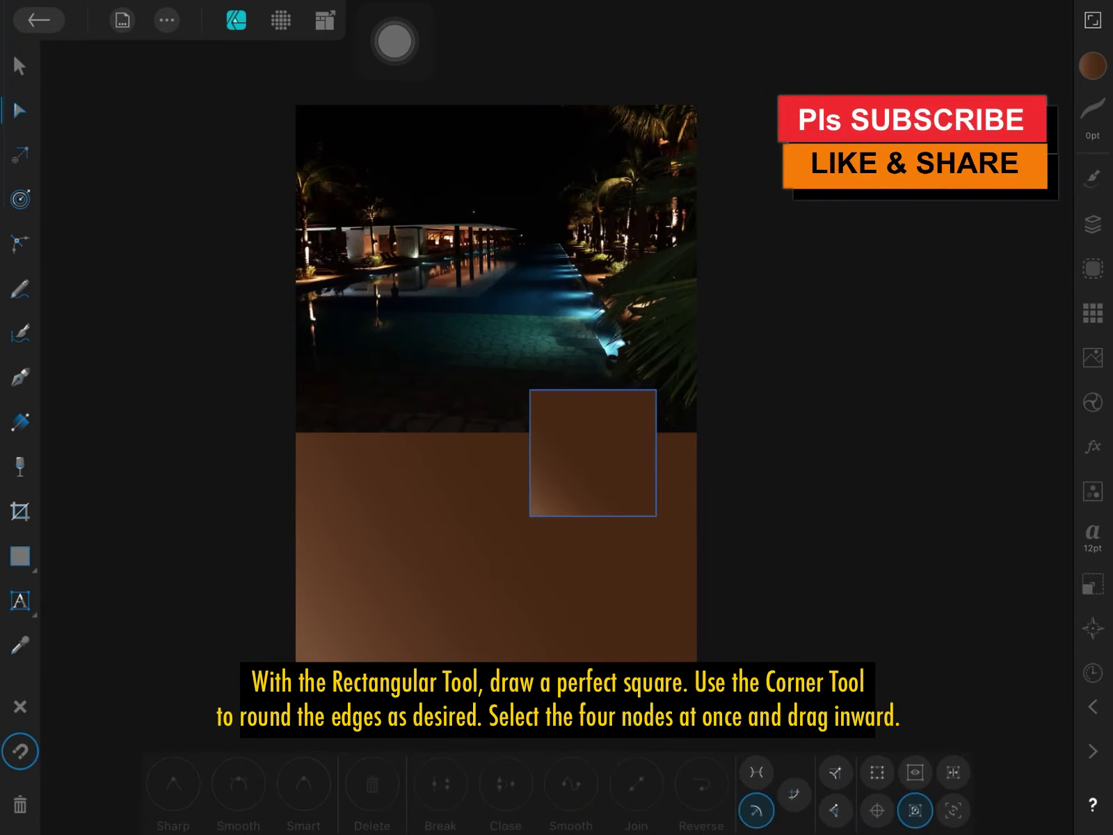
left_click(20, 243)
left_click_drag(485, 363, 695, 580)
left_click_drag(529, 390, 546, 405)
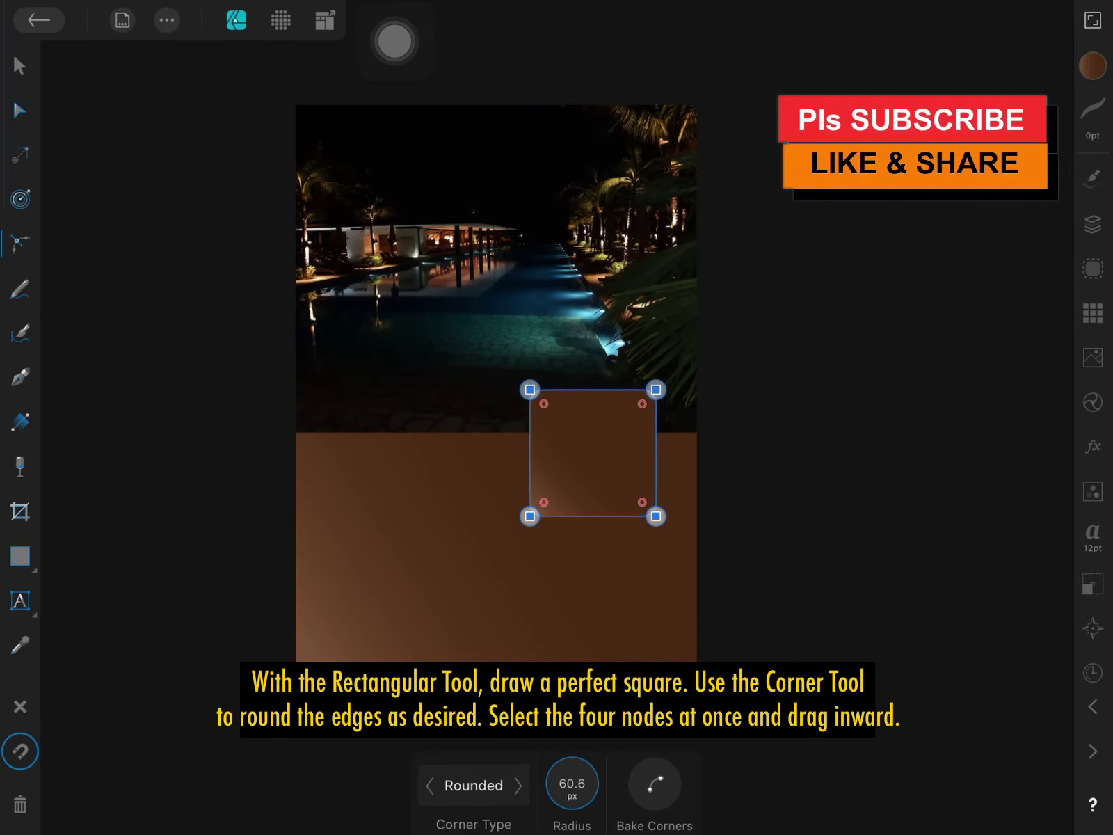
scroll(618, 480, "up", 5)
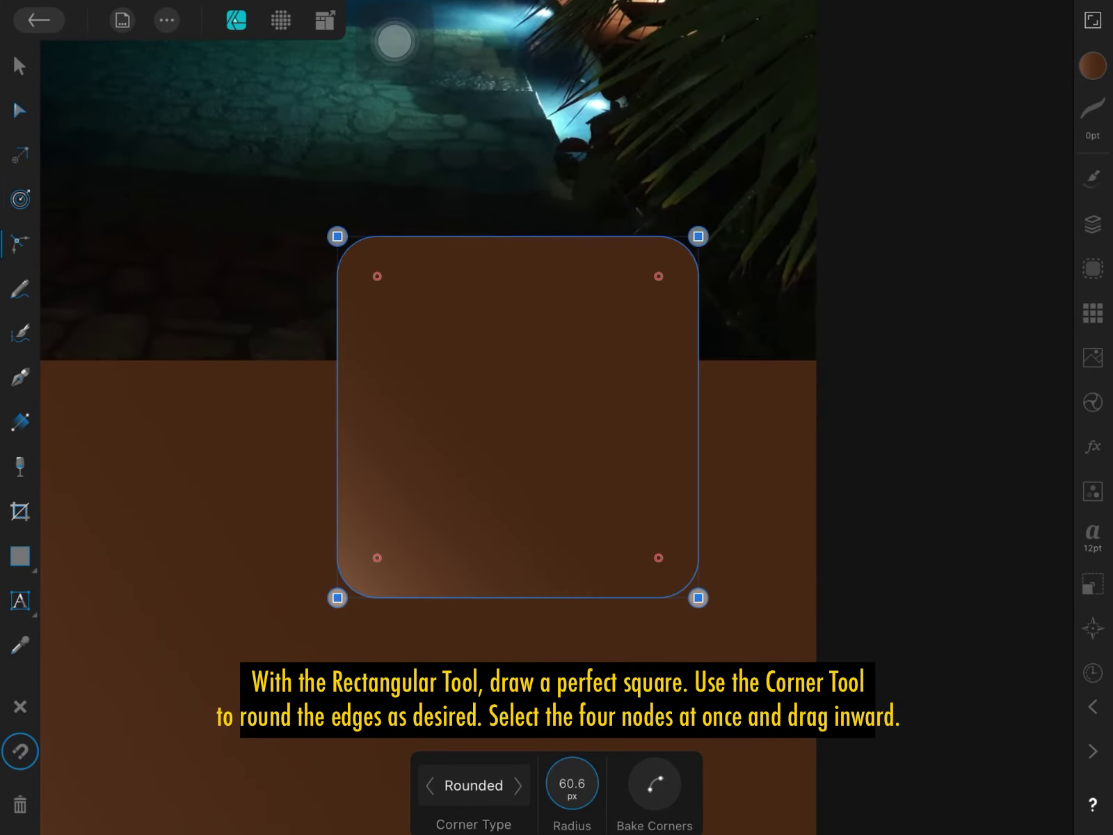
left_click(20, 66)
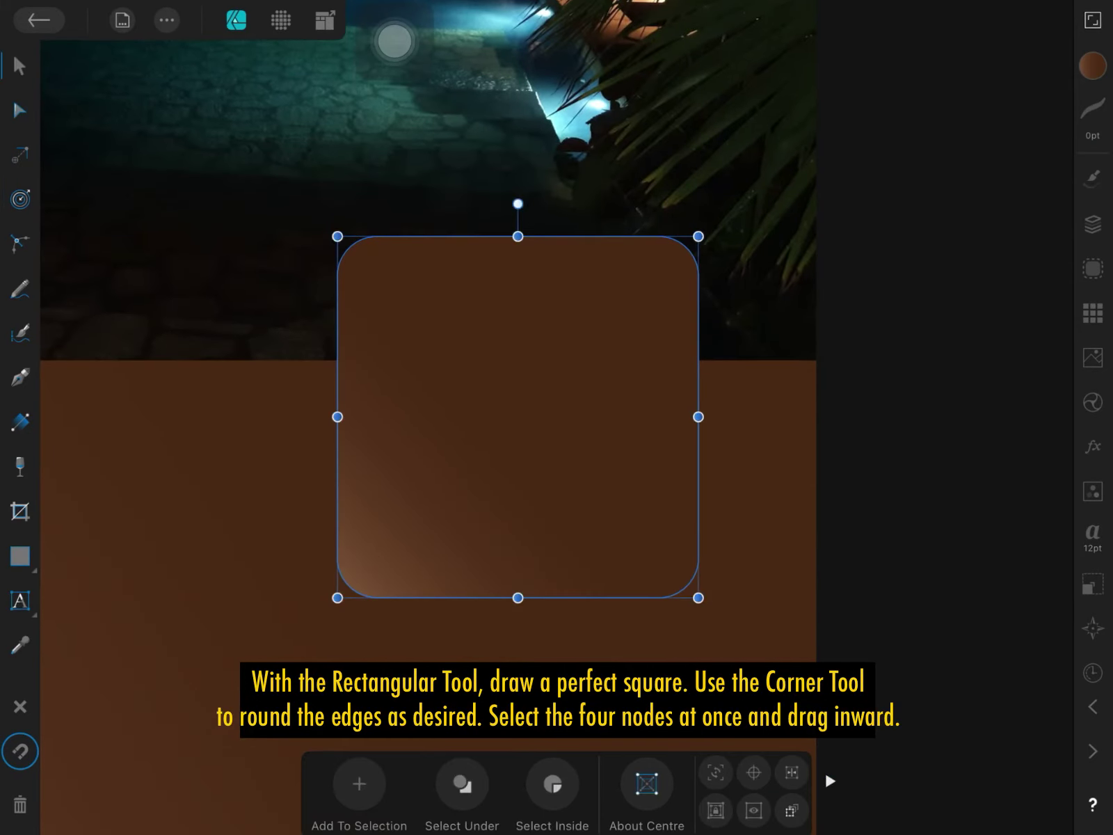
left_click(1092, 66)
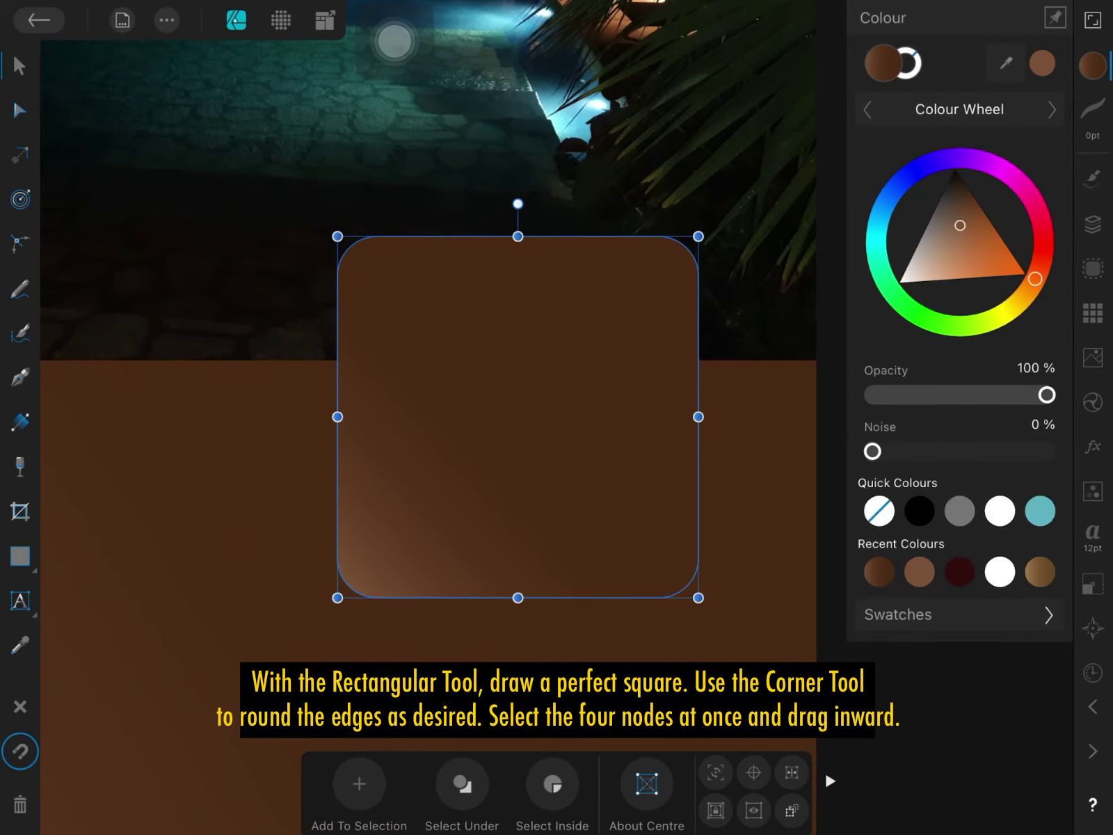
- Give the square a solid light-brown fill and a tapered white 8.7 pt outline
left_click(919, 571)
left_click(1092, 118)
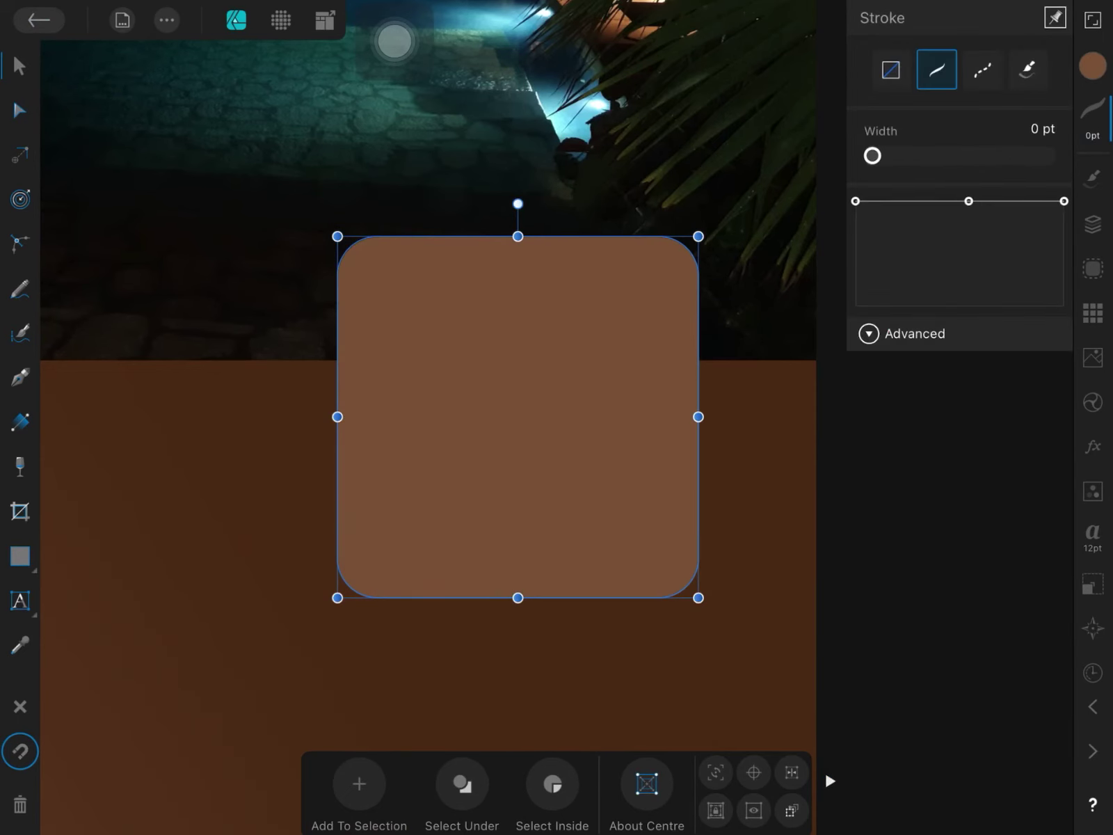
left_click_drag(873, 156, 887, 156)
left_click(1091, 66)
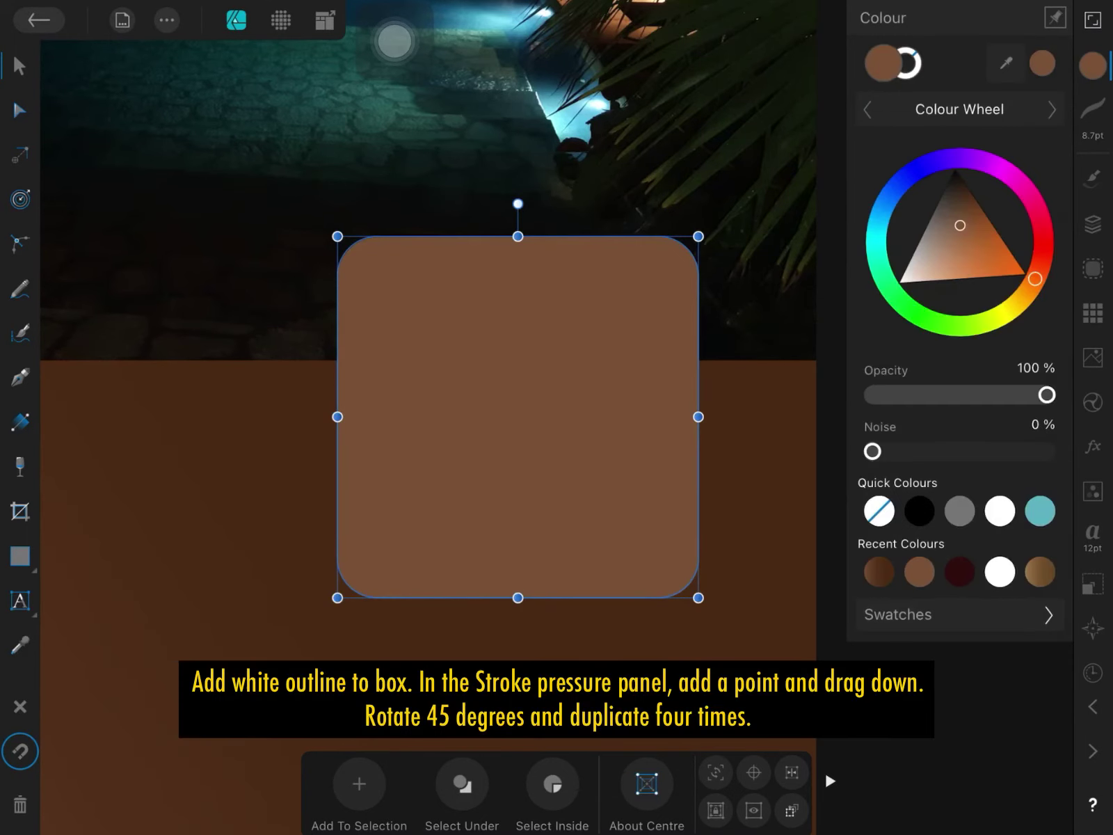
left_click(904, 63)
left_click(999, 511)
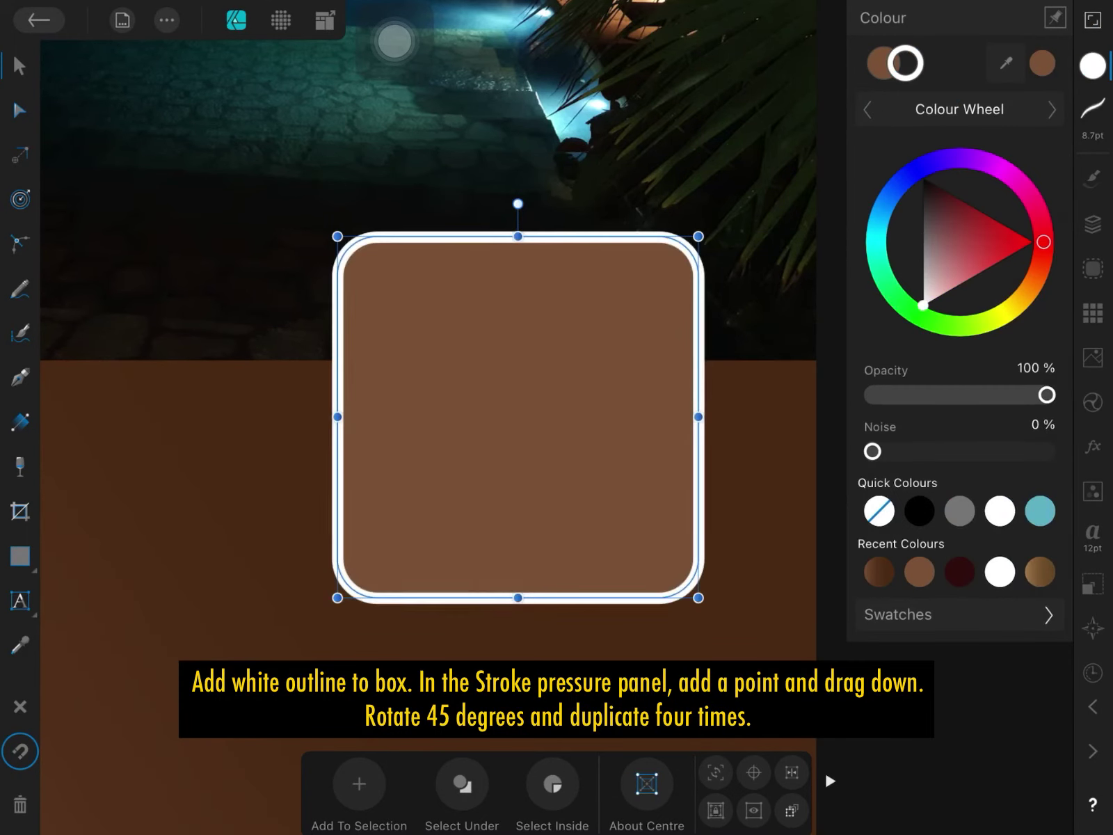
left_click(1092, 108)
left_click(966, 201)
mouse_move(966, 201)
left_mouse_down()
mouse_move(955, 280)
mouse_move(967, 295)
left_mouse_up()
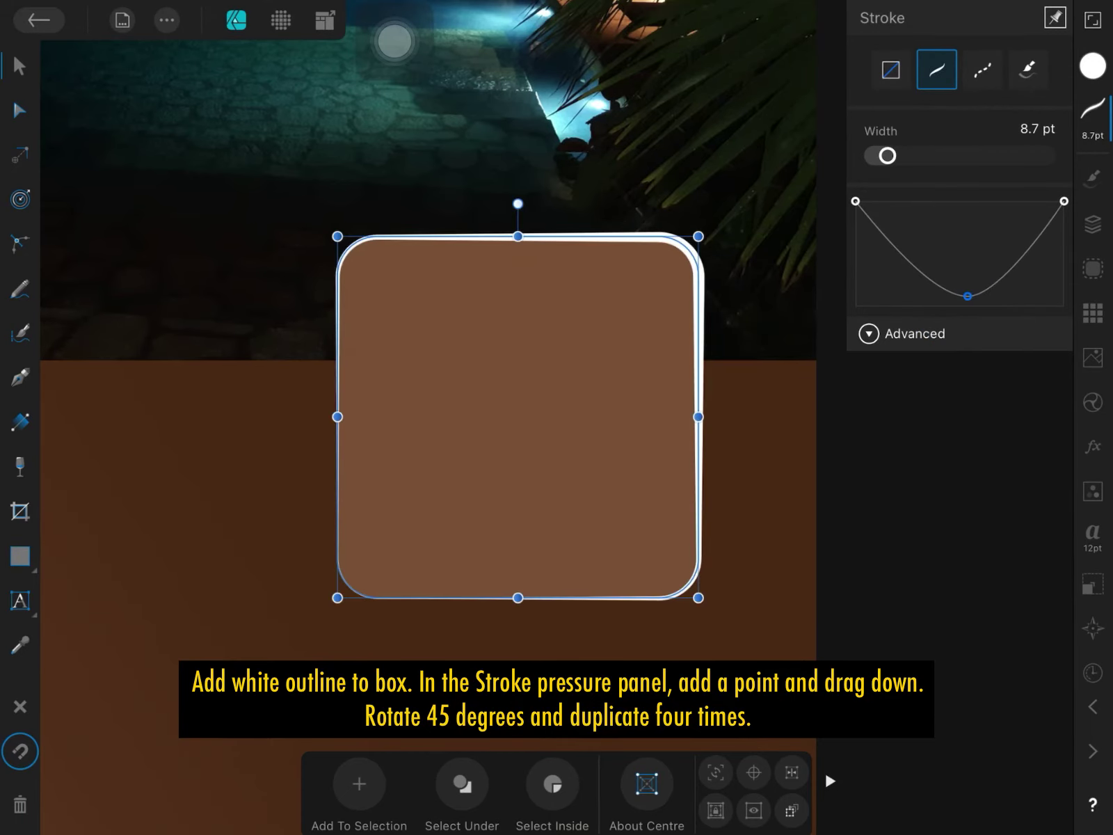
- Rotate the rounded square 45° into a diamond
left_click(1092, 583)
left_click(905, 492)
left_click(666, 482)
left_click(717, 482)
left_click(745, 618)
left_click(623, 619)
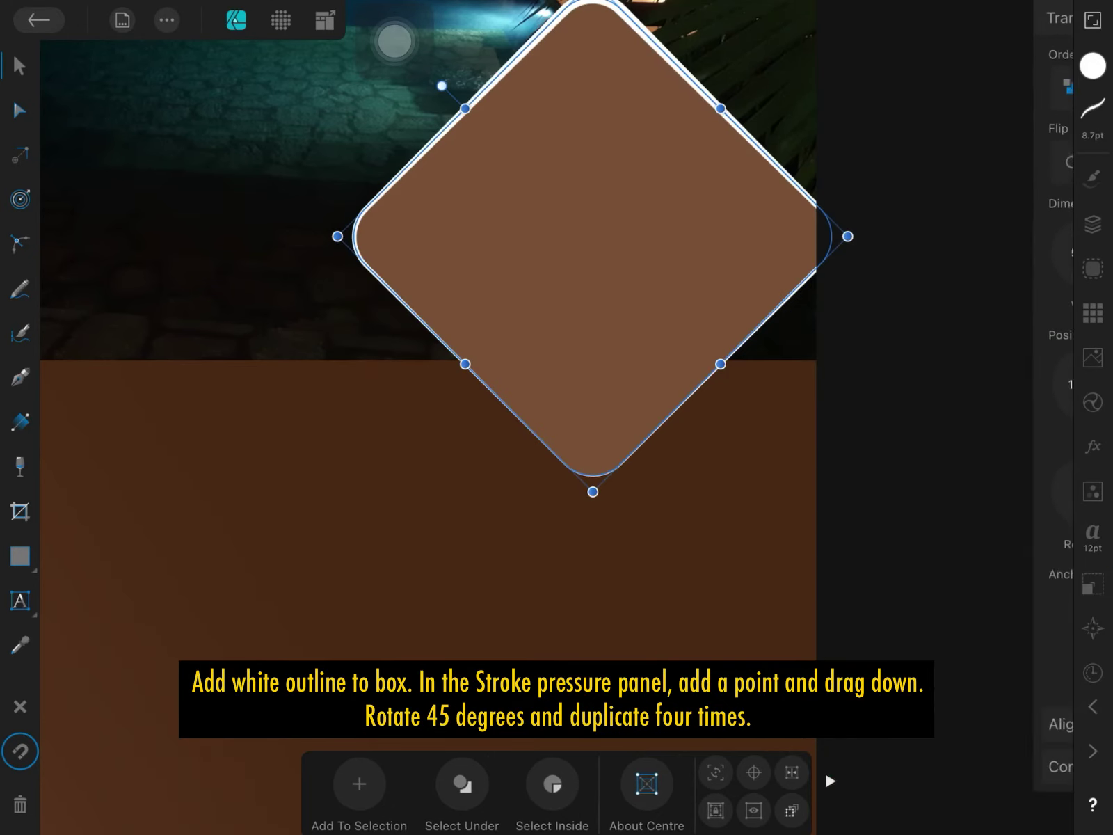
- Duplicate the diamond twice, placing the copies down-left and lower-right
scroll(737, 508, "down", 5)
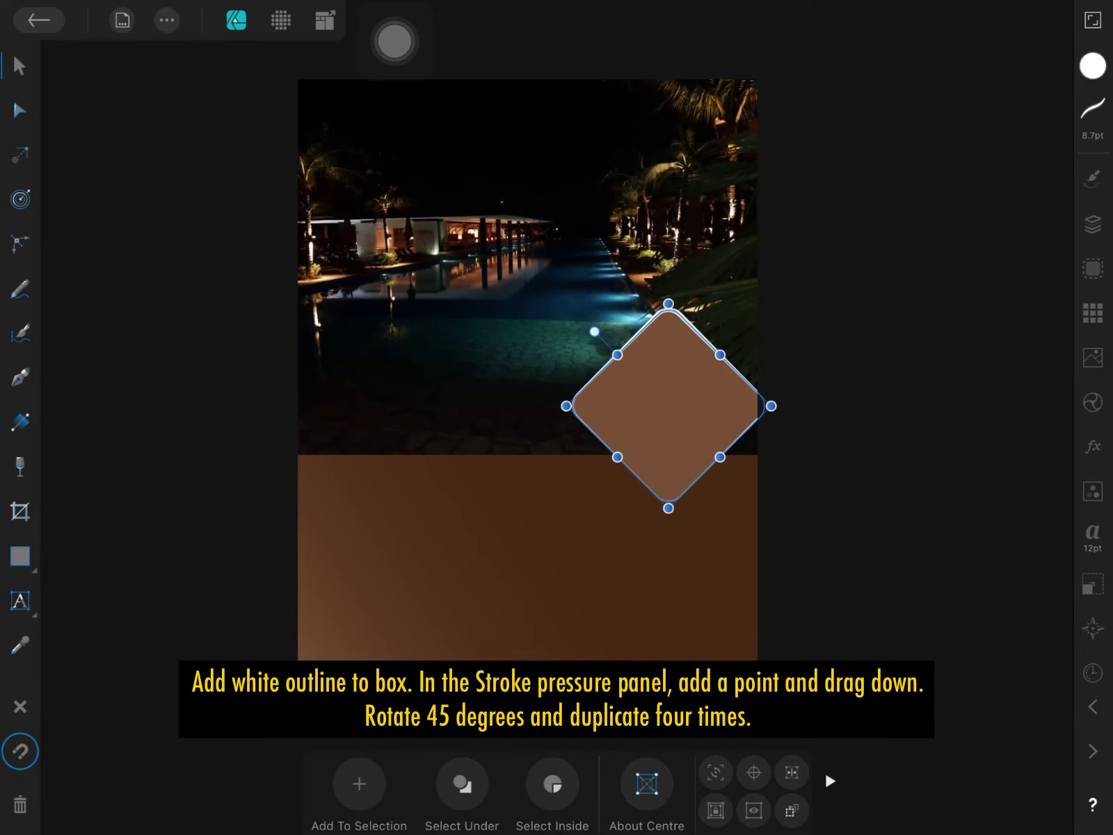
left_click_drag(667, 421, 661, 404)
left_click(662, 390)
left_click(223, 92)
mouse_move(662, 403)
left_mouse_down()
mouse_move(556, 495)
mouse_move(523, 463)
mouse_move(539, 467)
left_mouse_up()
left_click(166, 20)
left_click(222, 92)
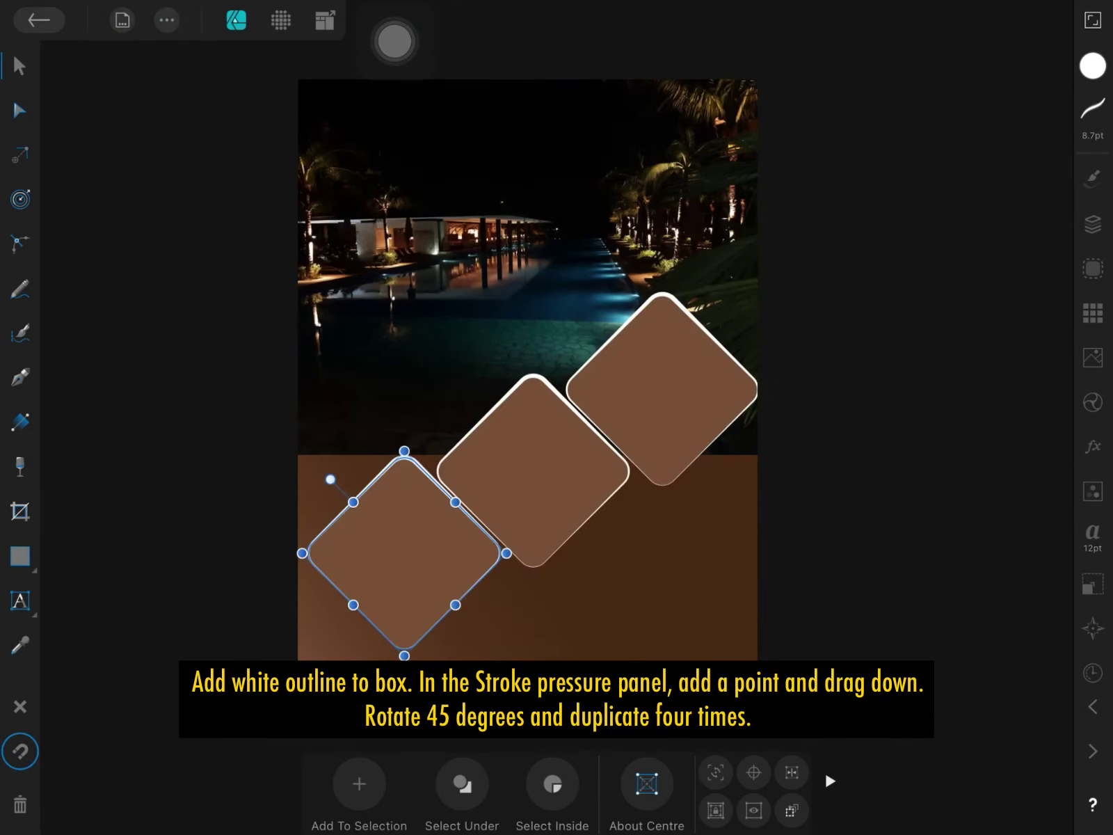
mouse_move(412, 553)
left_mouse_down()
mouse_move(626, 596)
mouse_move(632, 574)
mouse_move(615, 587)
left_mouse_up()
- Nudge the top-right and bottom diamonds slightly into alignment
scroll(635, 459, "up", 3)
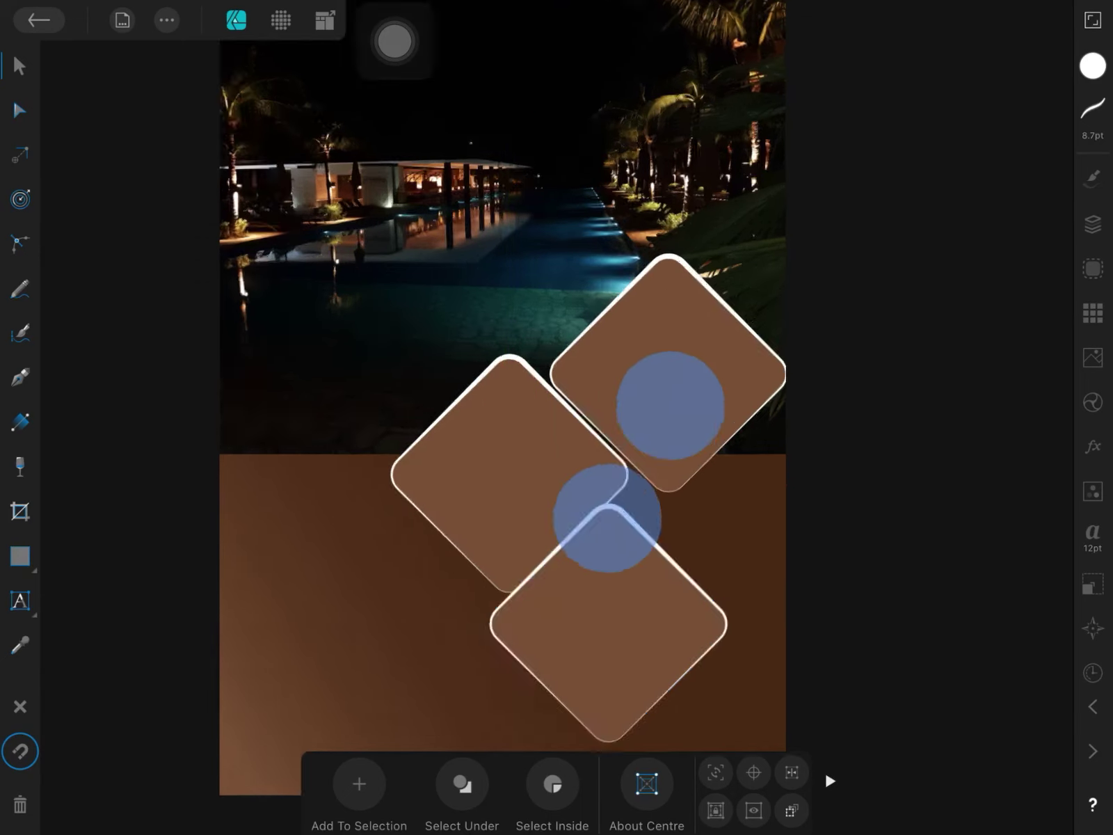
scroll(636, 459, "up", 5)
double_click(745, 218)
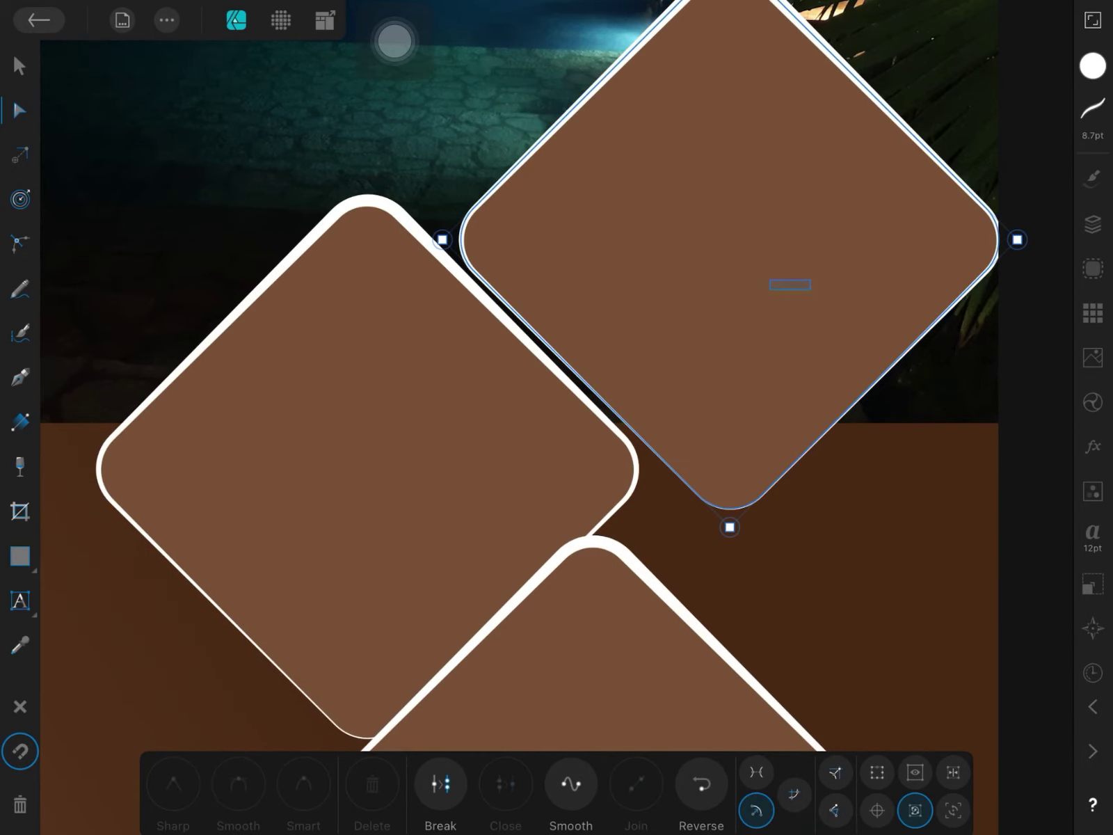
left_click(20, 66)
left_click_drag(775, 211, 768, 209)
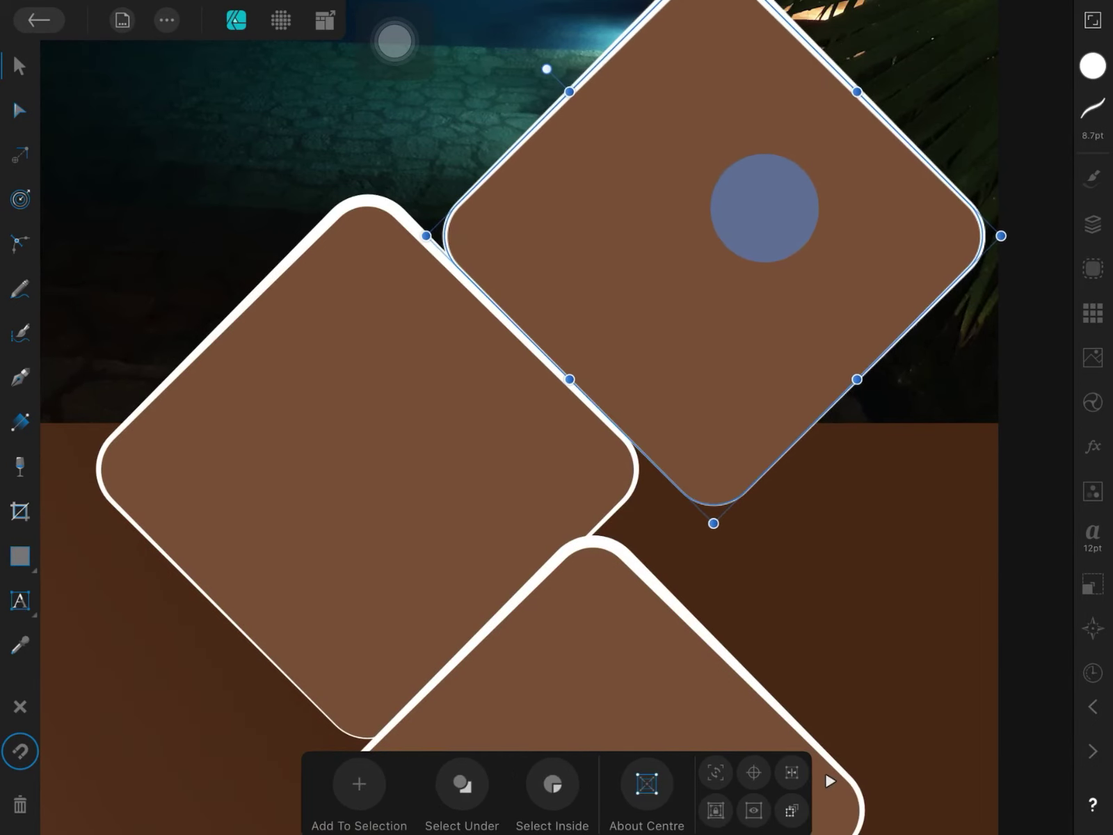
left_click(617, 622)
left_click_drag(622, 617, 625, 616)
- Shrink all three diamonds together and move them toward the upper right
scroll(678, 417, "down", 5)
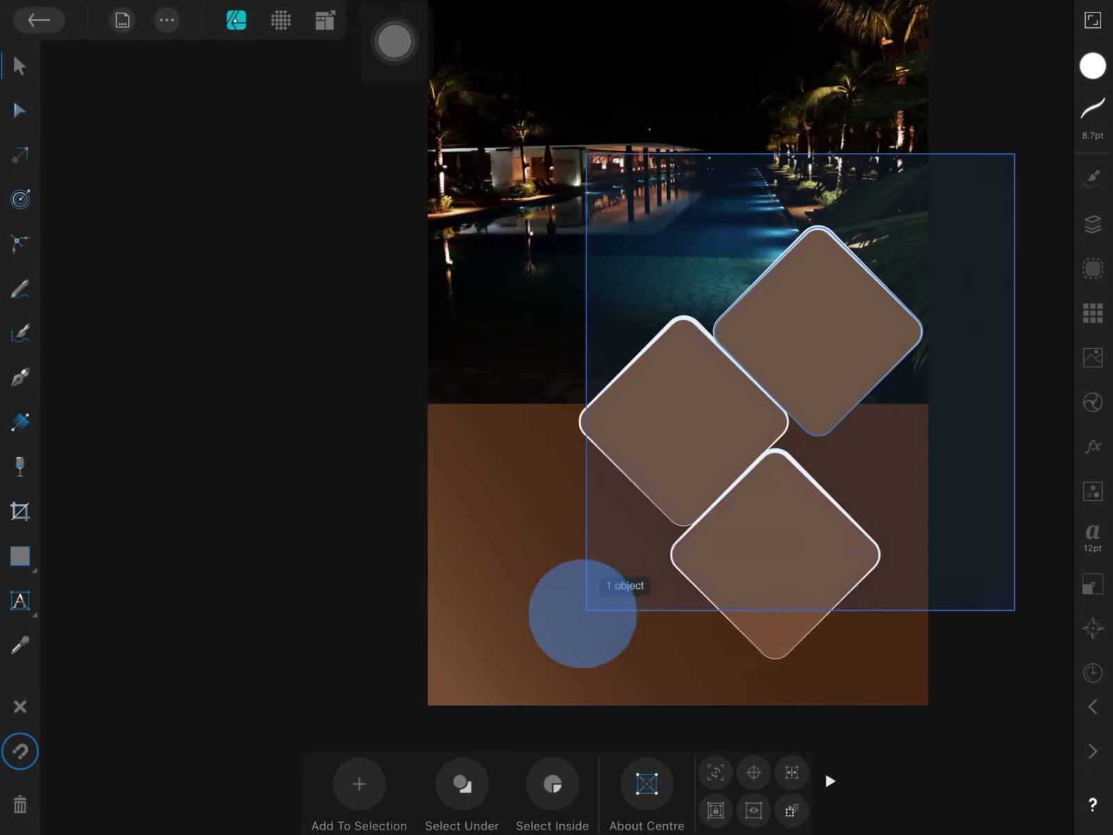
left_click_drag(1014, 154, 526, 688)
mouse_move(775, 666)
left_mouse_down()
mouse_move(775, 533)
mouse_move(811, 662)
left_mouse_up()
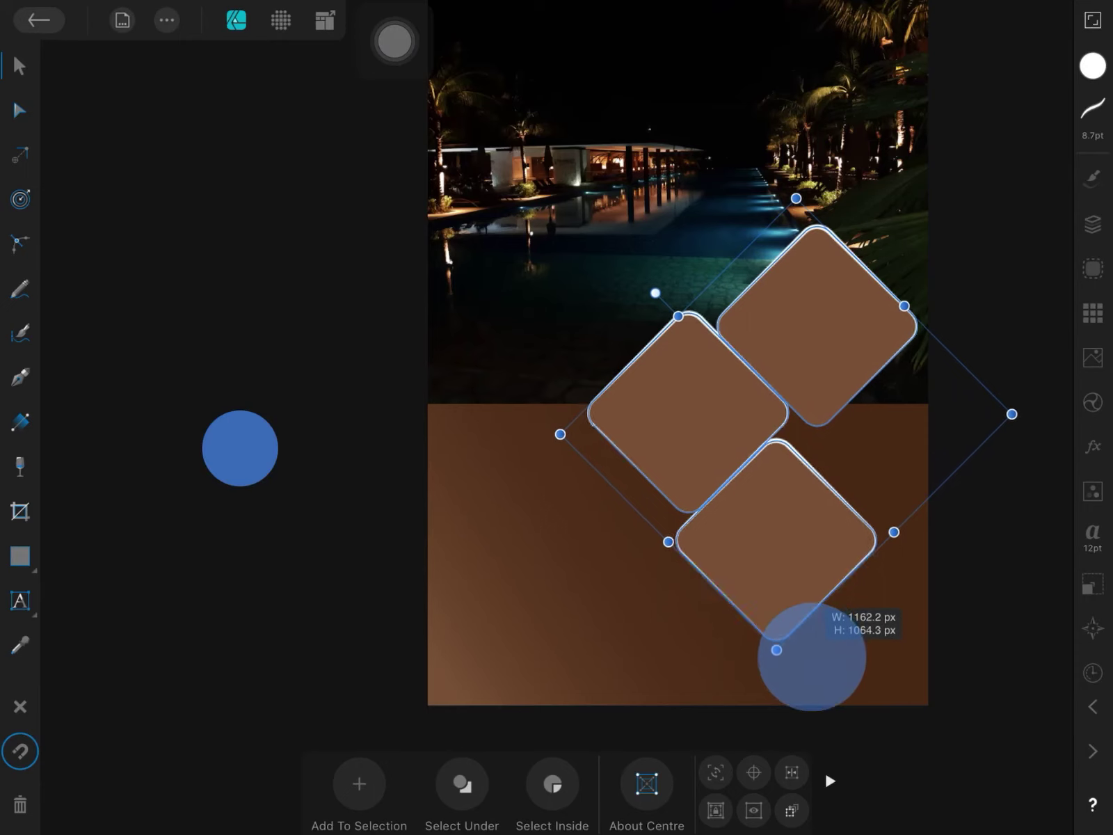
left_click_drag(811, 662, 813, 653)
left_click_drag(763, 532, 779, 483)
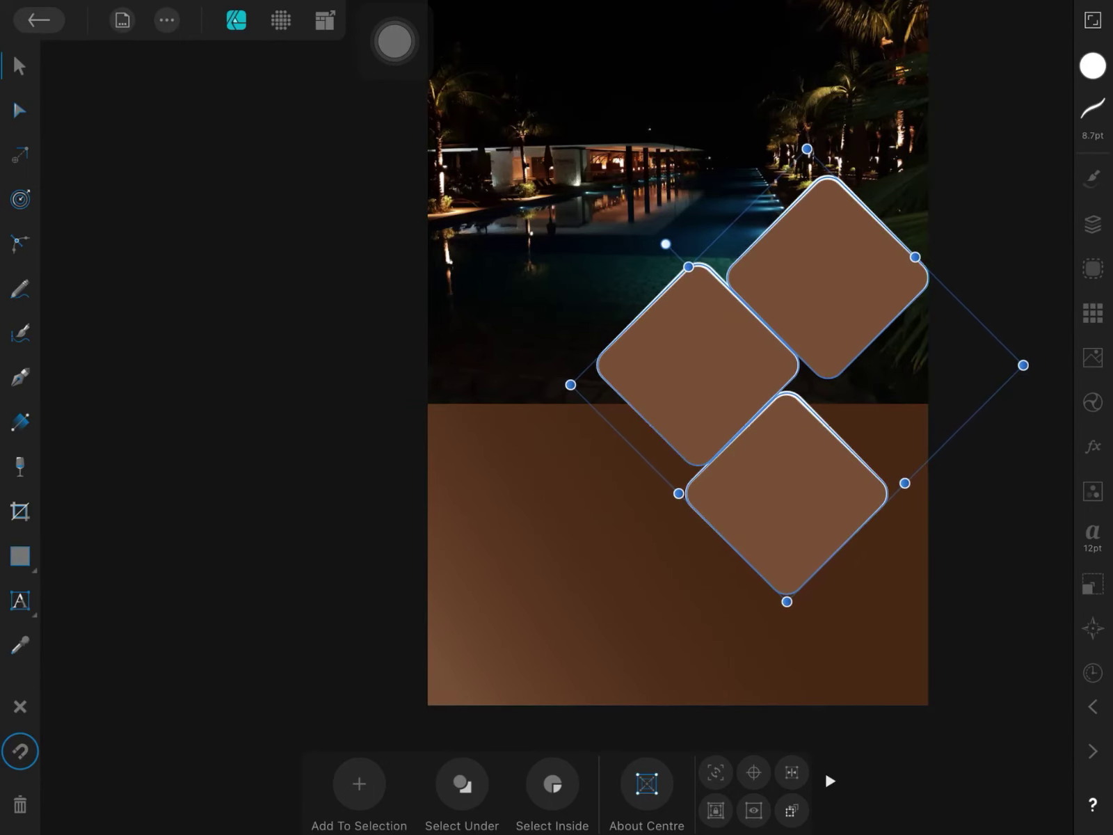
key("Escape")
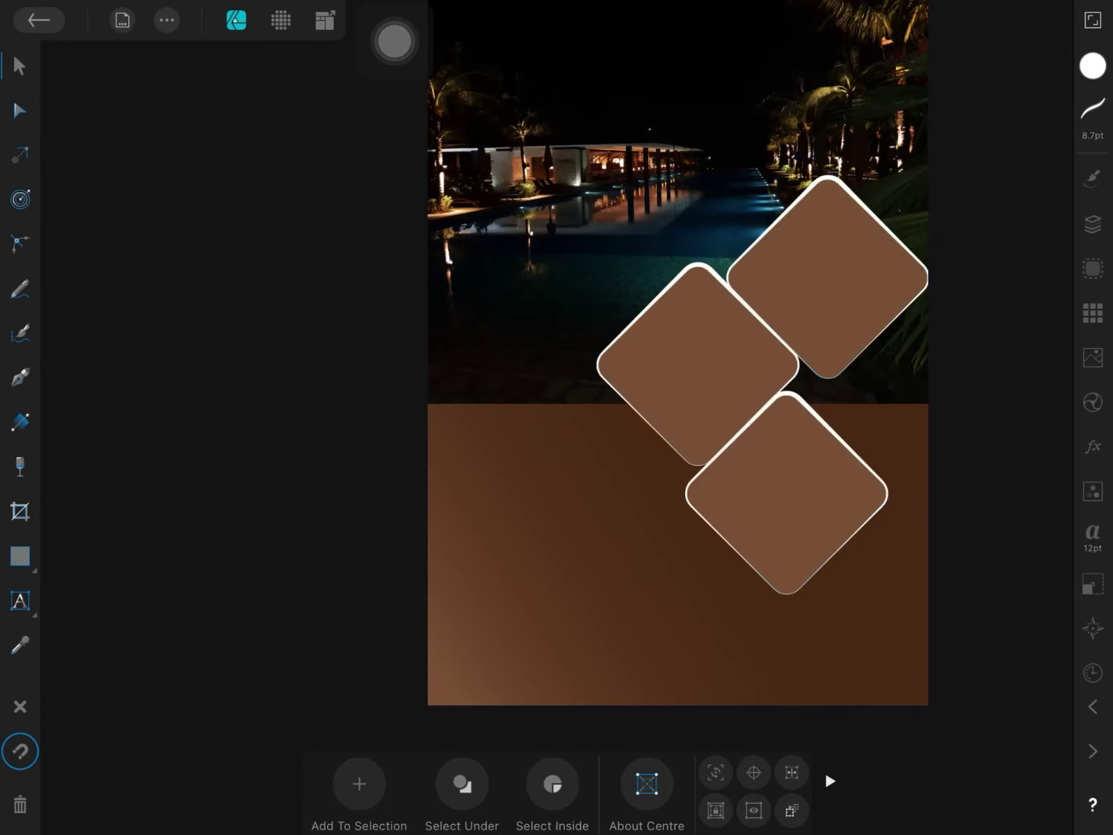
- Duplicate the bottom diamond into the bottom-right corner and enlarge it
left_click(786, 494)
left_click(167, 19)
left_click(228, 91)
left_click_drag(795, 489, 870, 651)
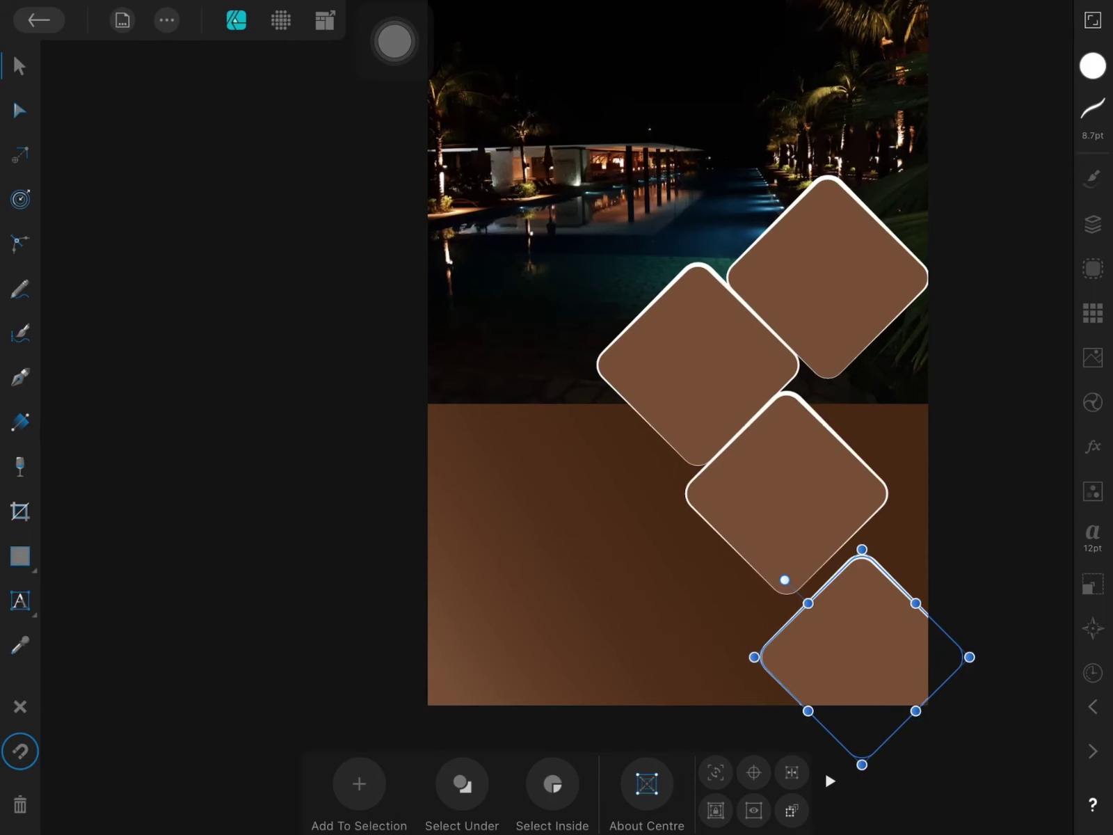
scroll(882, 396, "down", 3)
left_click_drag(846, 545, 959, 544)
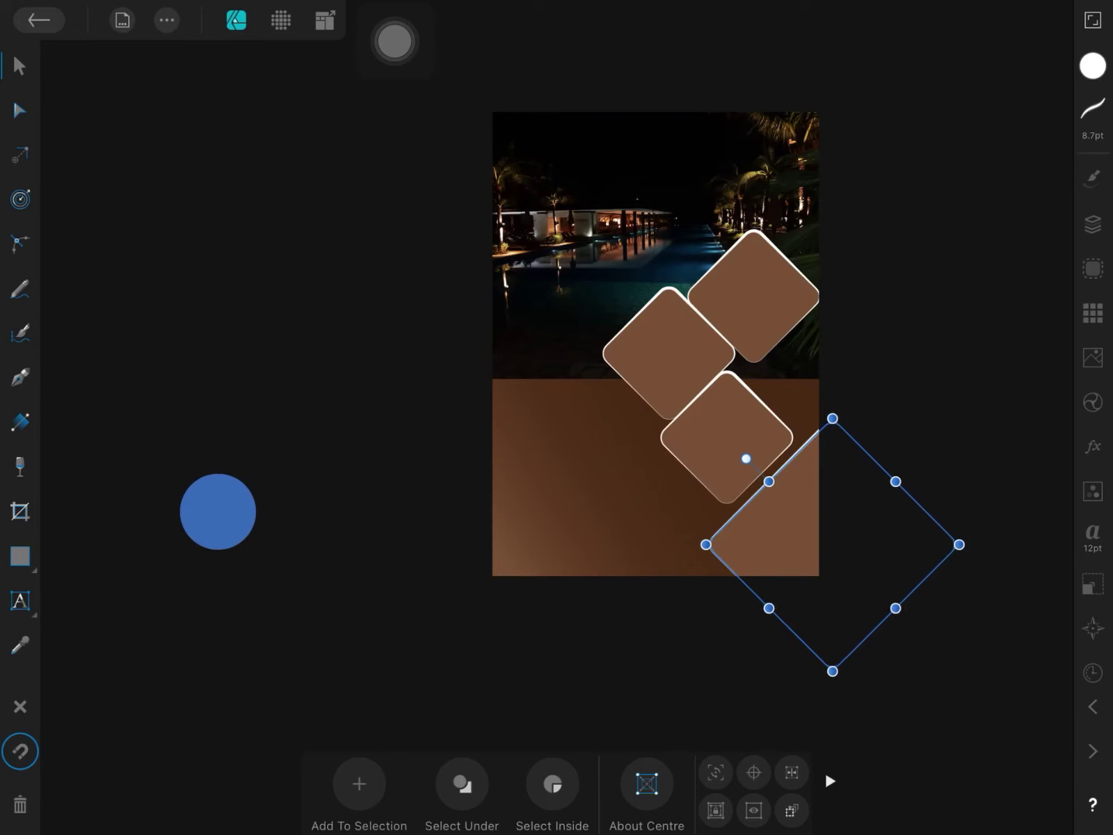
- Round the copy's left corner and give it an even 18 pt outline
left_click(19, 243)
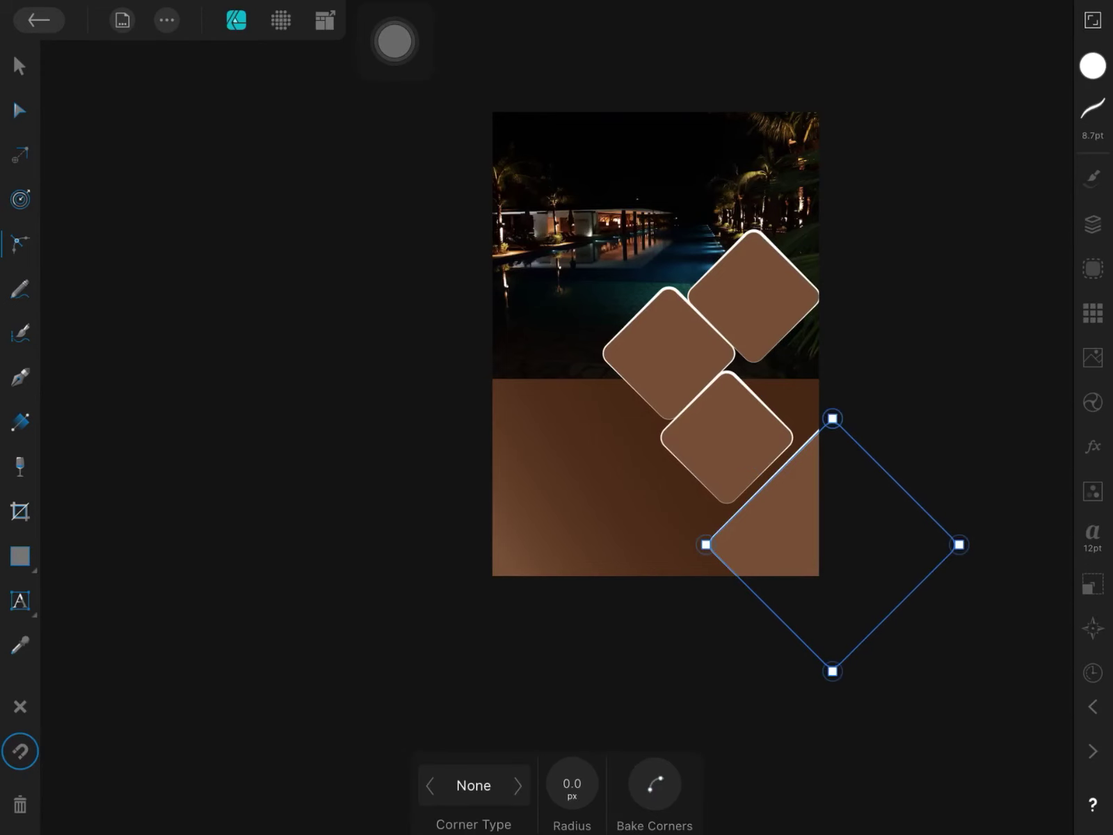
left_click_drag(706, 544, 752, 555)
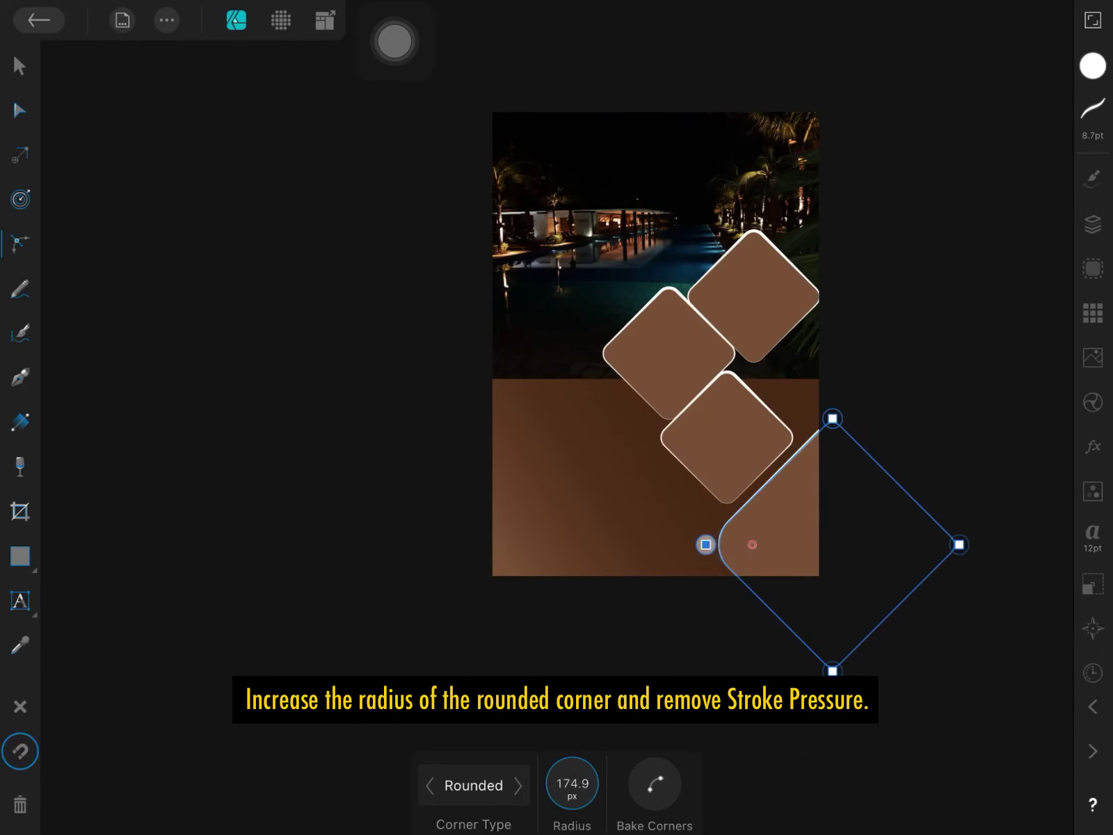
left_click(20, 67)
left_click(1092, 109)
left_click_drag(966, 295, 969, 201)
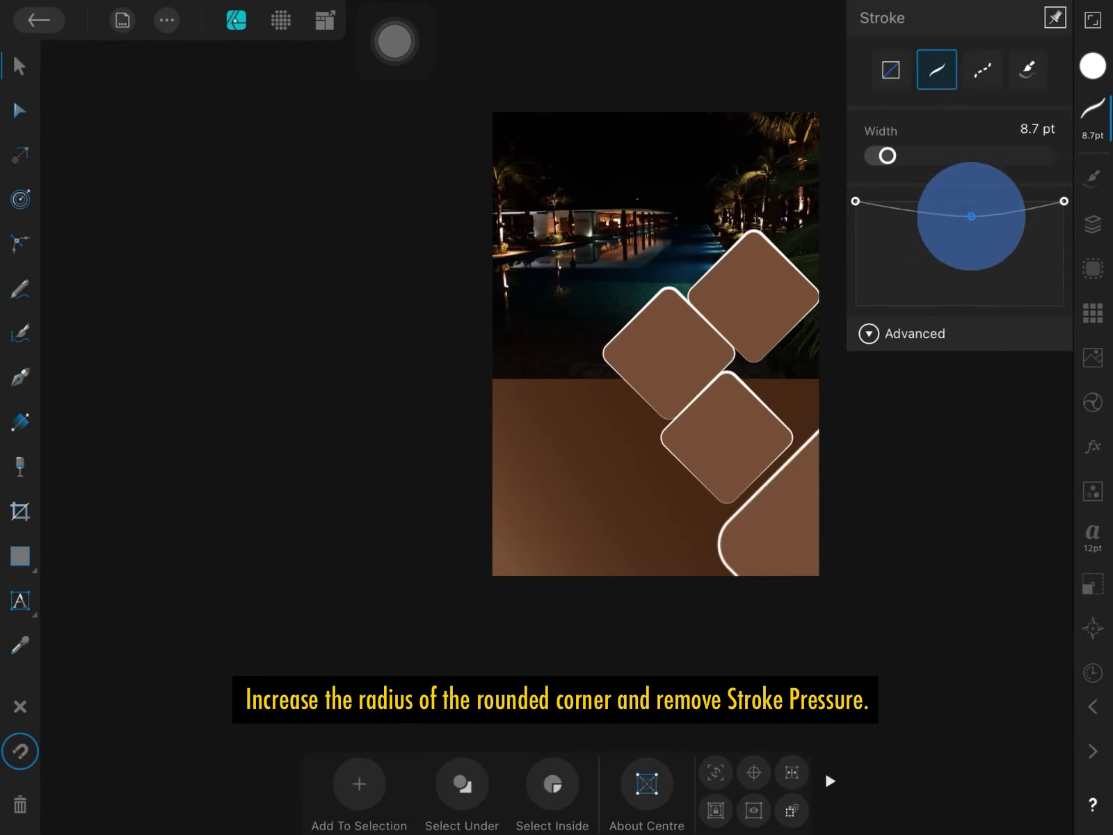
left_click_drag(887, 155, 903, 155)
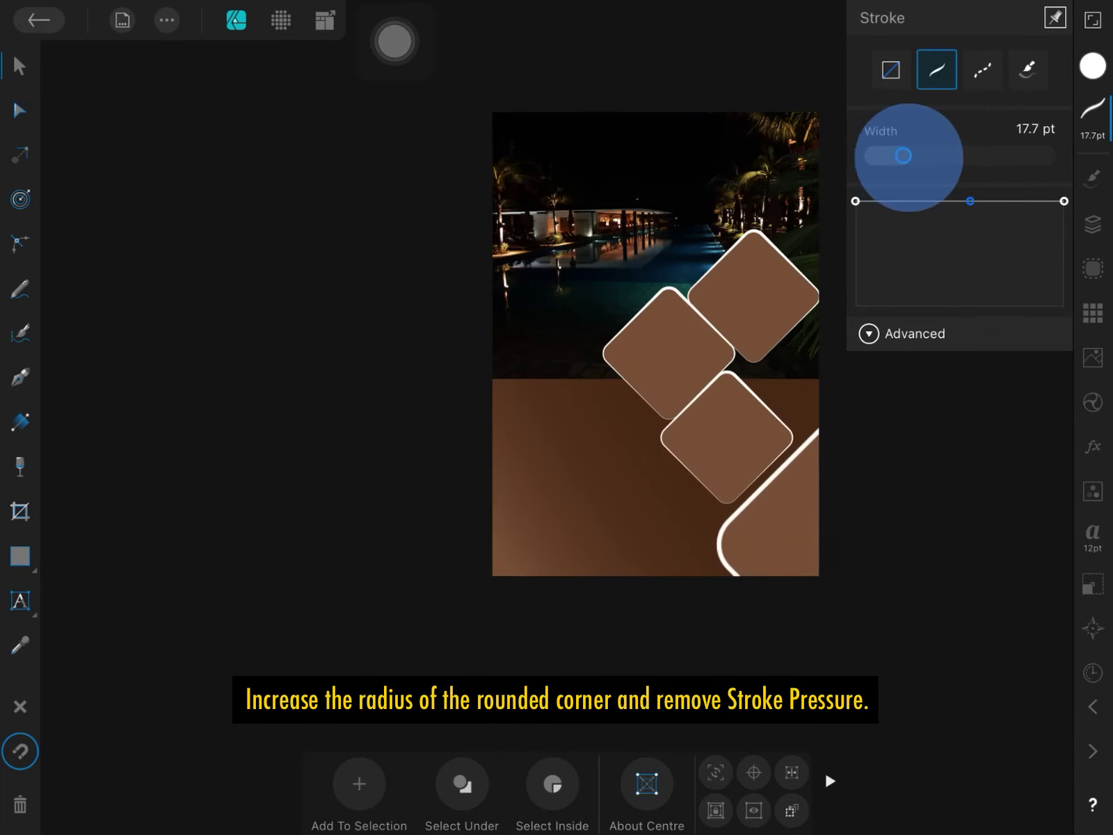
- Make the copy's outline dark red and its fill light grey
left_click(1092, 66)
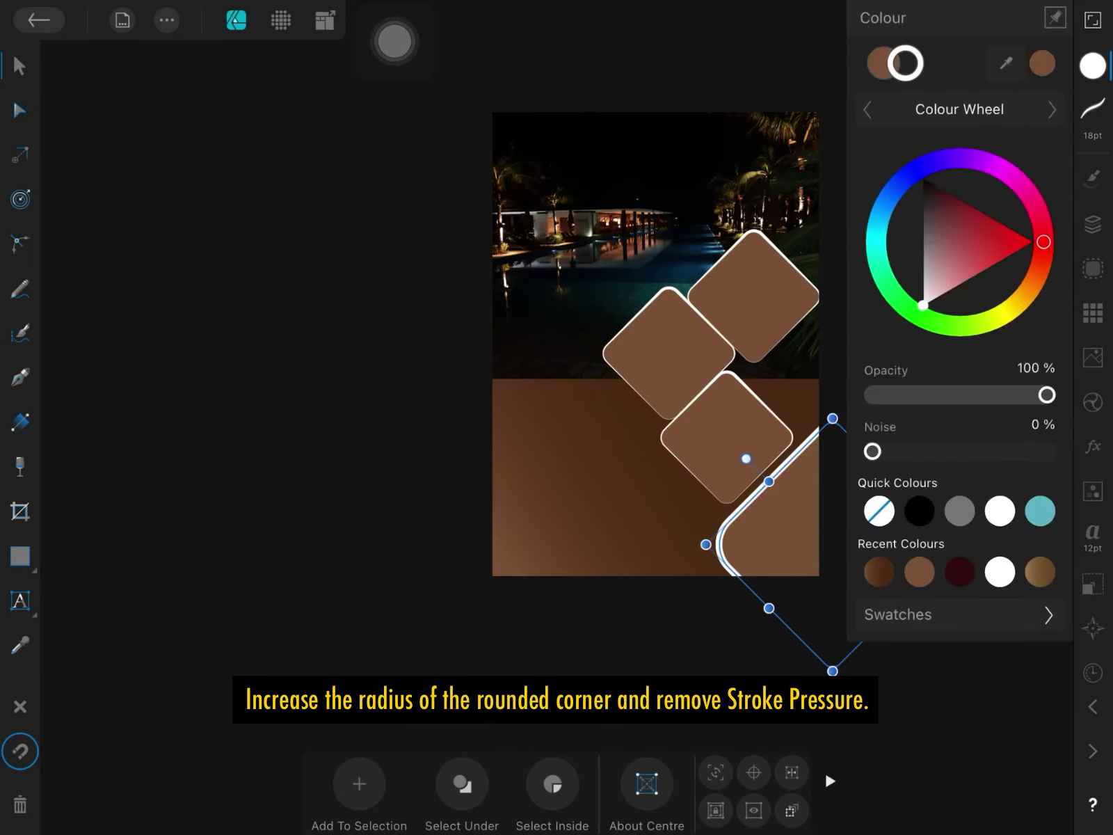
left_click(952, 200)
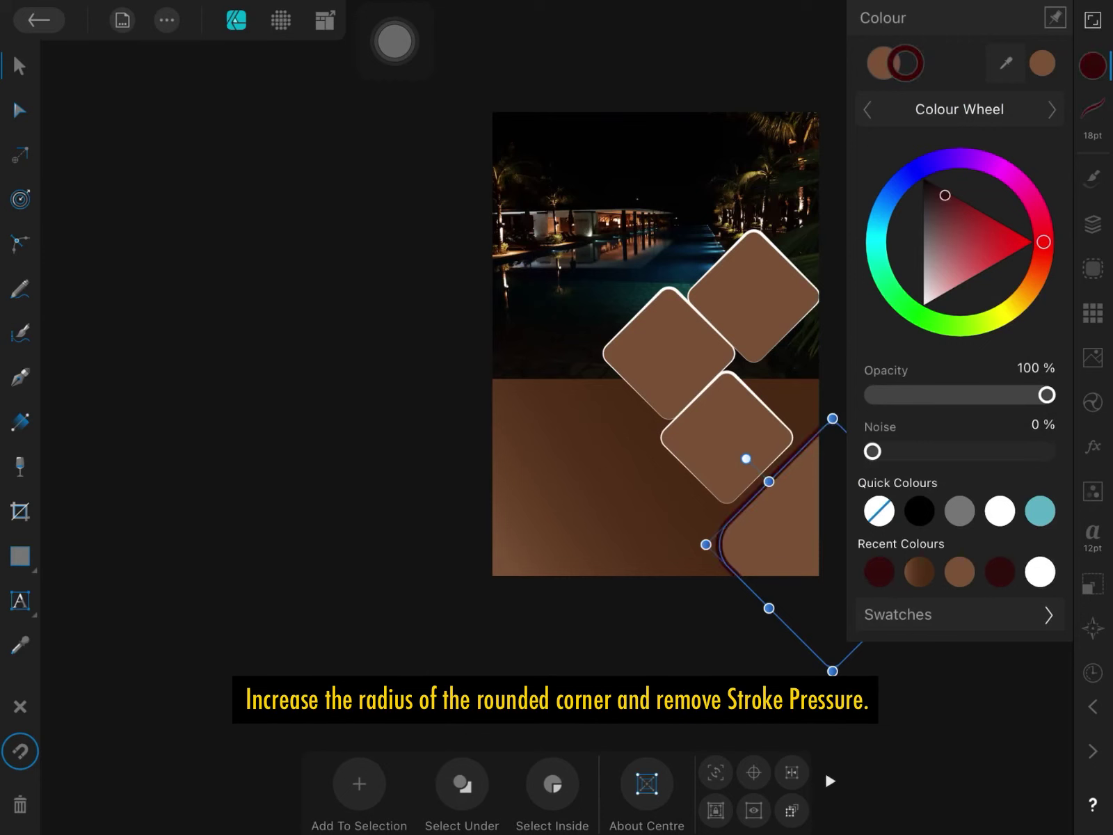
left_click(880, 62)
left_click_drag(936, 233, 922, 241)
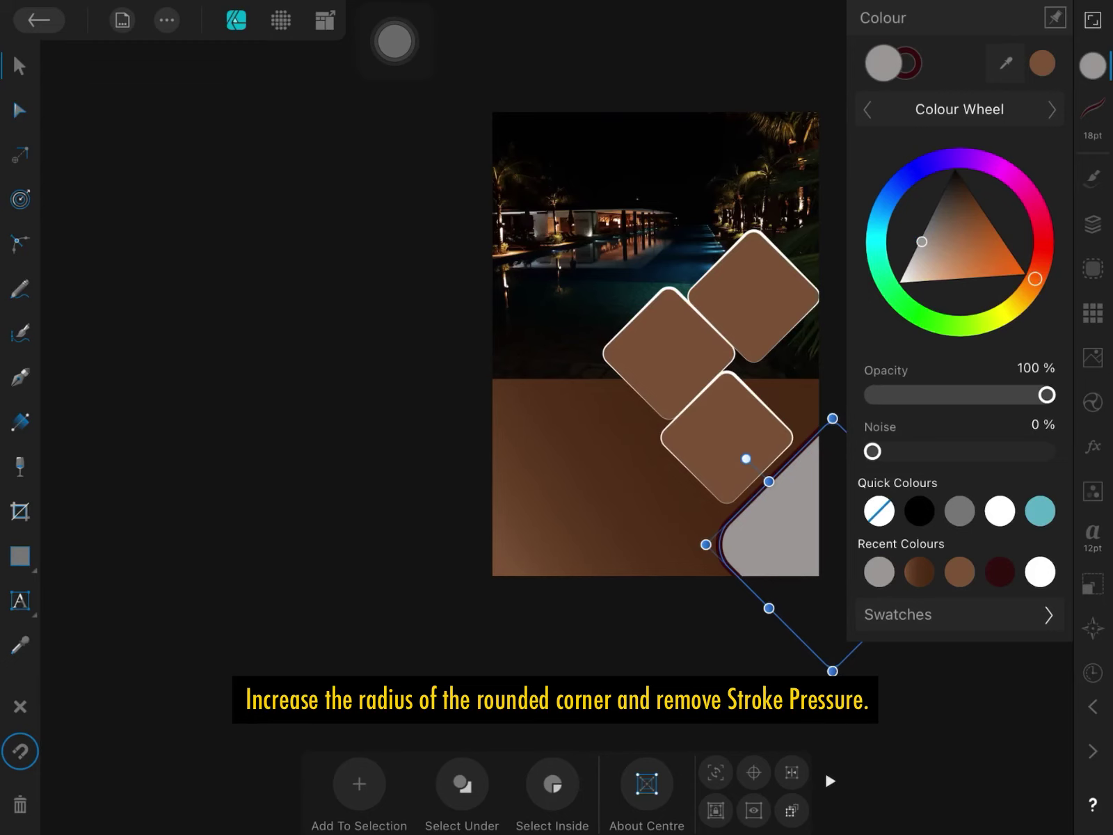
left_click(1091, 64)
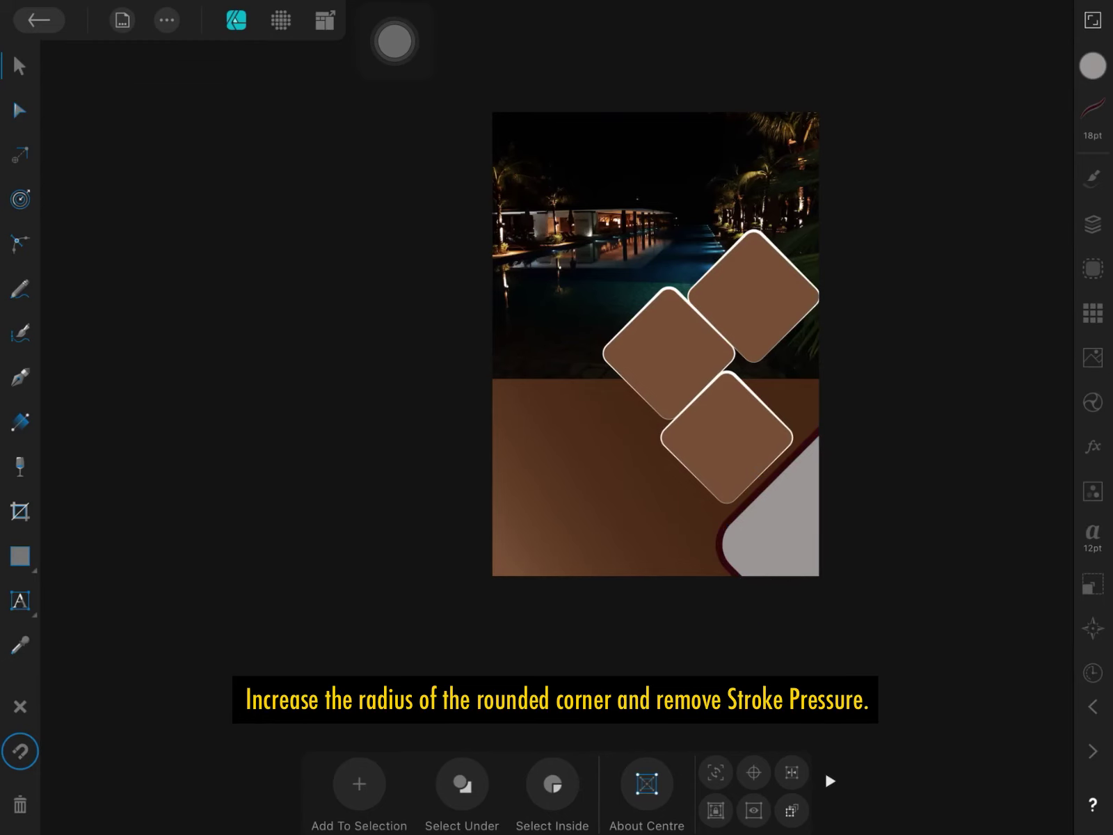
scroll(815, 398, "up", 3)
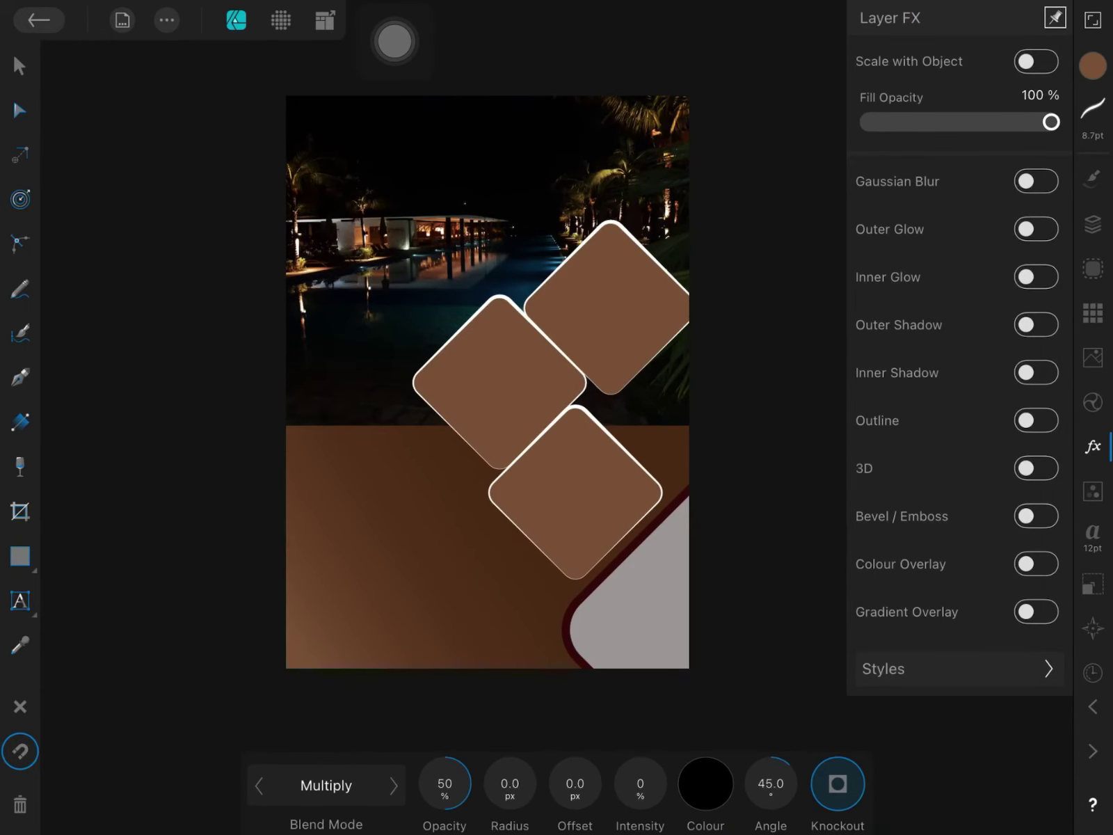
left_click(123, 20)
left_click(186, 299)
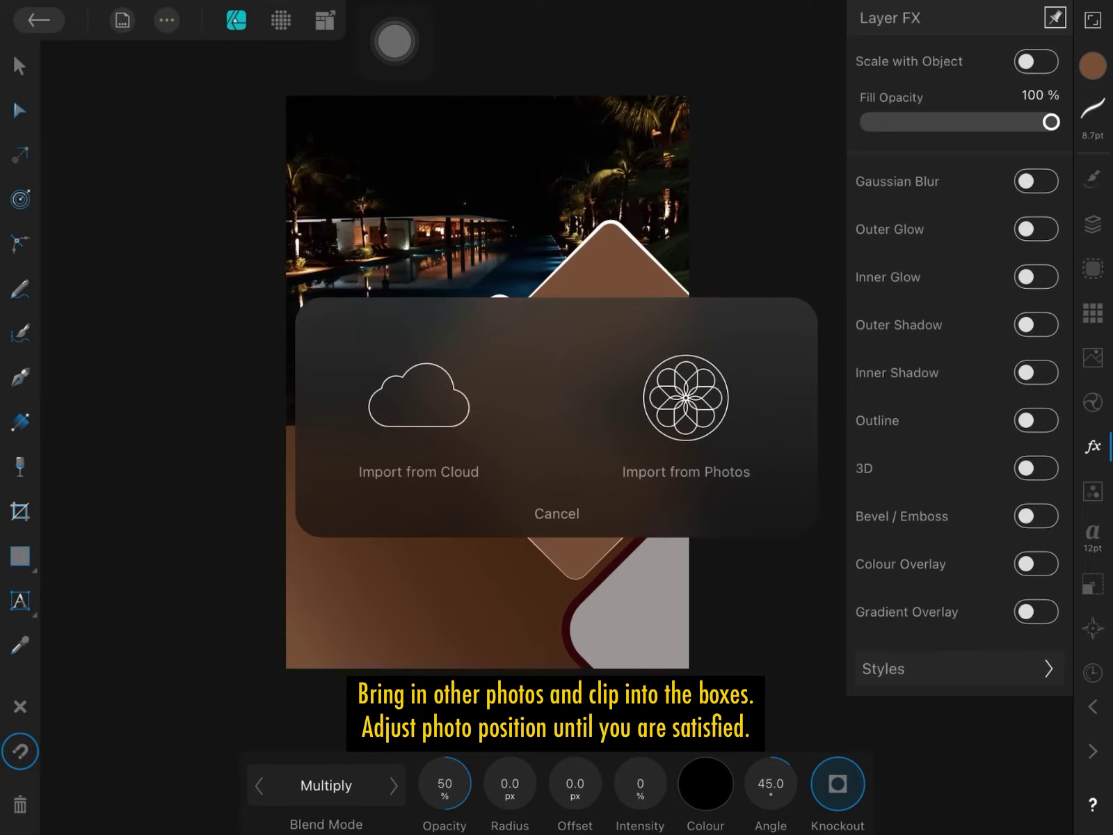
- Import the bedroom photo IMG_6272 from Cloud and place it on the flyer
left_click(418, 403)
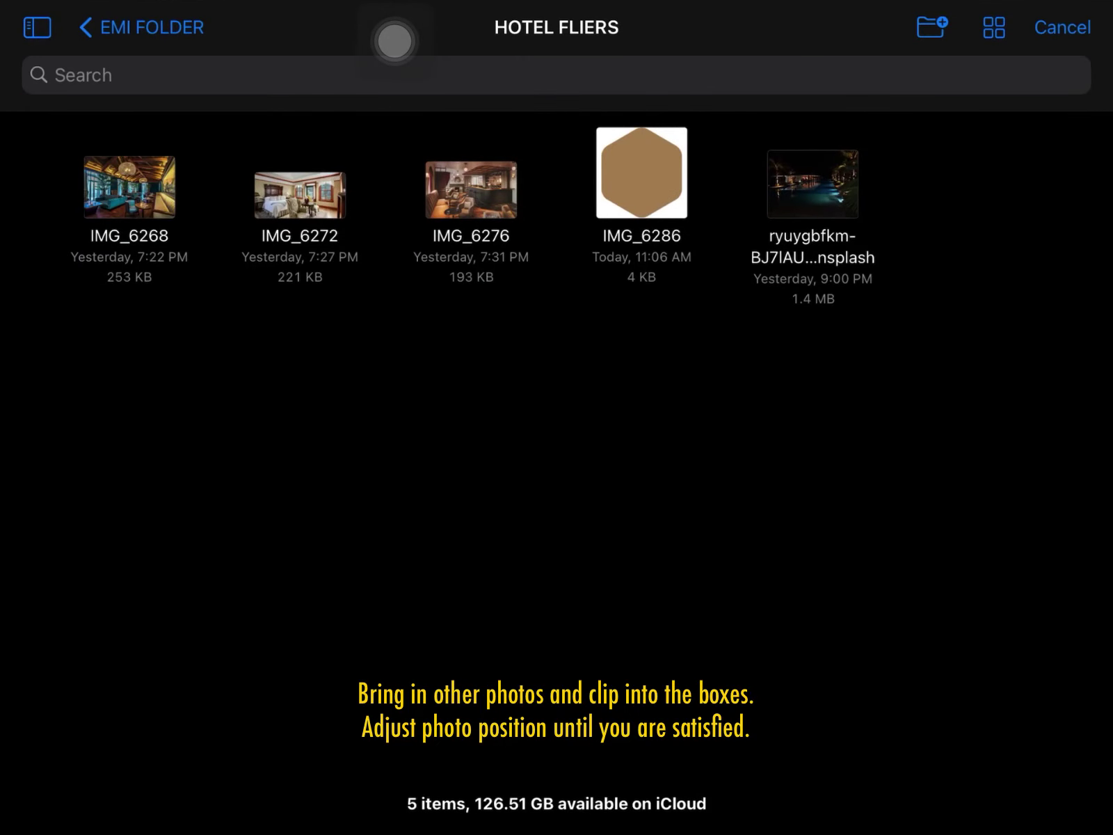
left_click(813, 184)
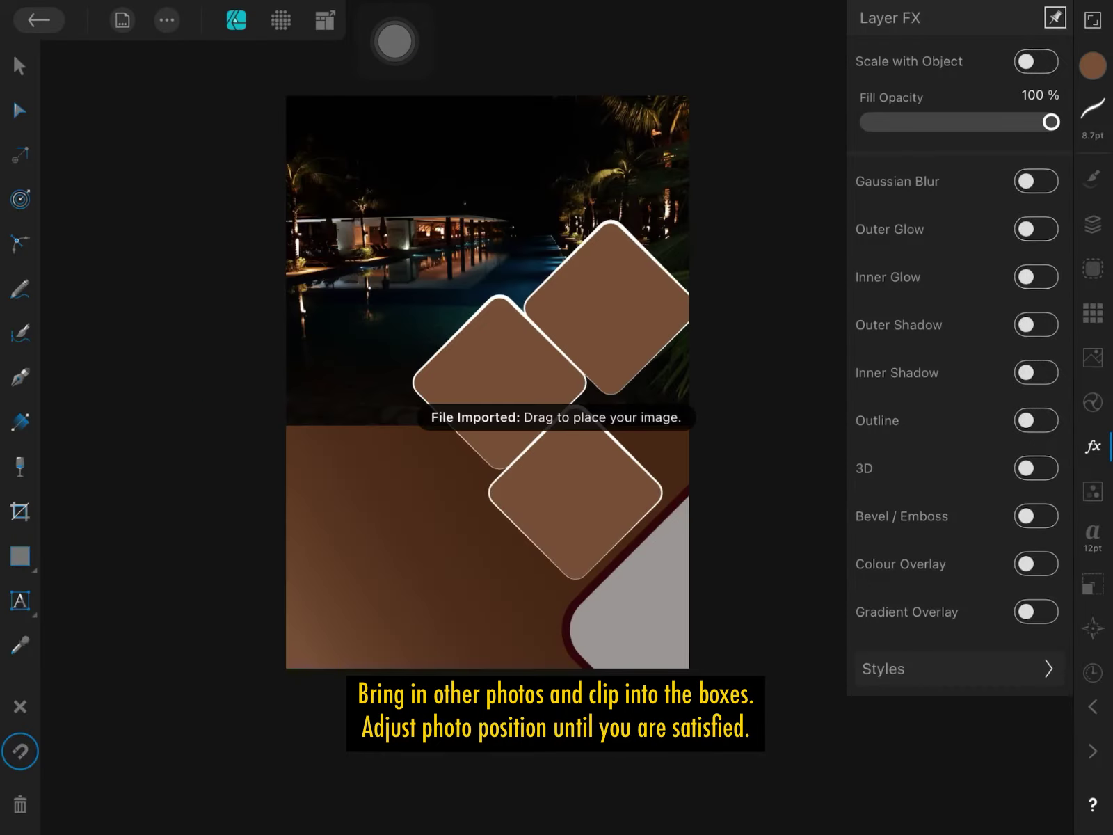
left_click_drag(487, 189, 857, 433)
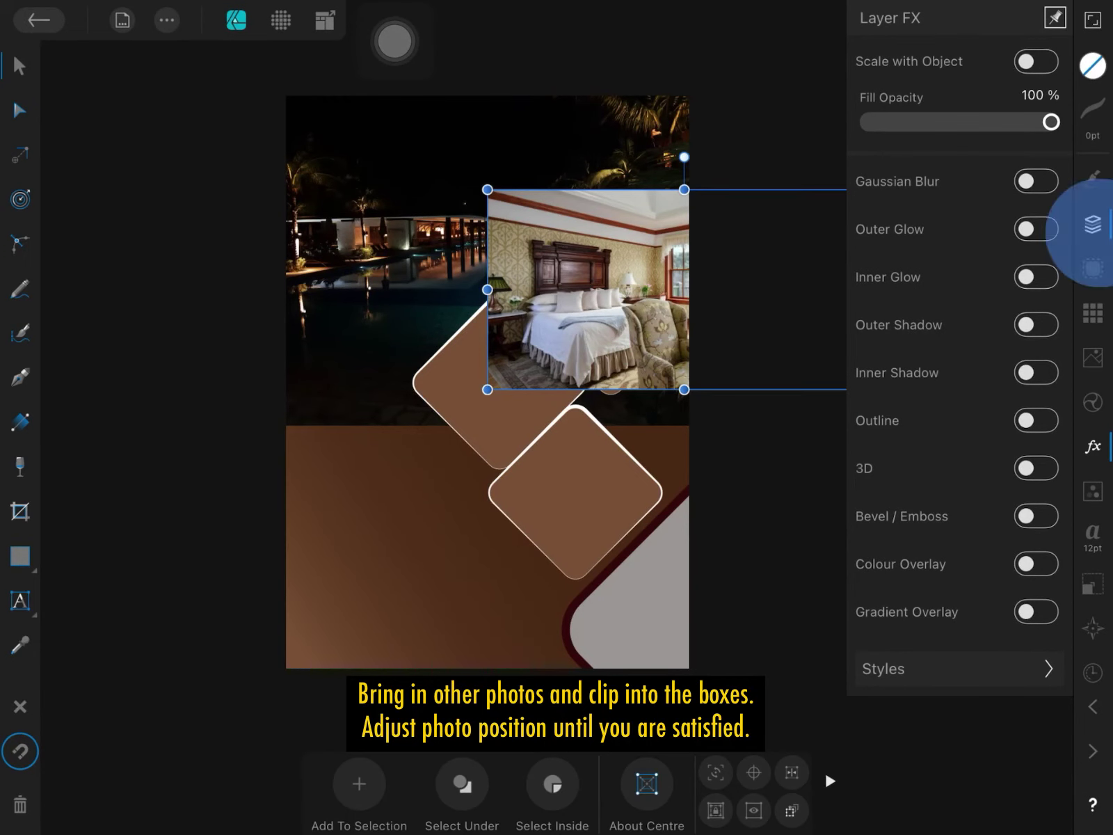
- Clip the bedroom photo into the top-right diamond and position it to show the bed
left_click(1092, 224)
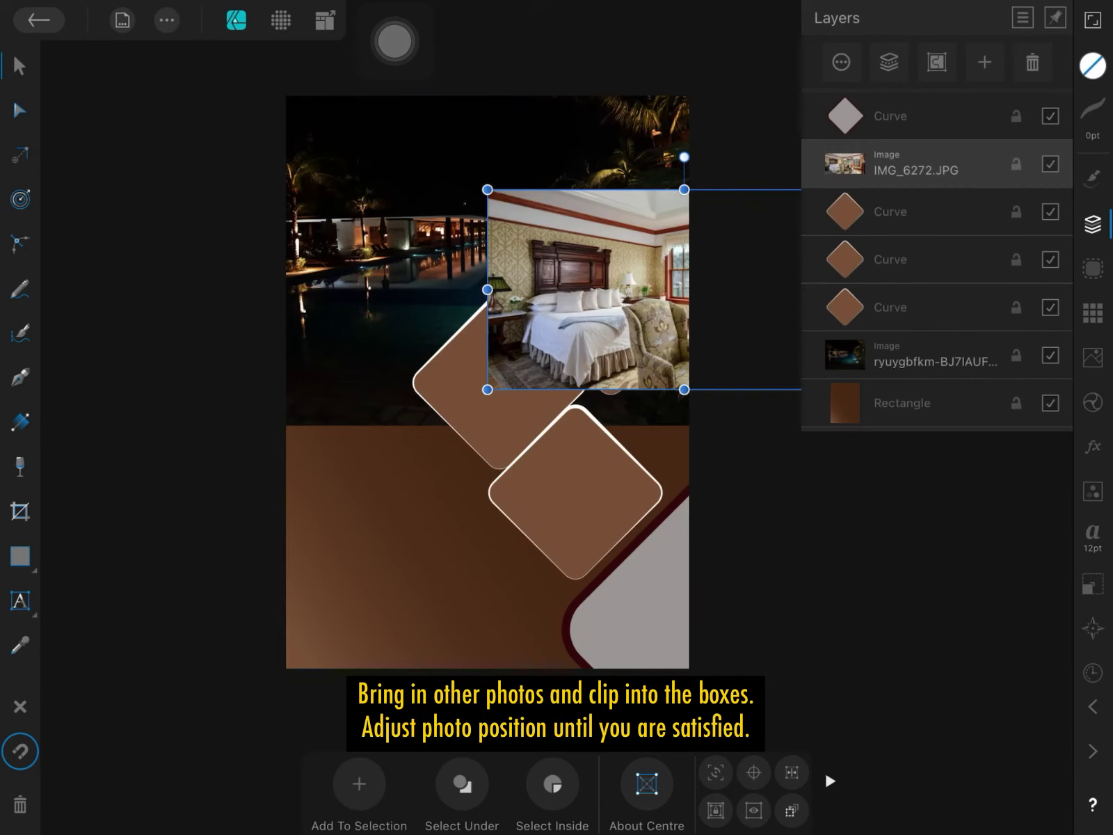
left_click_drag(904, 164, 944, 303)
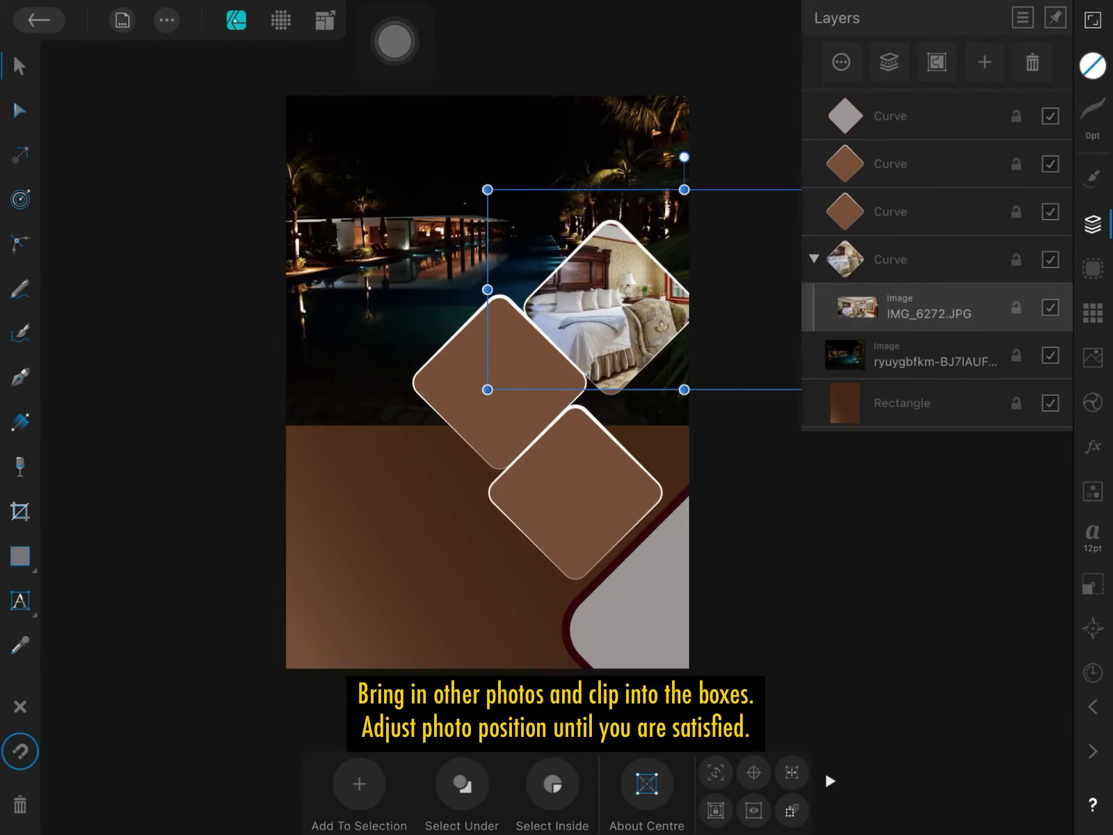
left_click_drag(708, 258, 724, 255)
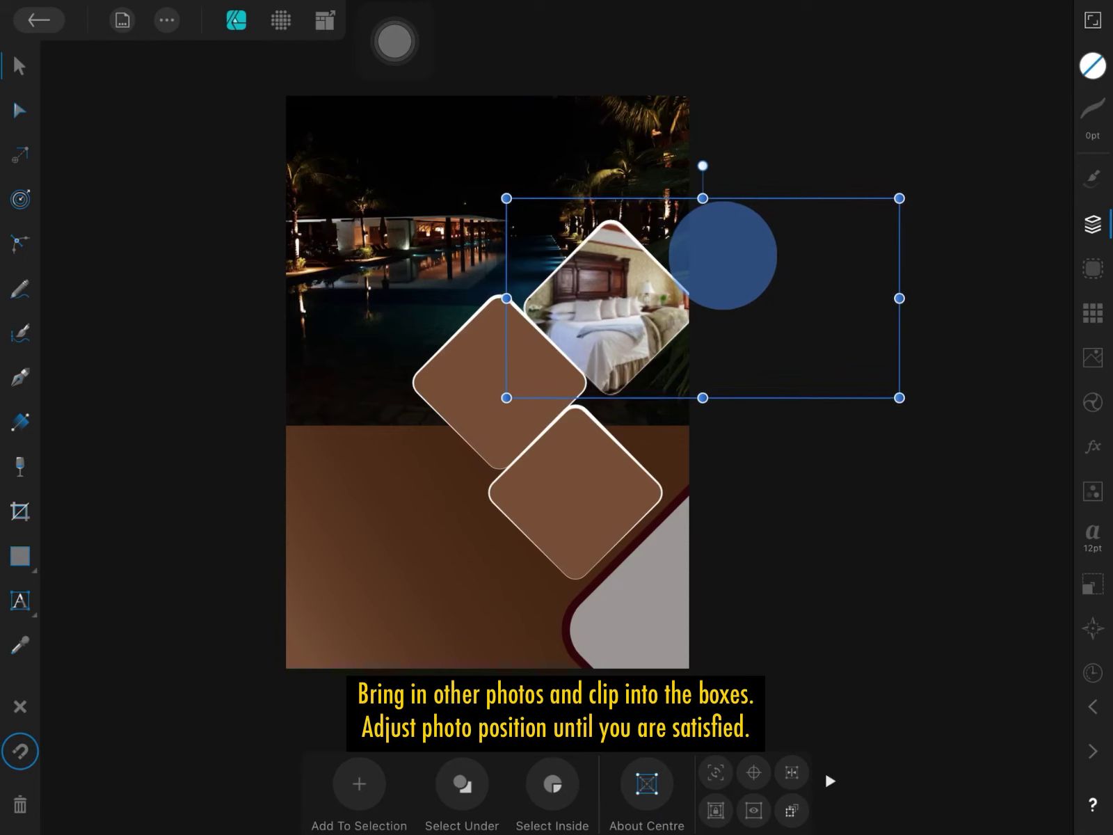
left_click_drag(900, 198, 860, 238)
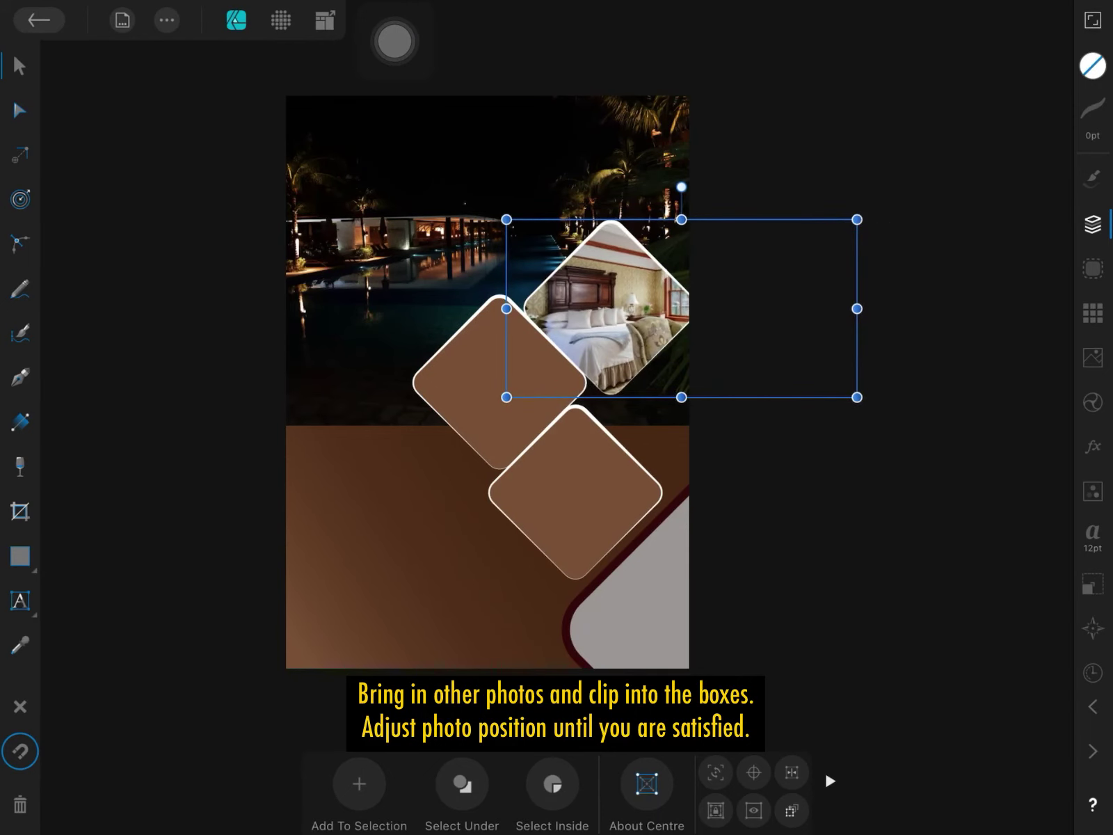
left_click_drag(682, 308, 698, 306)
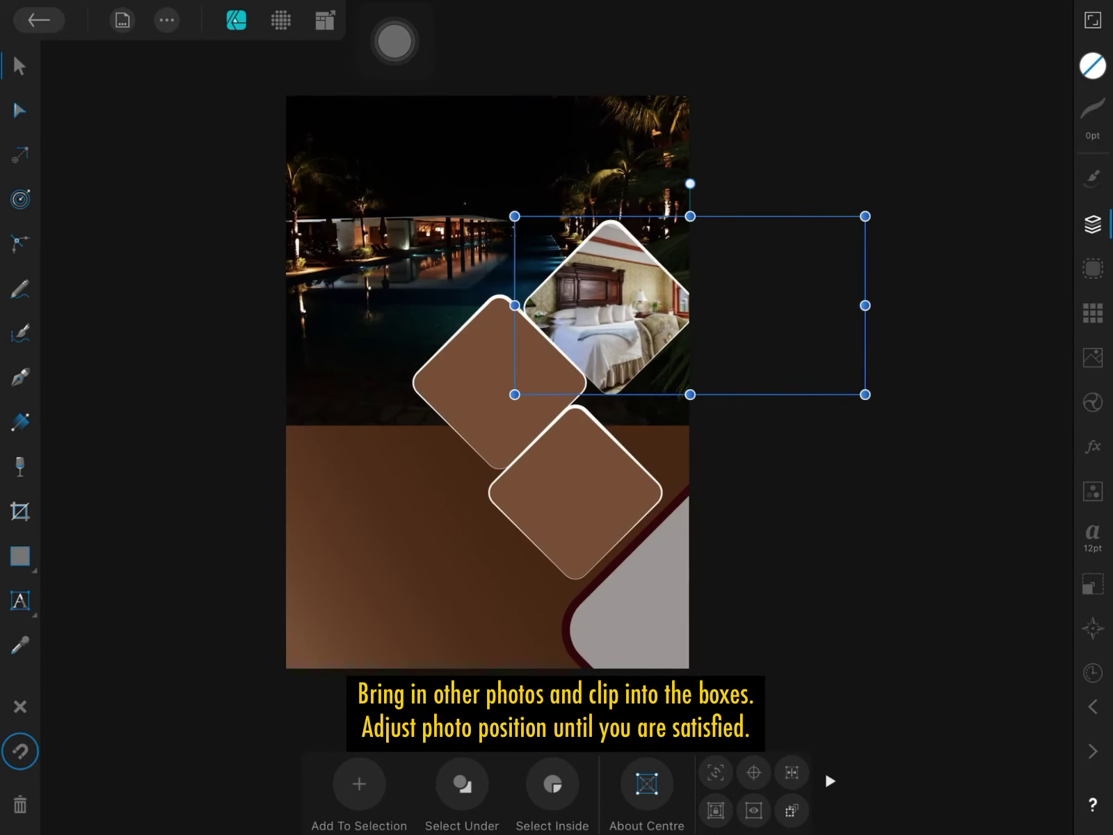
key("Escape")
- Import the bar interior photo IMG_6276 from Cloud and place it on the flyer
left_click(122, 20)
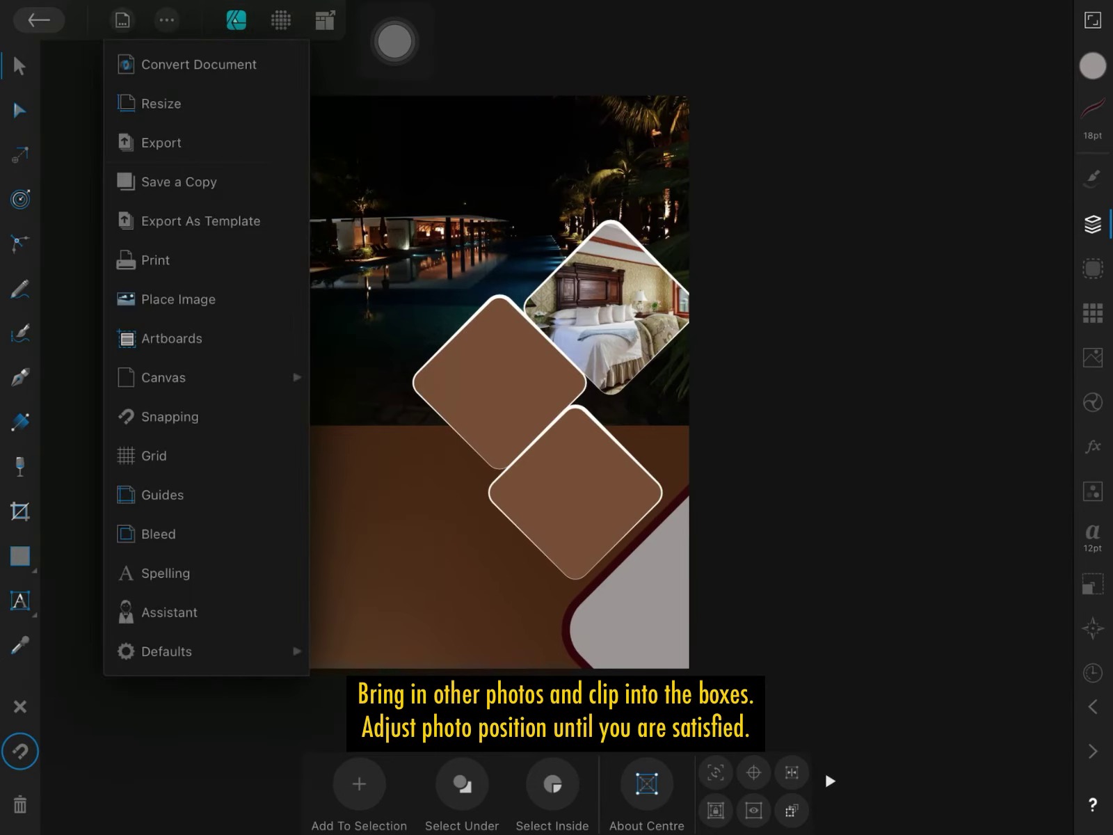
left_click(178, 299)
left_click(419, 418)
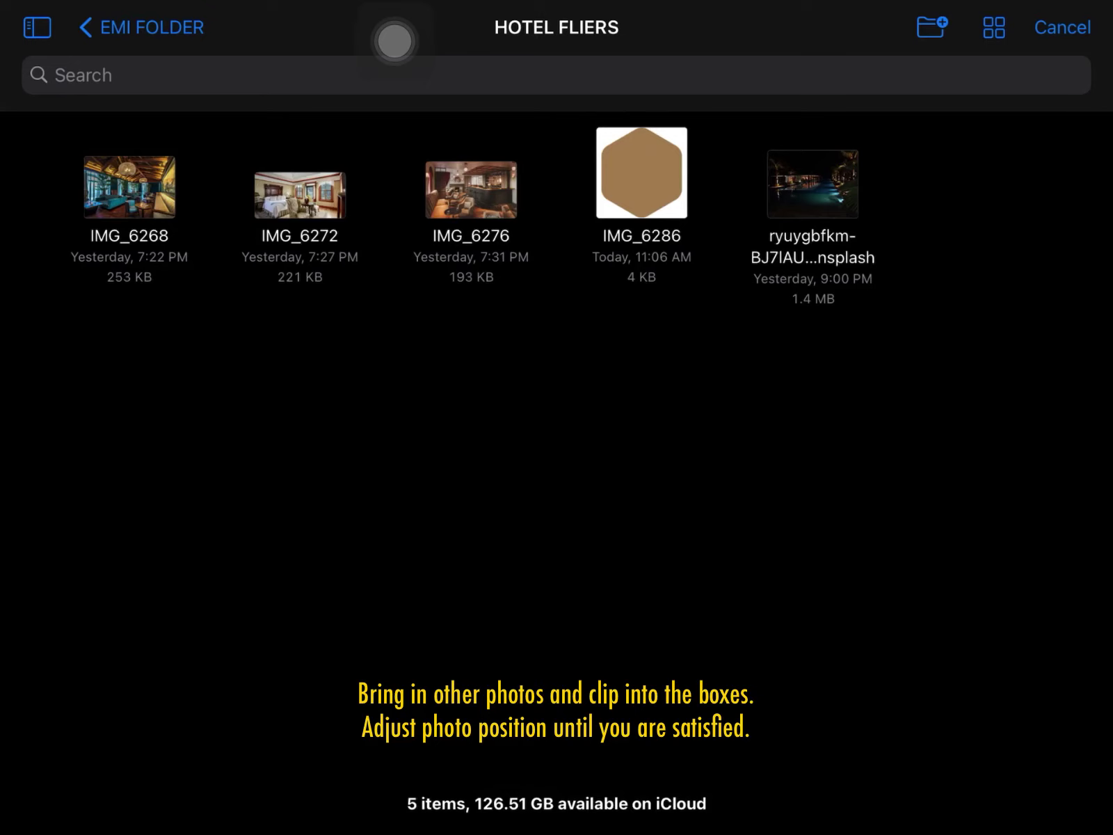
left_click(812, 184)
left_click_drag(365, 294, 660, 479)
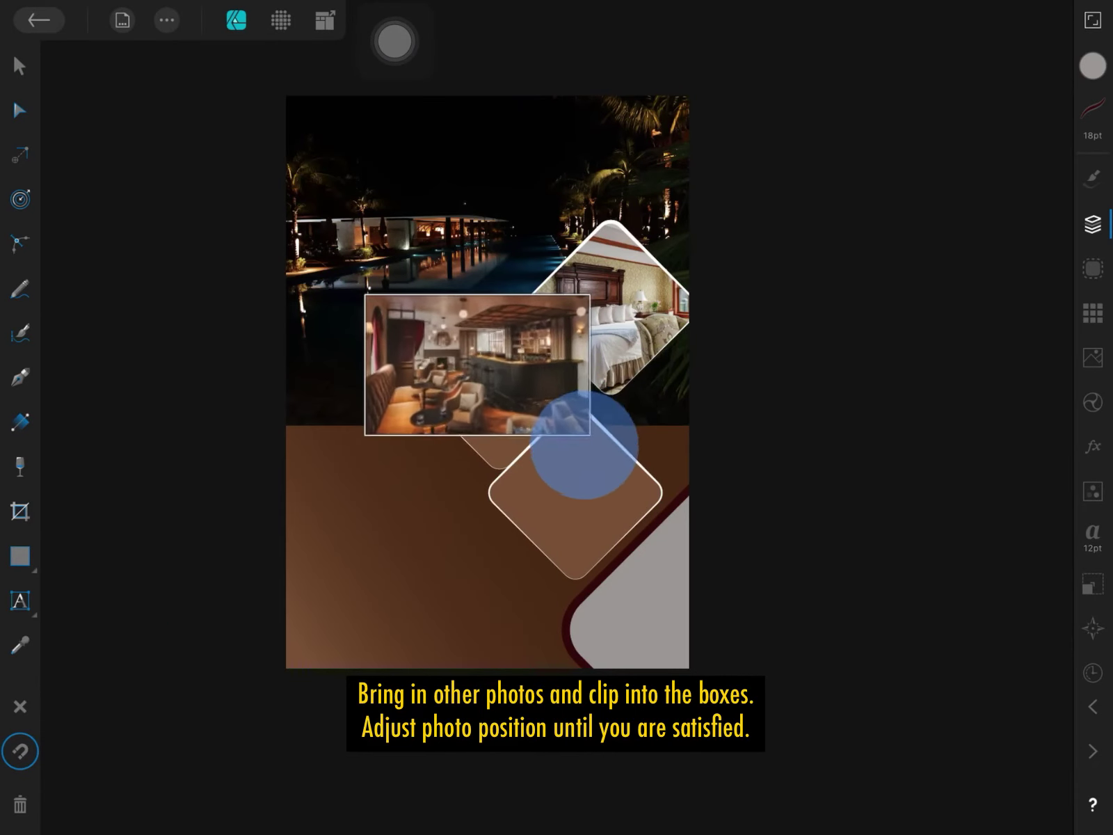
- Clip the bar photo inside the left diamond, then resize and shift it
left_click(1092, 224)
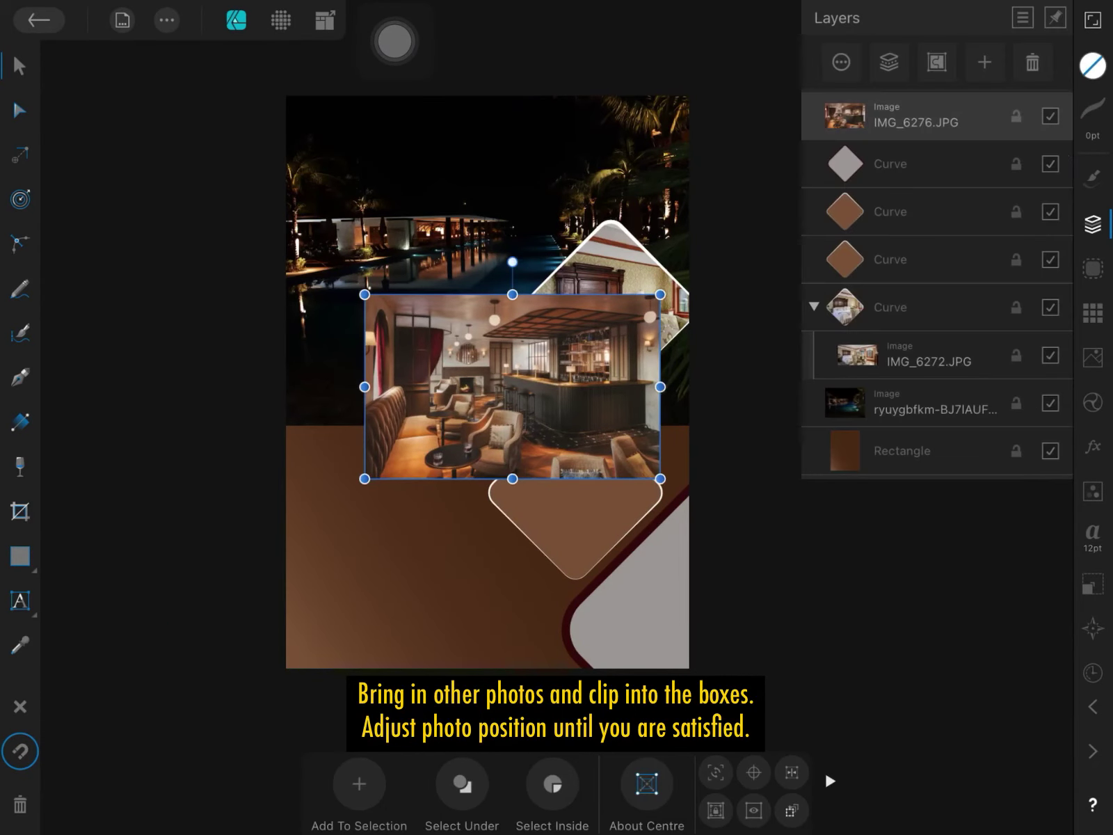
left_click_drag(890, 115, 932, 255)
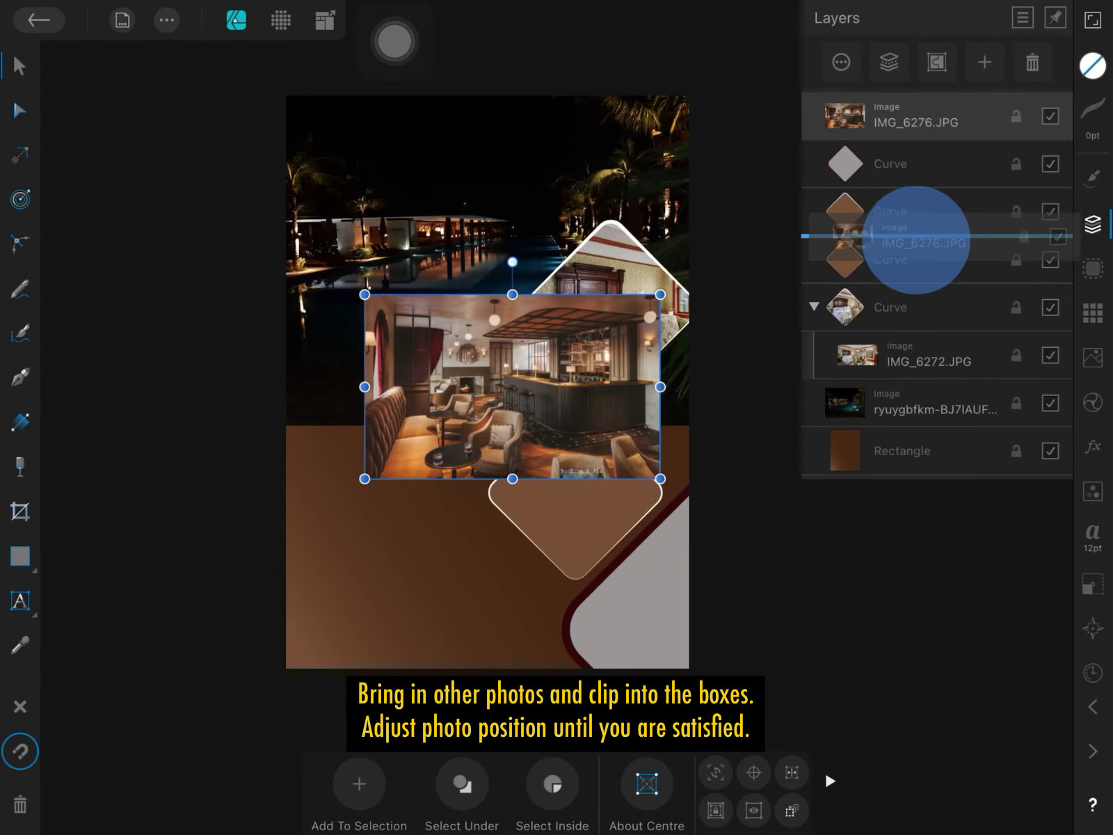
left_click_drag(932, 255, 957, 249)
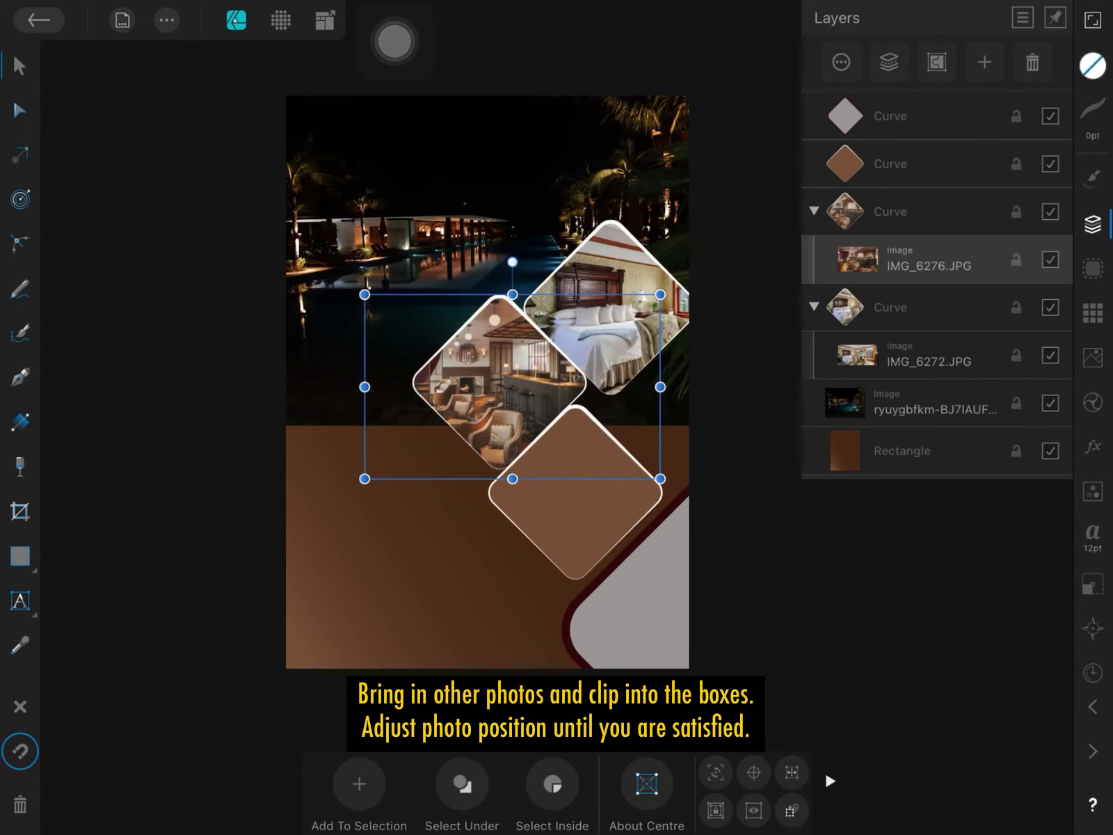
left_click_drag(660, 479, 648, 471)
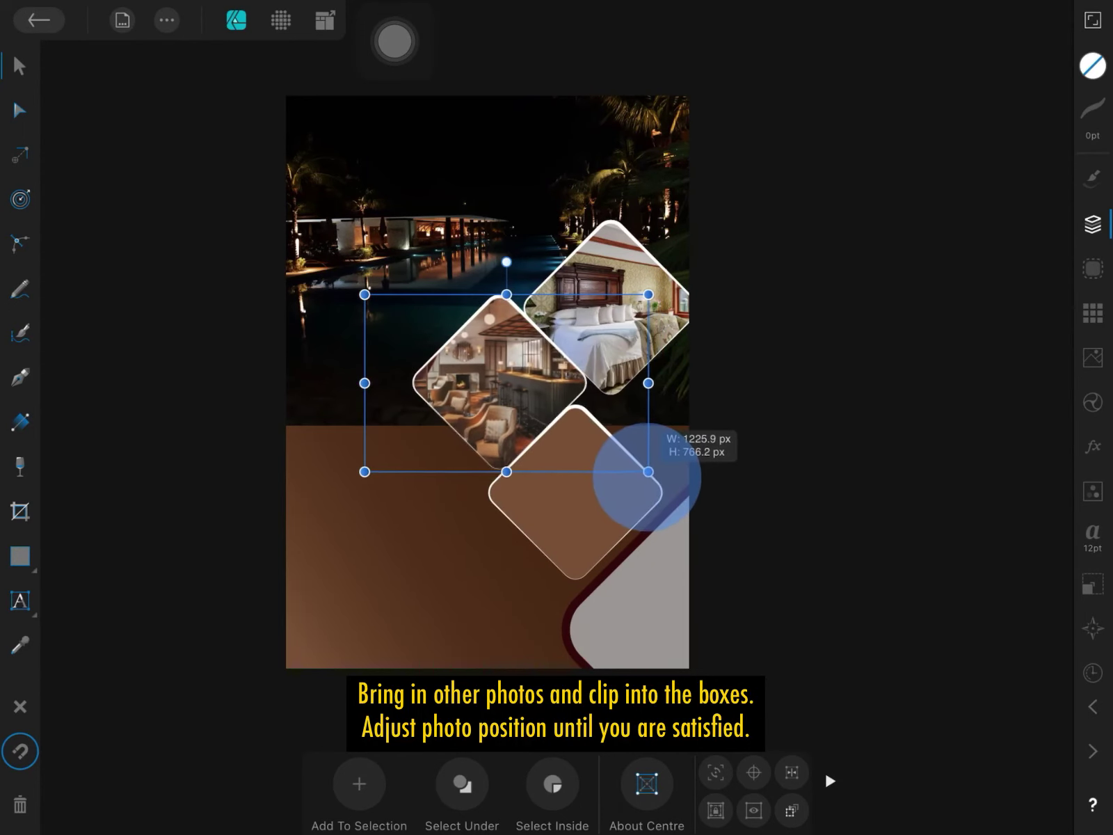
left_click_drag(619, 375, 586, 381)
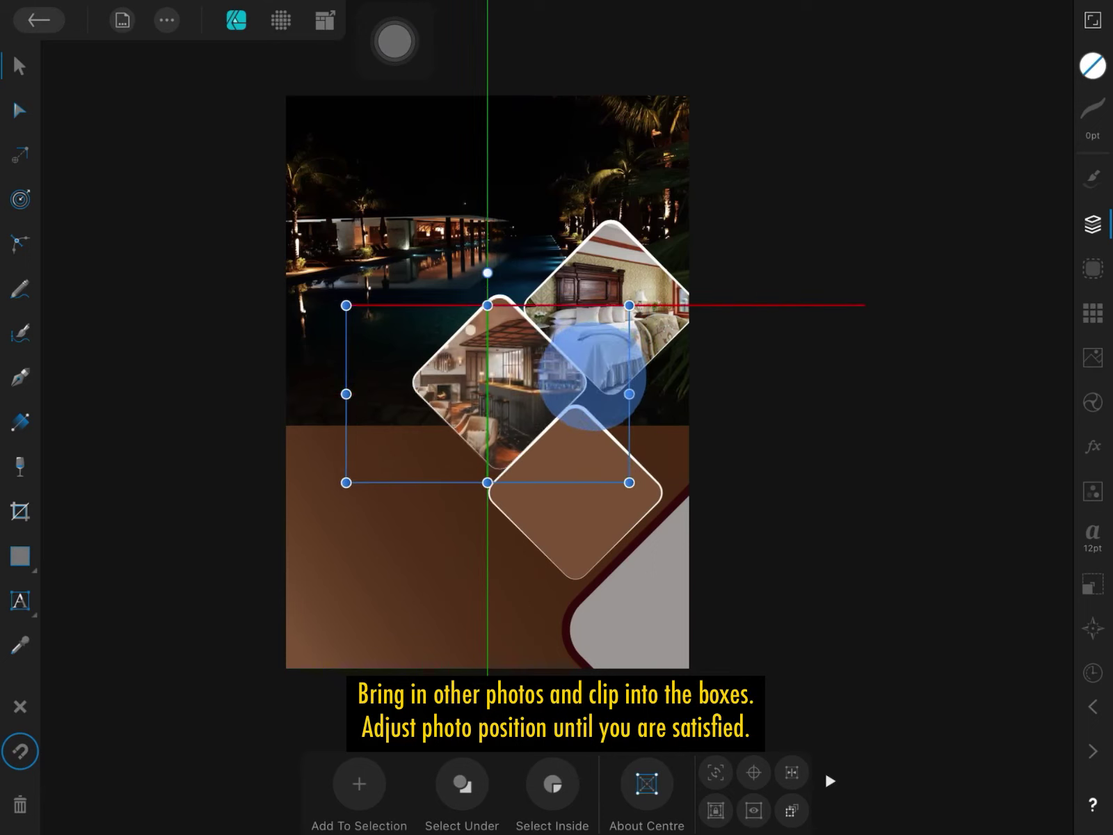
left_click_drag(586, 381, 592, 398)
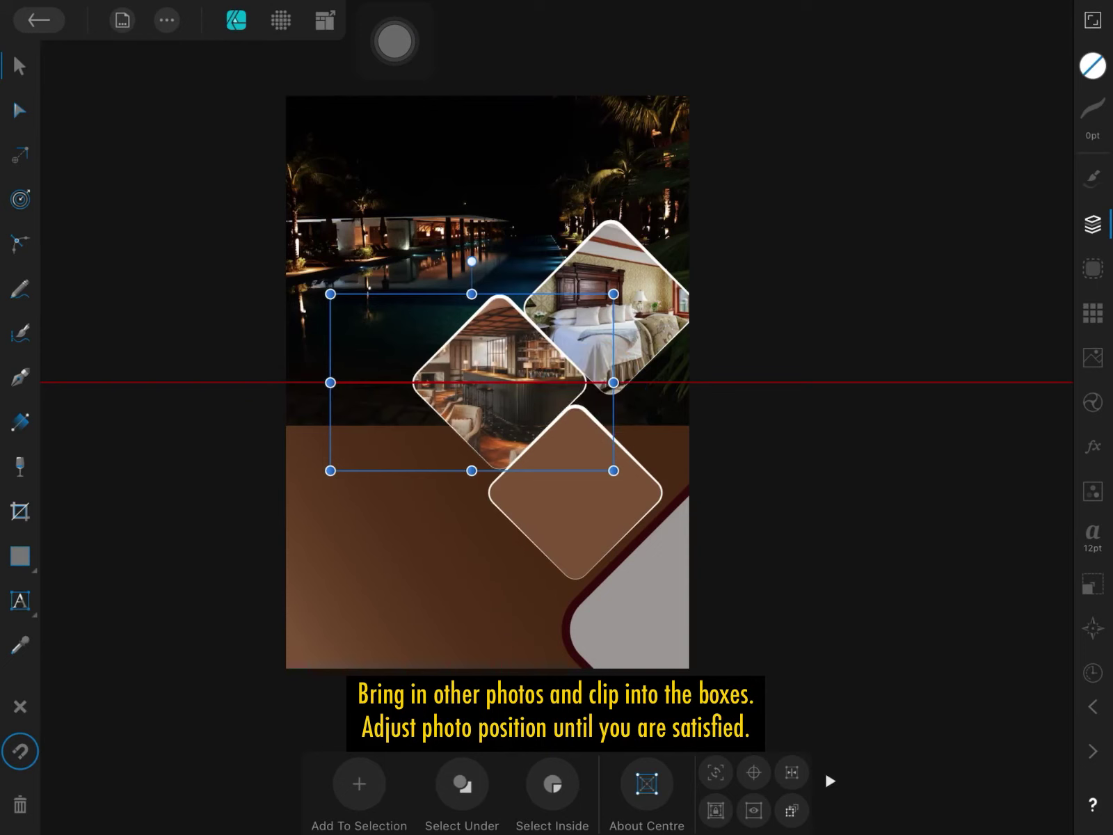
key("Escape")
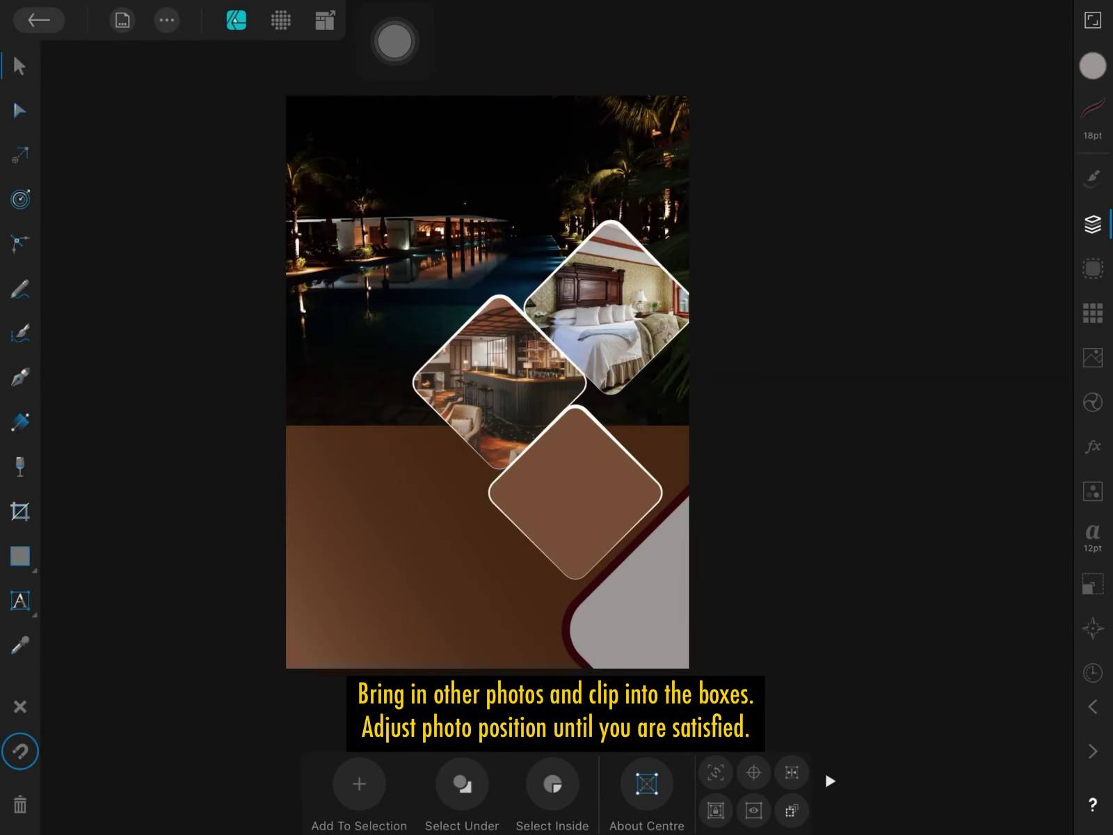
left_click(123, 20)
- Import the restaurant photo IMG_6268 from Cloud and place it on the page
left_click(178, 299)
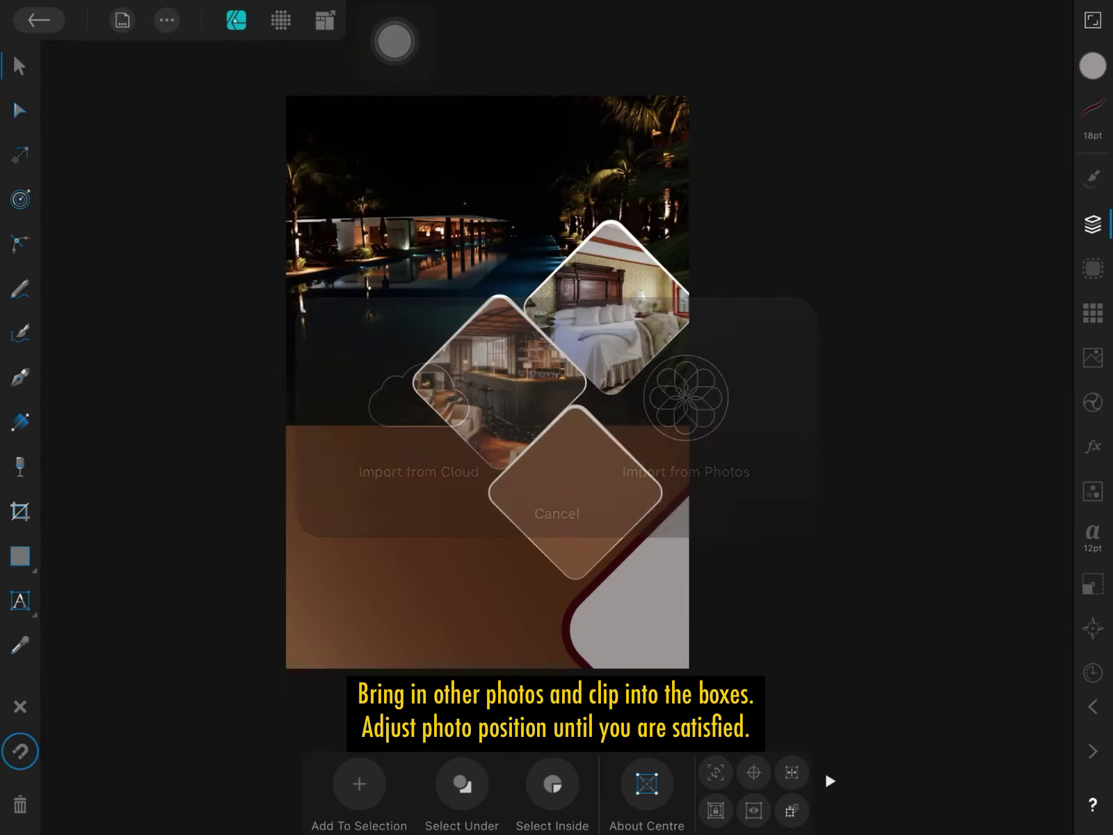
left_click(420, 410)
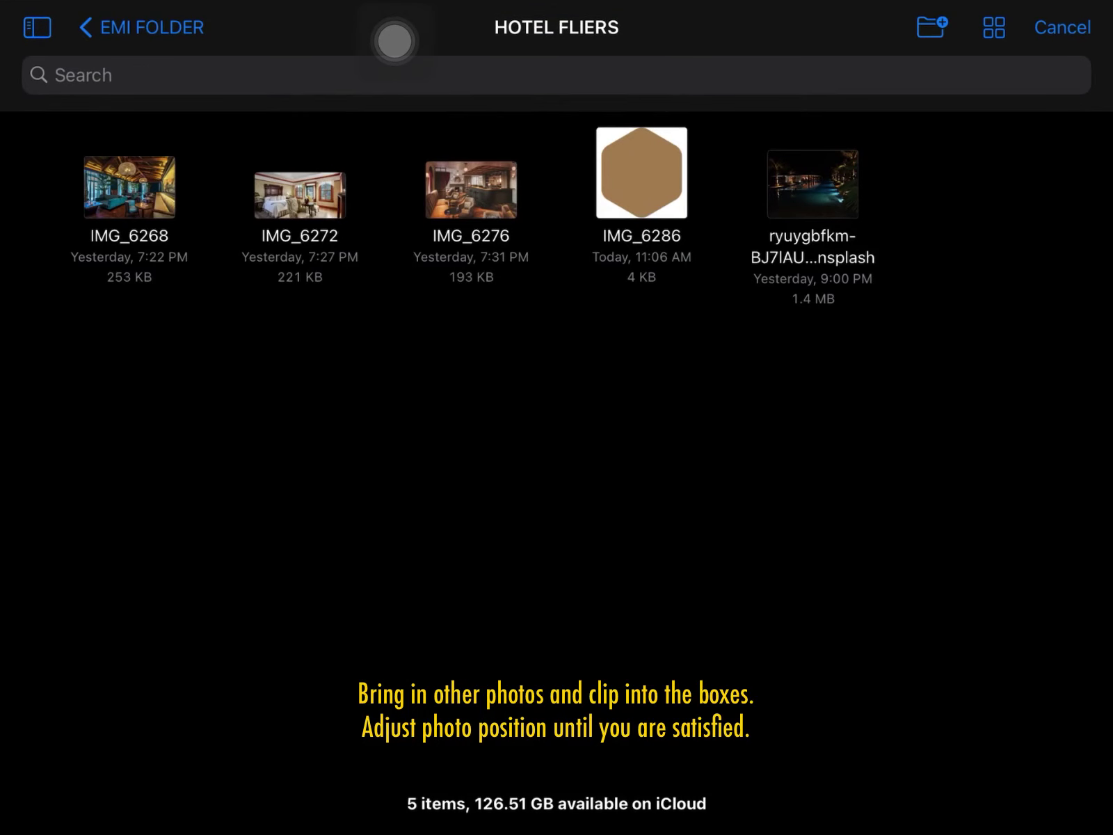
left_click(129, 187)
left_click_drag(472, 422, 723, 583)
- Clip IMG_6268 inside the bottom brown diamond and shrink it to fit
left_click(1093, 224)
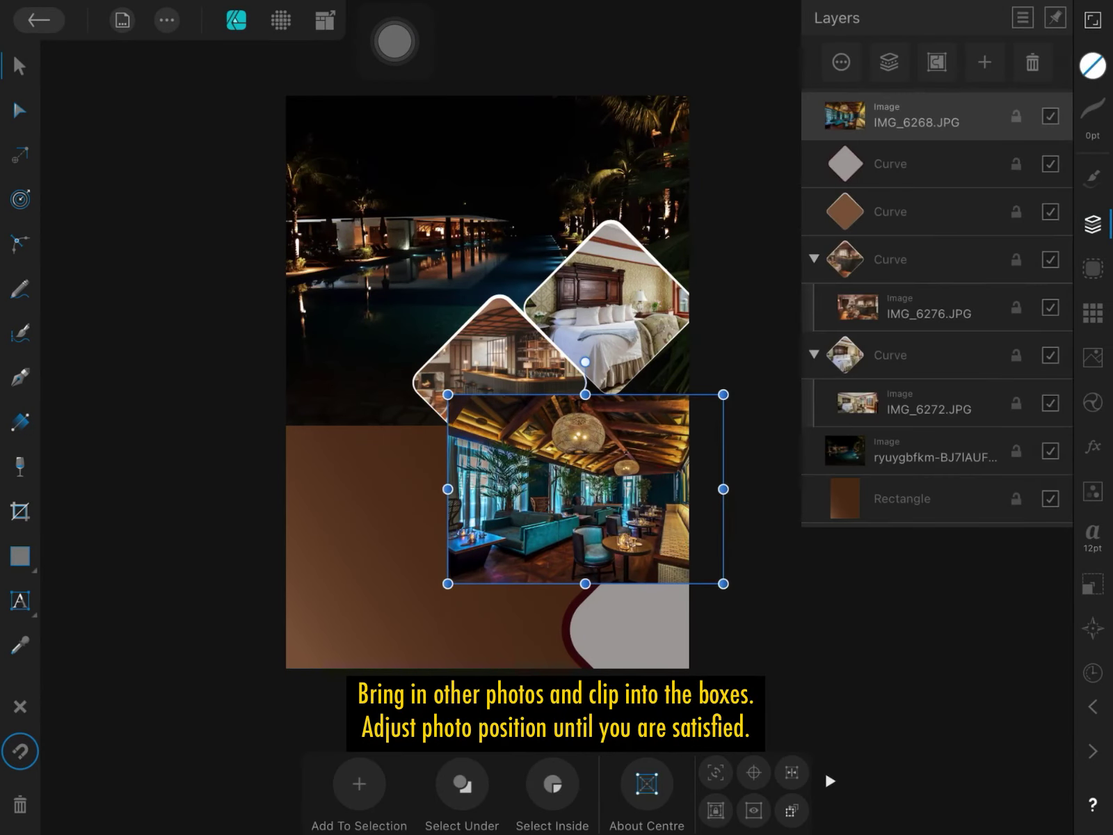
left_click_drag(894, 122, 969, 212)
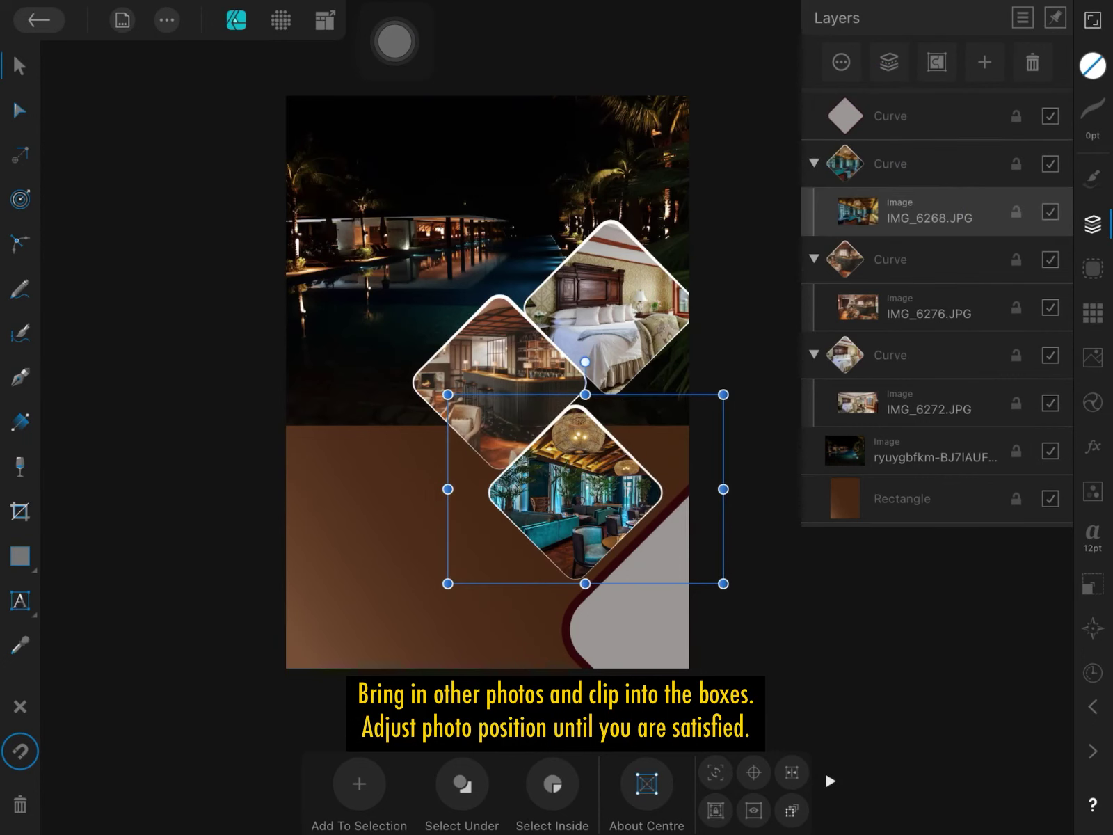
left_click_drag(724, 394, 710, 403)
left_click_drag(709, 584, 708, 581)
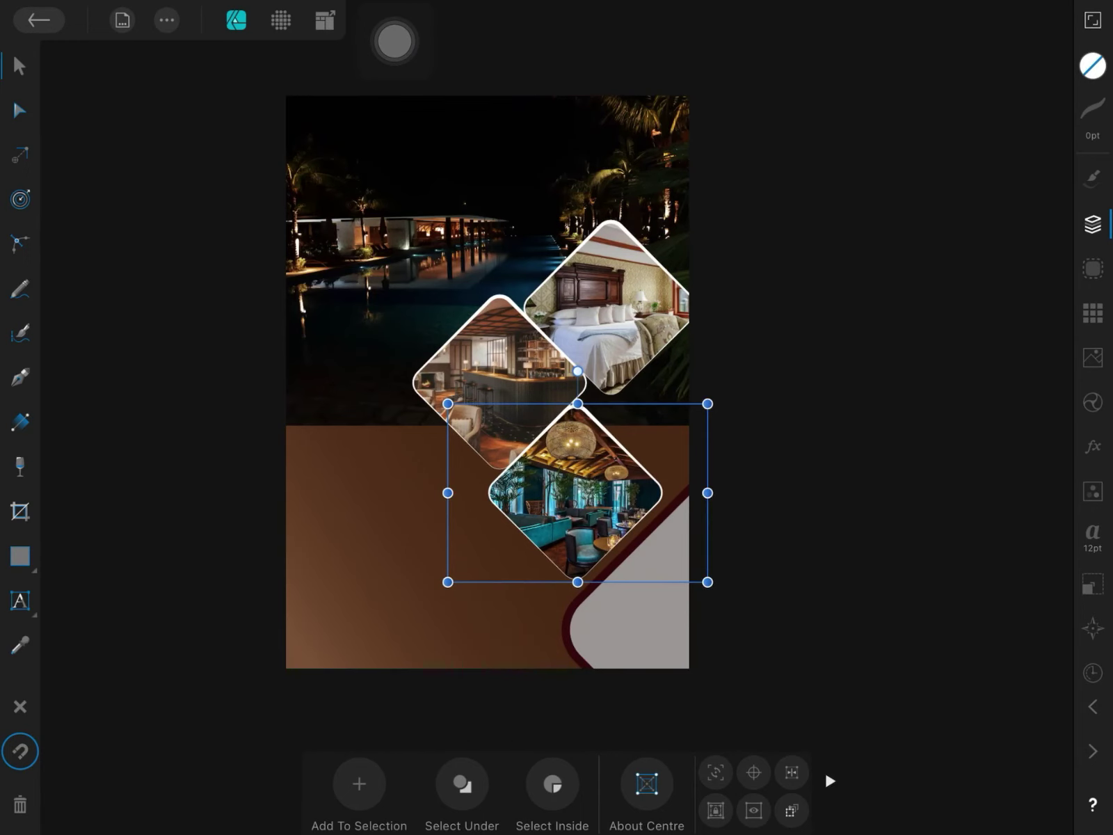
key("ctrl+d")
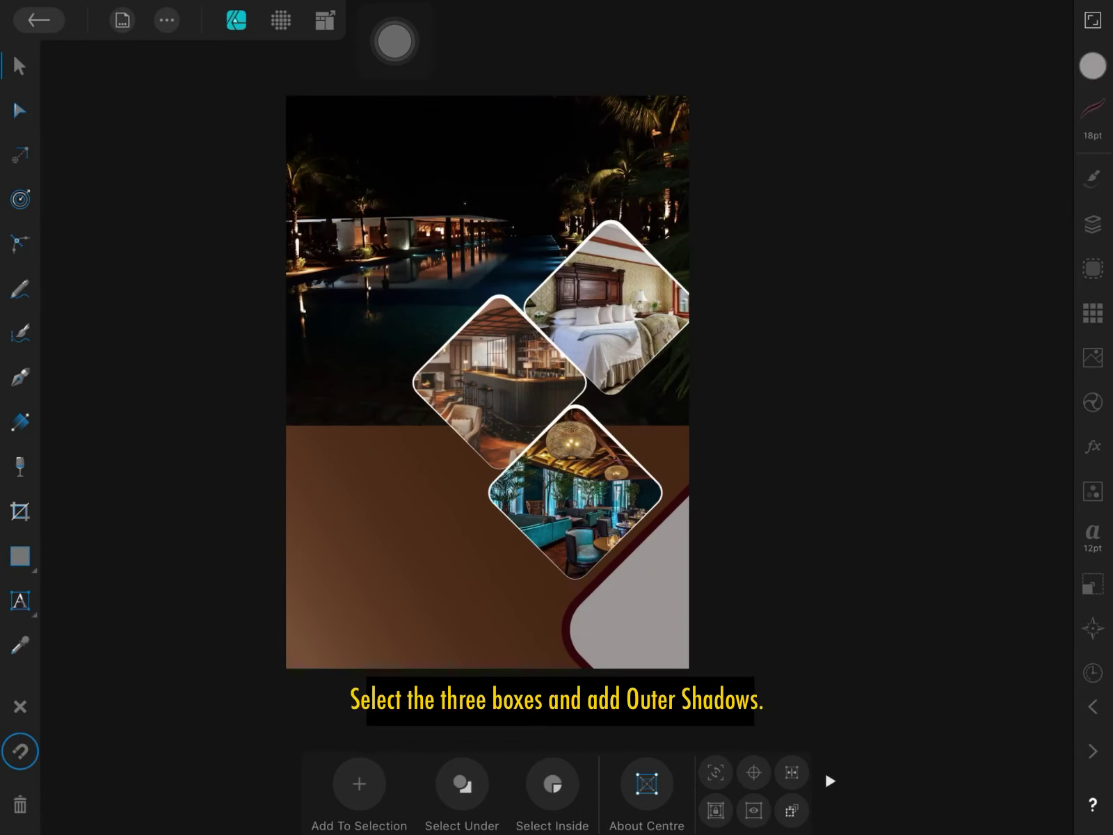
- Select all three diamond photos and enable an Outer Shadow on them
left_click(575, 492)
left_click(500, 375, "shift")
left_click(605, 310, "shift")
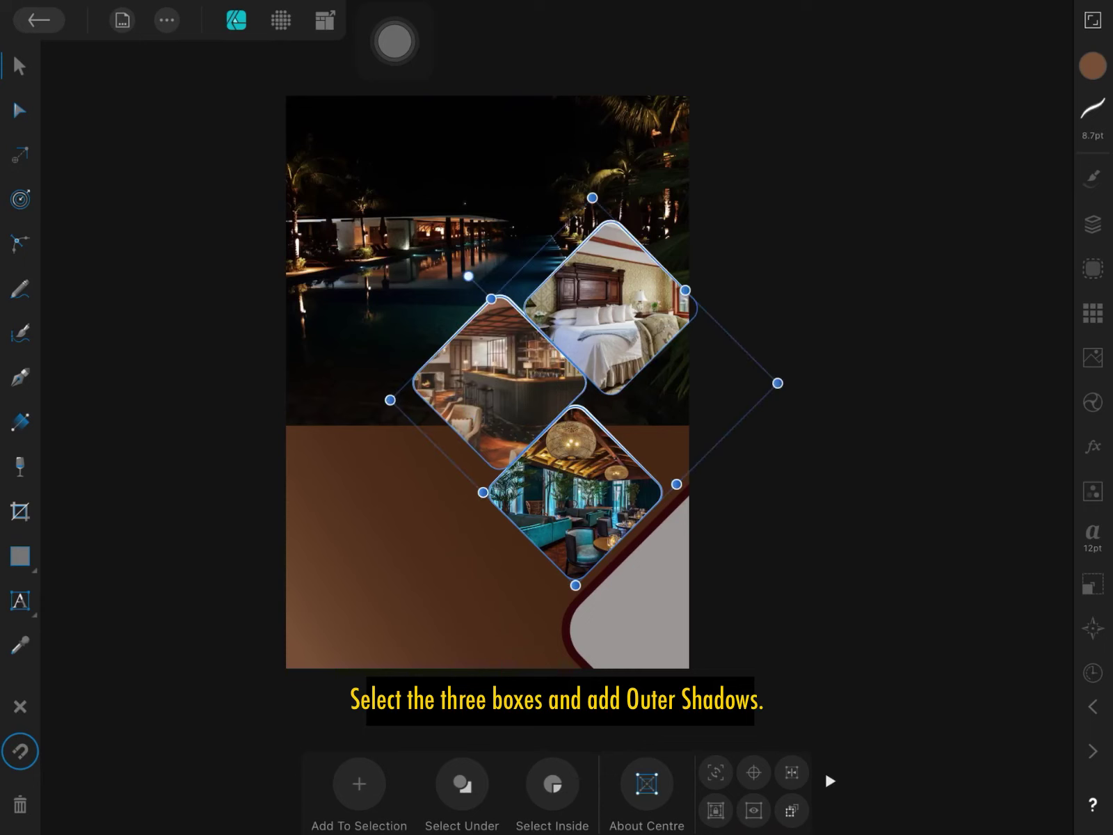
left_click(1093, 446)
left_click(1036, 324)
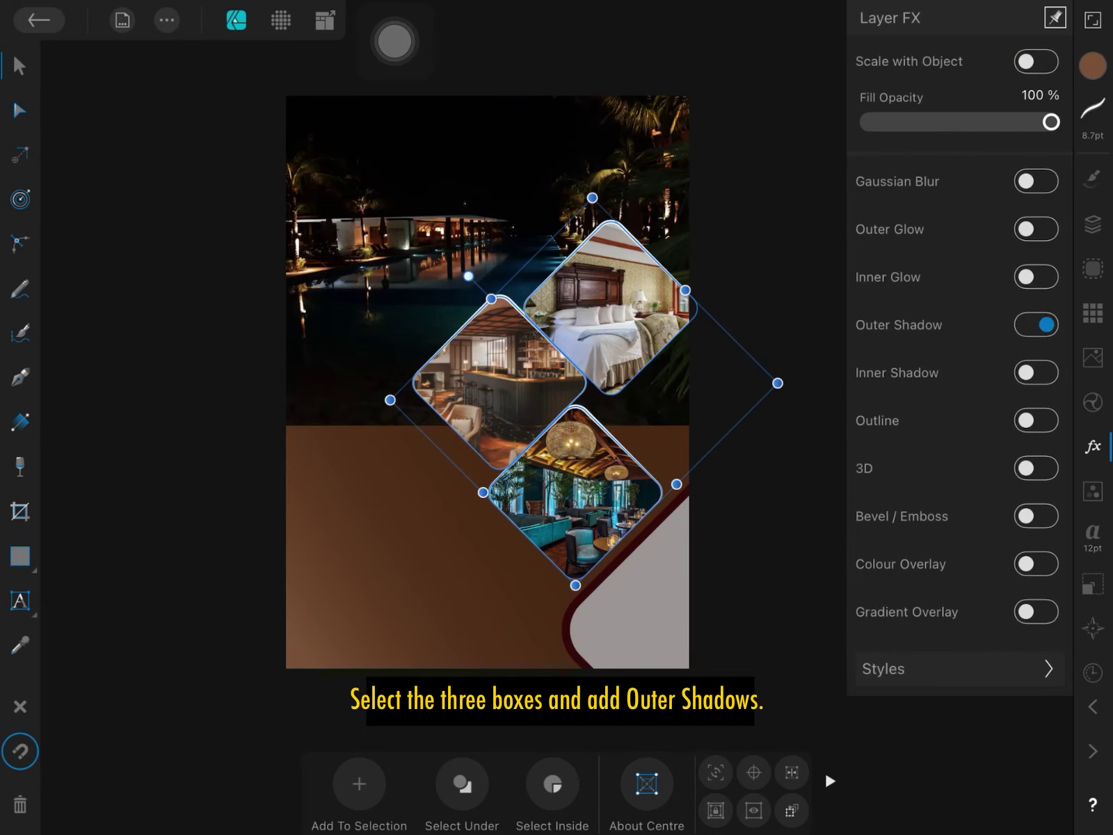
- Set the outer shadow to 43 px radius, 10.4 px offset and 20% intensity
left_click_drag(510, 784, 582, 783)
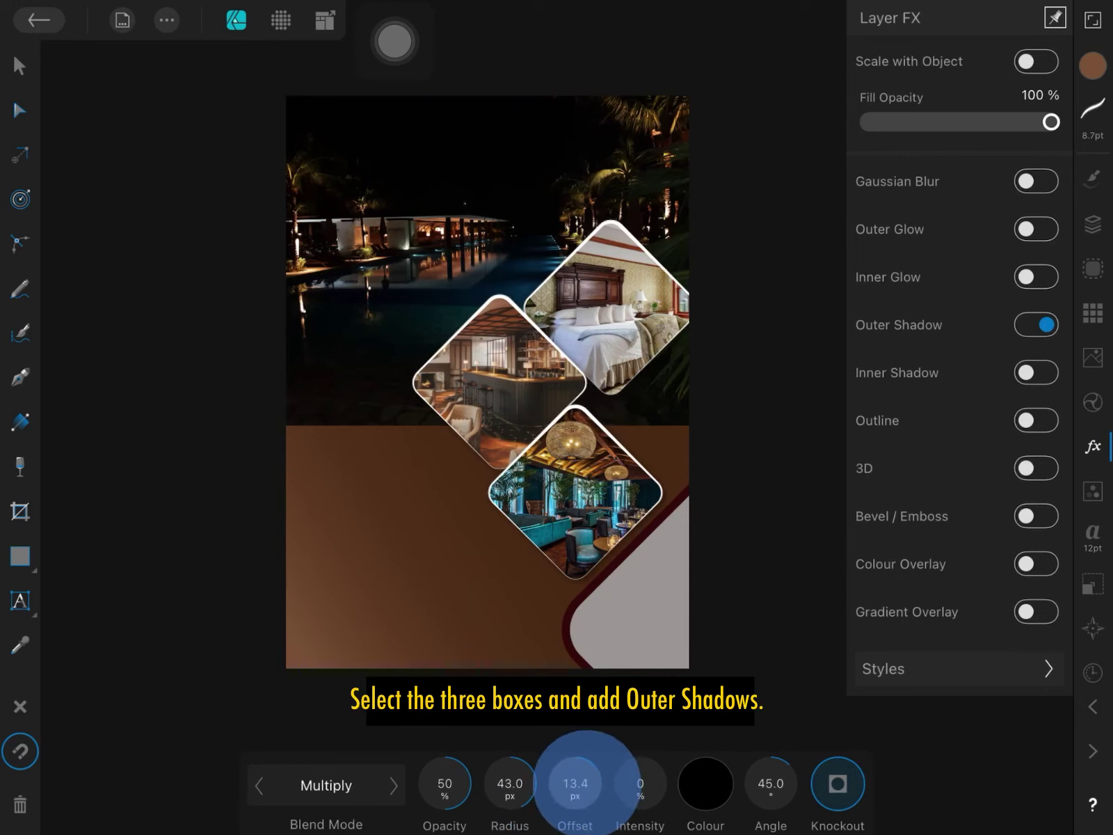
left_click_drag(582, 782, 569, 777)
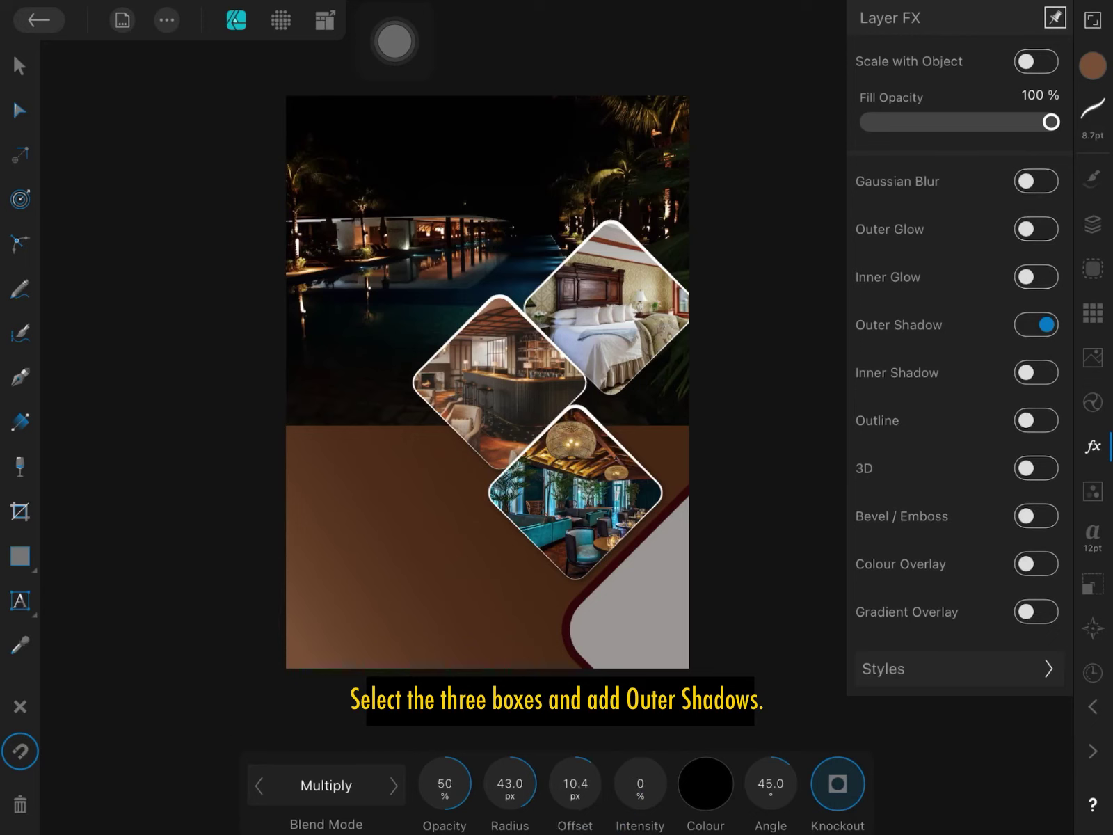
left_click_drag(640, 783, 720, 783)
left_click_drag(633, 784, 653, 784)
scroll(746, 471, "up", 5)
scroll(602, 480, "down", 5)
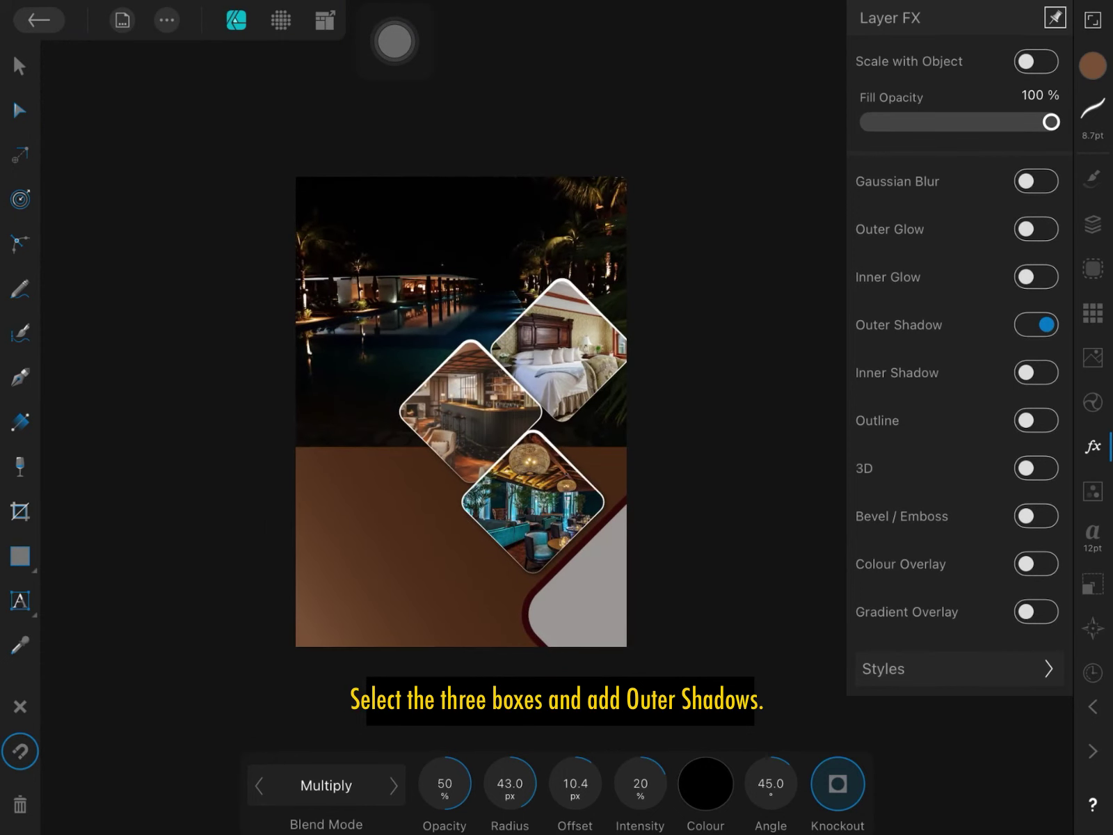
left_click(20, 66)
left_click(19, 600)
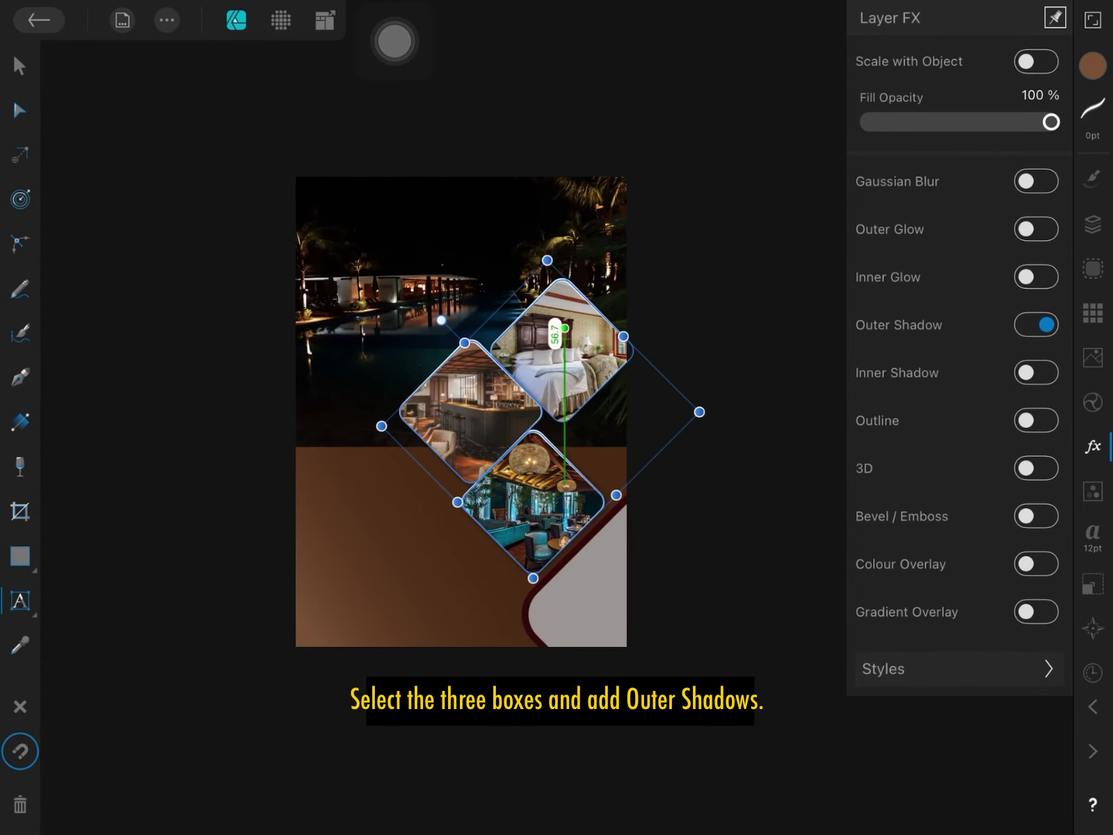
- Add a large heading text line at the top-left and set it in ChunkFive
left_click_drag(332, 239, 332, 483)
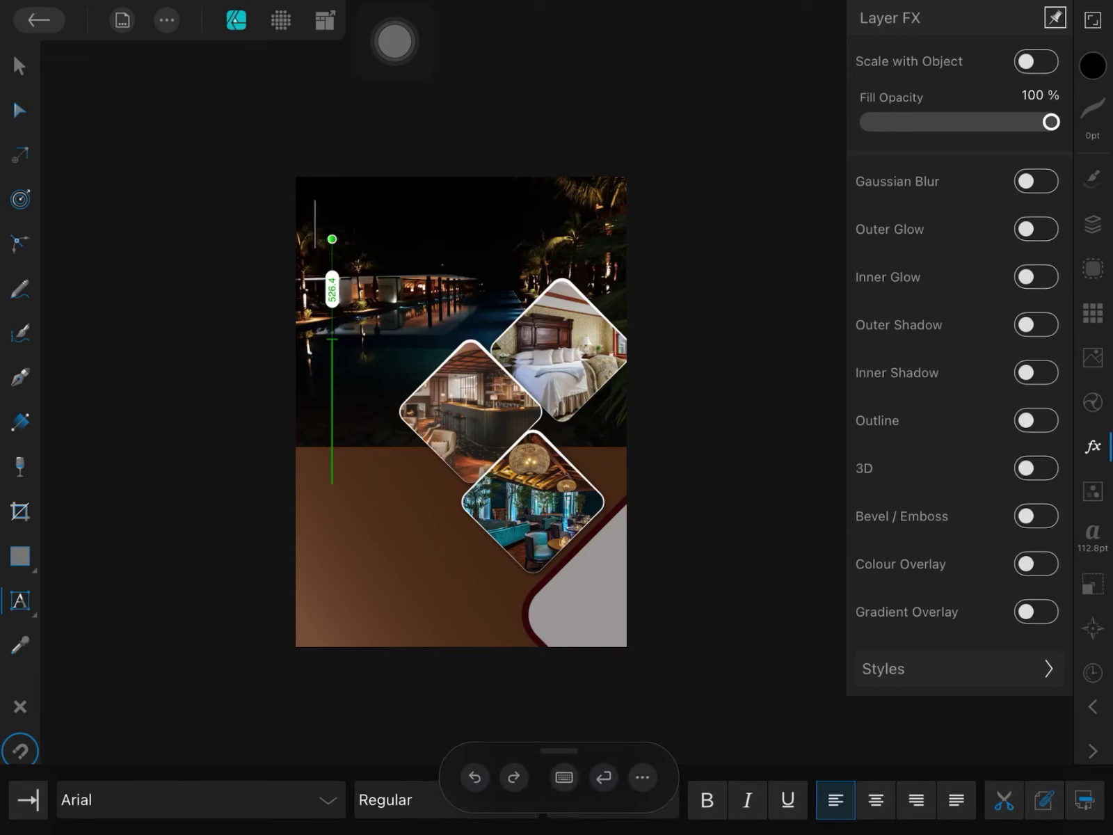
type("CARIBBEAN")
left_click(19, 66)
left_click(1093, 536)
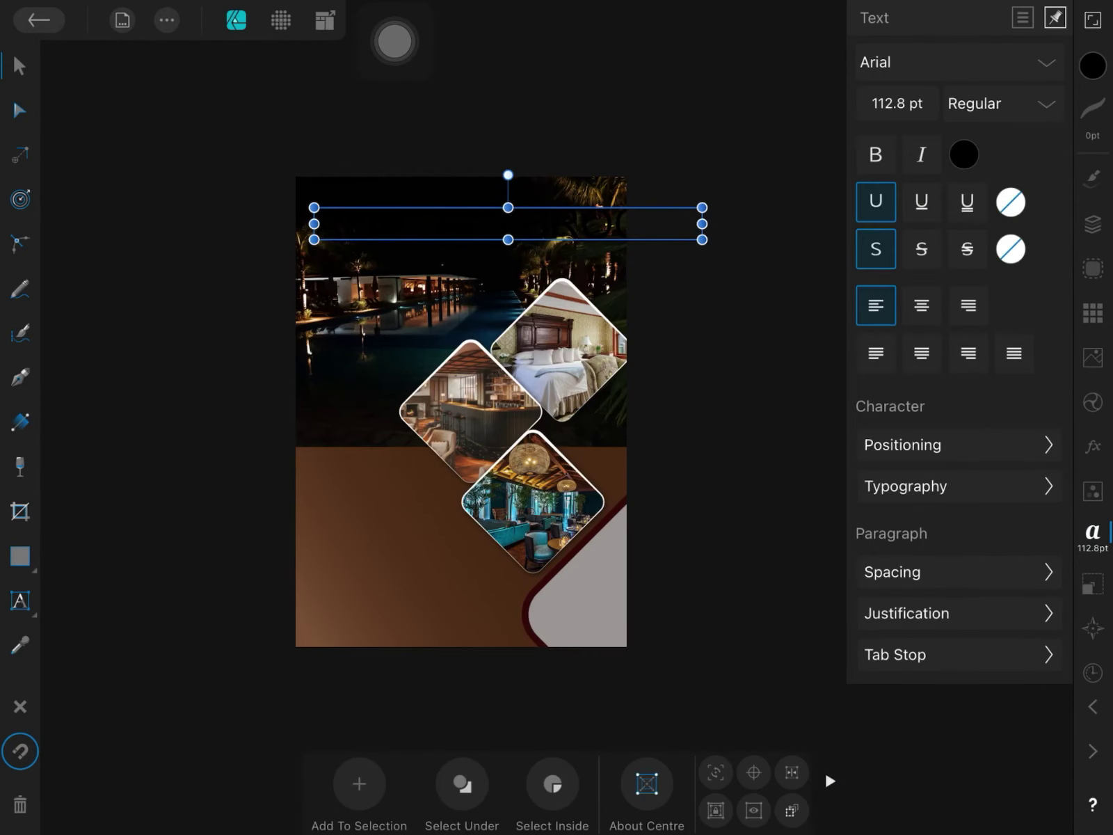
left_click(953, 62)
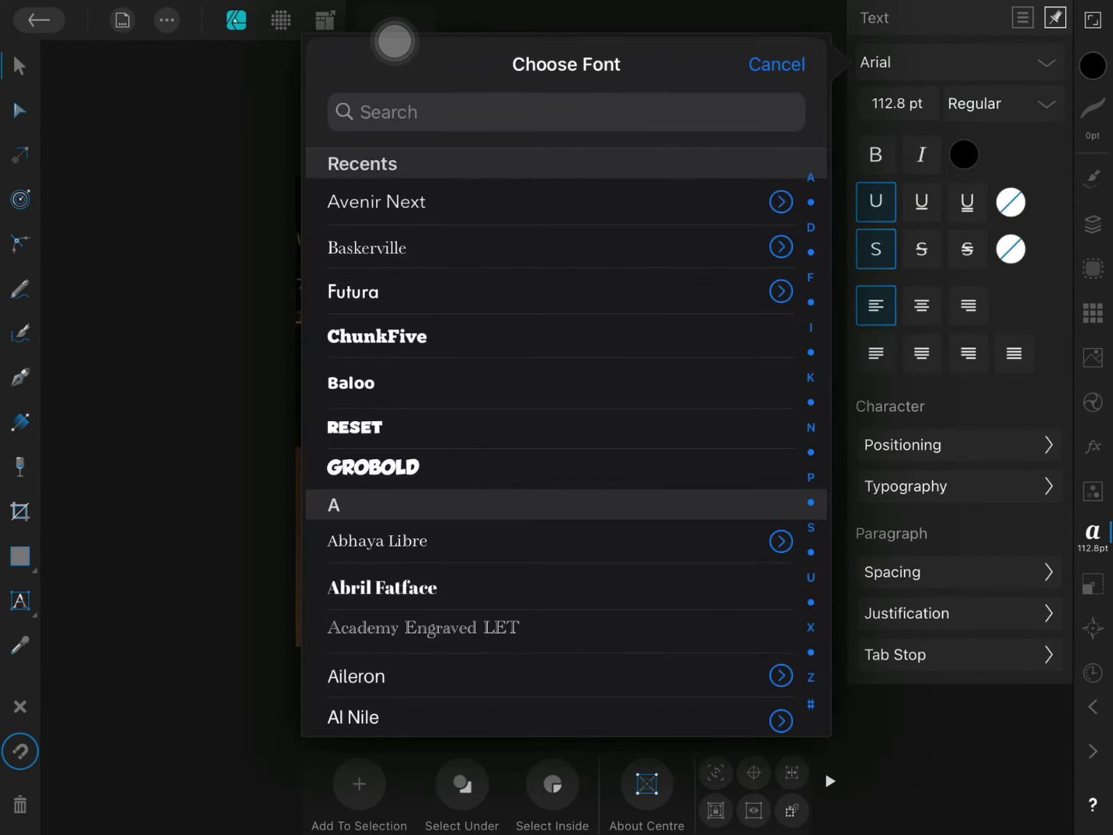
left_click(376, 336)
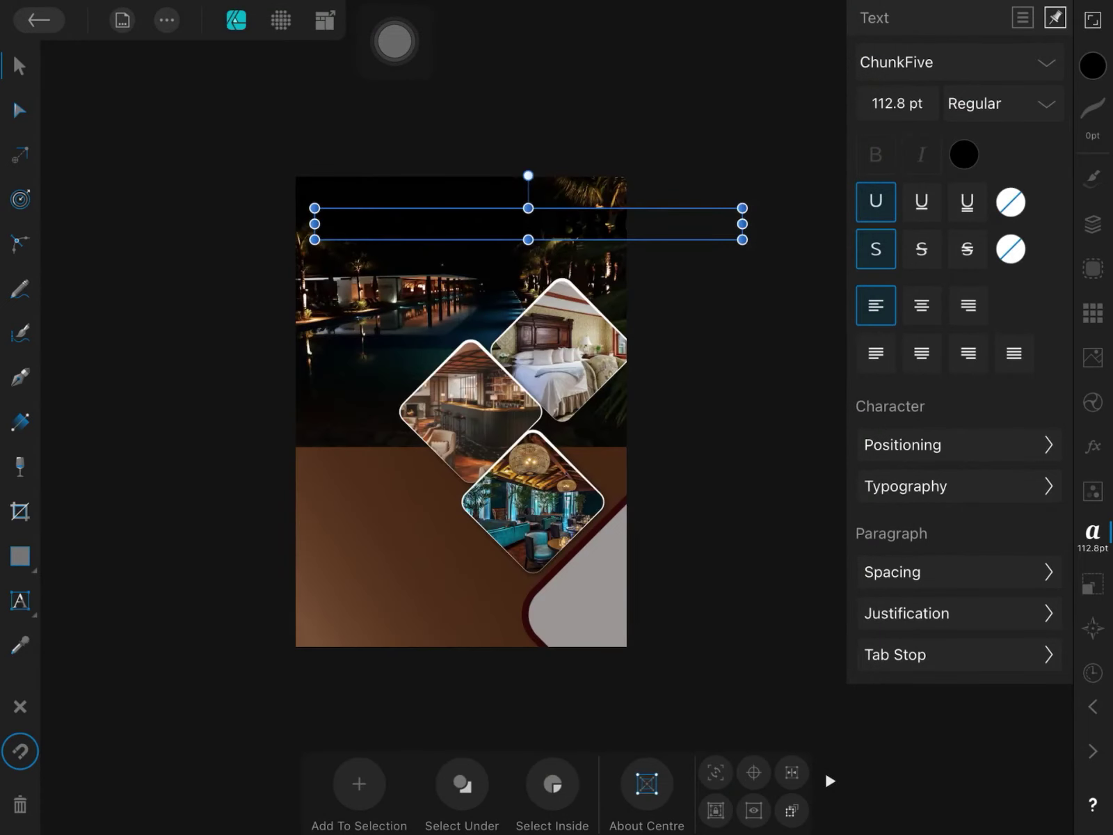
- Make the AMAZING BROOKS heading white, shrink it to fit and move it up
left_click(1092, 66)
left_click(1000, 511)
left_click_drag(742, 223, 512, 215)
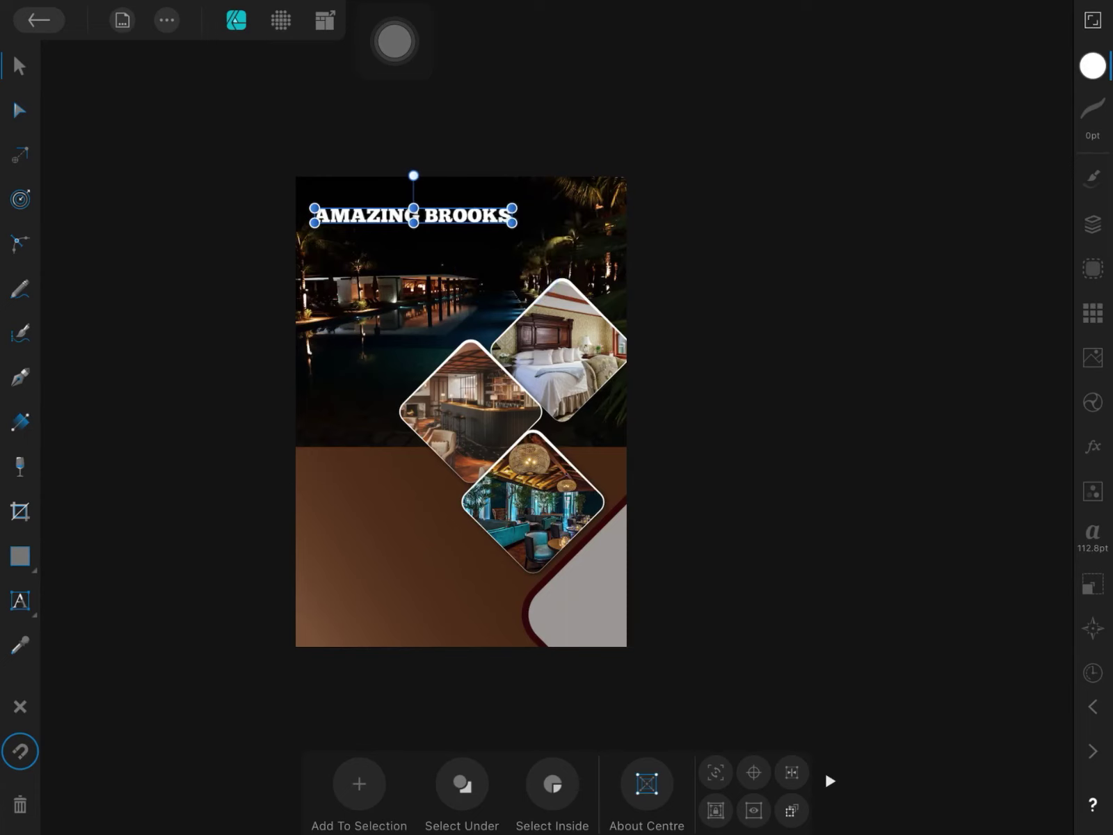
left_click_drag(460, 226, 462, 211)
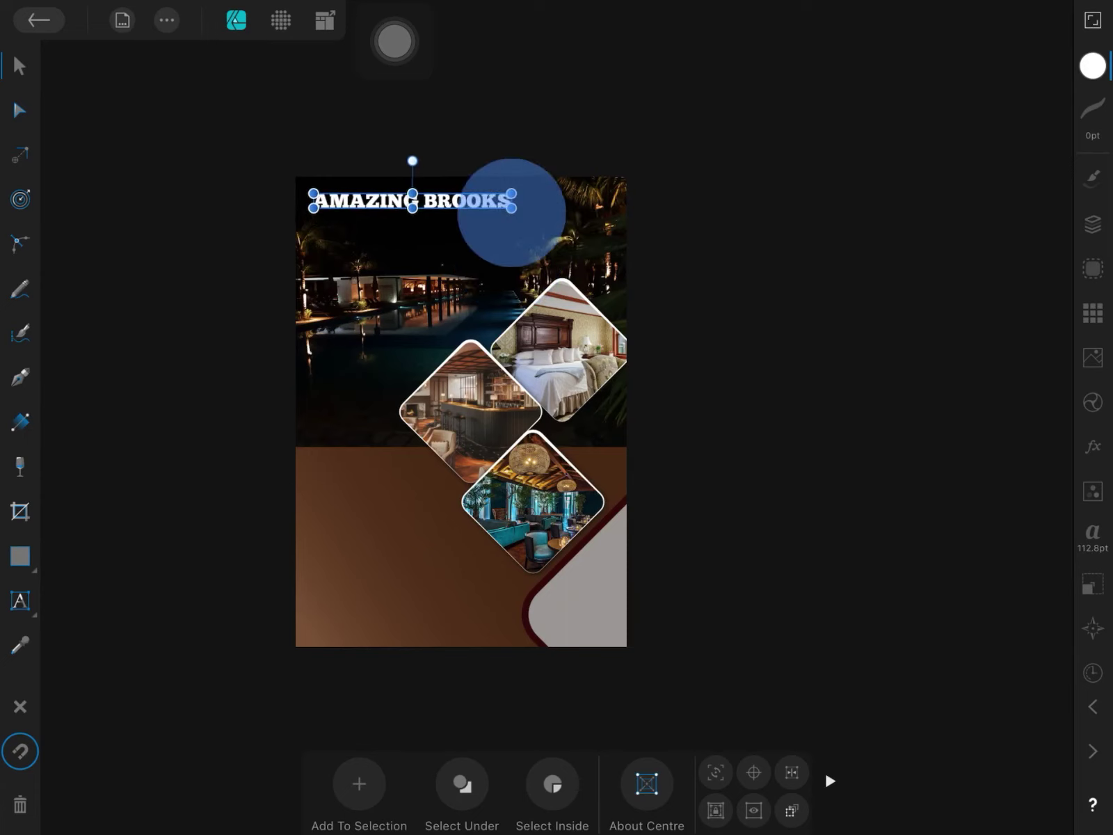
key("Escape")
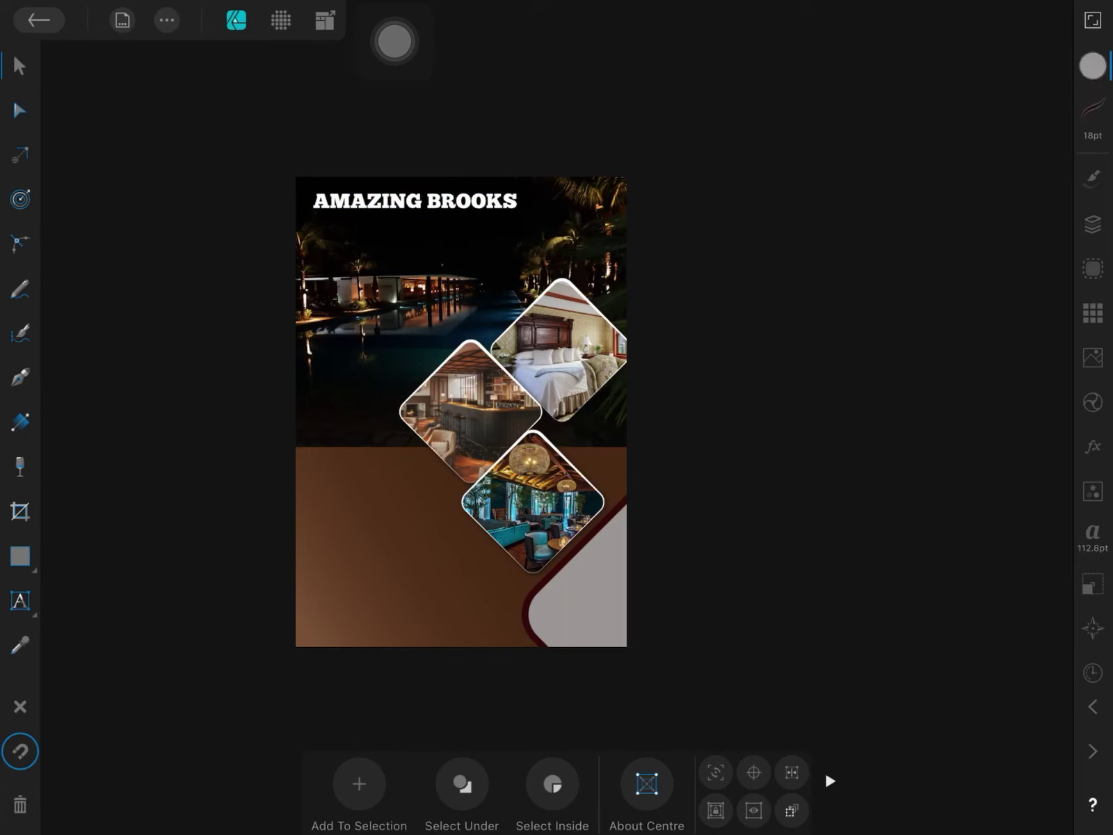
left_click(20, 600)
left_click_drag(632, 421, 633, 103)
left_click(346, 240)
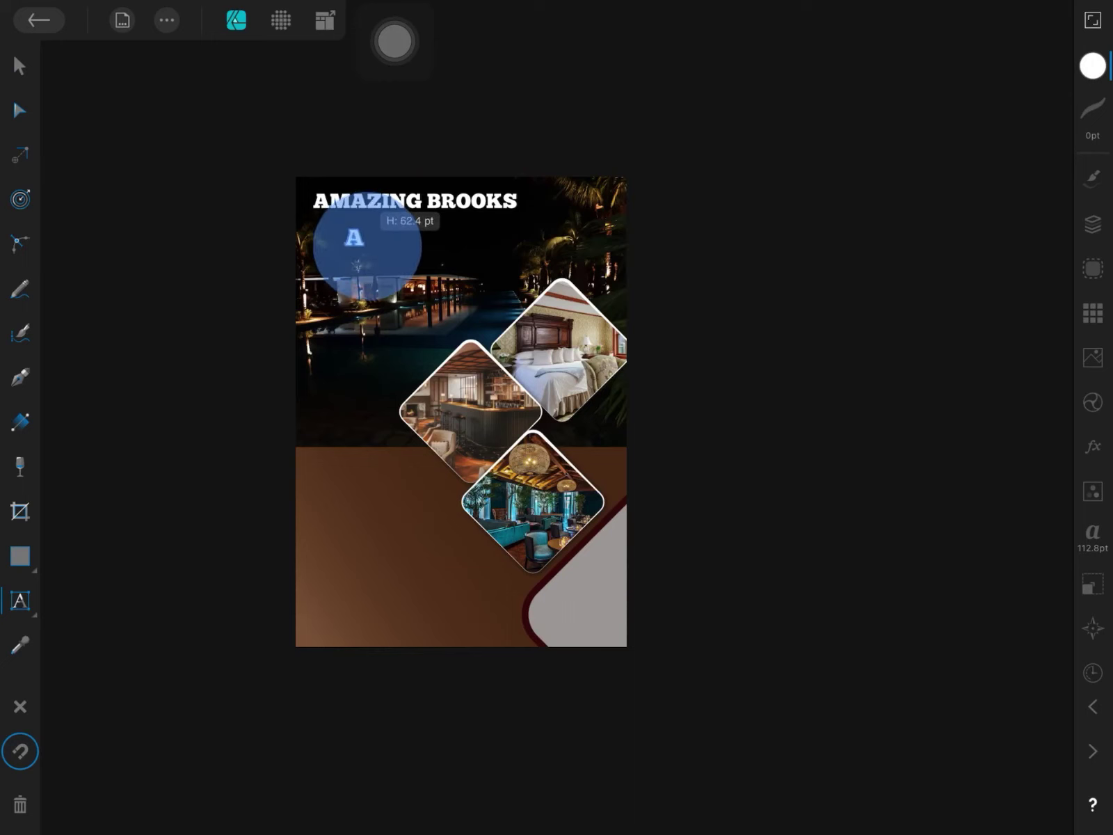
- Add GUEST HOUSE below the heading in Avenir Next Bold, shrunk to sit under the title
key("Caps_Lock")
type("GUEST H")
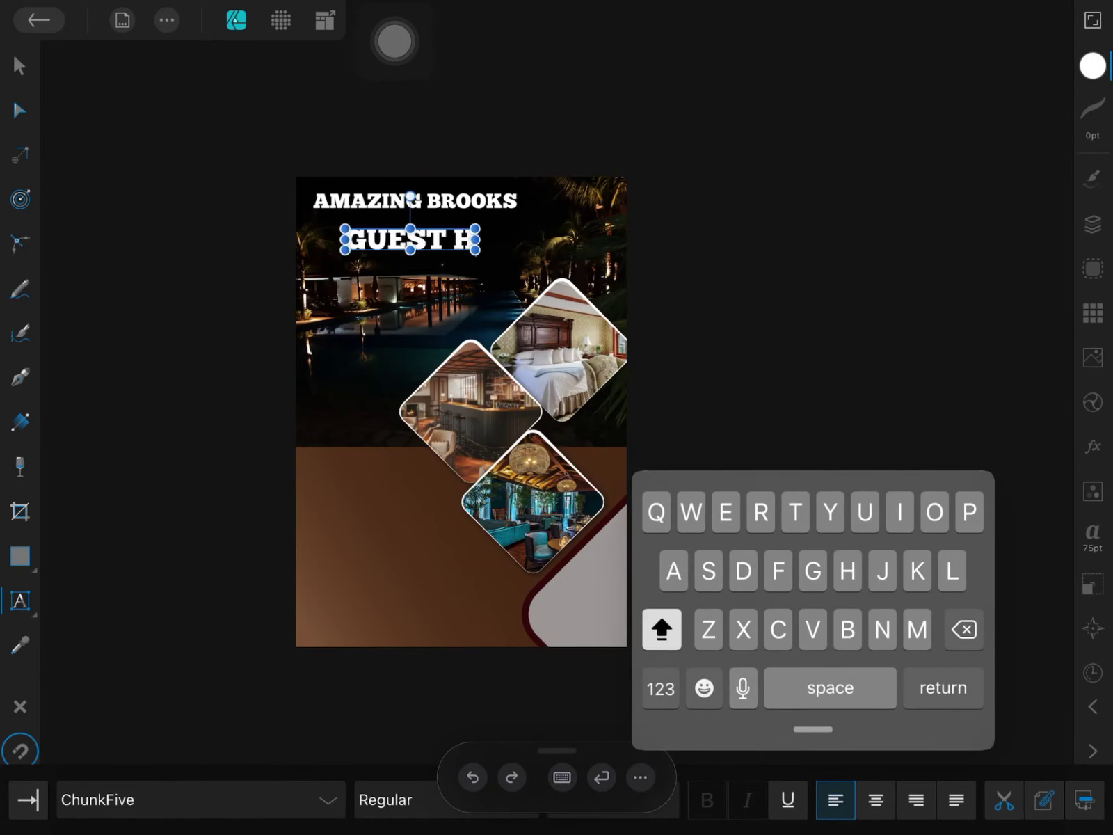
type("OUSE")
left_click(20, 66)
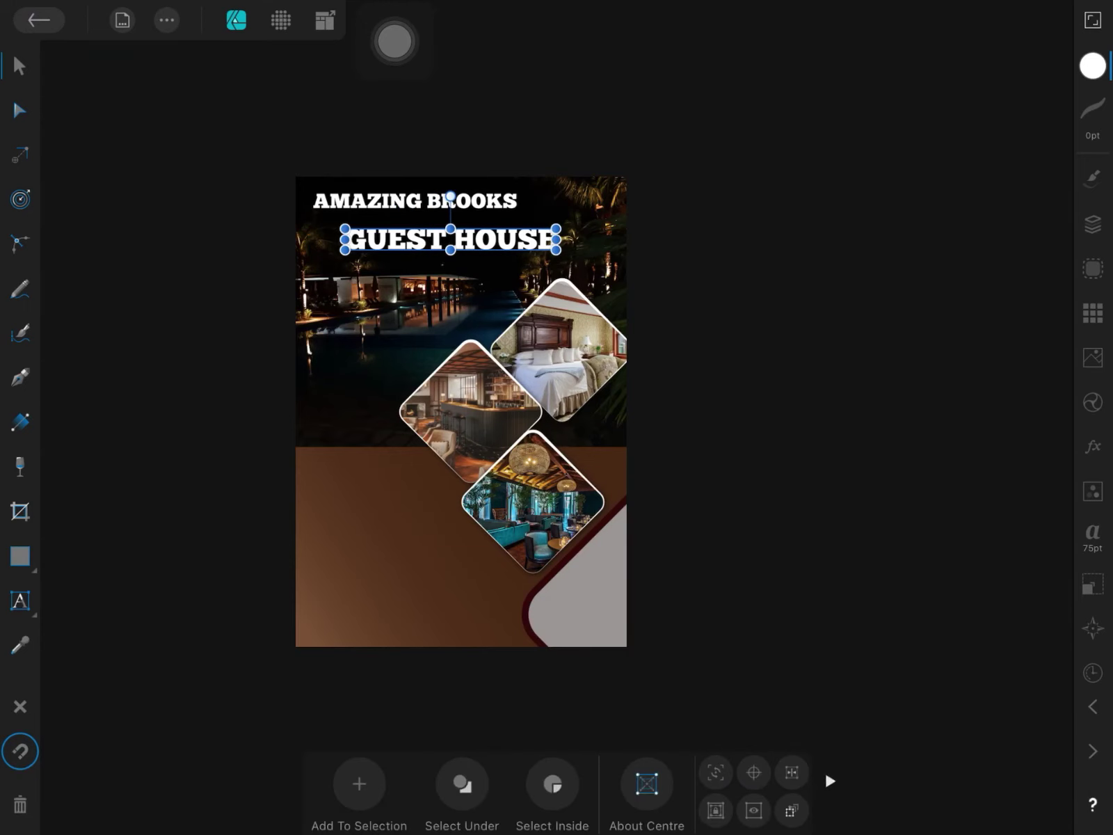
left_click(1091, 535)
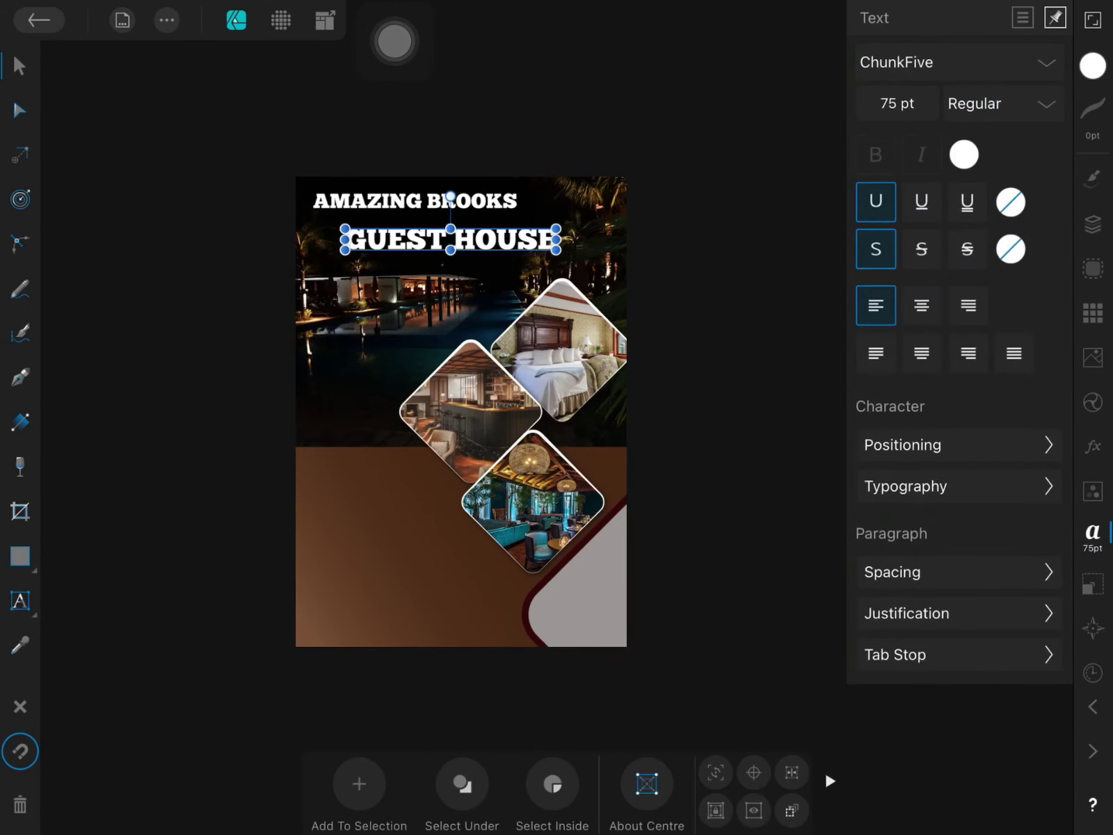
left_click(897, 62)
left_click(780, 245)
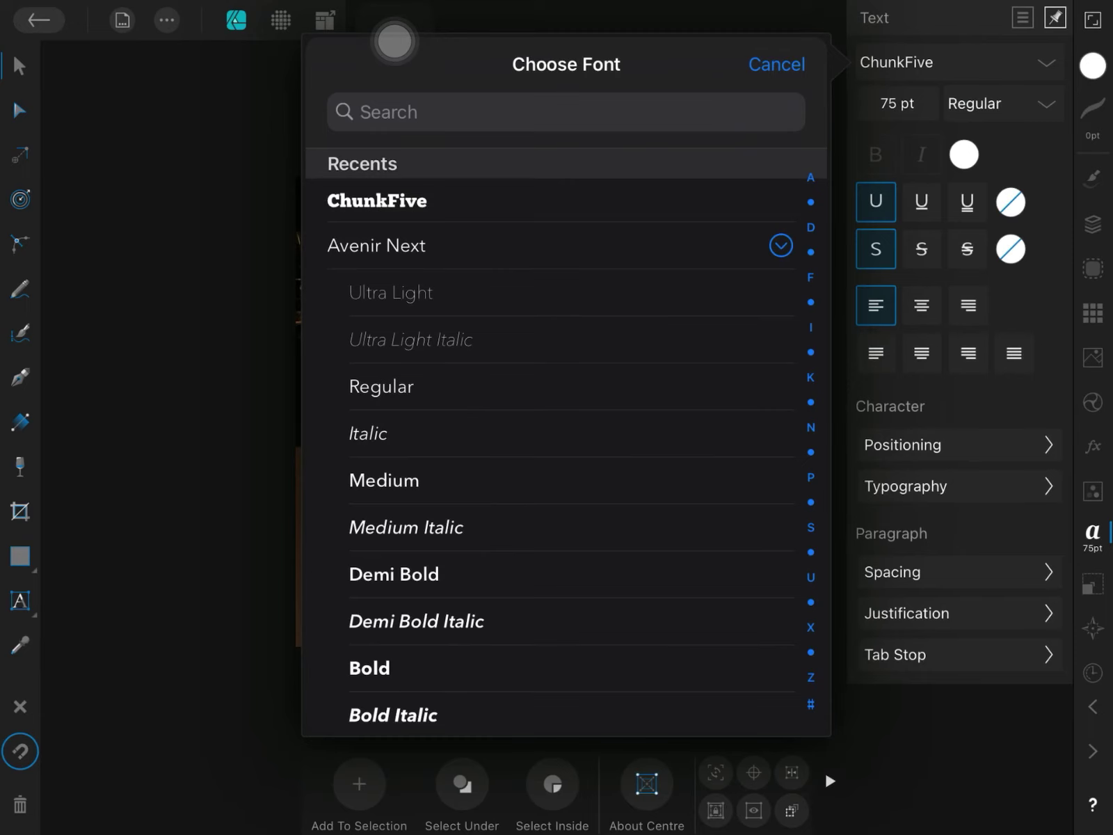
left_click(369, 668)
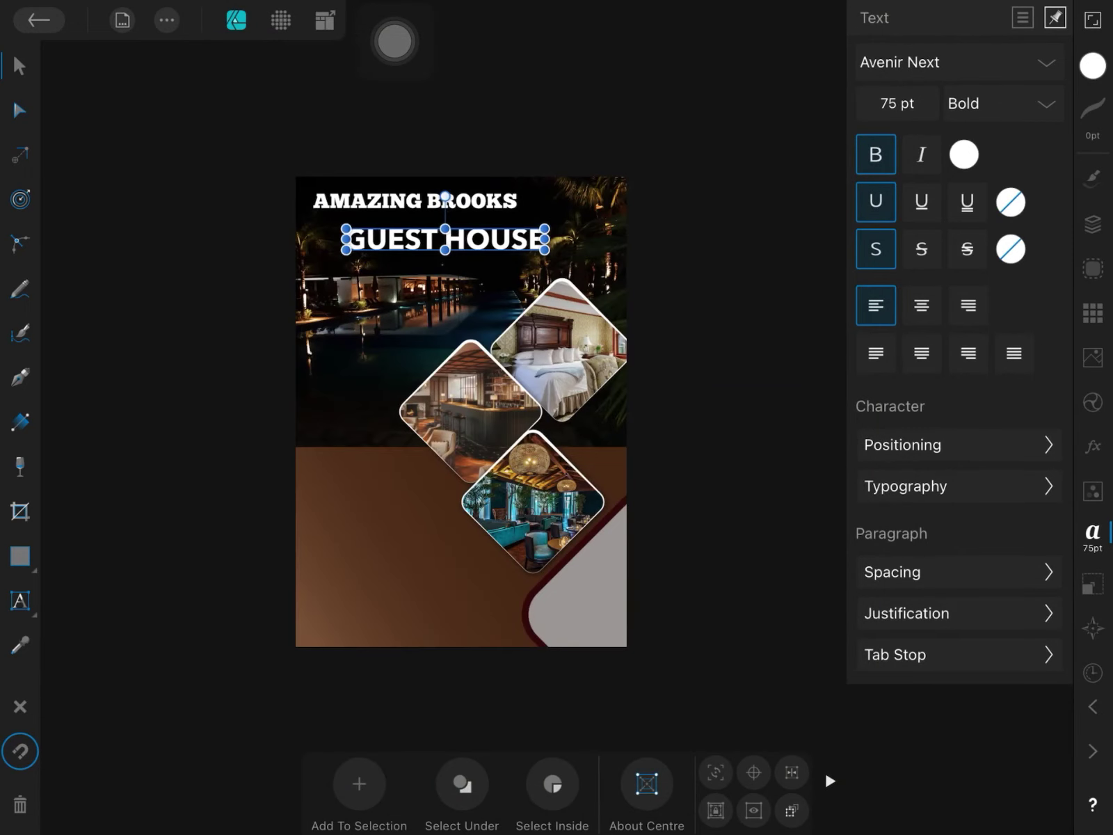
left_click_drag(545, 238, 471, 239)
left_click_drag(389, 239, 390, 226)
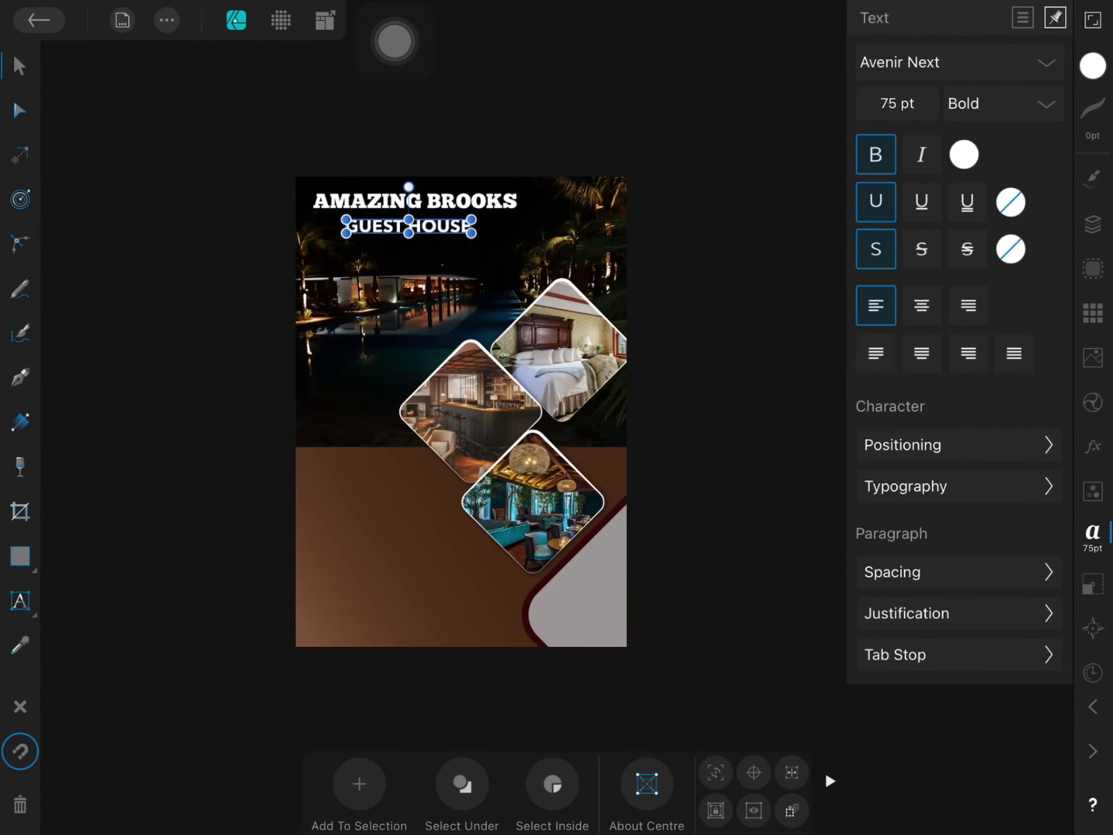
- Draw a rectangle over the GUEST HOUSE text with a 0 pt outline
scroll(484, 273, "up", 5)
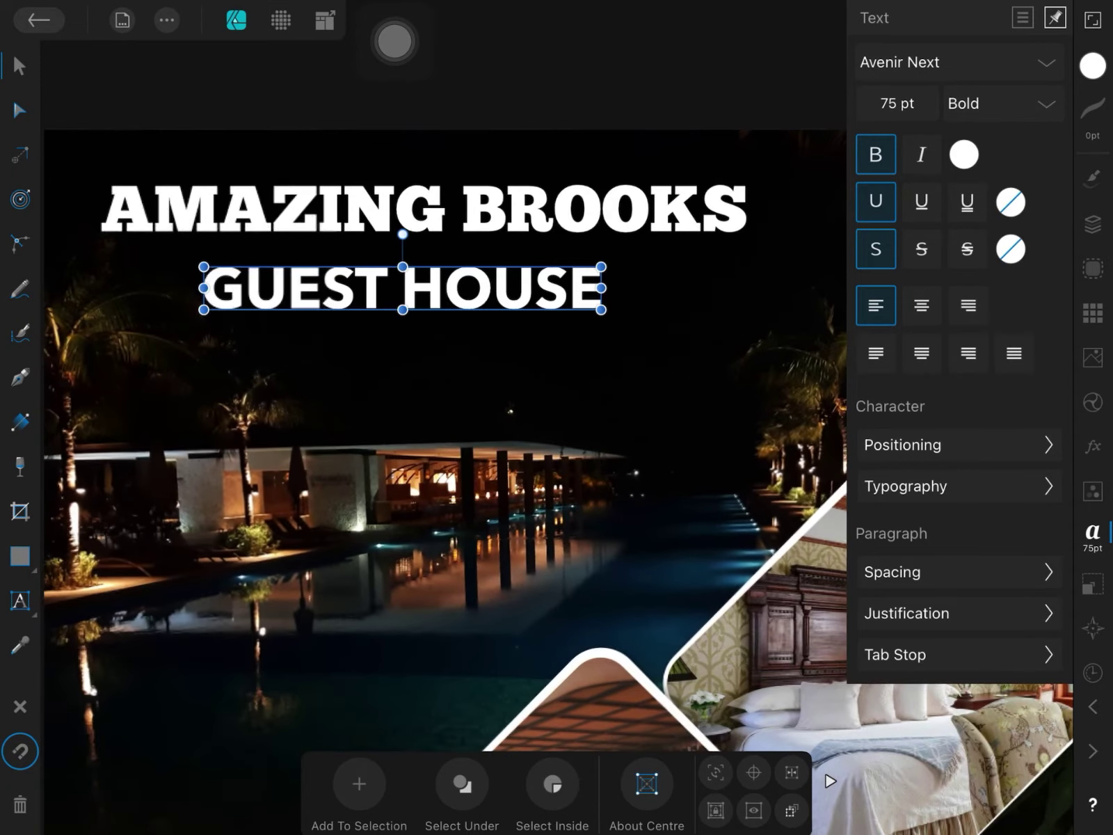
left_click_drag(163, 250, 665, 333)
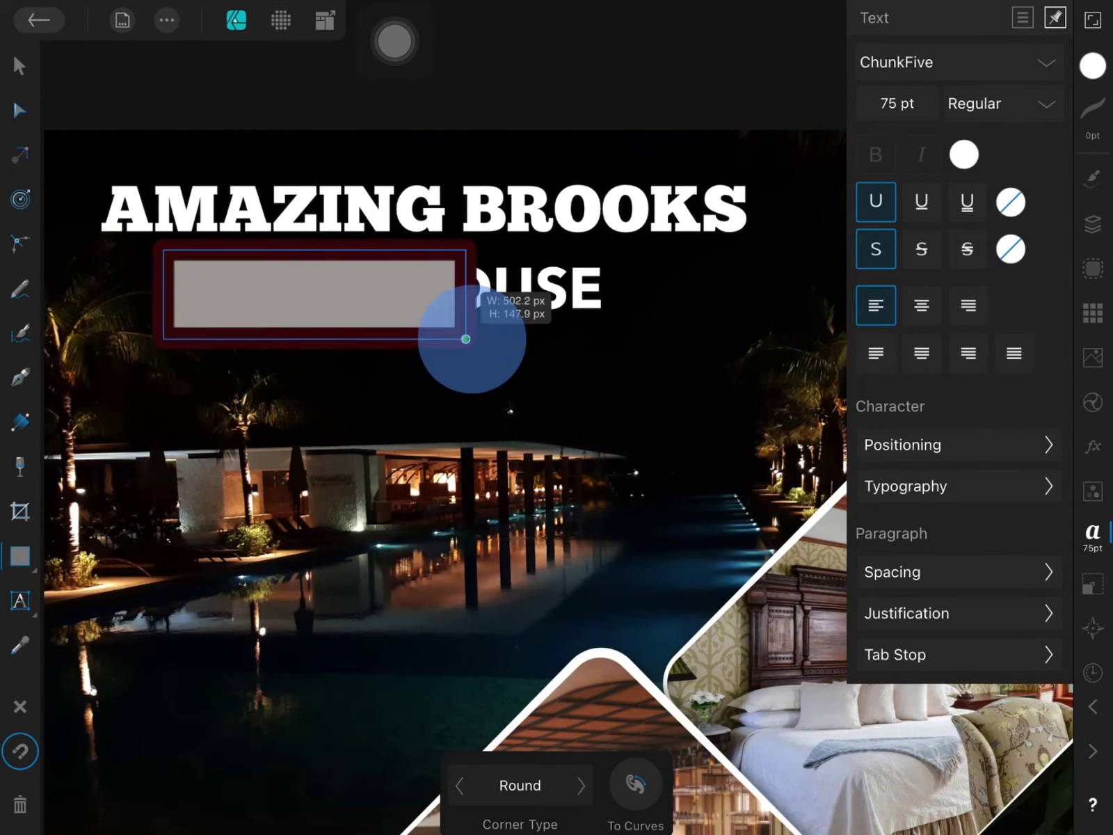
left_click(19, 67)
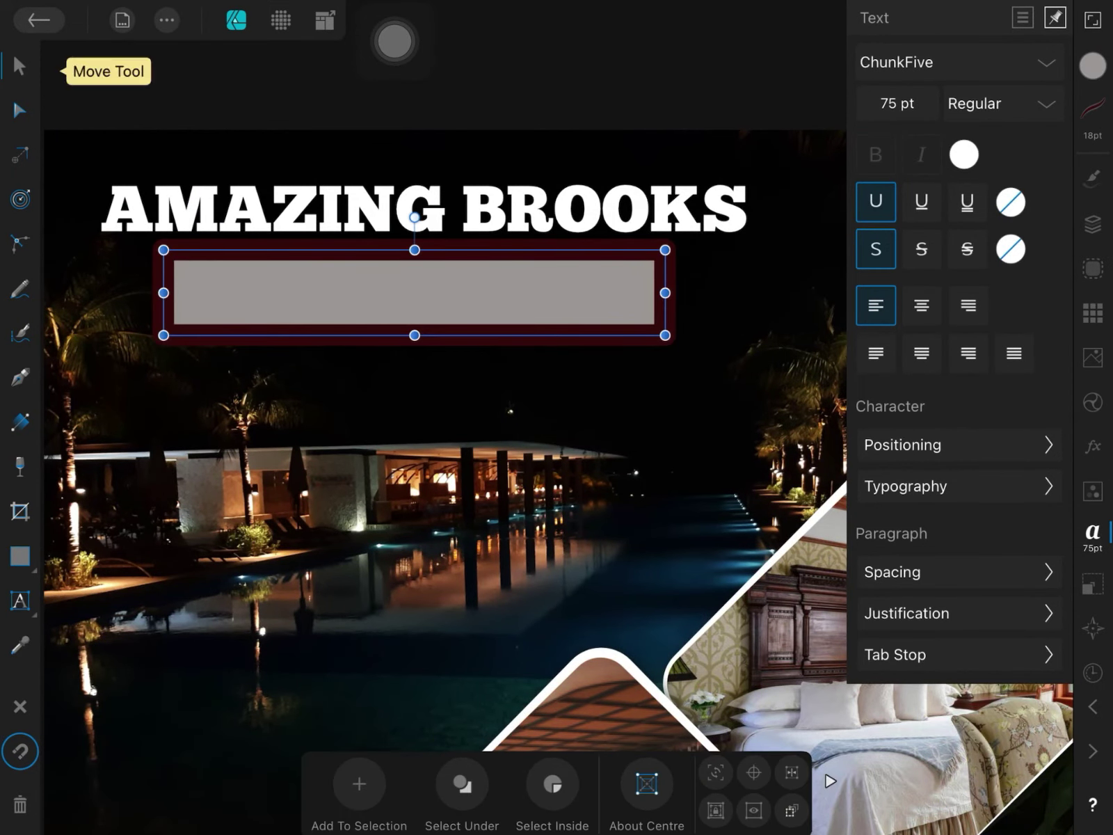
left_click(1093, 112)
left_click_drag(904, 156, 852, 160)
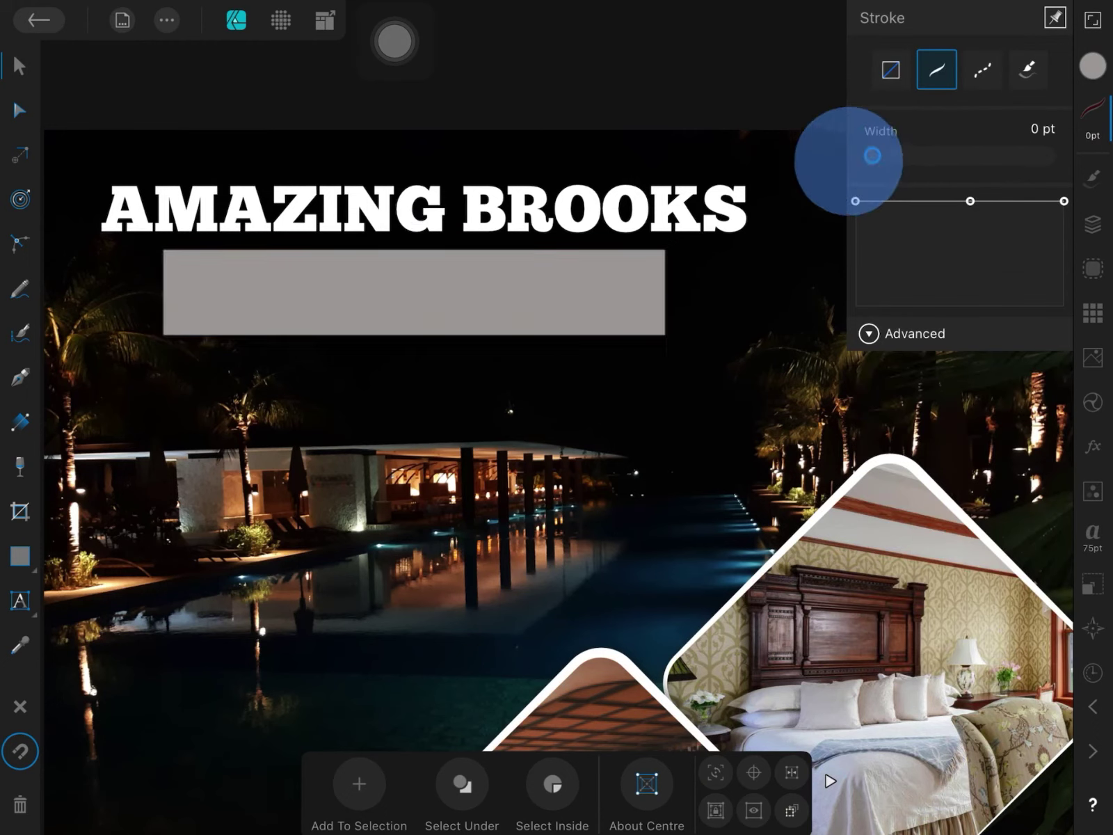
- Fill the rectangle dark red
left_click(1093, 66)
left_click(908, 62)
left_click(1000, 511)
left_click(882, 62)
left_click(919, 511)
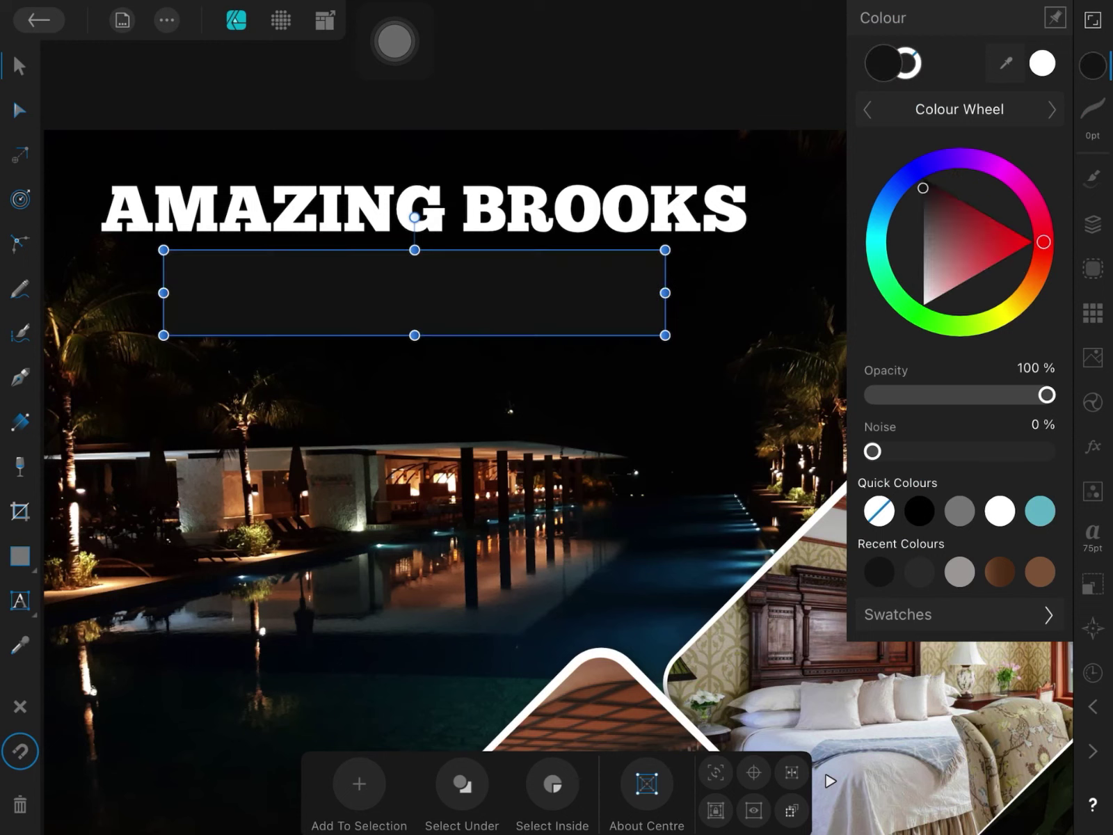
mouse_move(948, 213)
left_mouse_down()
mouse_move(950, 198)
mouse_move(928, 215)
mouse_move(954, 213)
mouse_move(952, 223)
mouse_move(966, 219)
mouse_move(964, 204)
left_mouse_up()
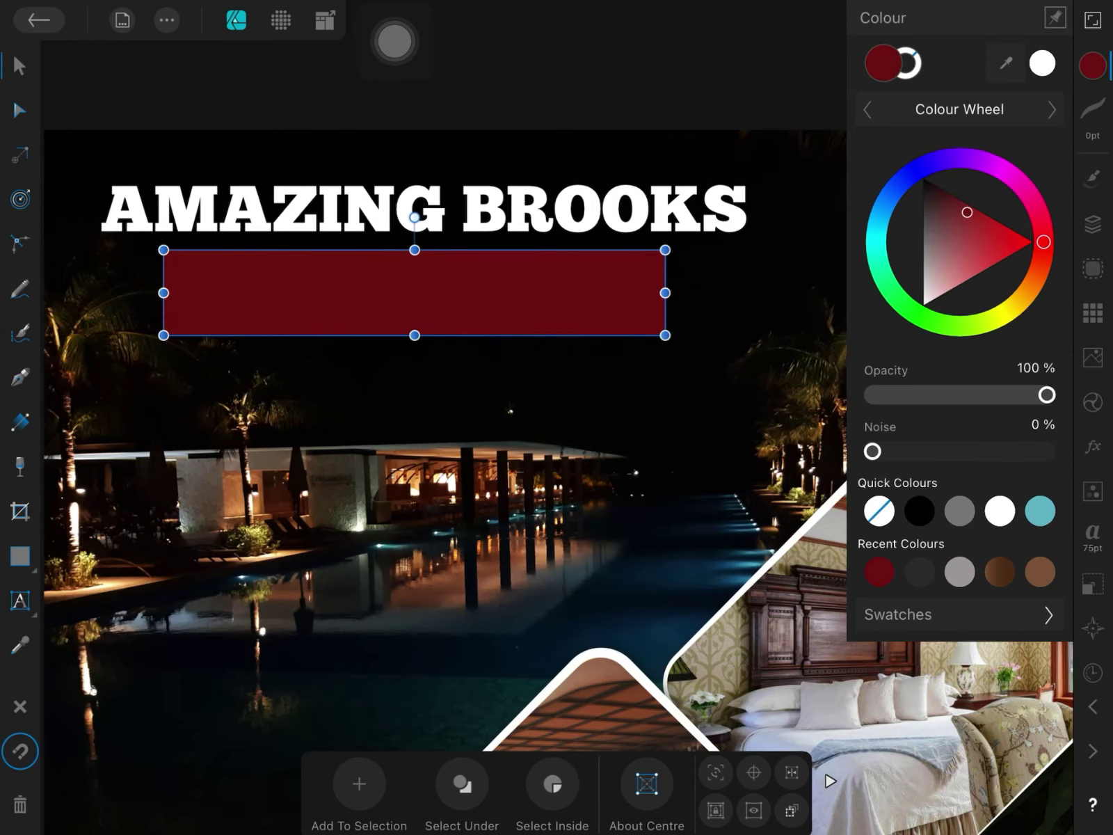
left_click(435, 651)
scroll(483, 515, "down", 5)
left_click(595, 571)
- Give the rectangle the red curve's colour and move it behind GUEST HOUSE in the layers
left_click_drag(594, 571, 529, 372)
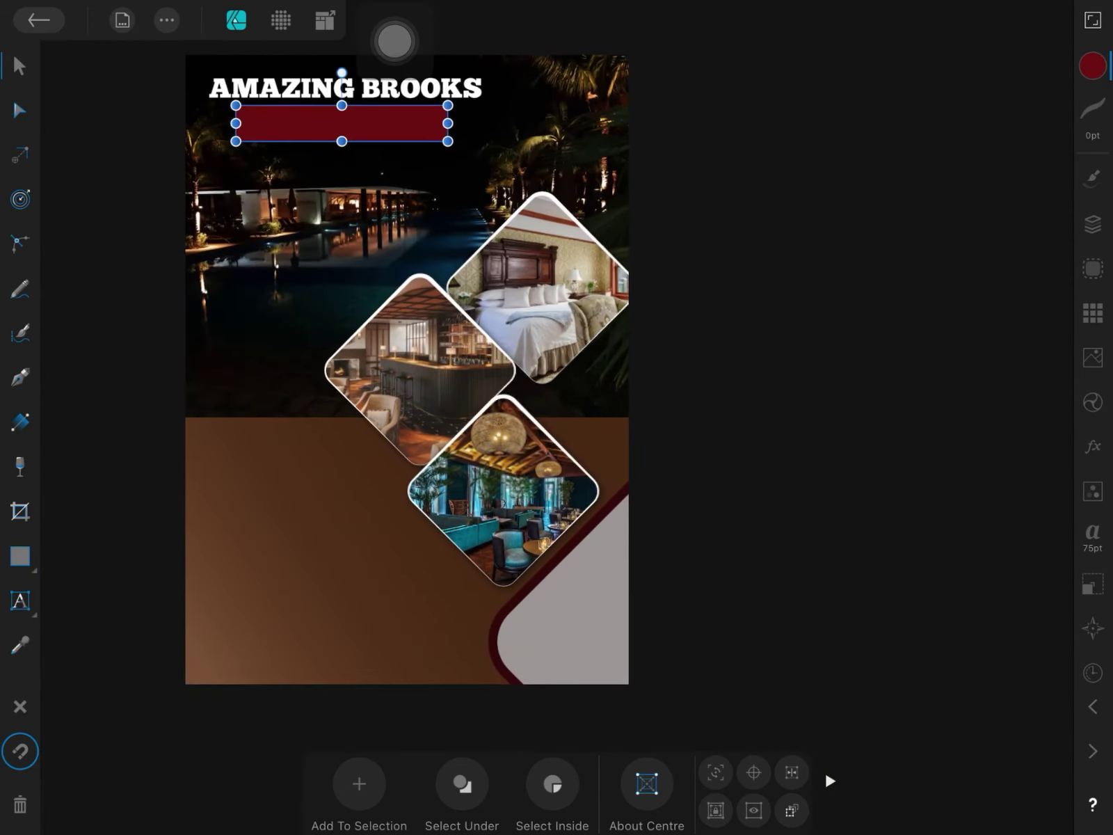
left_click(20, 645)
left_click(261, 643)
left_click_drag(261, 643, 501, 673)
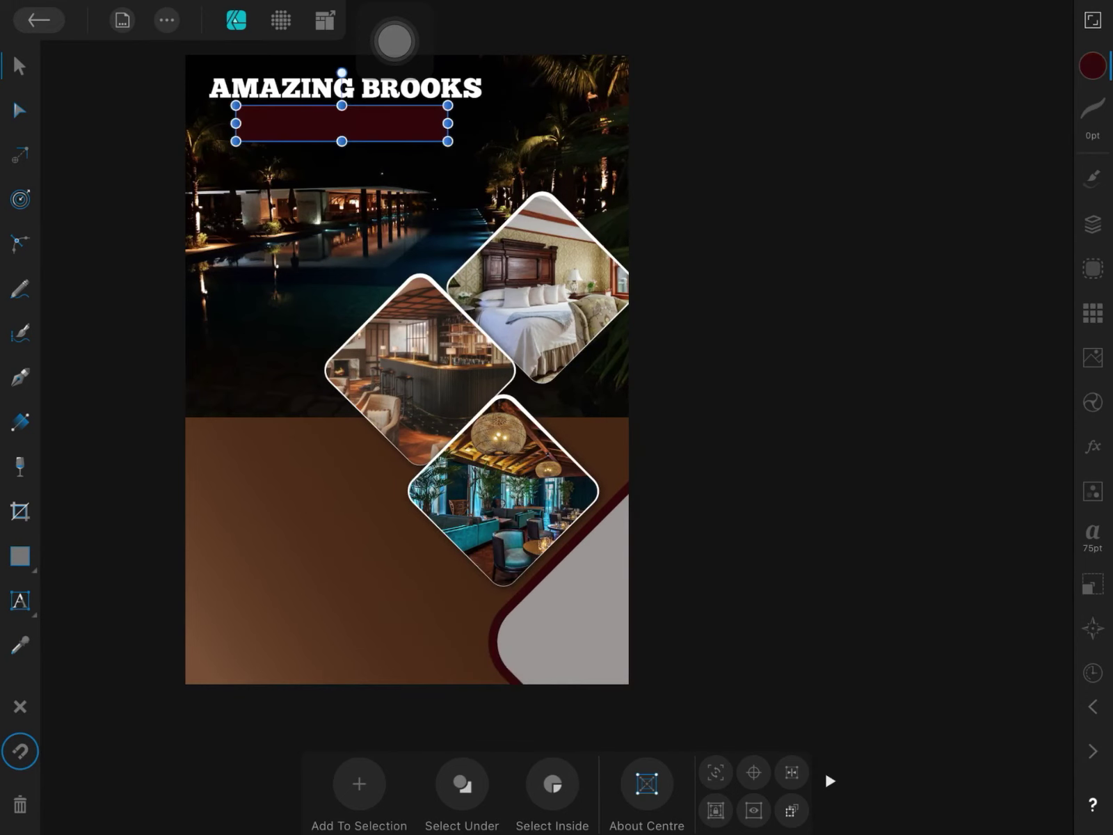
left_click(1092, 224)
left_click_drag(869, 112, 897, 182)
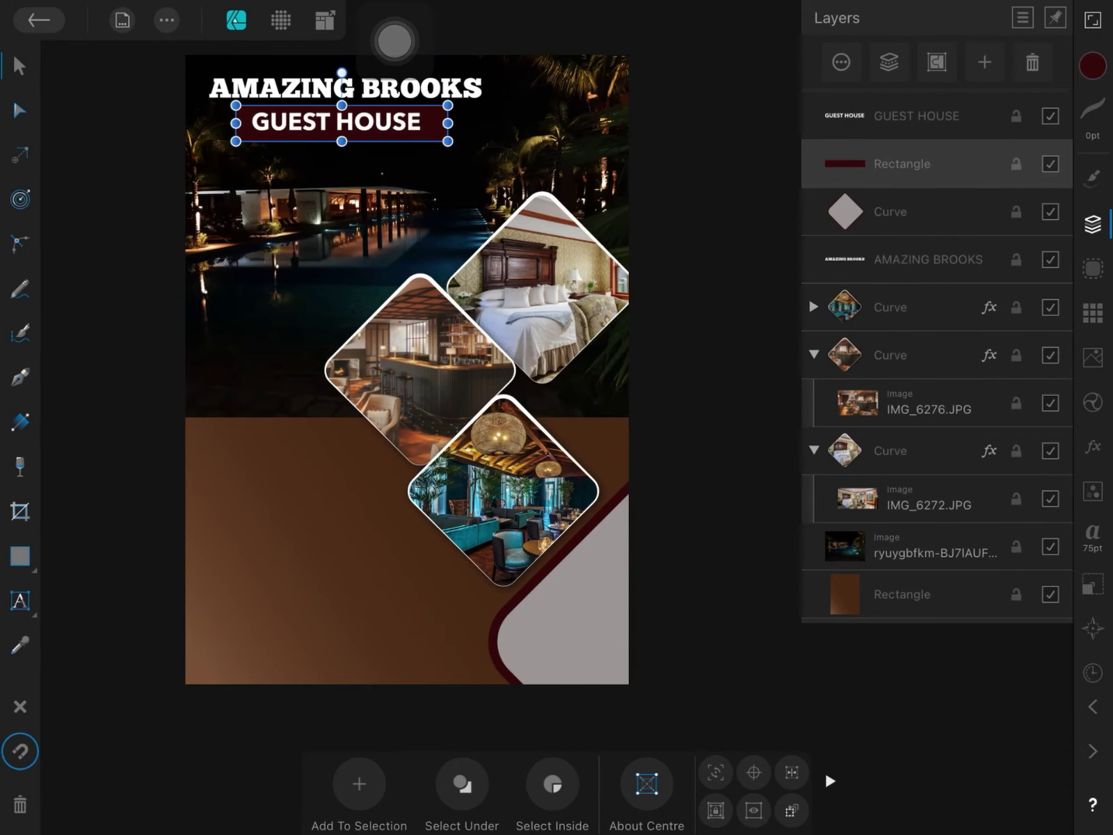
left_click(717, 347)
- Centre GUEST HOUSE under the AMAZING BROOKS heading and shrink the title block
left_click_drag(131, 73, 539, 157)
left_click_drag(131, 66, 596, 167)
left_click(1092, 585)
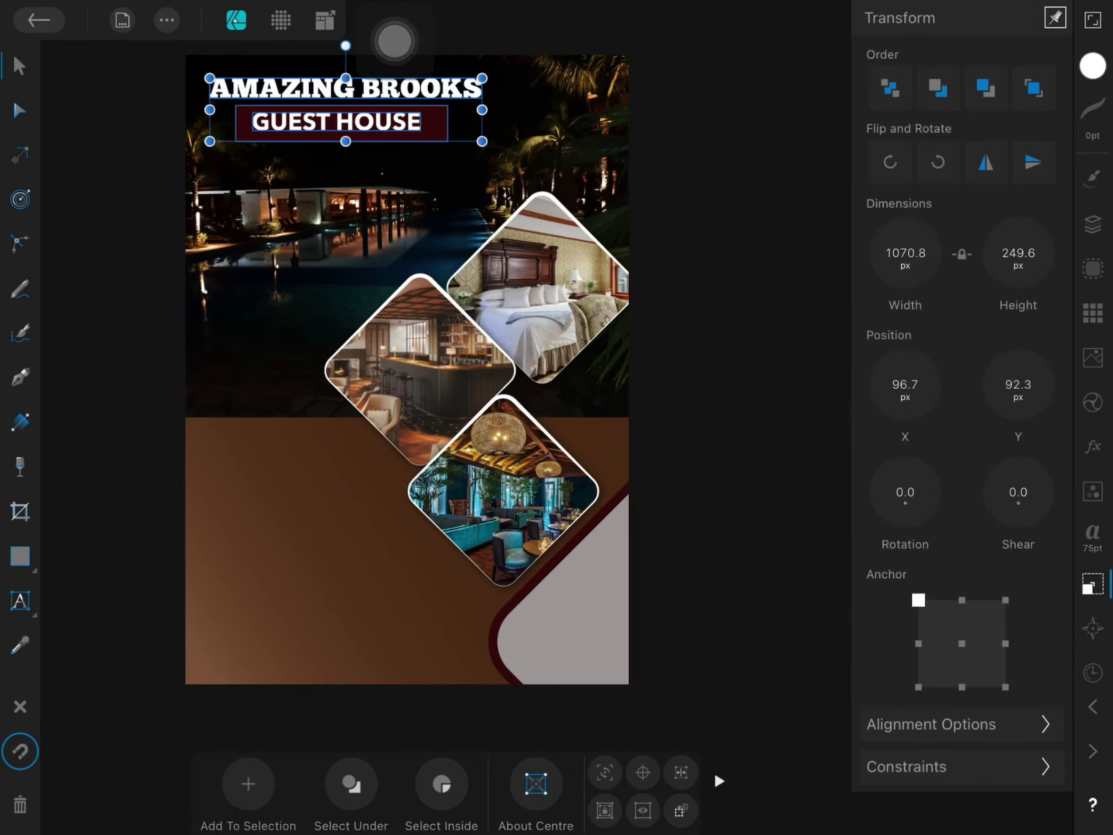
left_click(953, 723)
left_click(938, 87)
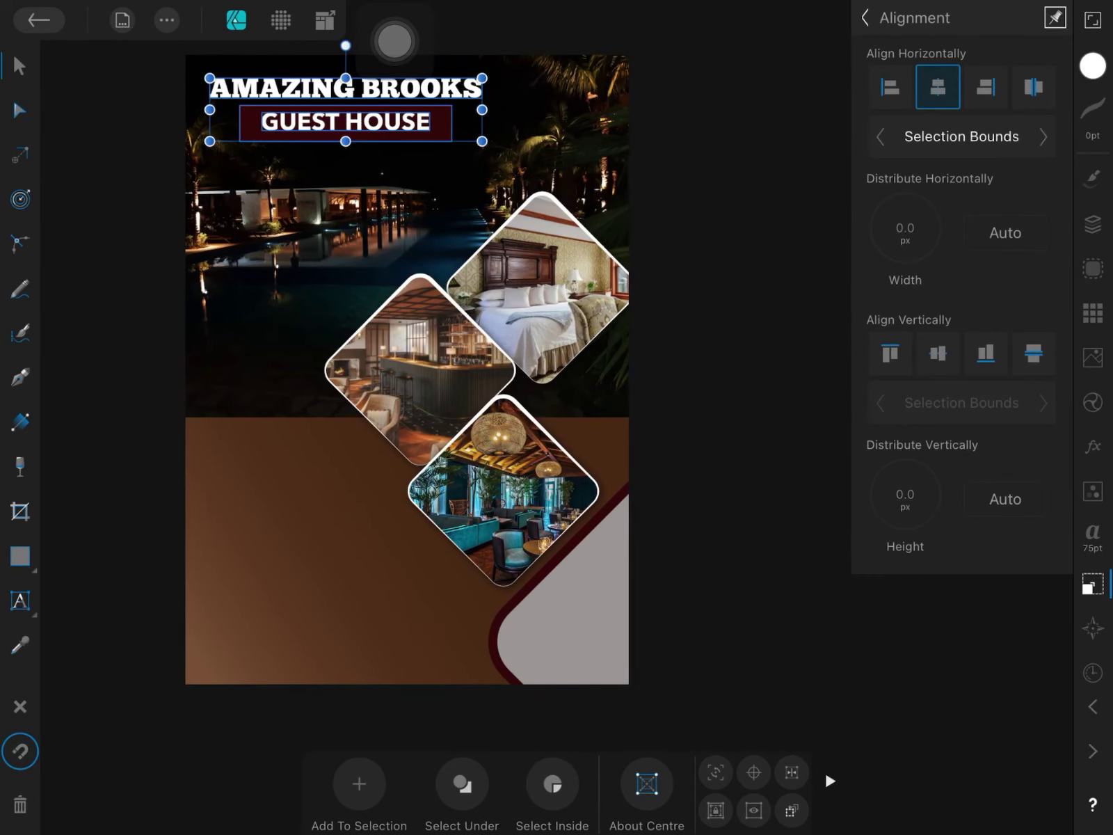
mouse_move(482, 142)
left_mouse_down()
mouse_move(424, 132)
mouse_move(422, 74)
left_mouse_up()
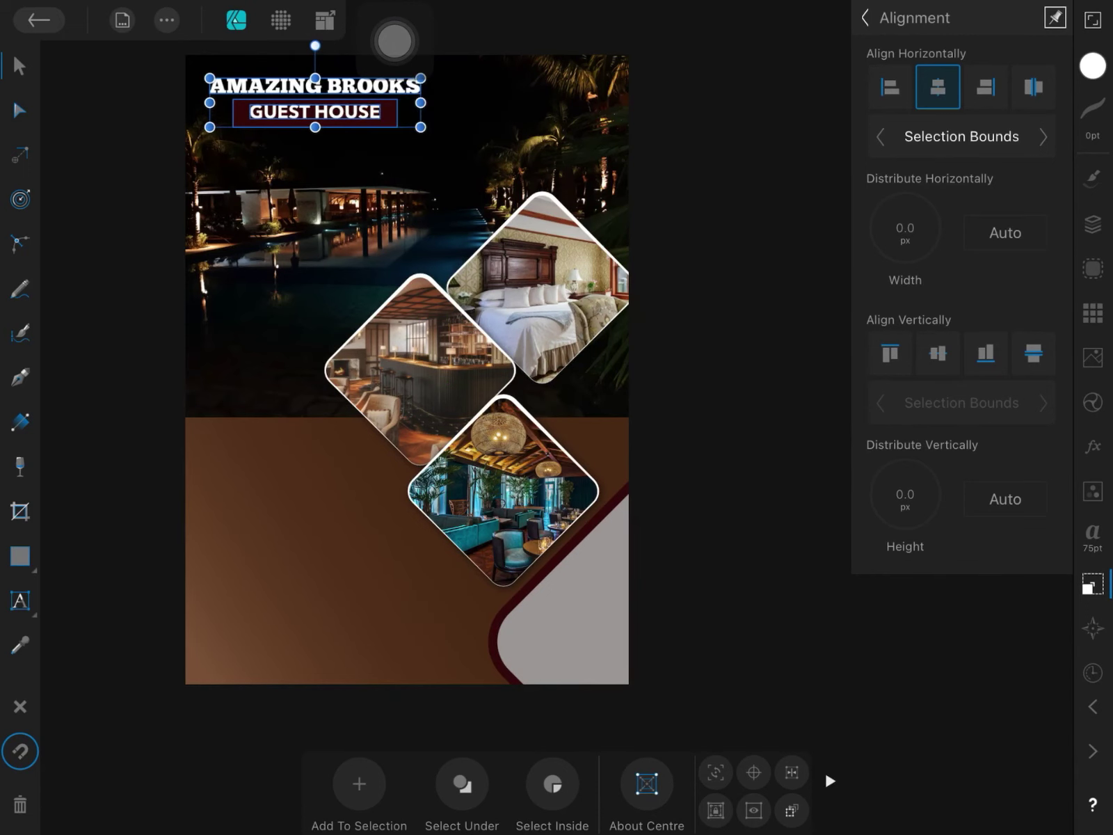
left_click(751, 626)
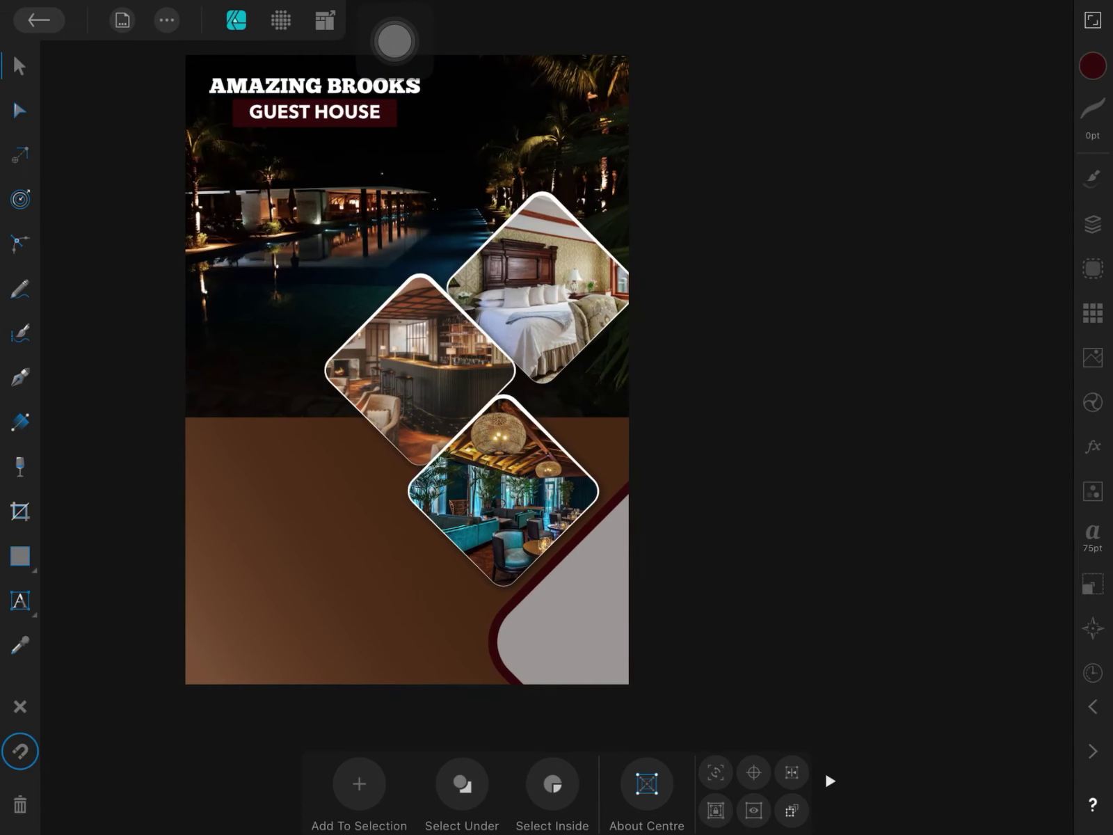
- Colour the GUEST HOUSE text light brown
left_click(314, 112)
left_click(1092, 66)
left_click(1039, 572)
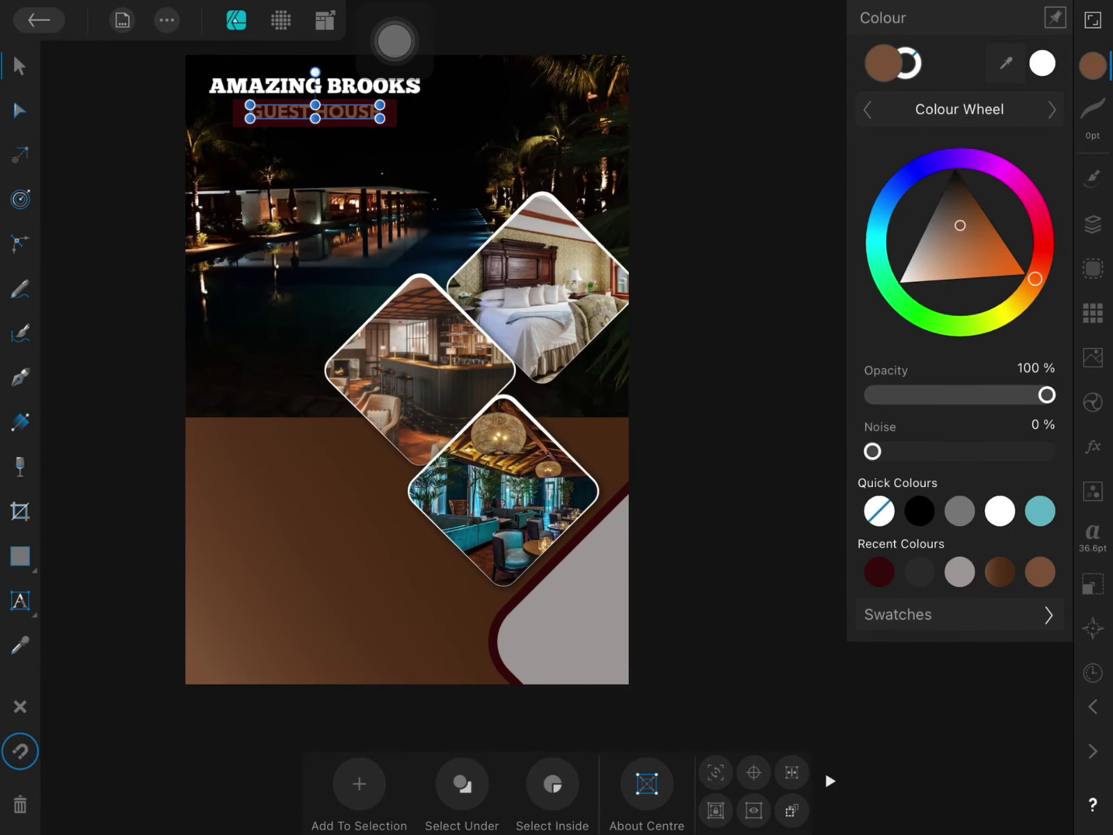
left_click(751, 626)
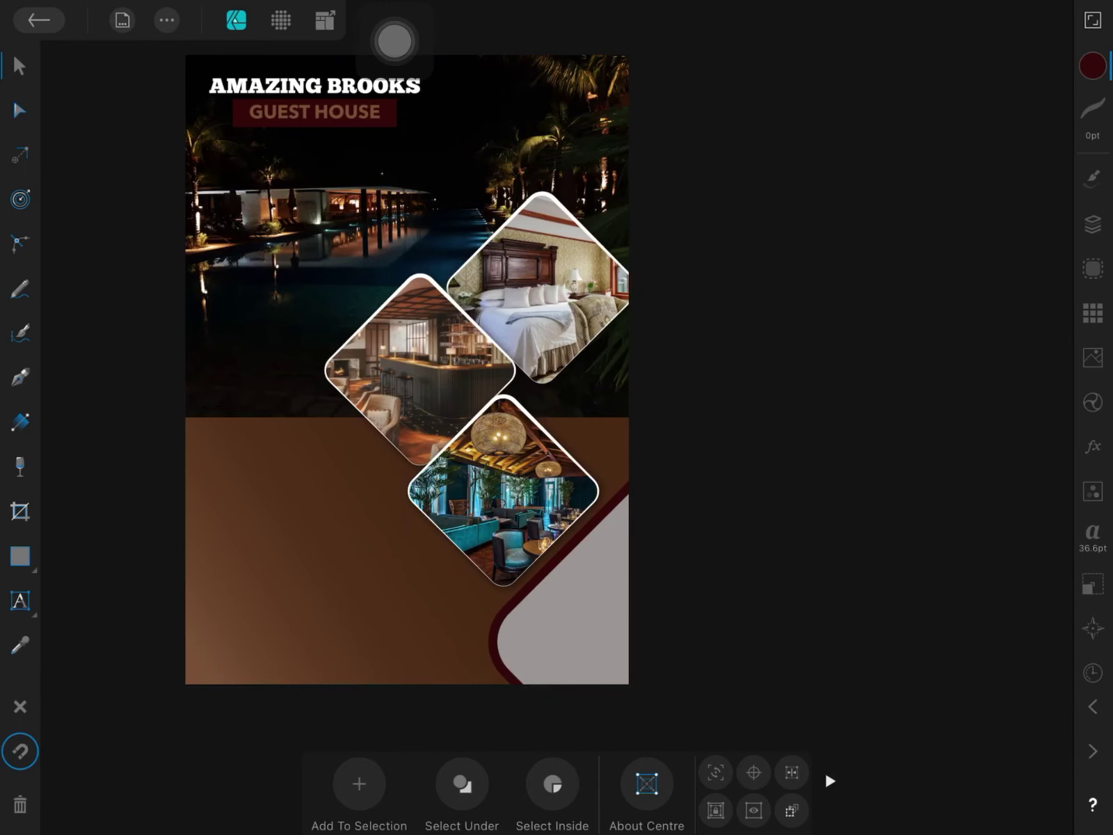
- Paste the copied tagline and contact text with Edit > Paste
left_click(122, 19)
left_click(166, 19)
left_click(223, 204)
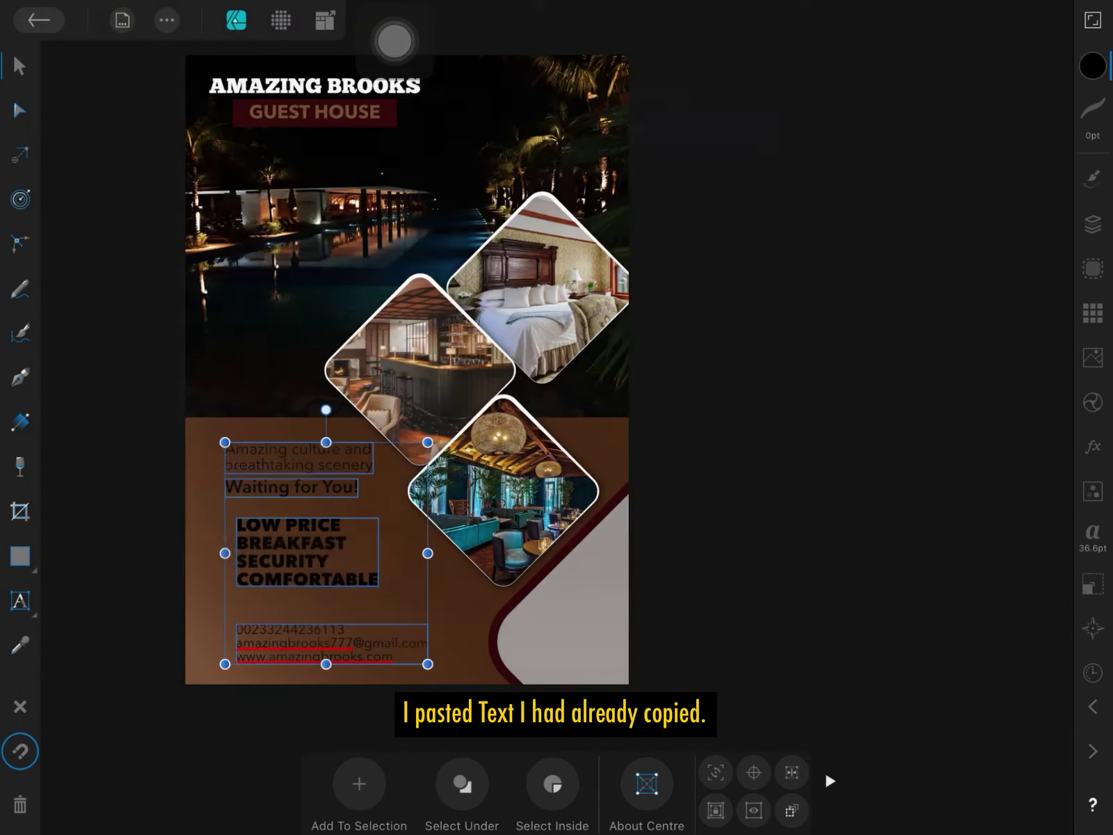
- Nudge the contact details slightly and make the Amazing culture tagline white
key("Escape")
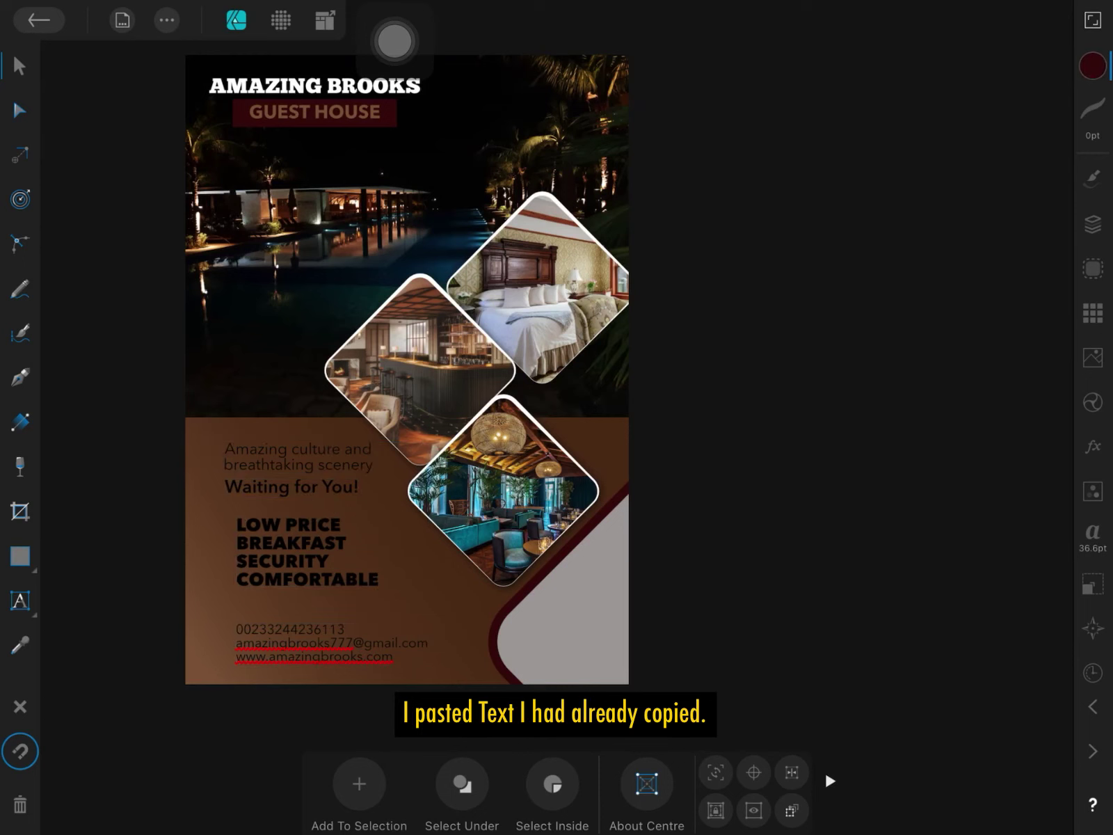
left_click(291, 634)
mouse_move(300, 634)
left_mouse_down()
mouse_move(289, 640)
mouse_move(301, 637)
left_mouse_up()
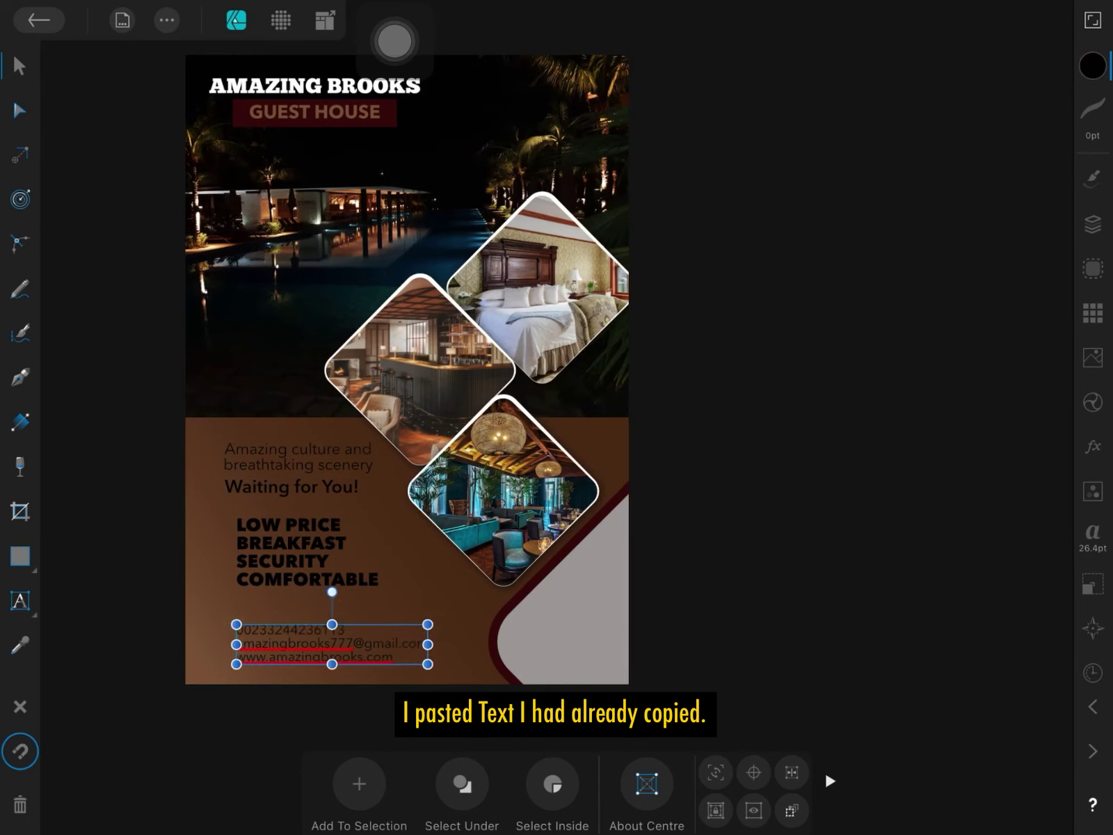
left_click(306, 549)
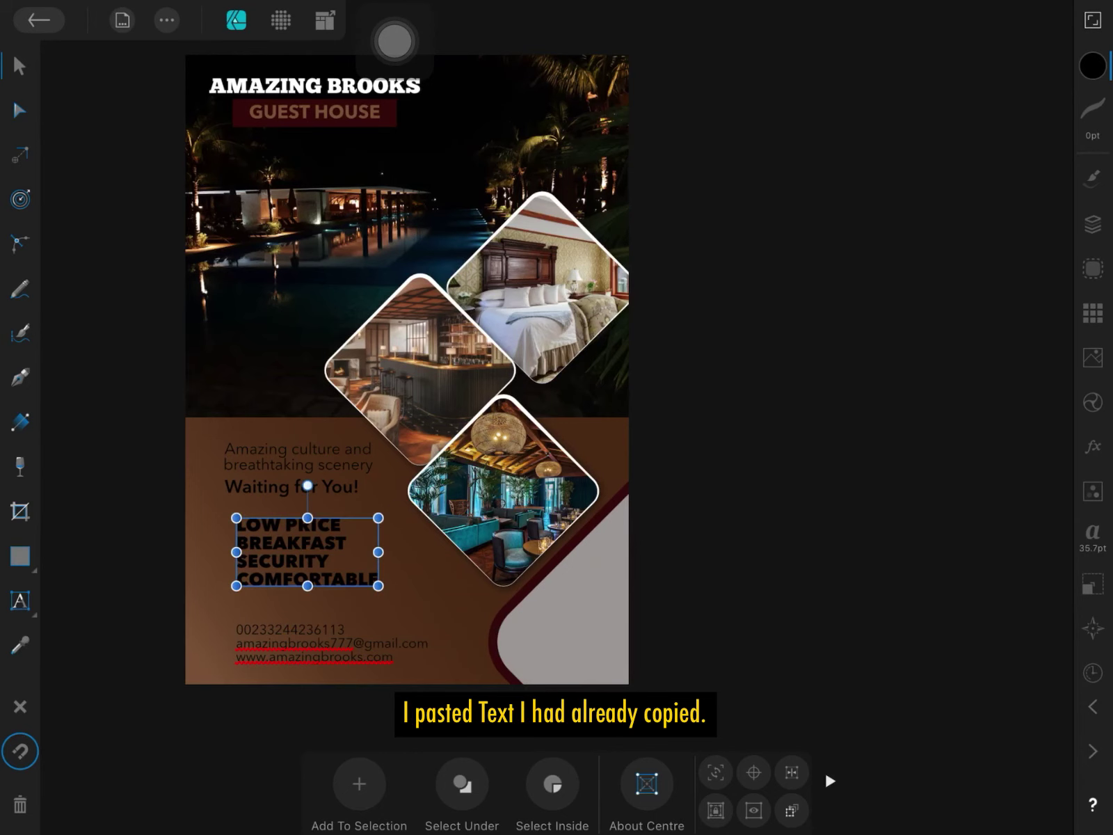
left_click(299, 457)
left_click(1092, 65)
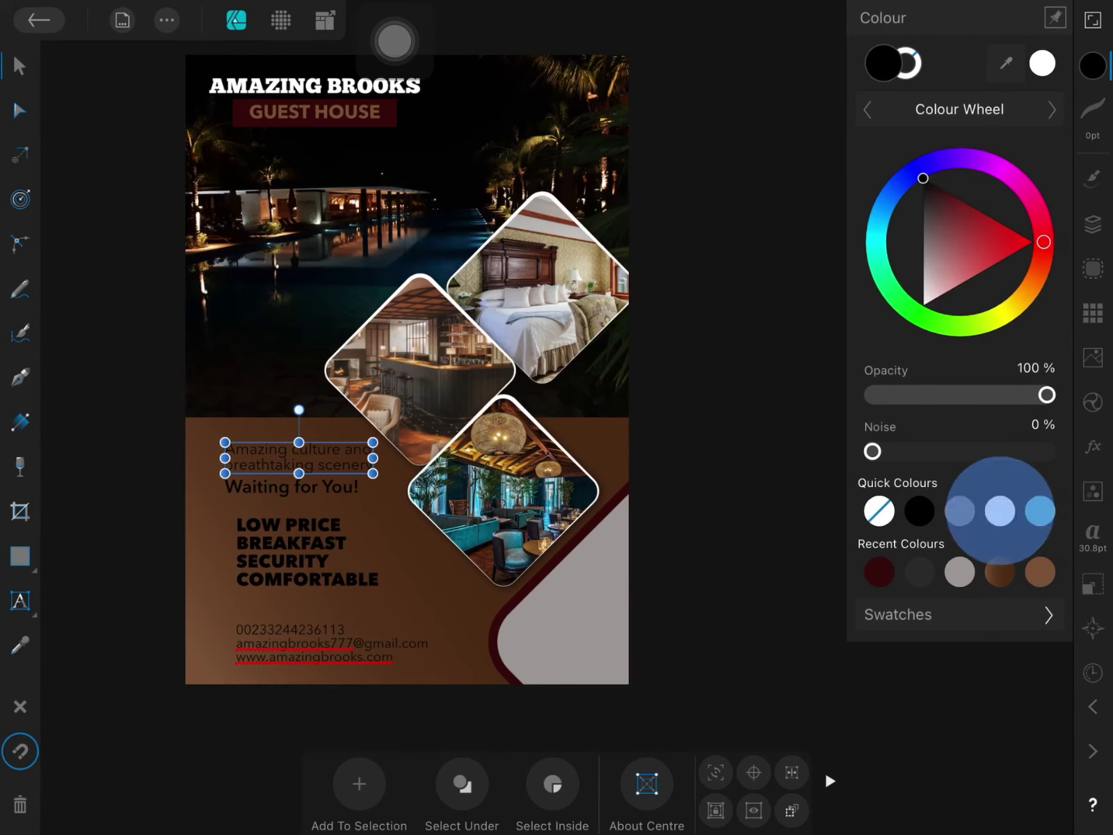
left_click(1000, 512)
- Make the contact details text white
left_click(332, 644)
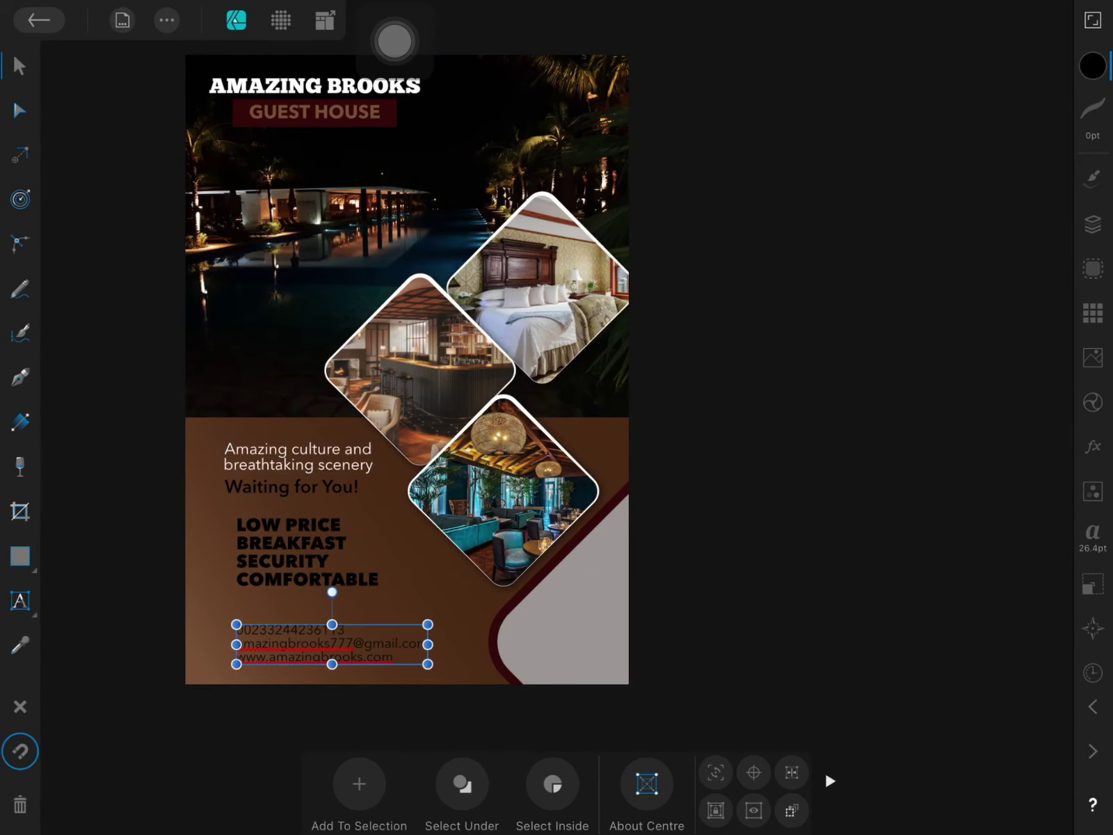
left_click(1092, 65)
left_click(1000, 512)
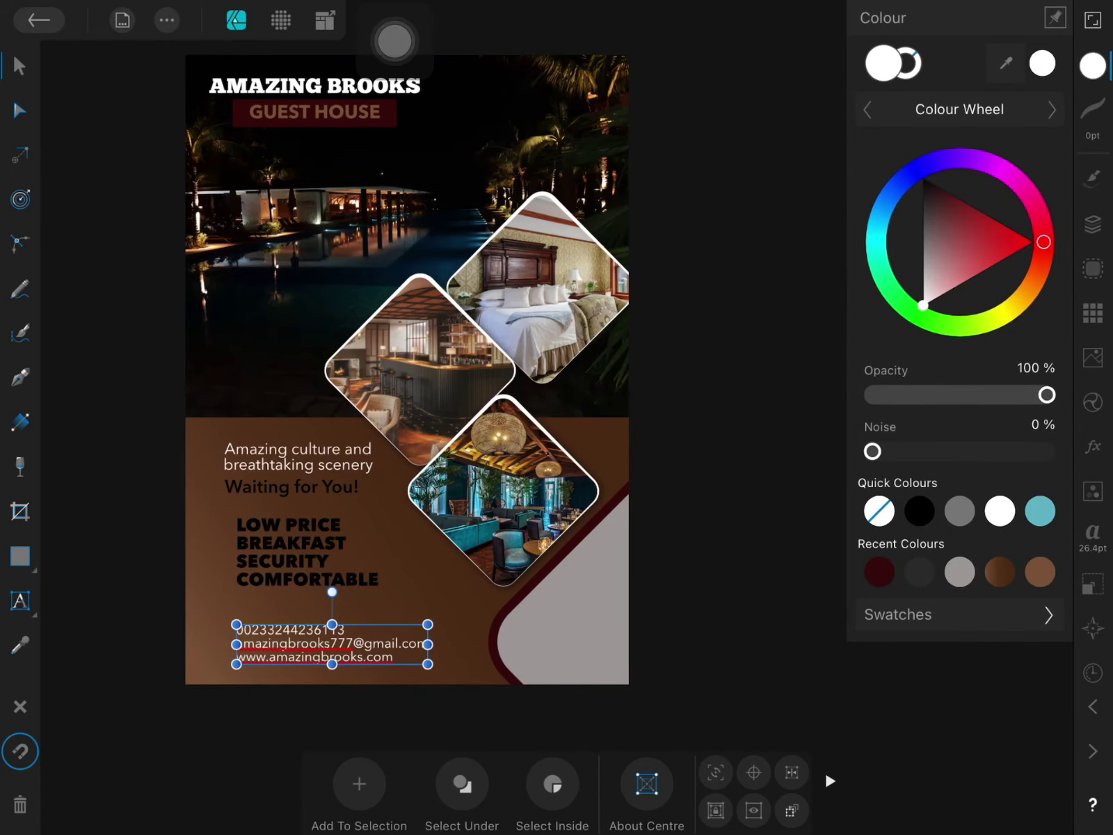
left_click(730, 417)
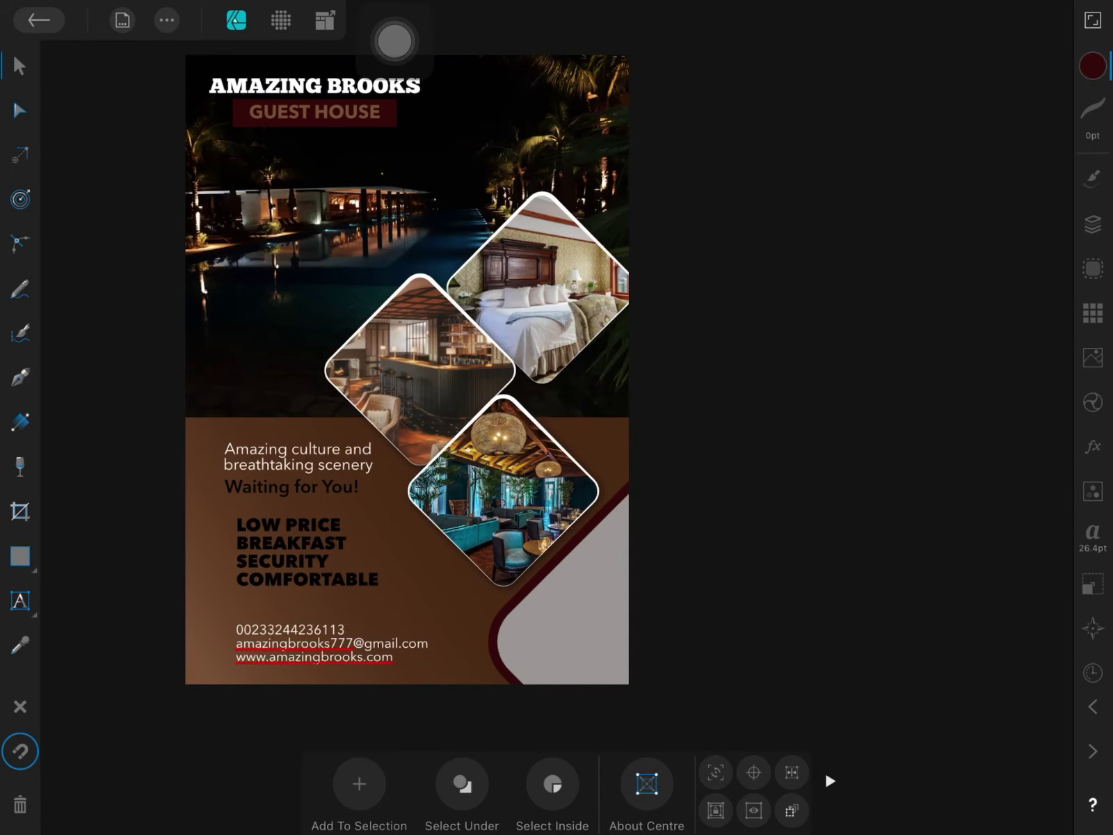
left_click(20, 600)
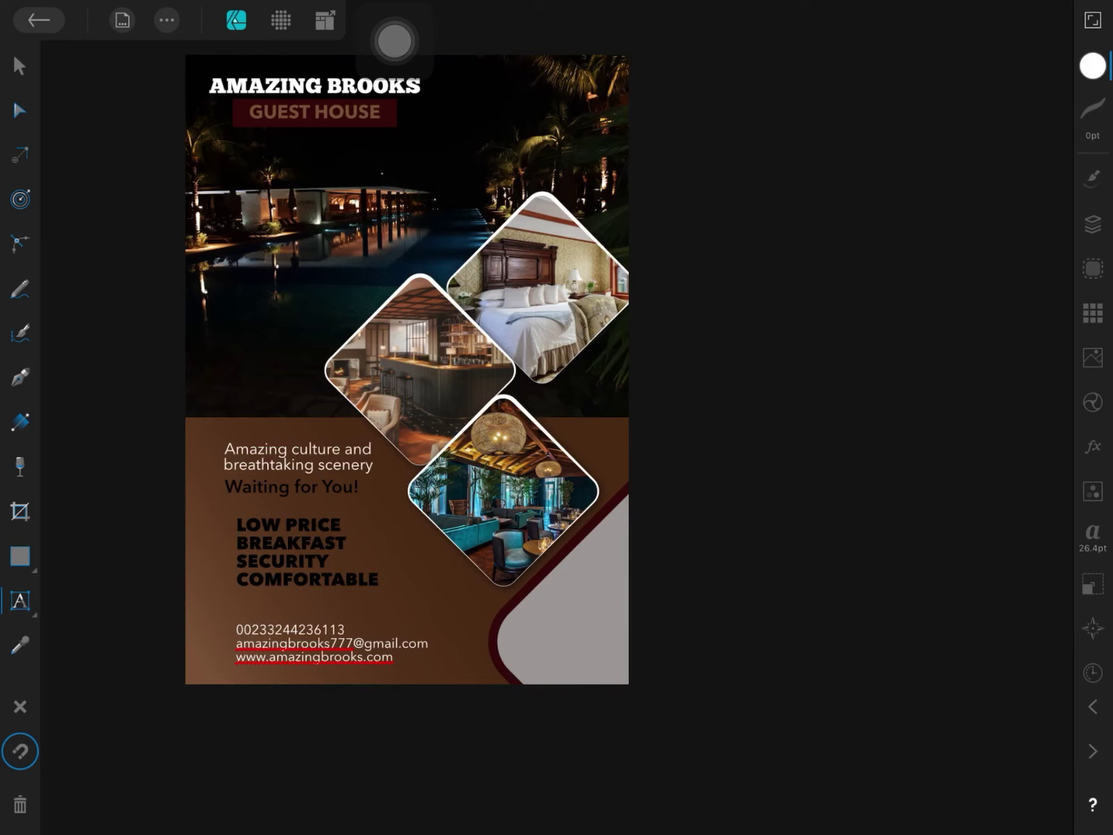
left_click_drag(521, 629, 534, 653)
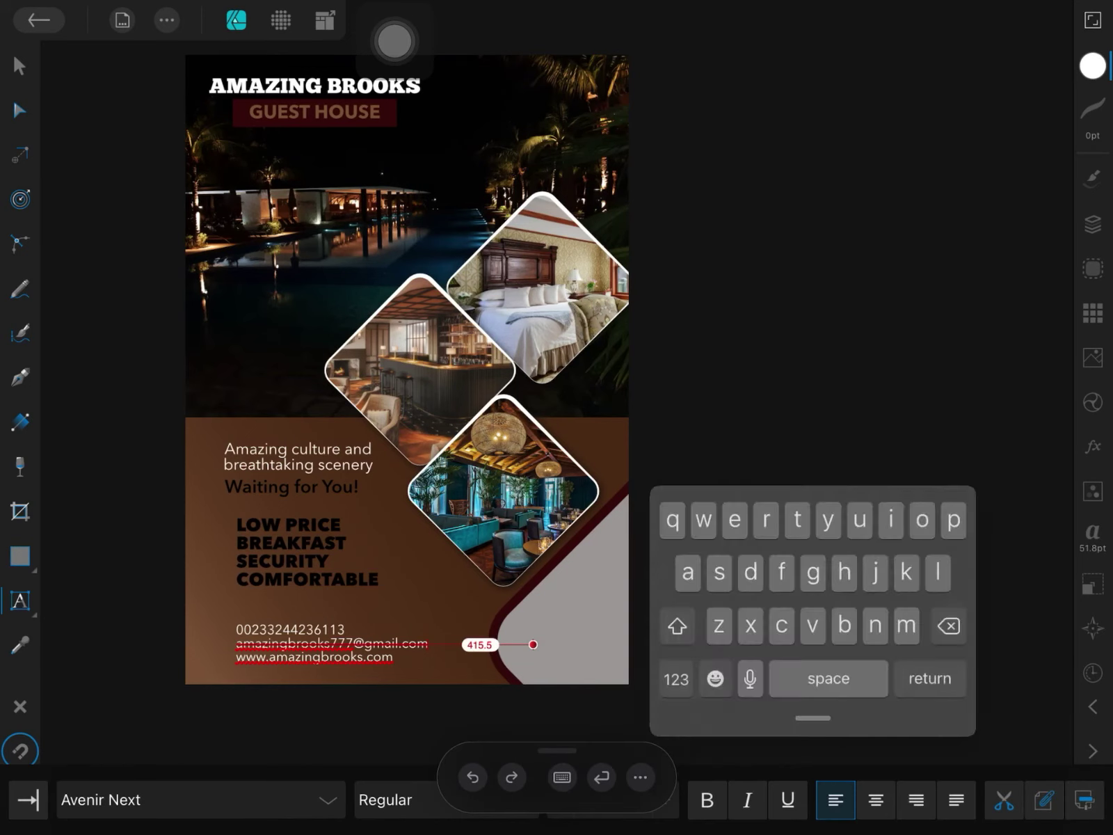
- Enter the Aburi and Mountain text lines in the lower-right corner
type("Abur")
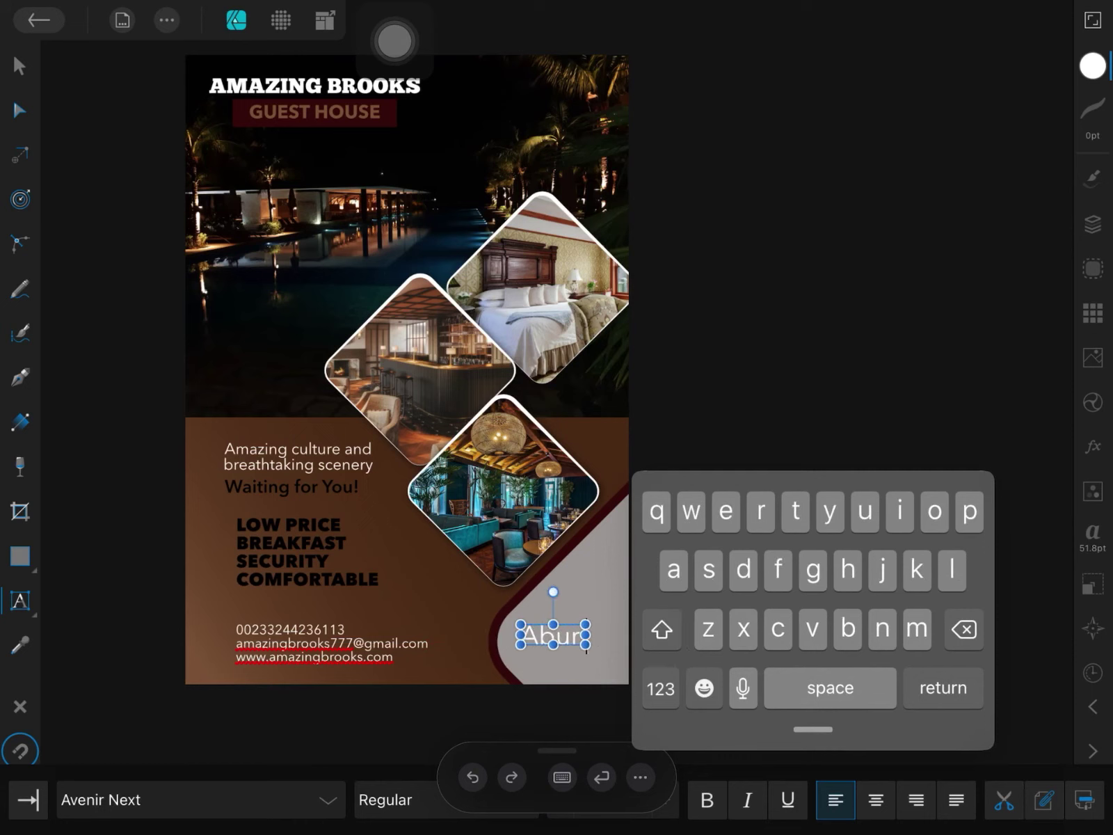
type("i")
left_click(19, 66)
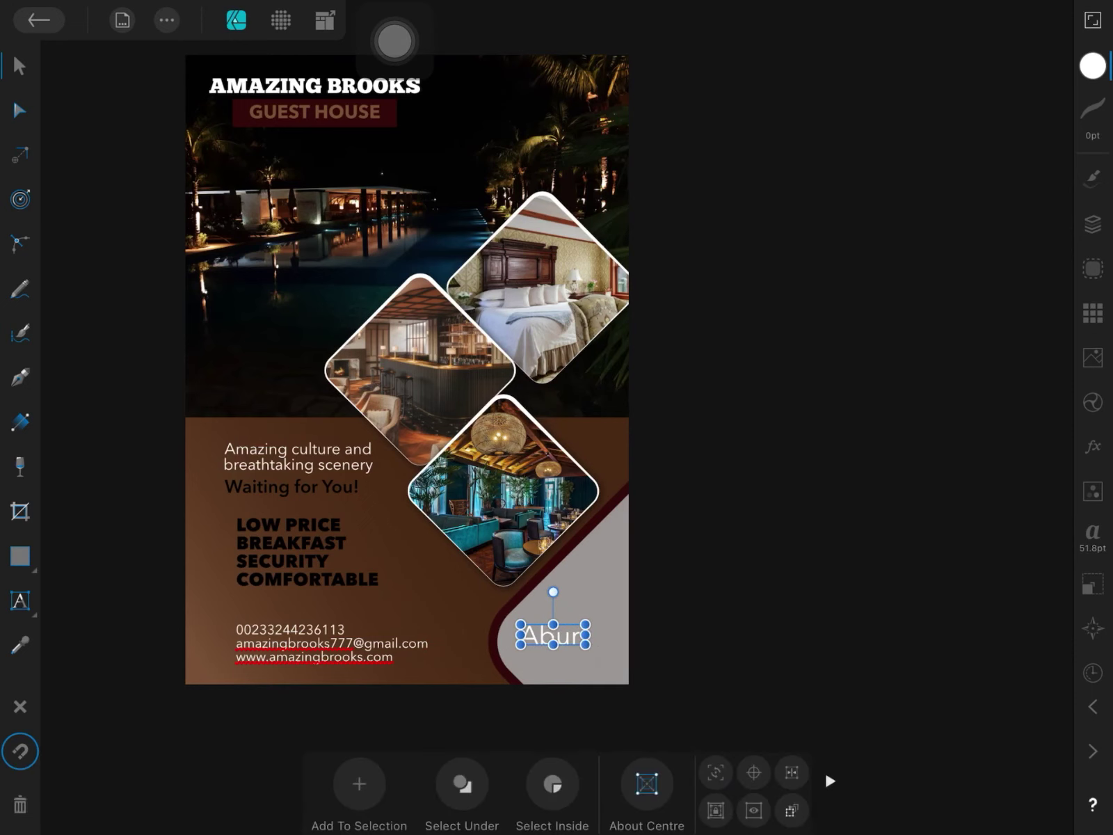
left_click(20, 600)
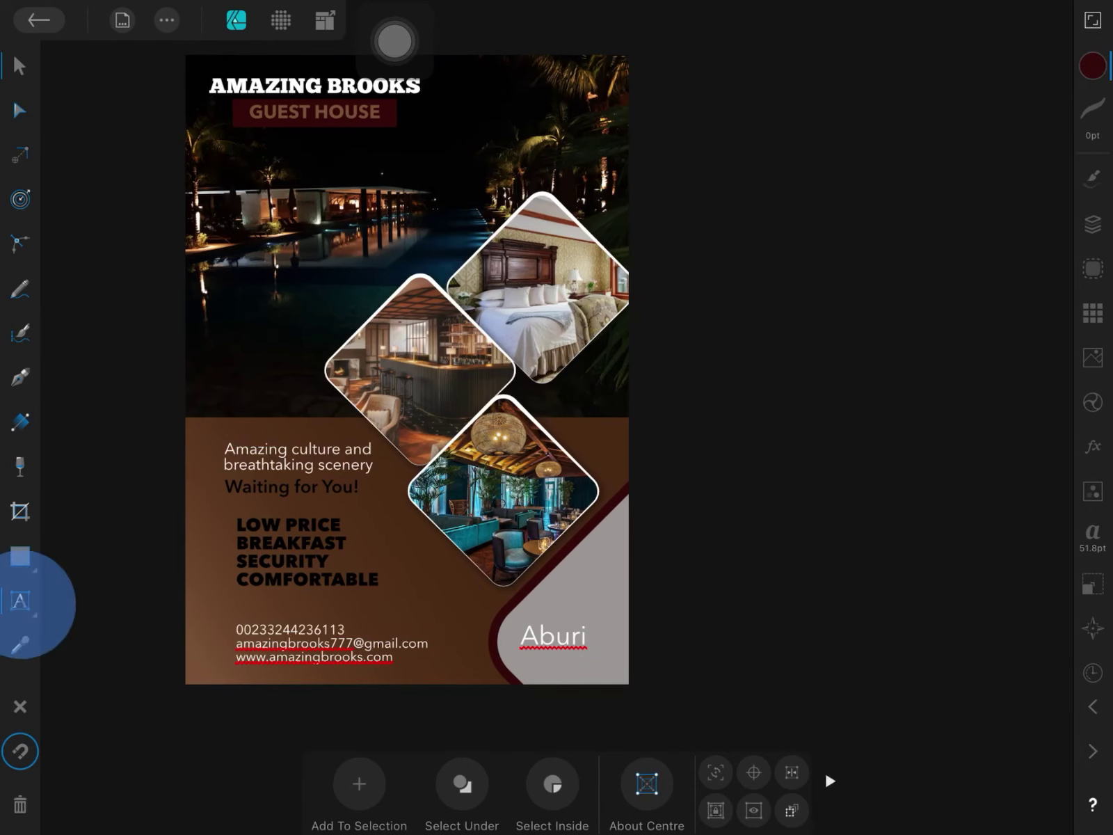
left_click(525, 669)
left_click(553, 417)
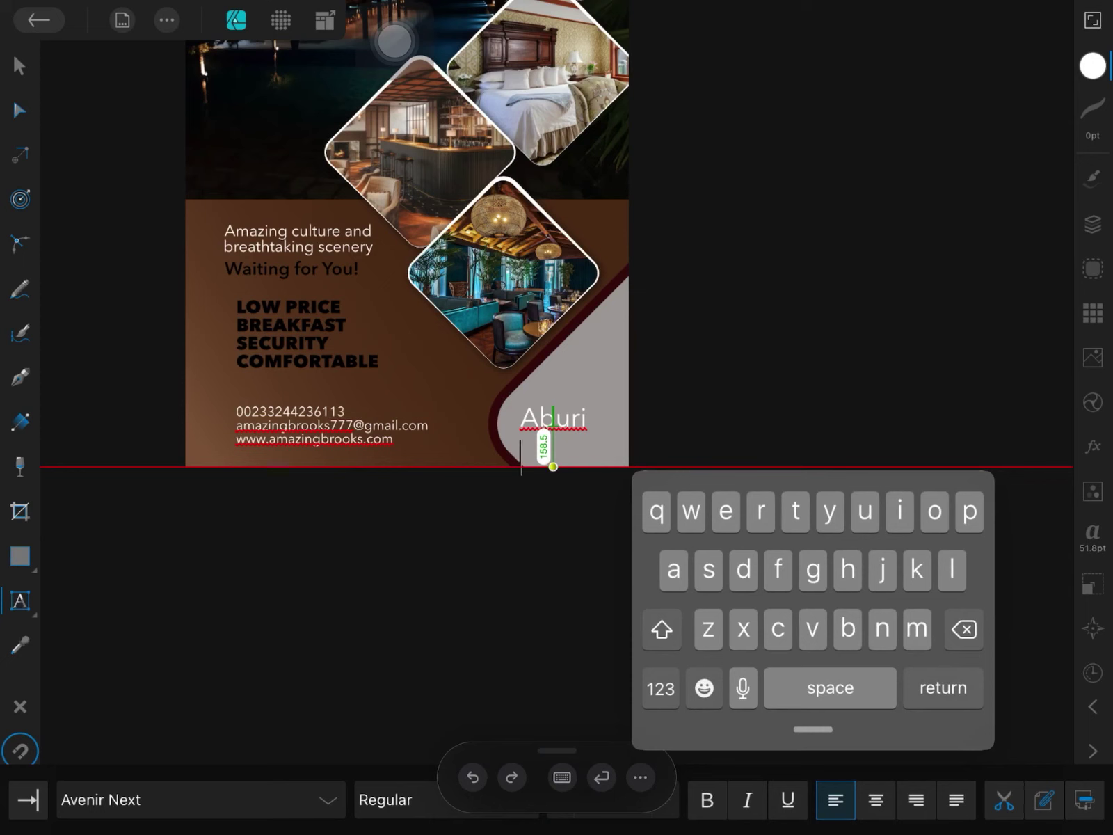
type("Mountain")
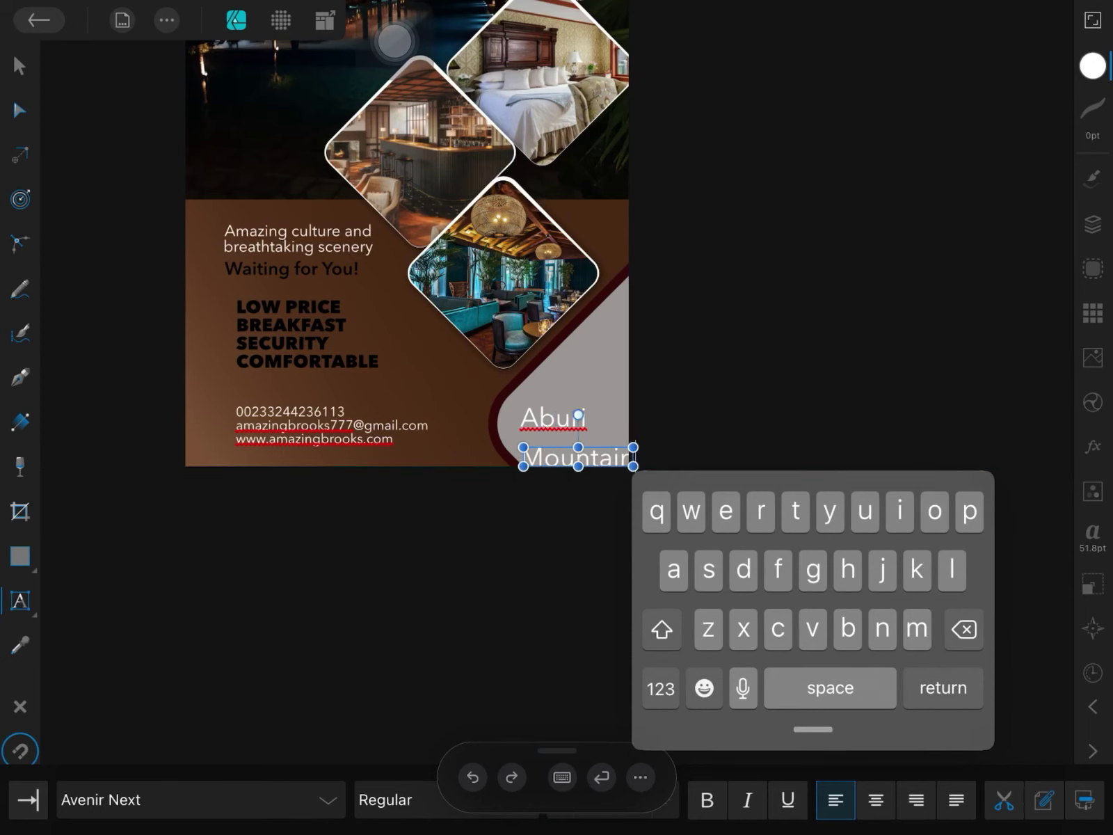
left_click(20, 67)
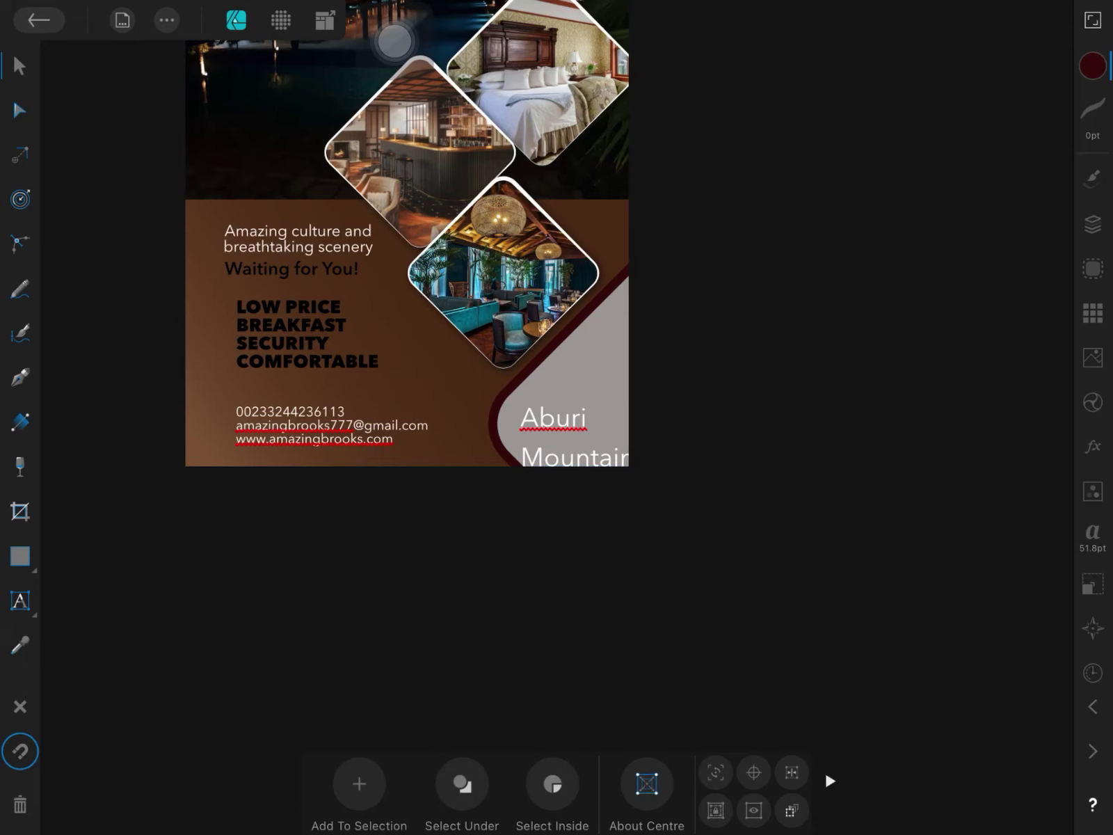
- Add an Accra Ghana text line near the right edge
left_click(20, 600)
left_click(606, 344)
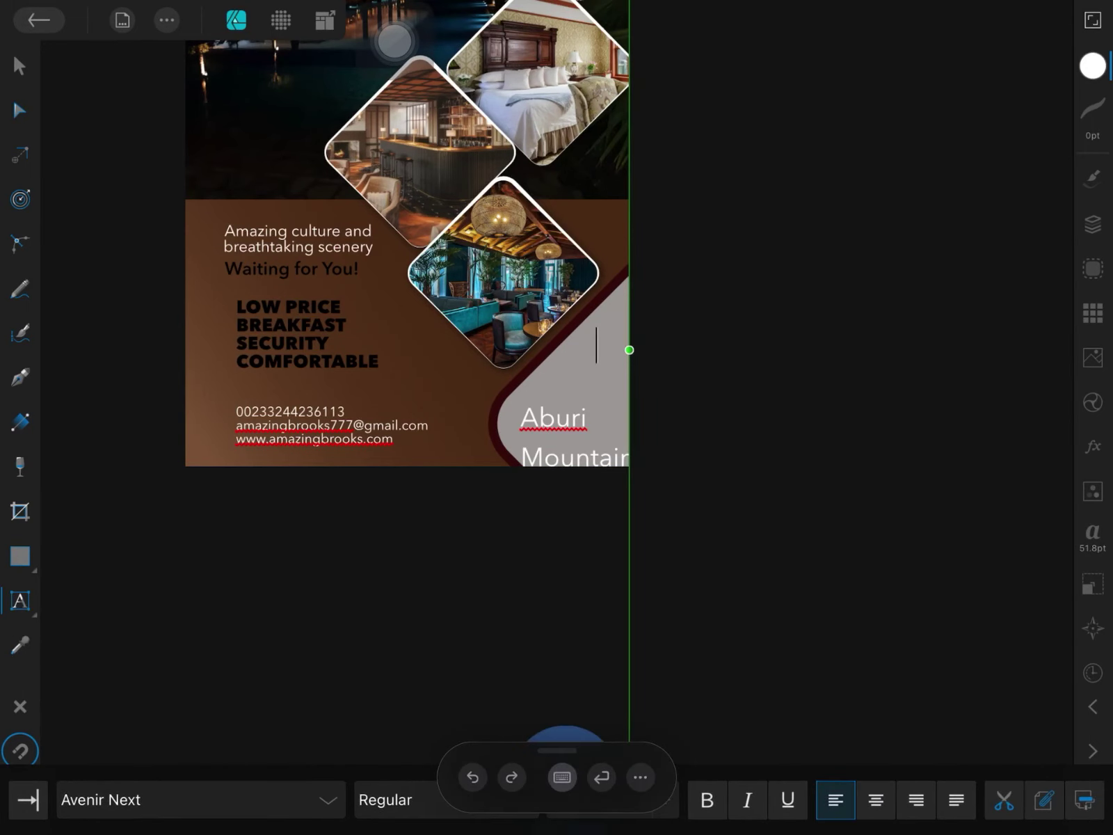
type("Ac")
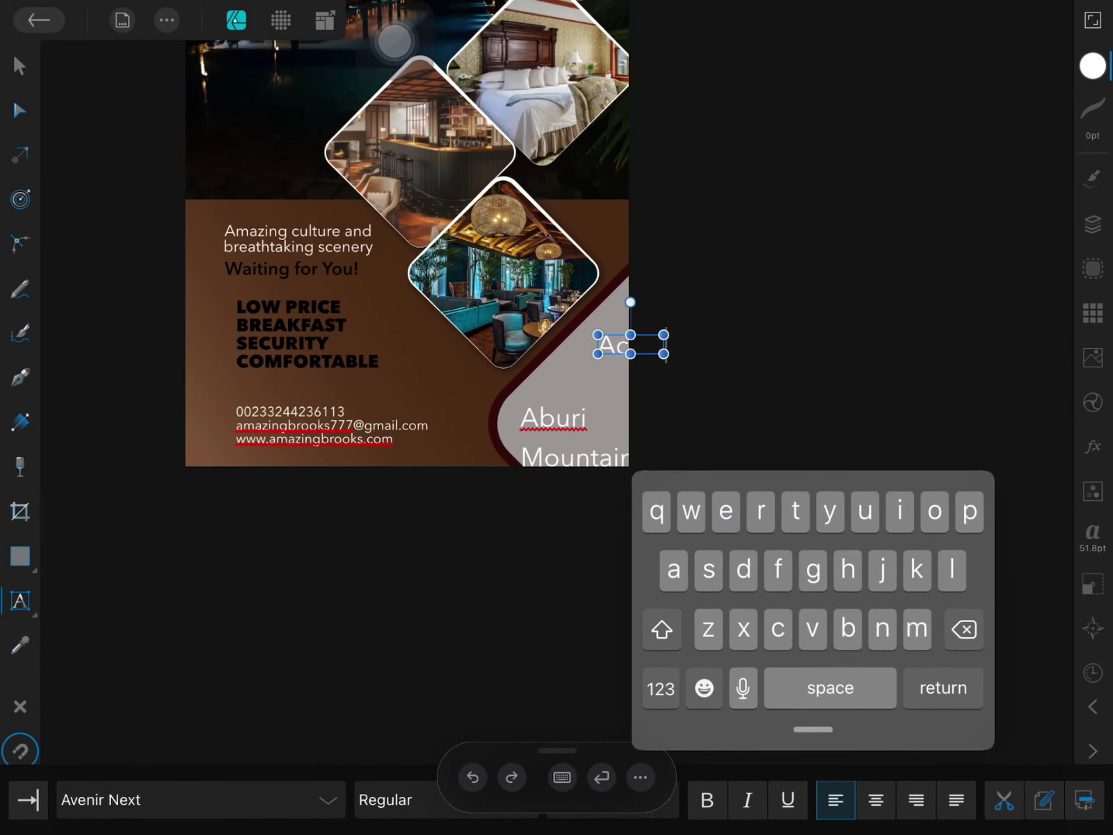
type("aM")
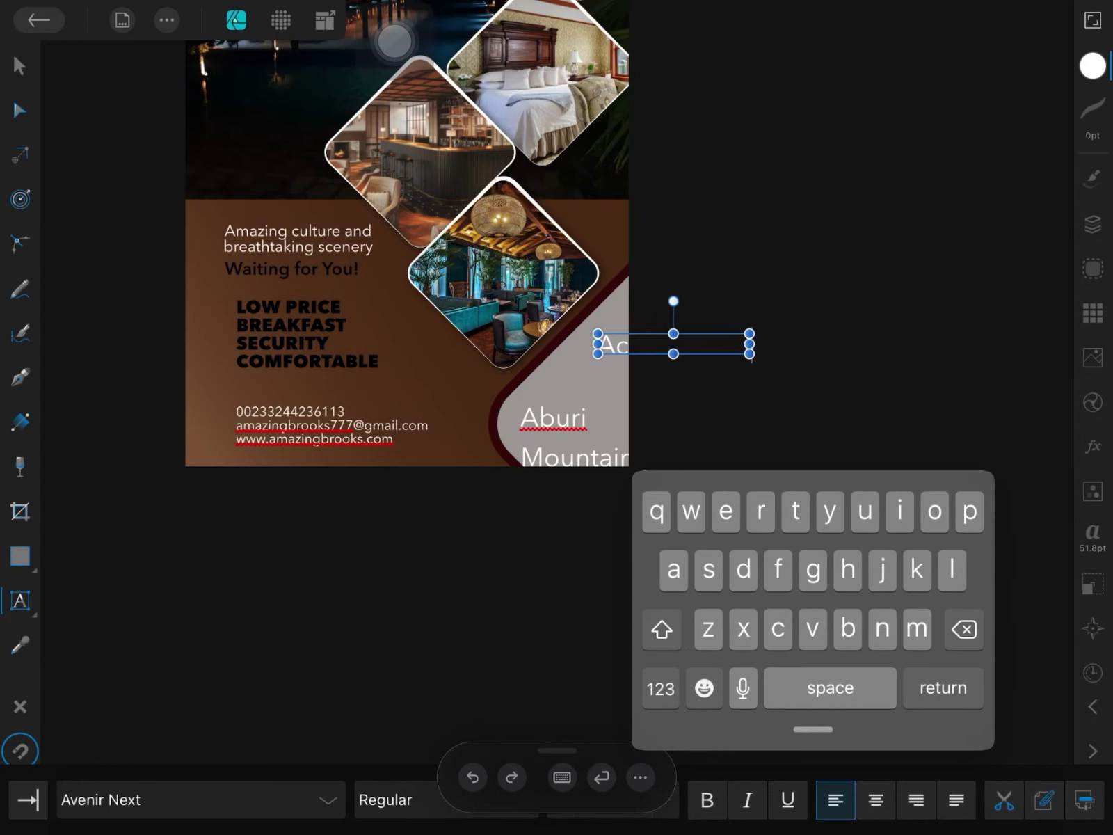
left_click(20, 66)
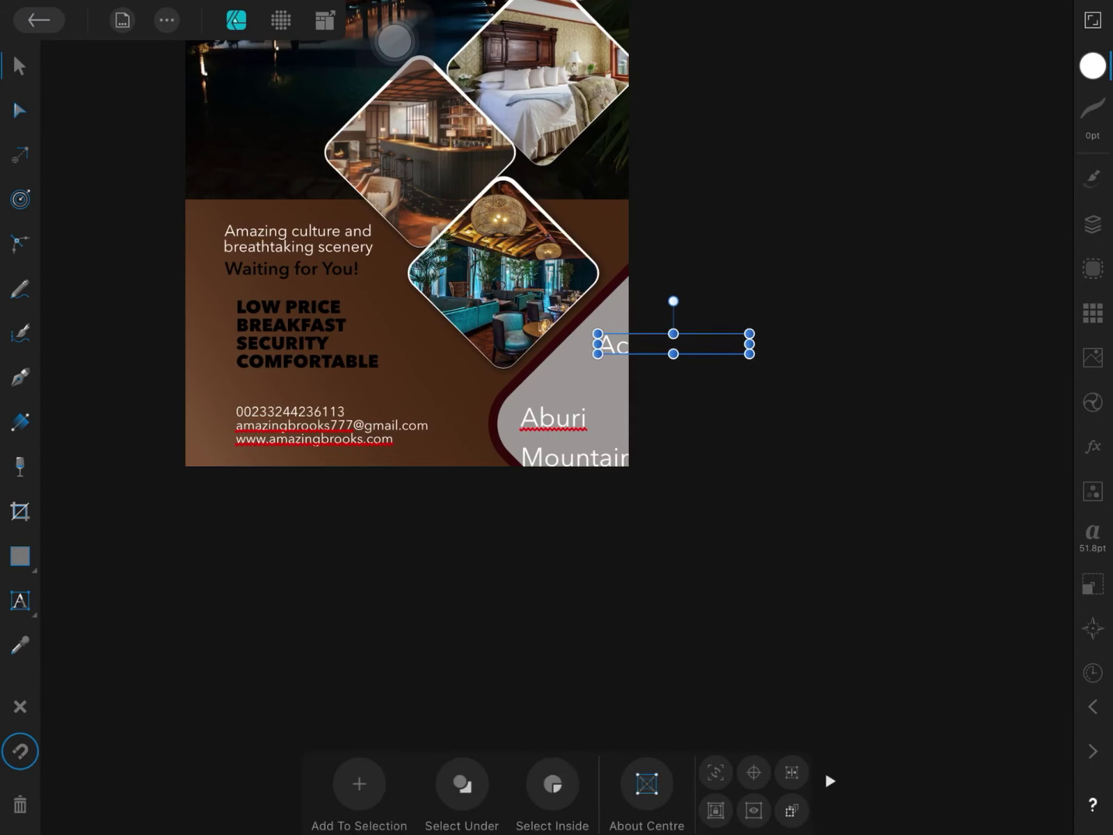
- Enlarge Aburi and stack Mountain and Accra Ghana beneath it in the grey corner
left_click(553, 417)
left_click_drag(598, 395, 628, 401)
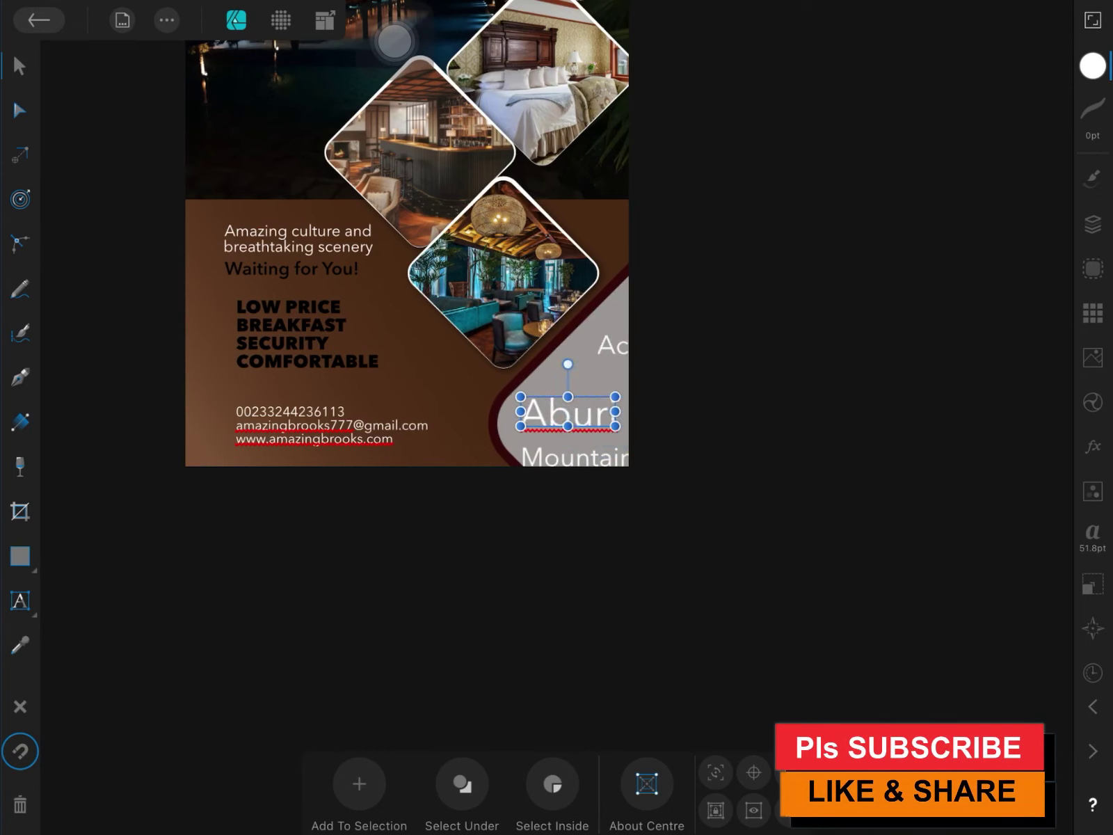
left_click(573, 449)
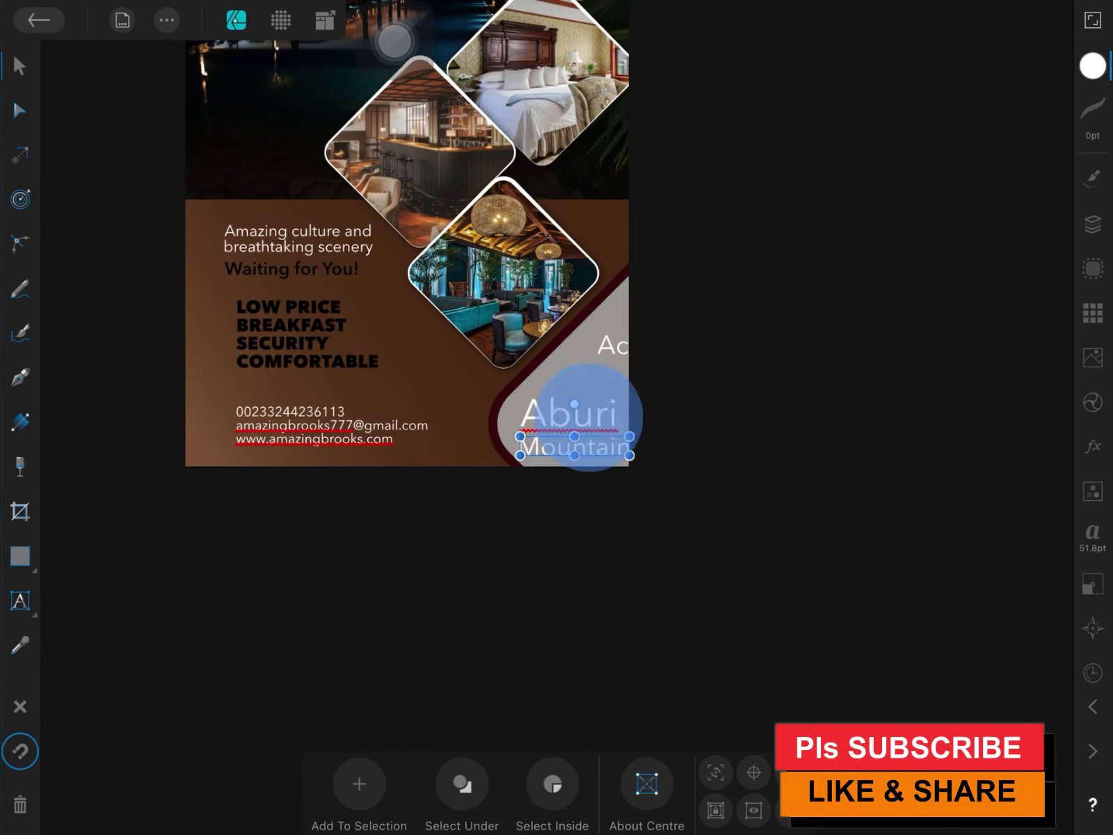
left_click_drag(594, 452, 593, 427)
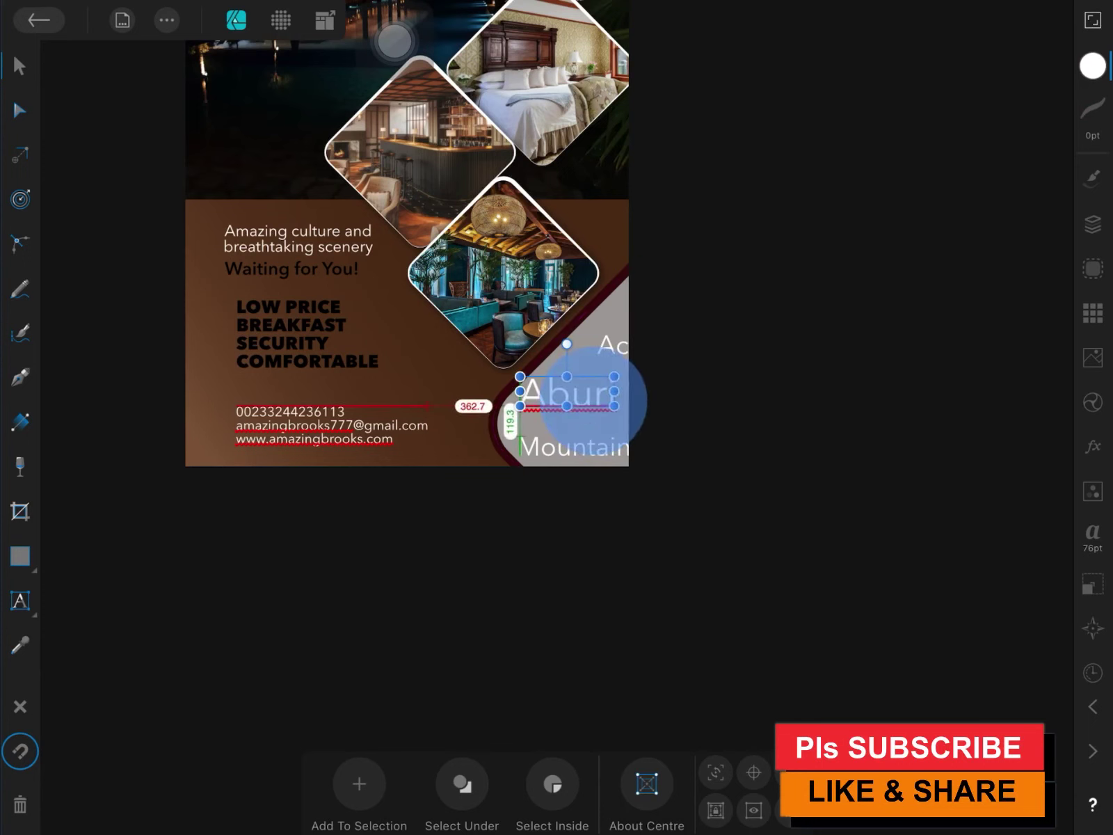
left_click(612, 345)
mouse_move(612, 344)
left_mouse_down()
mouse_move(571, 459)
mouse_move(559, 459)
left_mouse_up()
left_click_drag(640, 473, 621, 467)
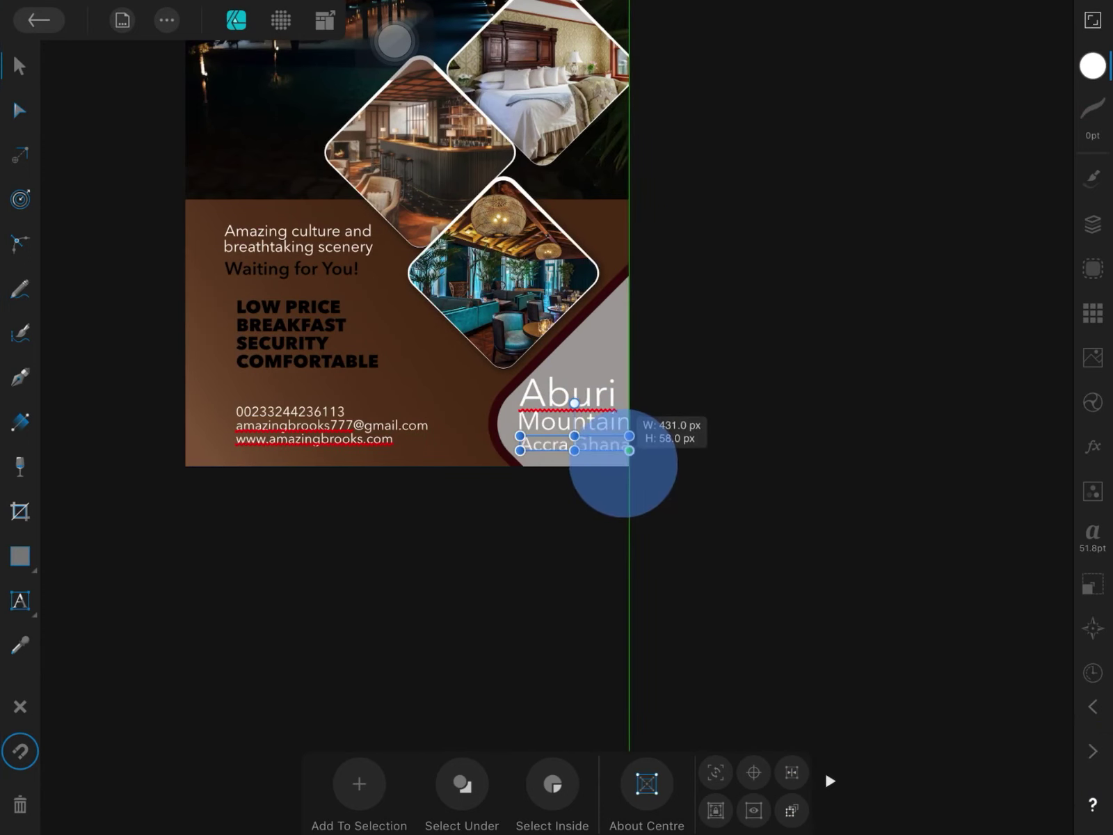
left_click(732, 340)
left_click_drag(731, 340, 612, 382)
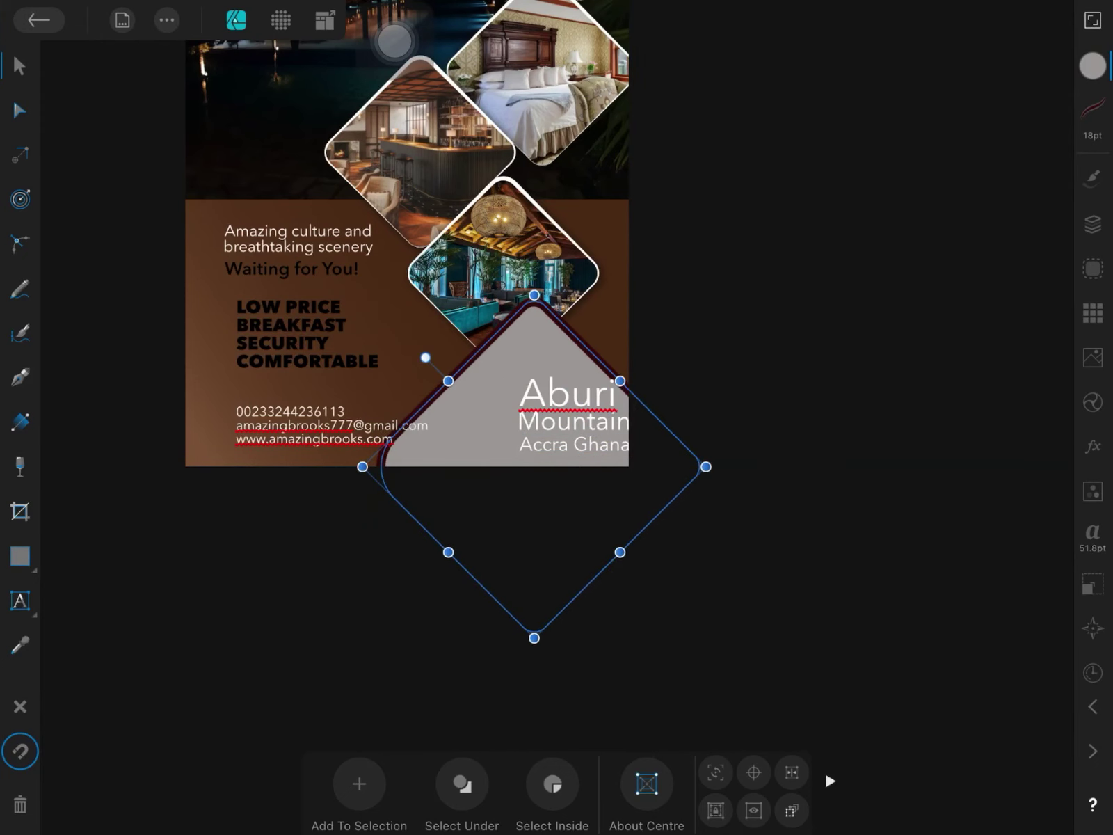
- Rotate the Aburi, Mountain, Accra Ghana lines to 45° and move them down-left into the grey corner
left_click(1092, 706)
left_click_drag(867, 303, 497, 484)
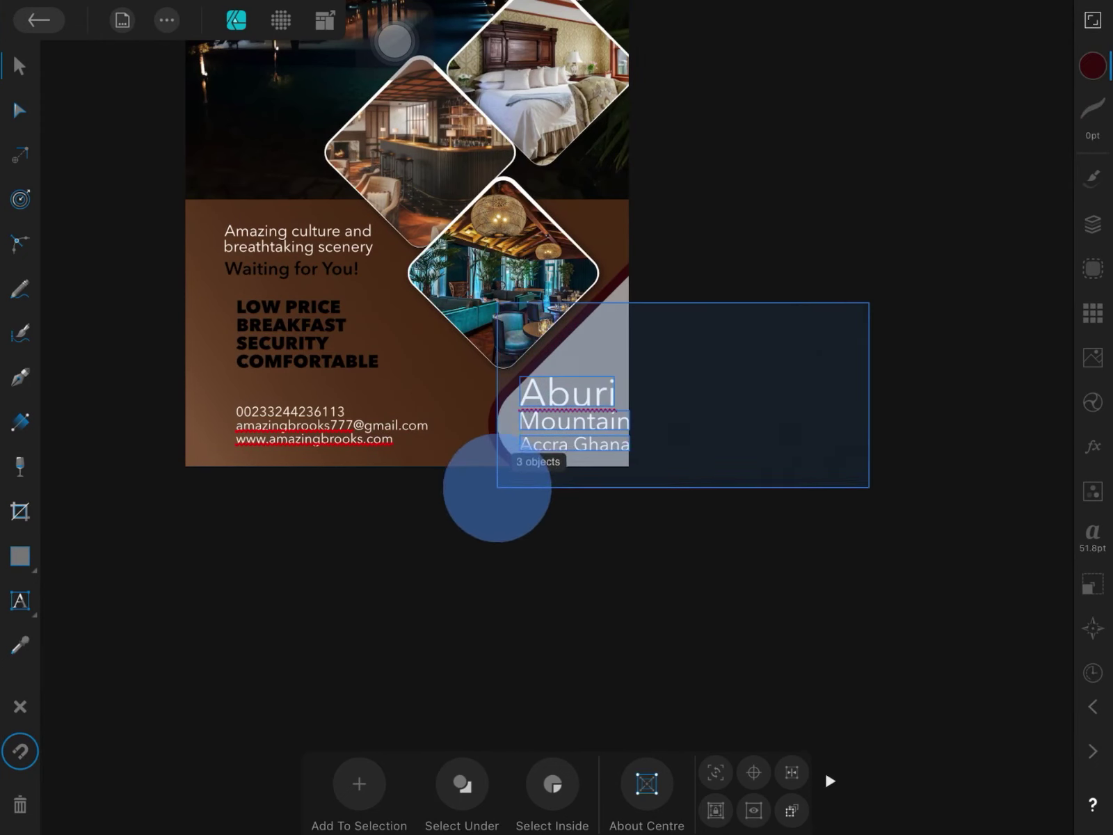
left_click(1093, 584)
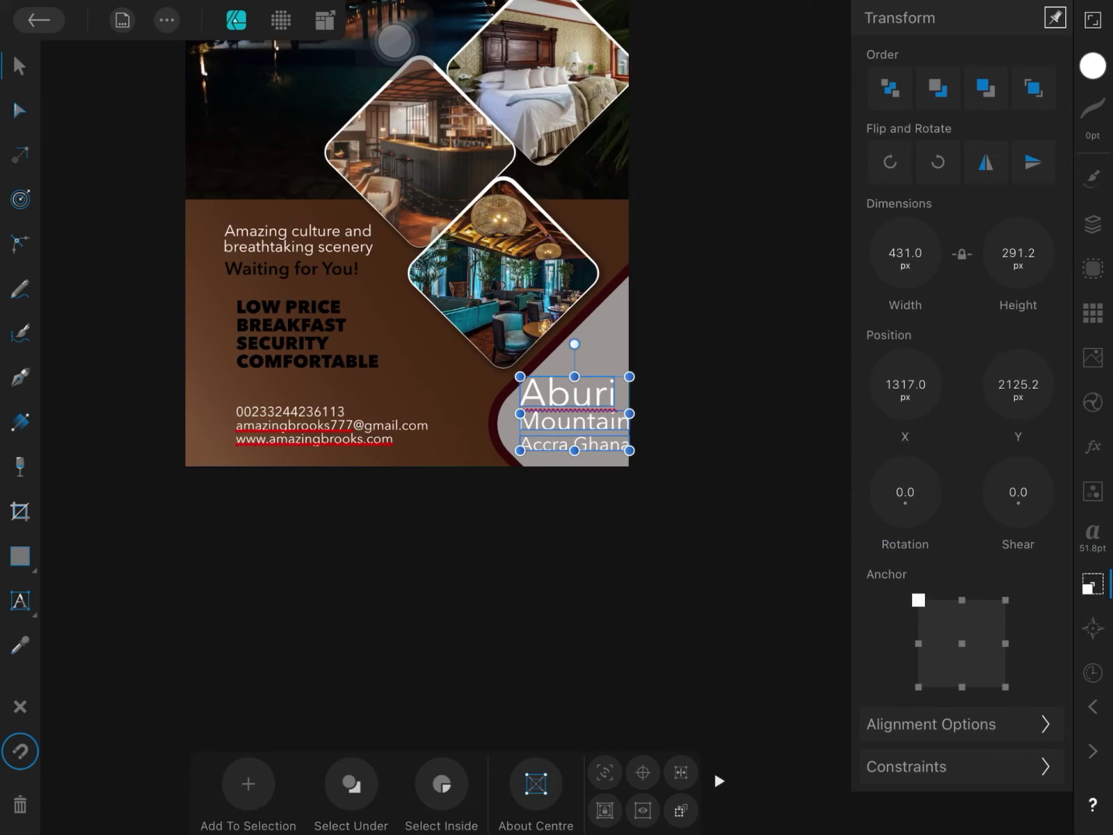
left_click(904, 492)
left_click(672, 580)
left_click(745, 621)
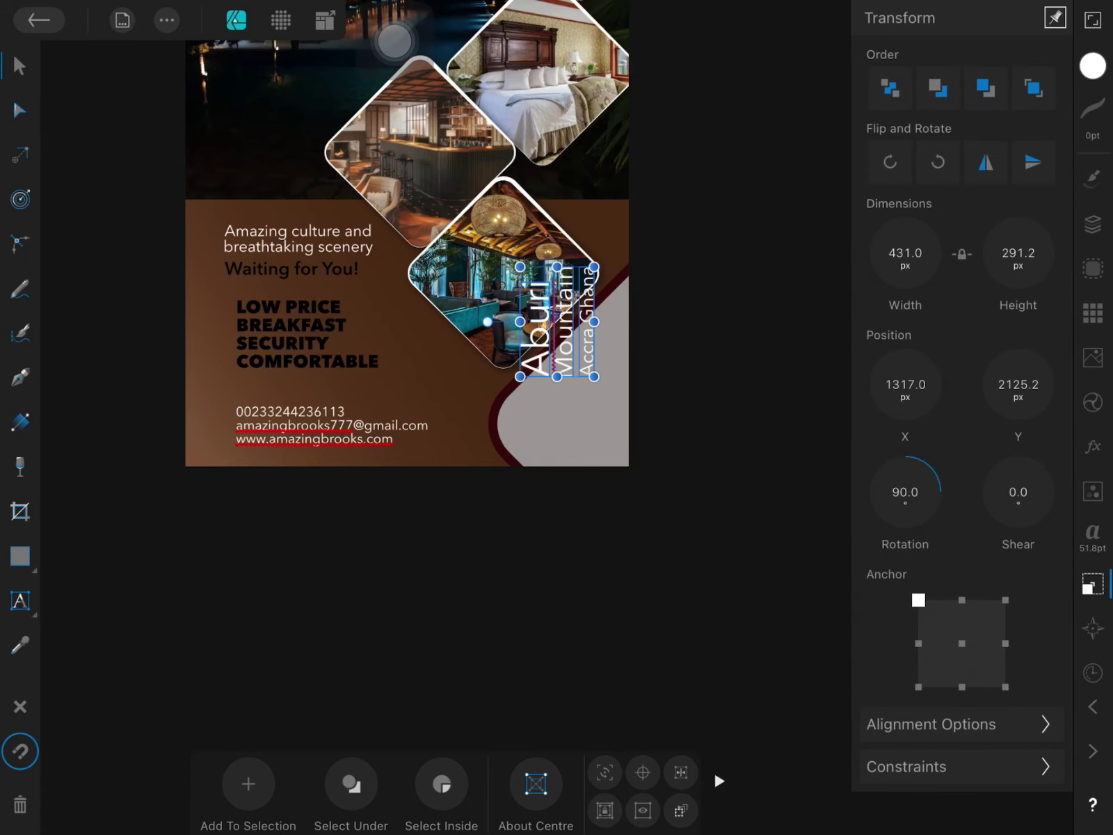
left_click(905, 491)
left_click(671, 484)
left_click(718, 484)
left_click(743, 621)
left_click_drag(585, 369, 564, 406)
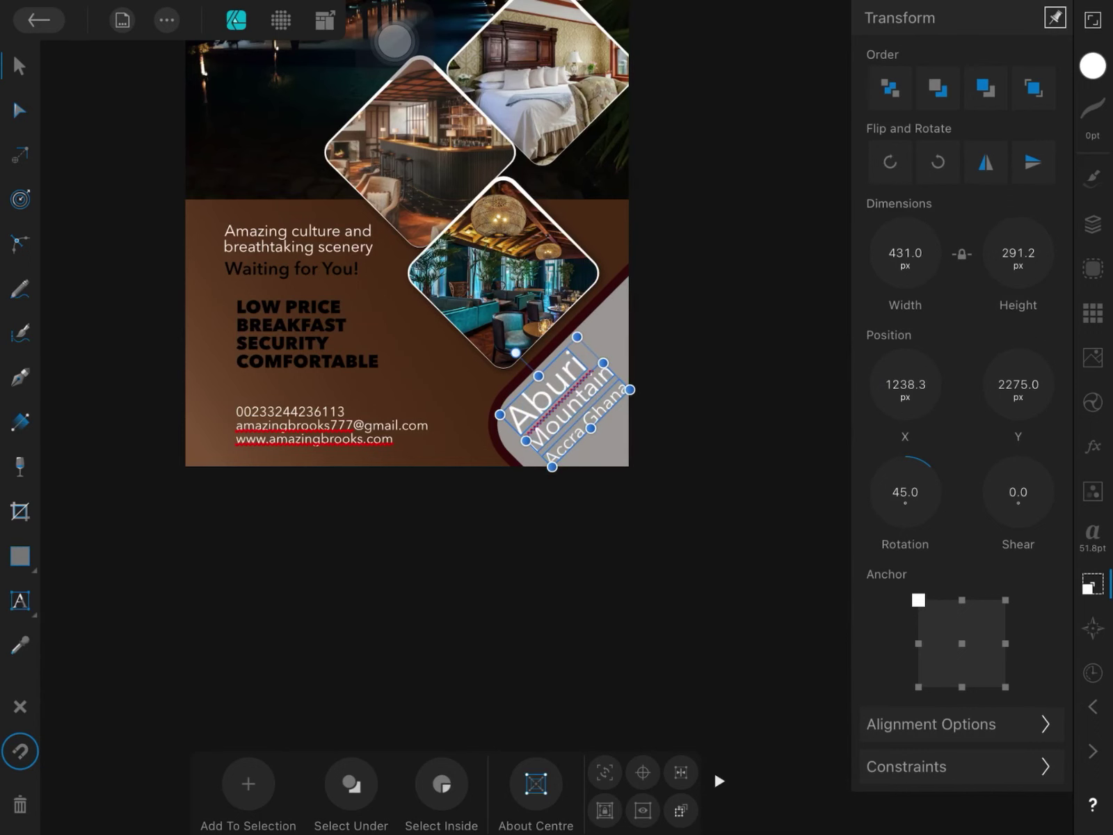
left_click(1092, 66)
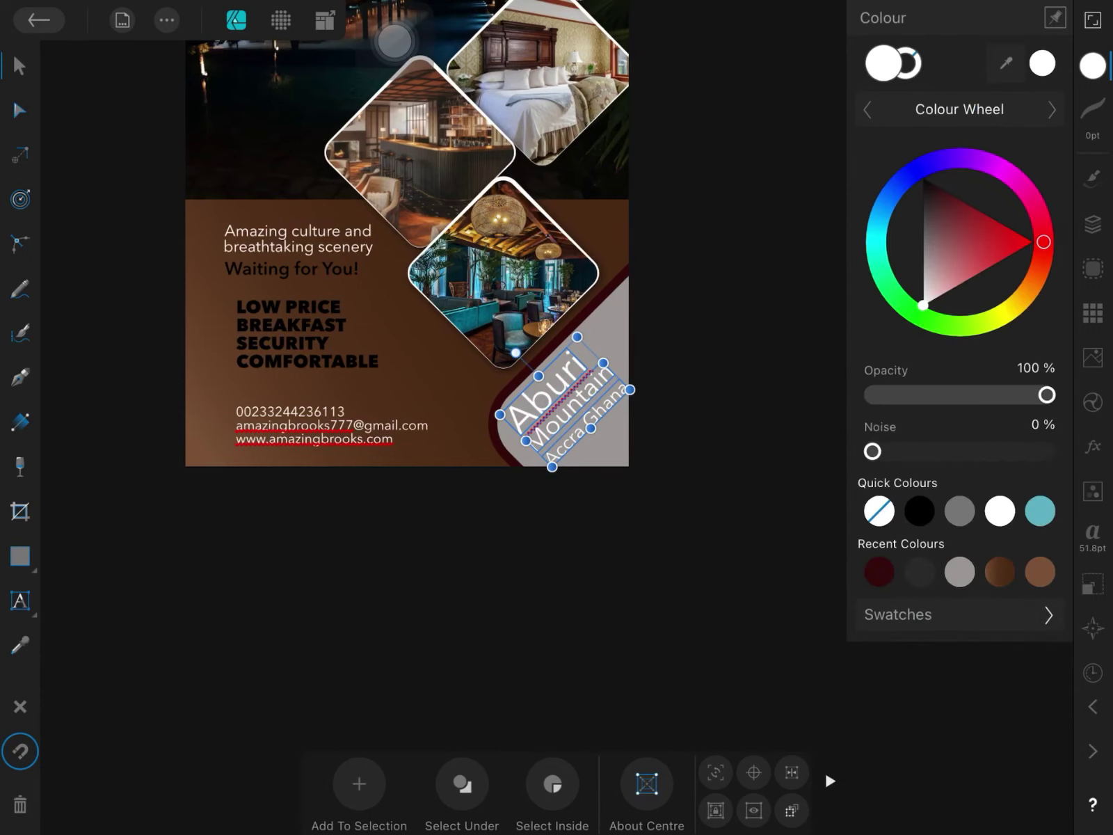
- Colour the corner location text dark maroon and set Aburi to Heavy Italic
left_click(880, 571)
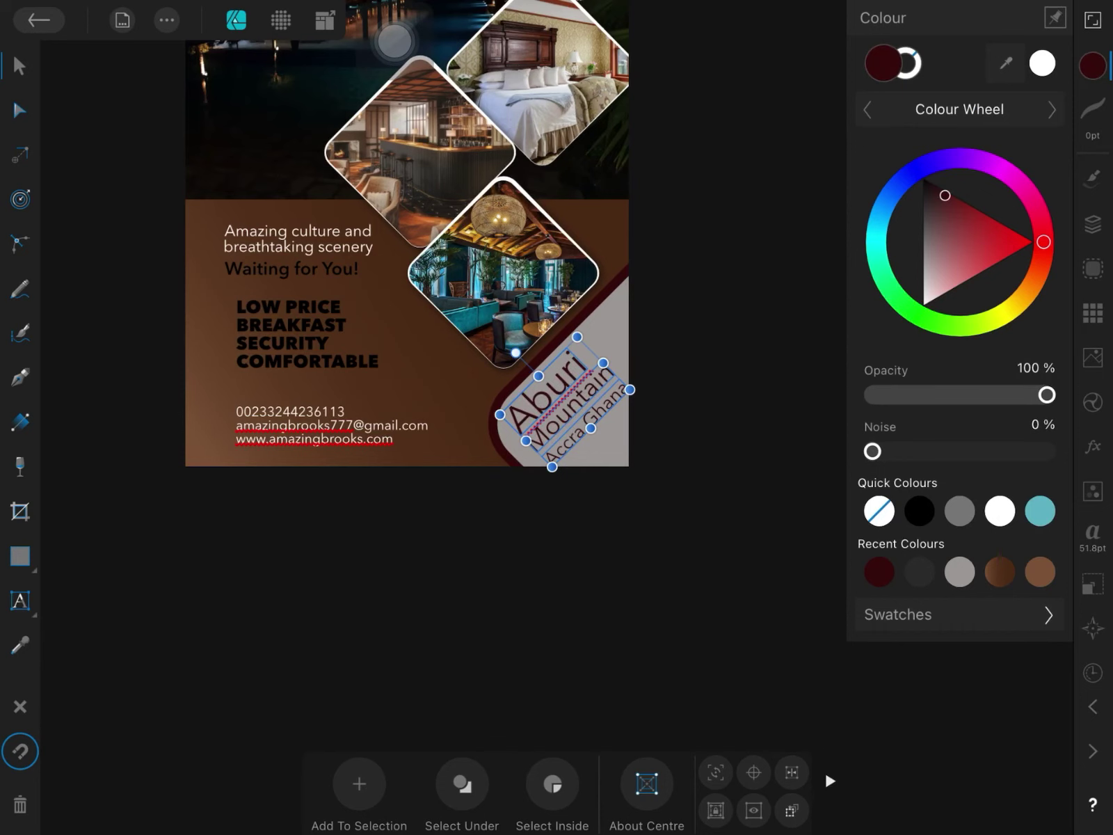
left_click(542, 397)
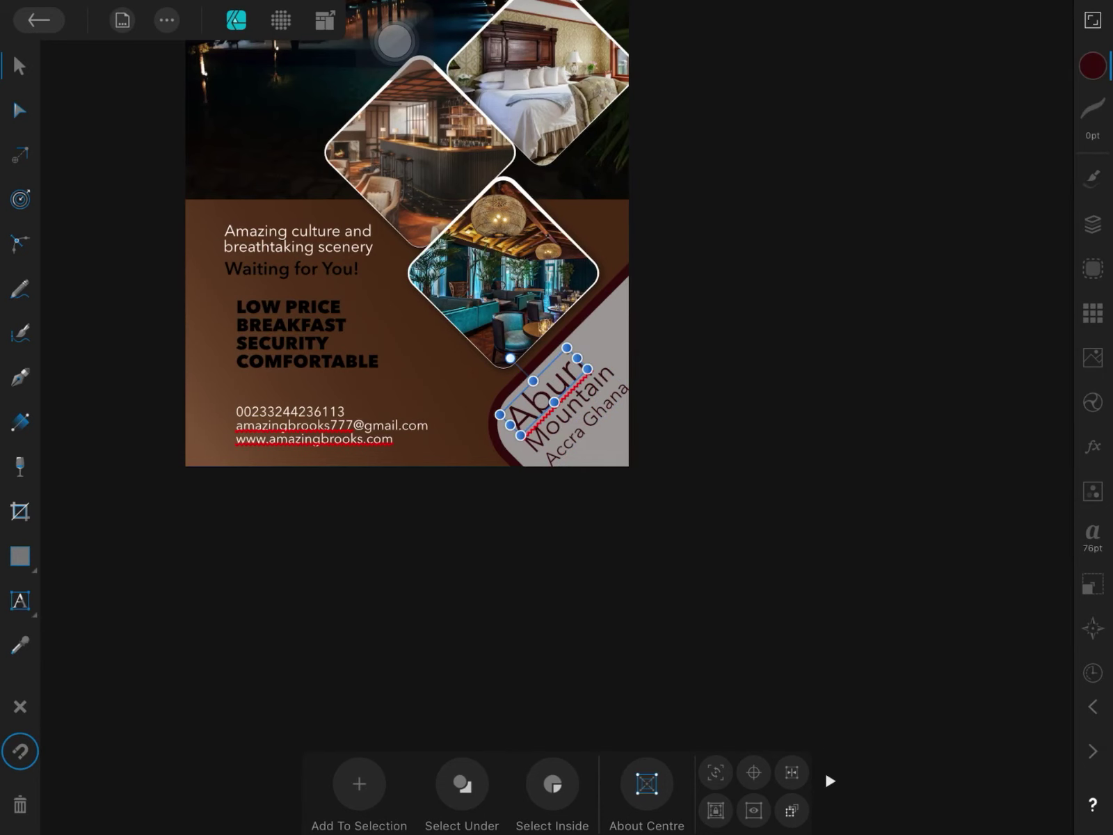
left_click(1092, 532)
left_click(1001, 103)
left_click(651, 346)
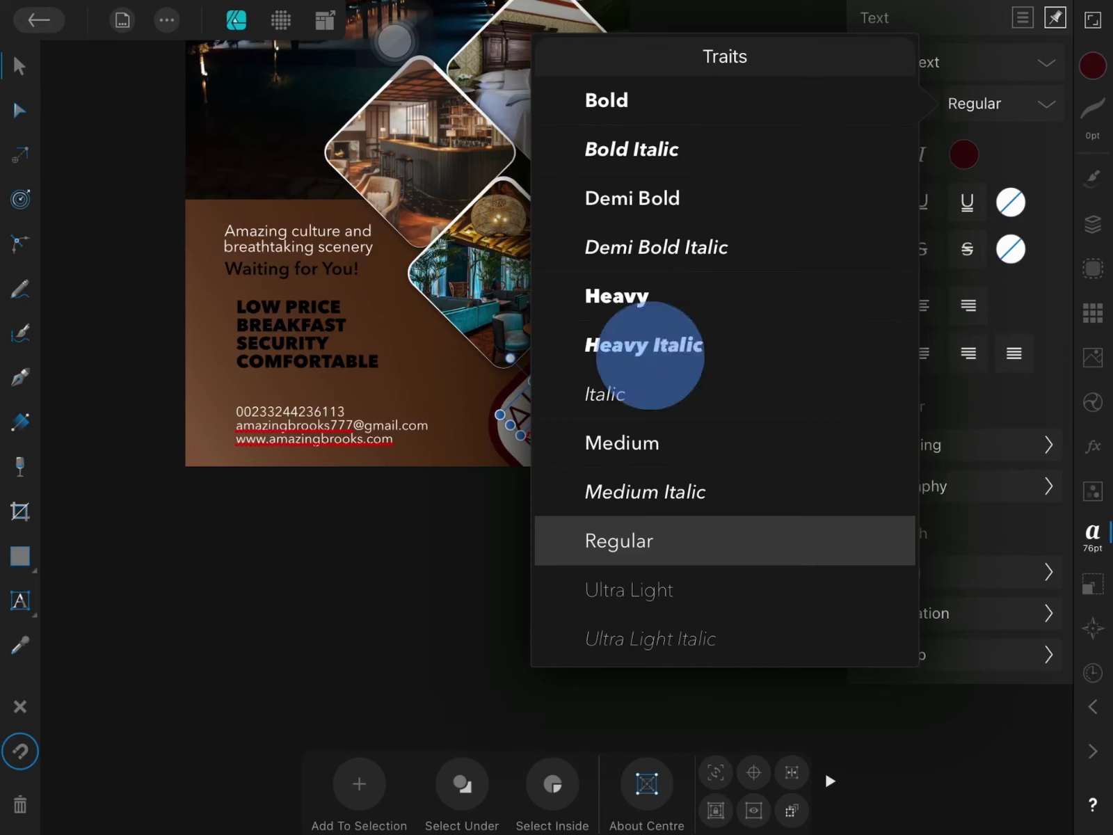
- Enlarge the Accra Ghana text slightly and set Mountain to Demi Bold Italic
left_click(586, 425)
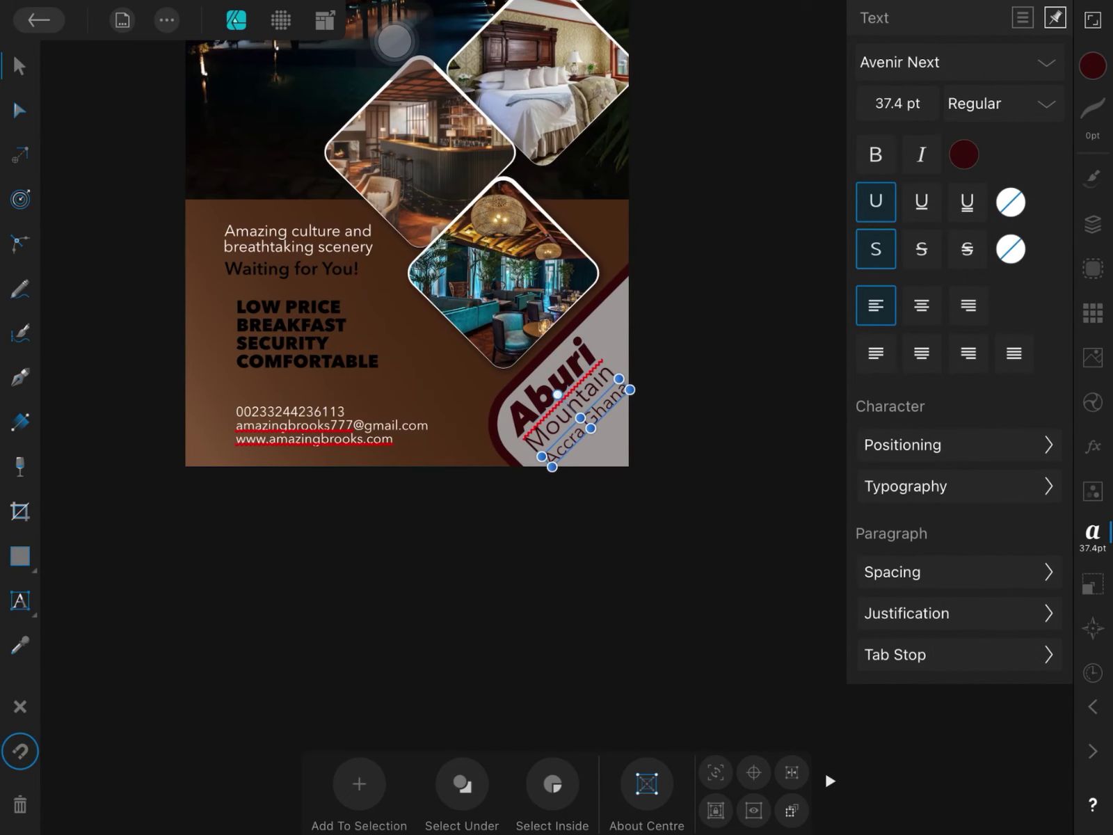
left_click_drag(630, 389, 634, 394)
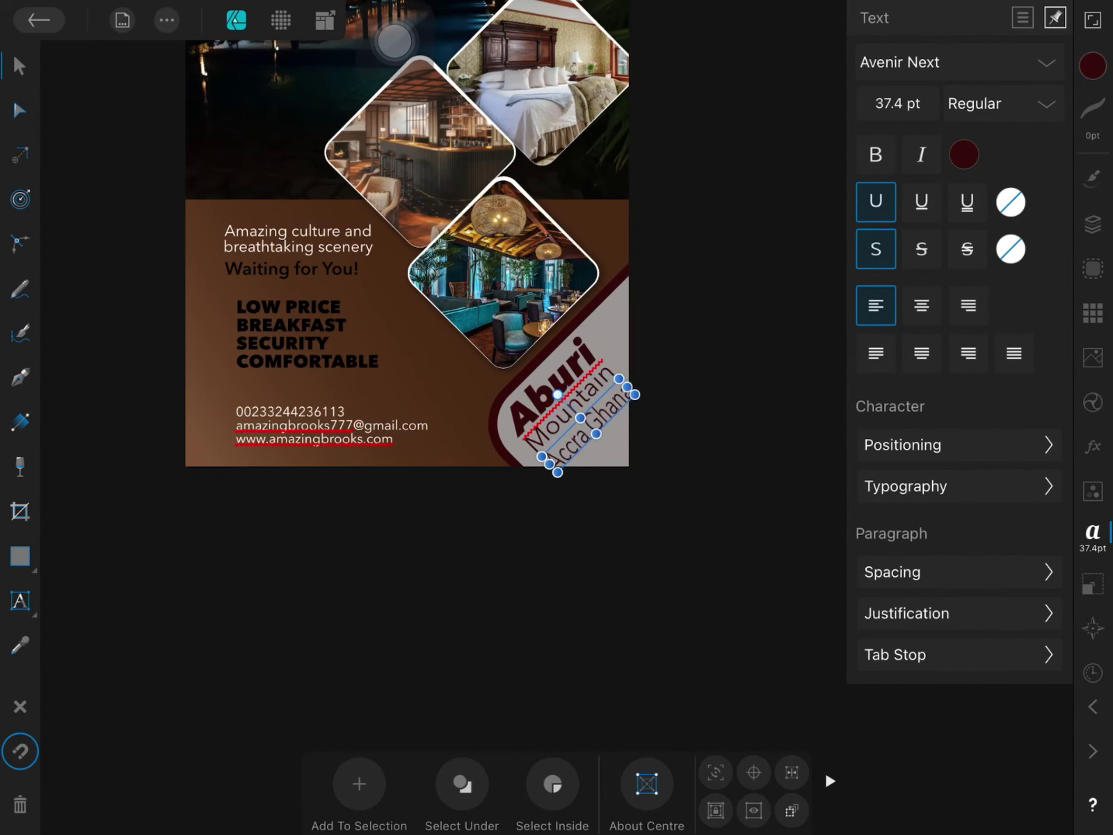
left_click(1093, 224)
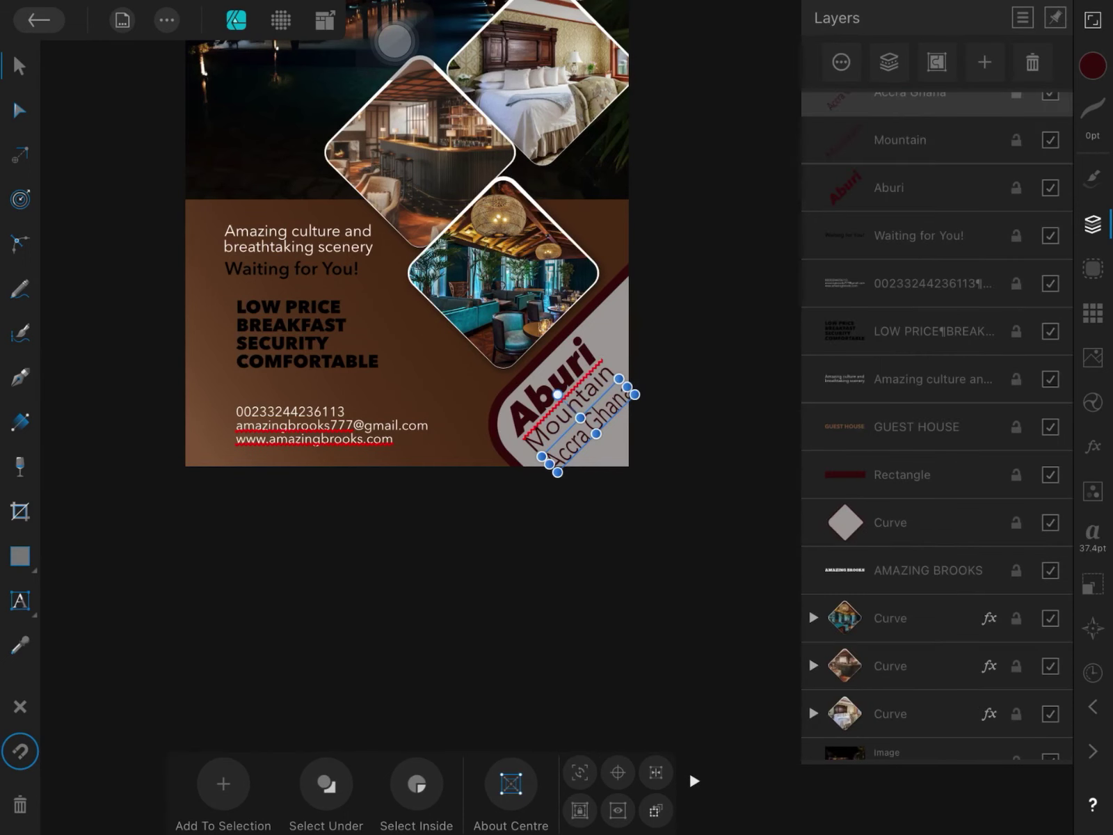
left_click(900, 139)
left_click(1093, 534)
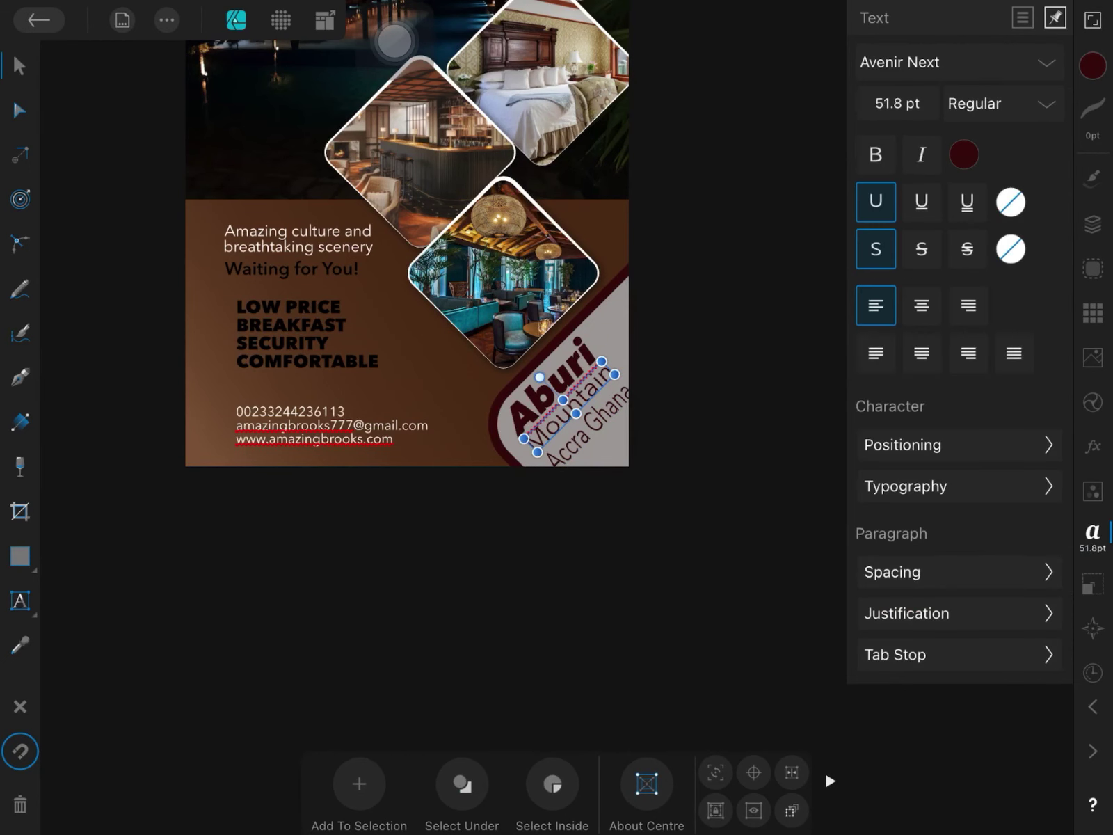
left_click(1001, 103)
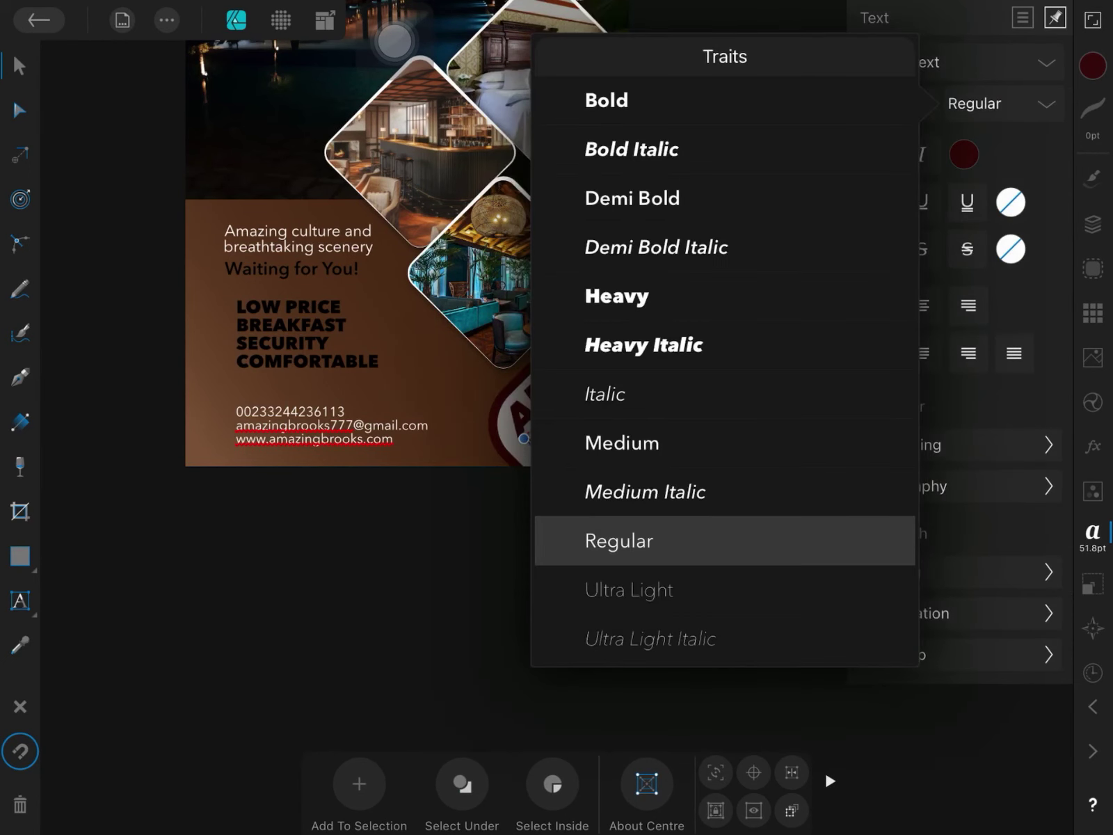
left_click(656, 247)
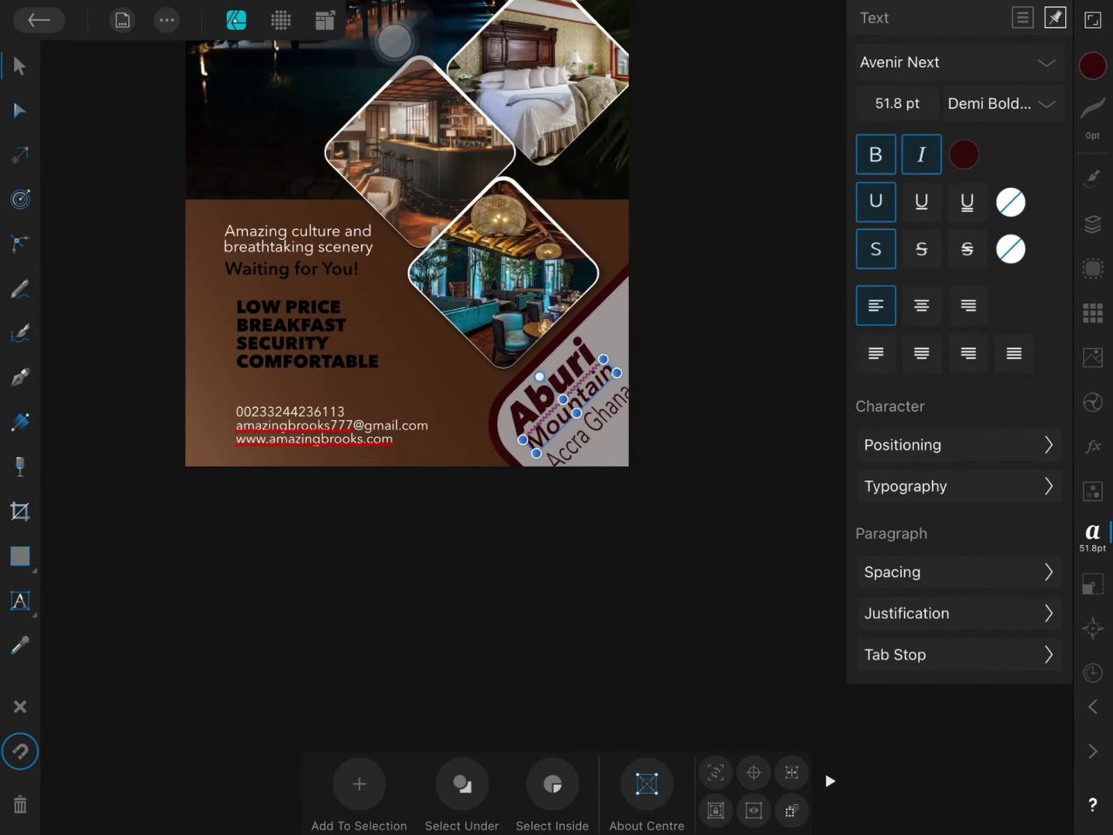
- Set Accra Ghana to Medium Italic and narrow the combined three-line text block
left_click(587, 424)
left_click(1001, 103)
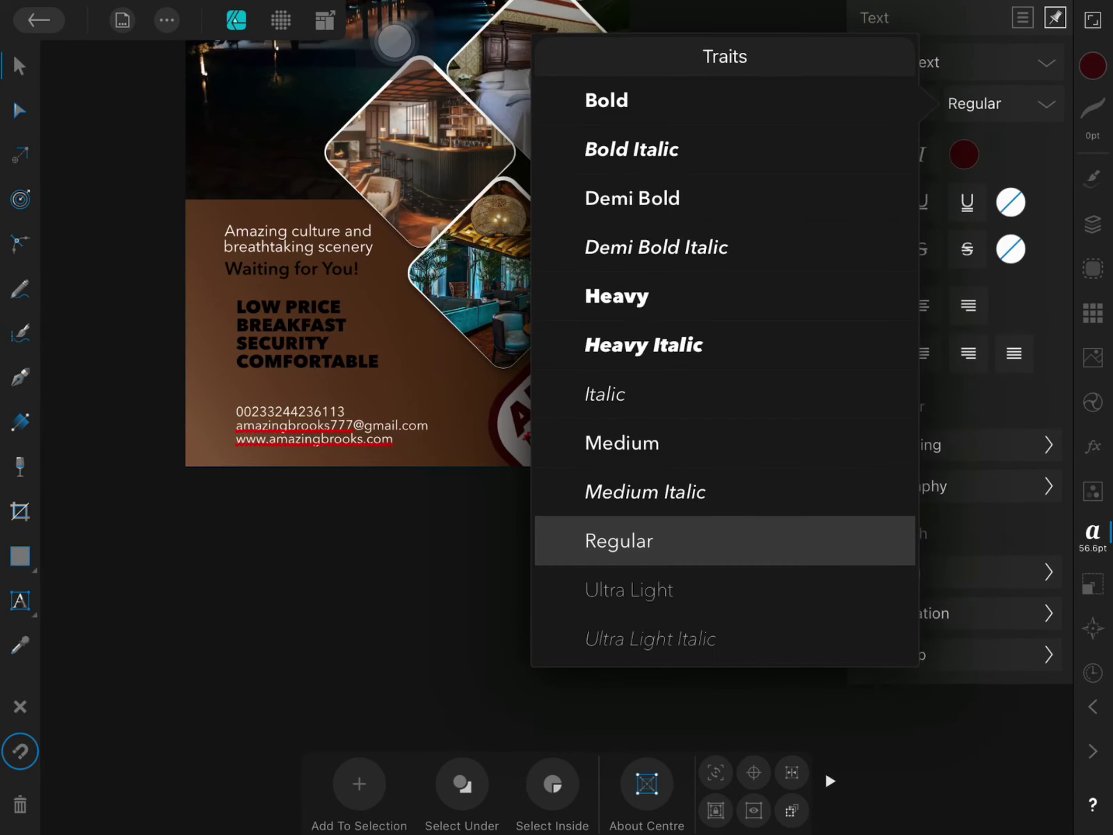
left_click(644, 491)
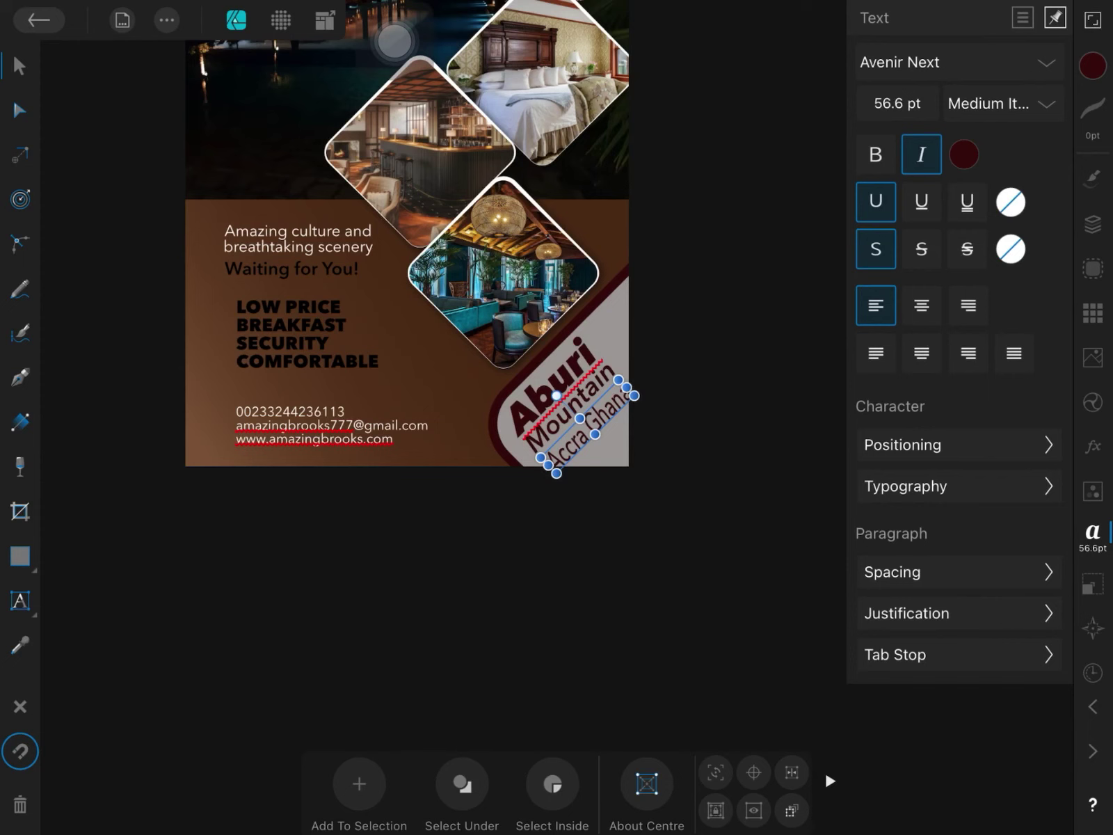
left_click_drag(541, 457, 522, 439)
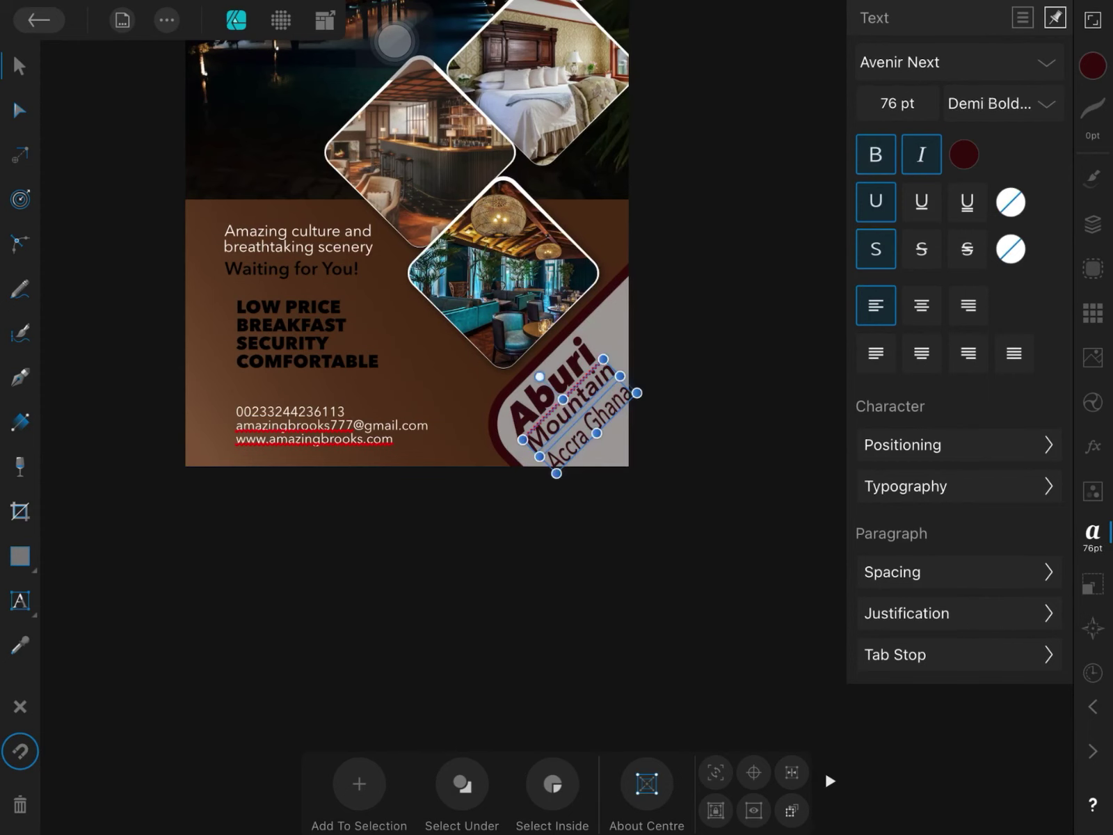
left_click(578, 343, "shift")
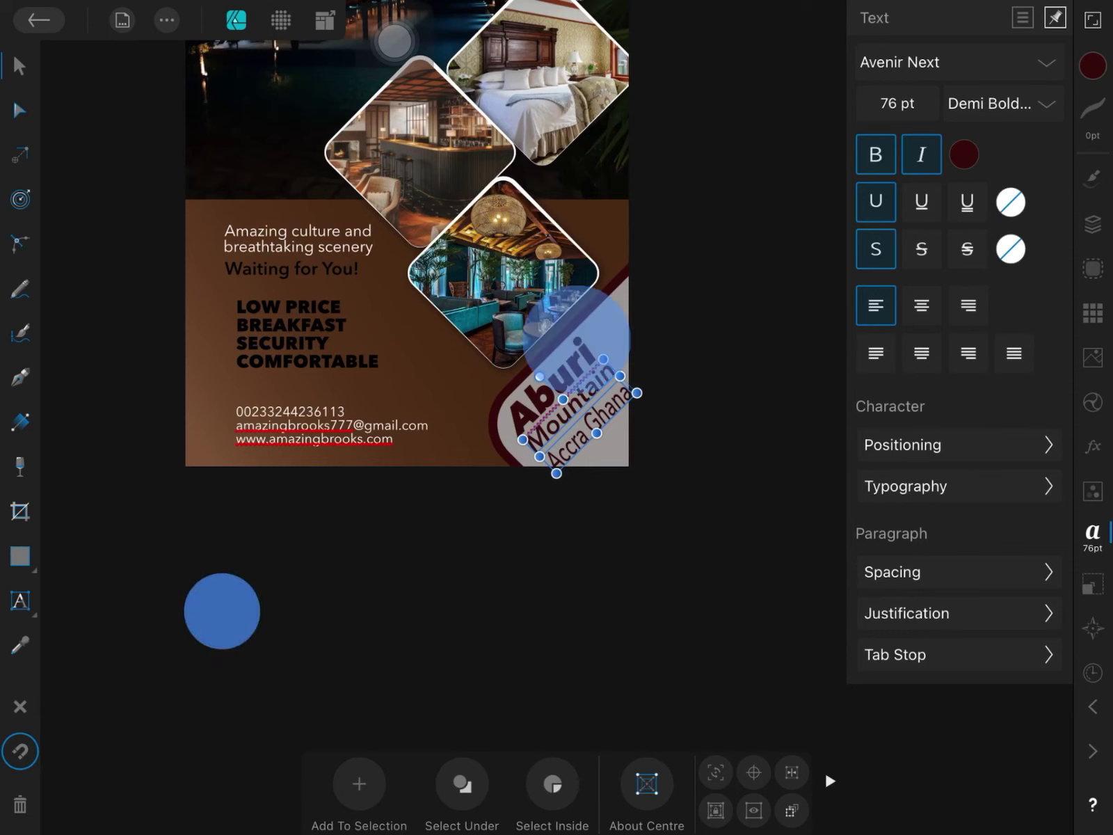
left_click_drag(637, 393, 629, 394)
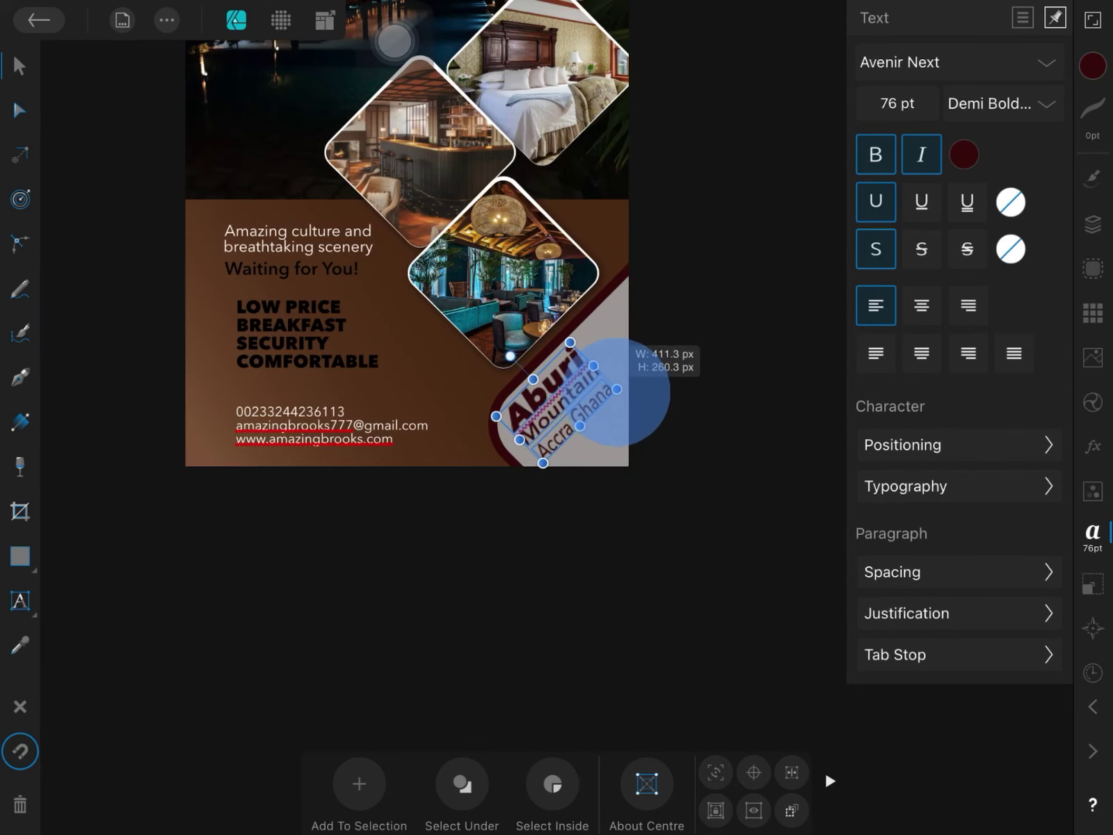
left_click_drag(629, 394, 580, 411)
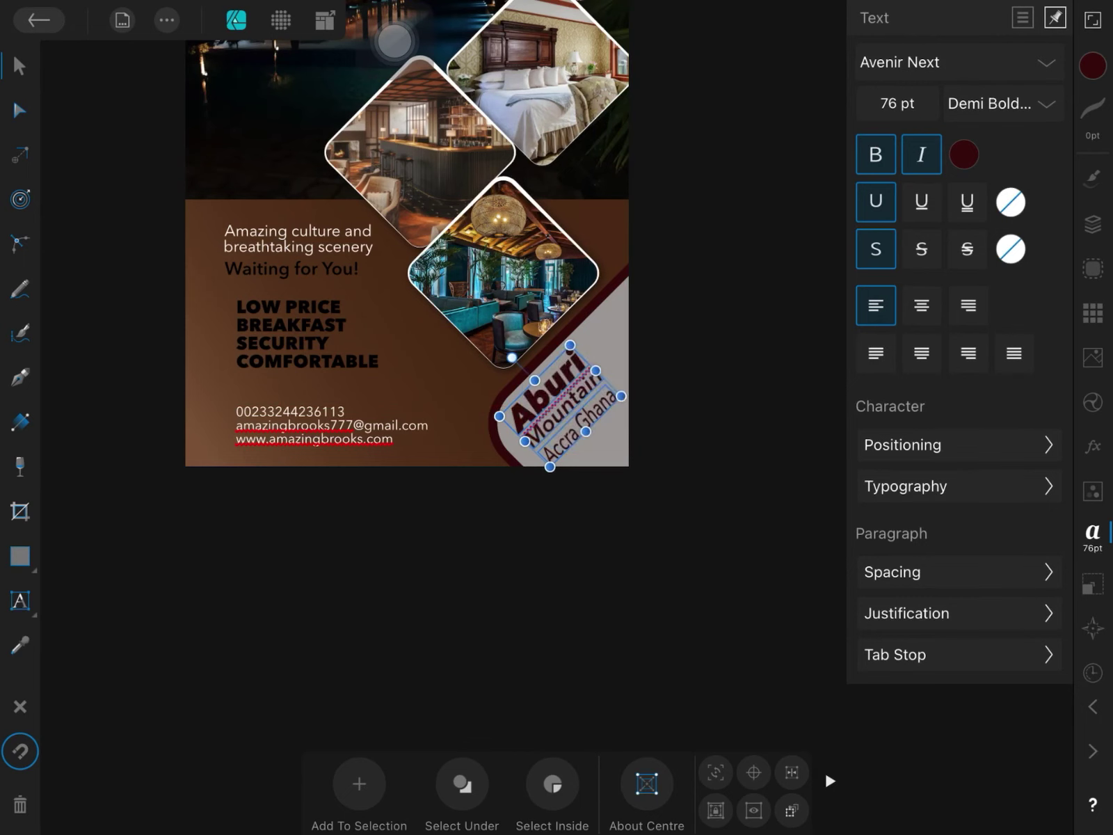
- Nudge the rotated text up and right onto the grey rounded panel, then deselect
scroll(633, 445, "up", 5)
mouse_move(449, 316)
left_mouse_down()
mouse_move(459, 306)
mouse_move(462, 321)
left_mouse_up()
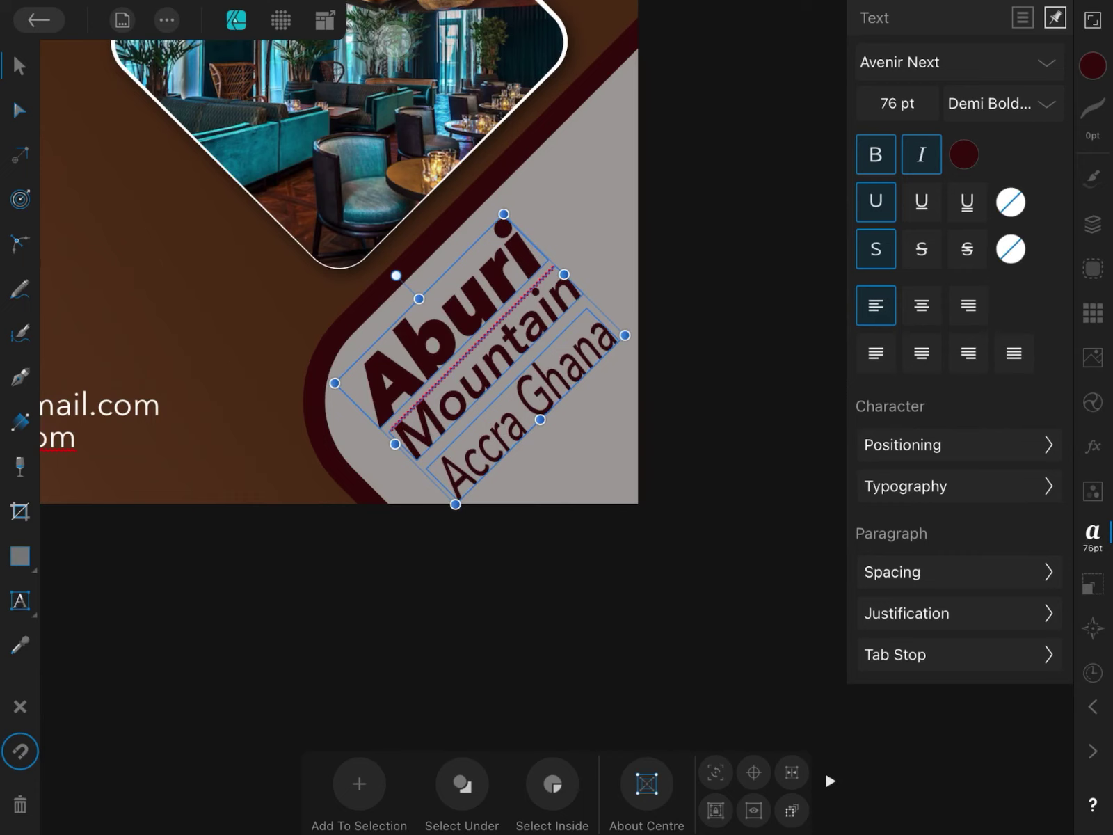
left_click(598, 173)
scroll(557, 480, "down", 5)
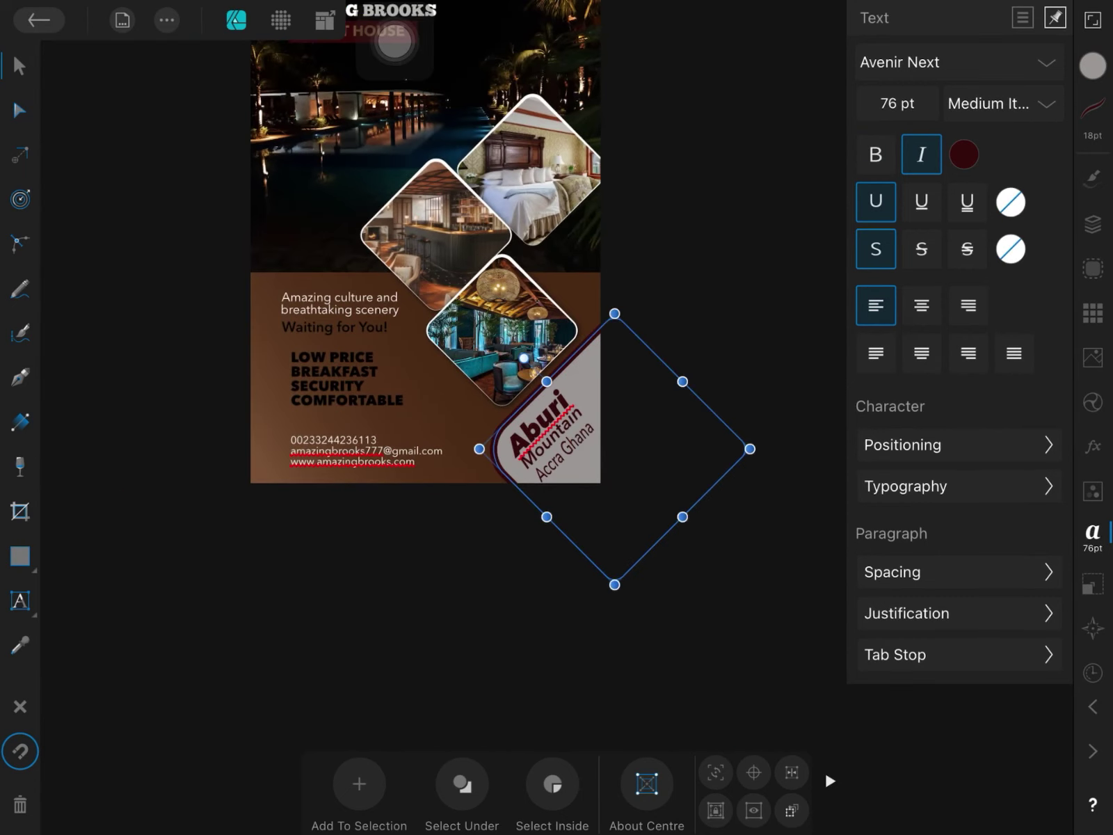
left_click(695, 660)
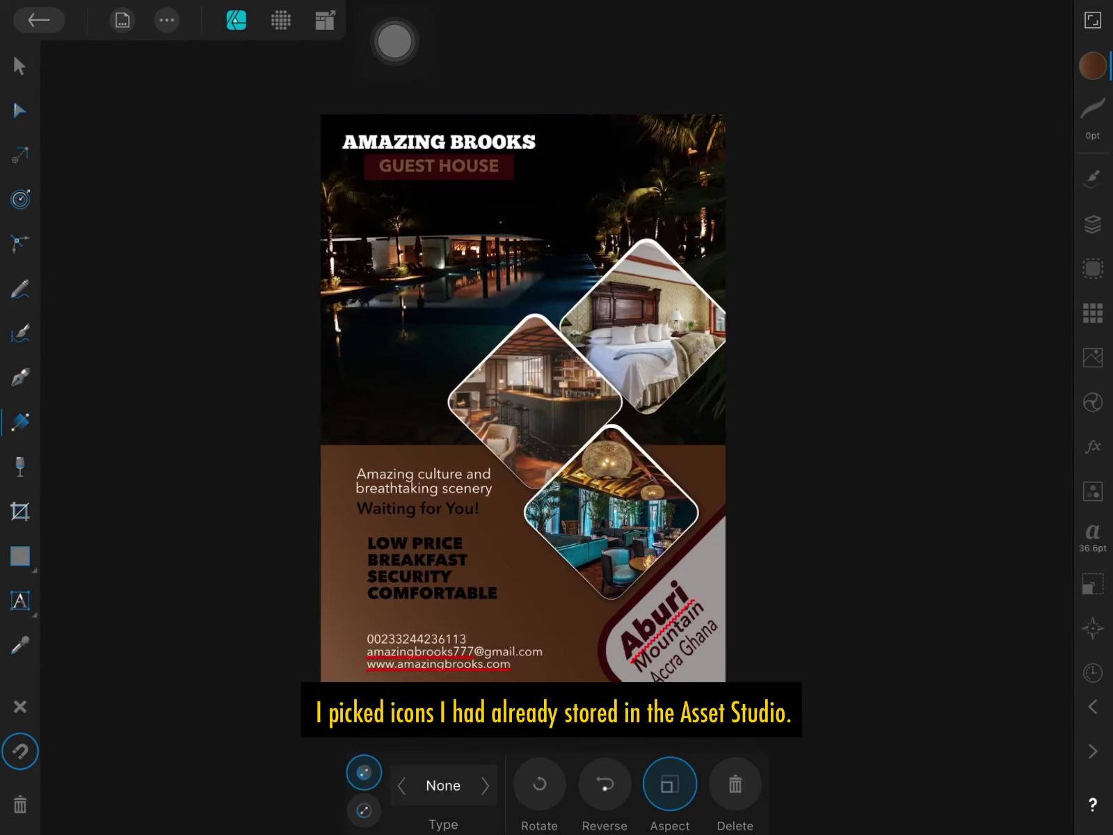
left_click(1093, 313)
- Scroll the stored assets to the icon set and place phone and globe icons by the contact lines
scroll(938, 278, "down", 5)
scroll(937, 347, "down", 5)
scroll(938, 348, "down", 5)
scroll(993, 236, "down", 5)
scroll(984, 497, "down", 5)
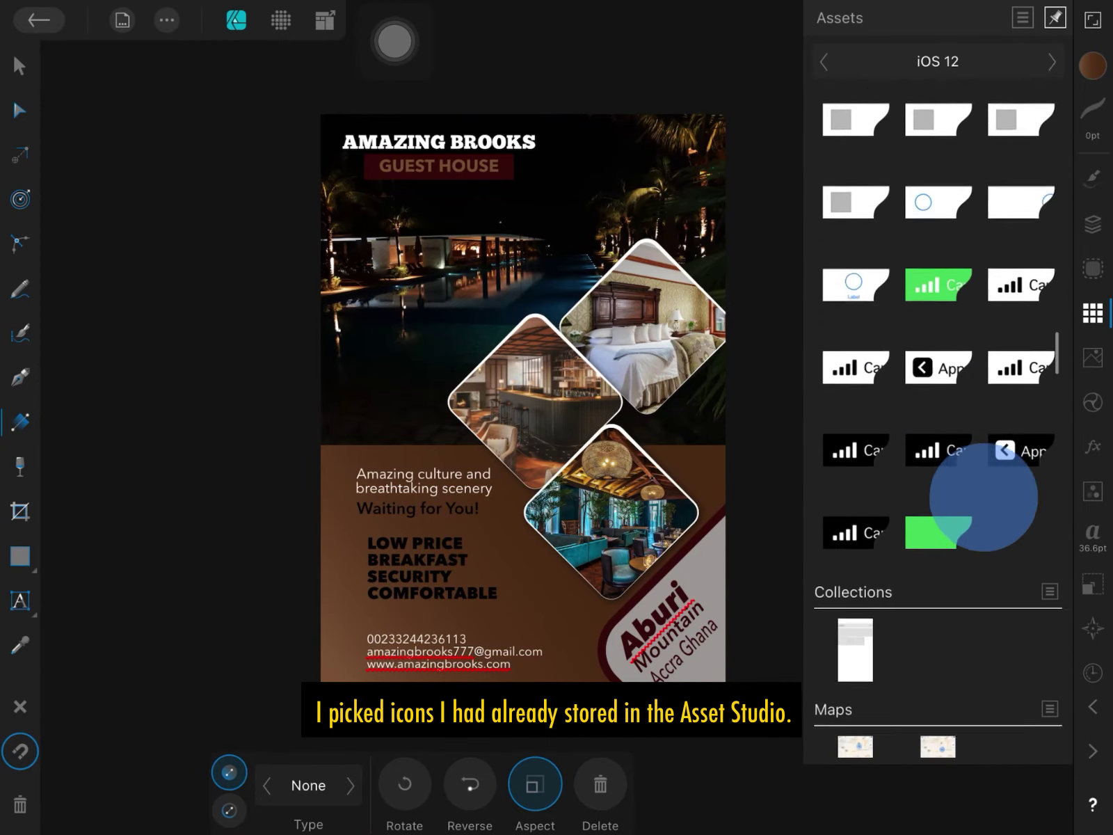
scroll(983, 497, "down", 5)
scroll(974, 480, "down", 5)
scroll(1000, 348, "down", 5)
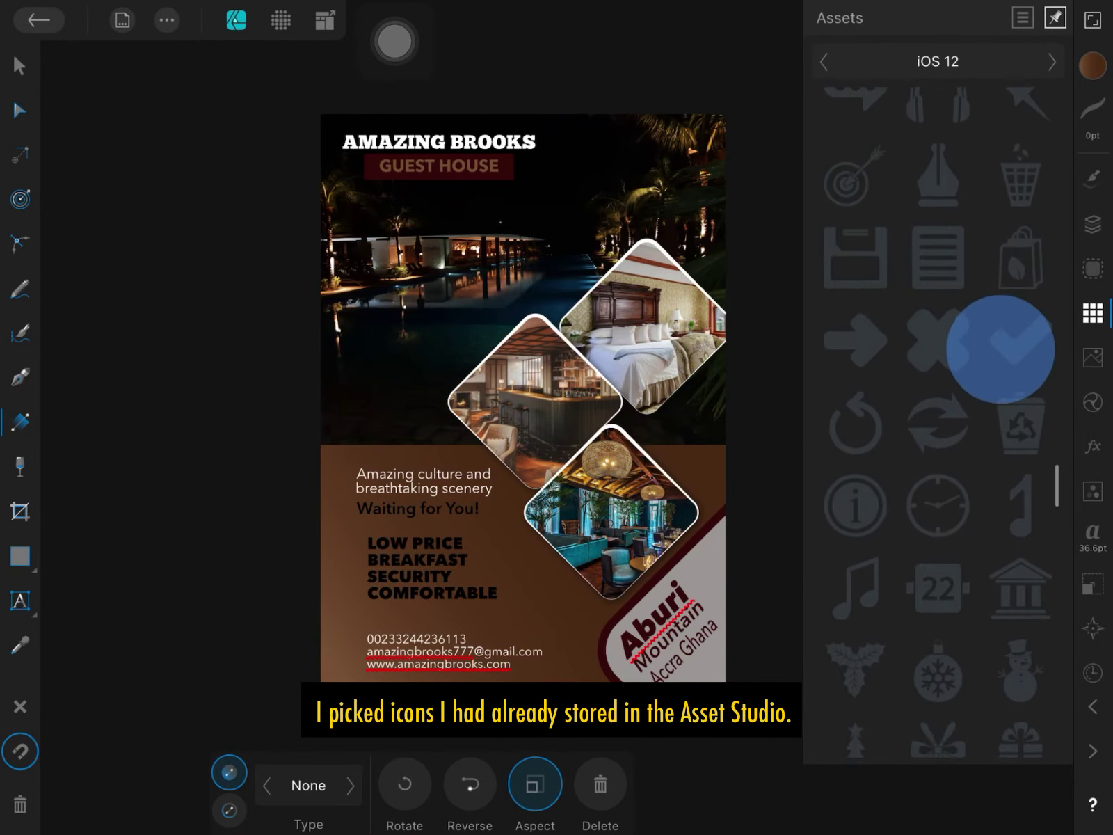
scroll(1000, 348, "down", 3)
scroll(976, 489, "down", 5)
scroll(977, 489, "down", 5)
scroll(991, 277, "down", 5)
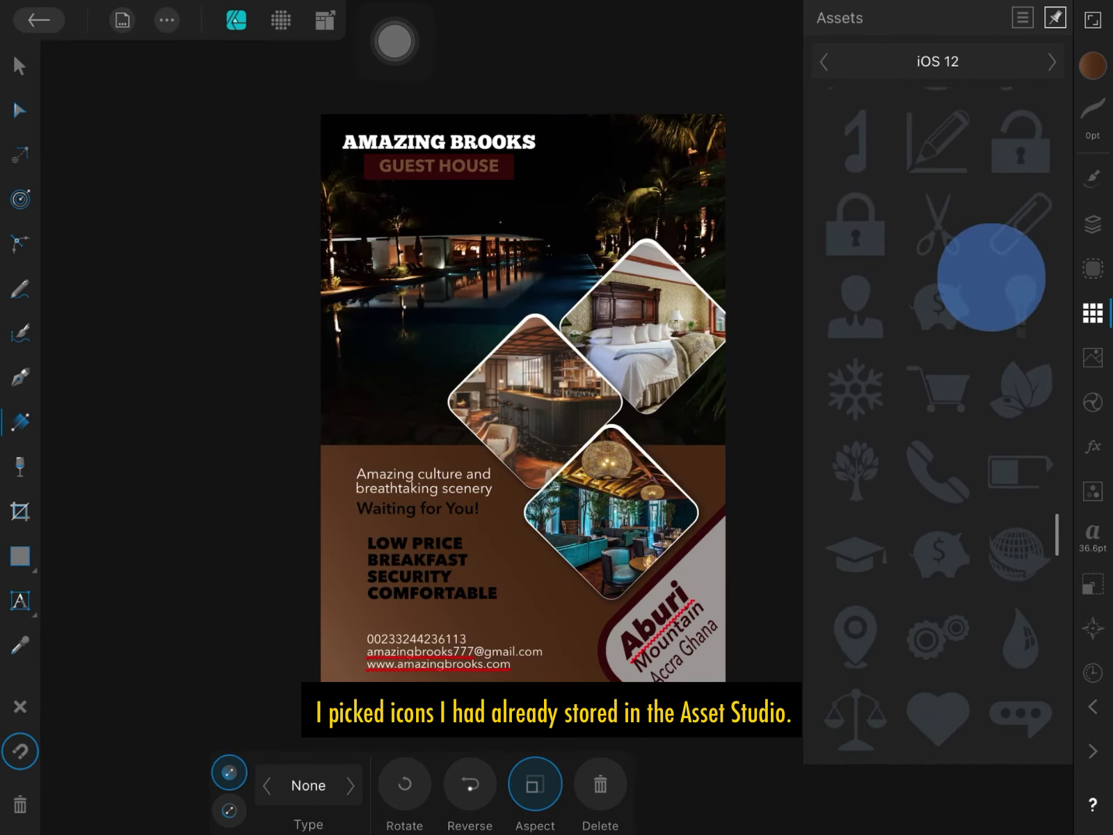
left_click_drag(939, 446, 343, 619)
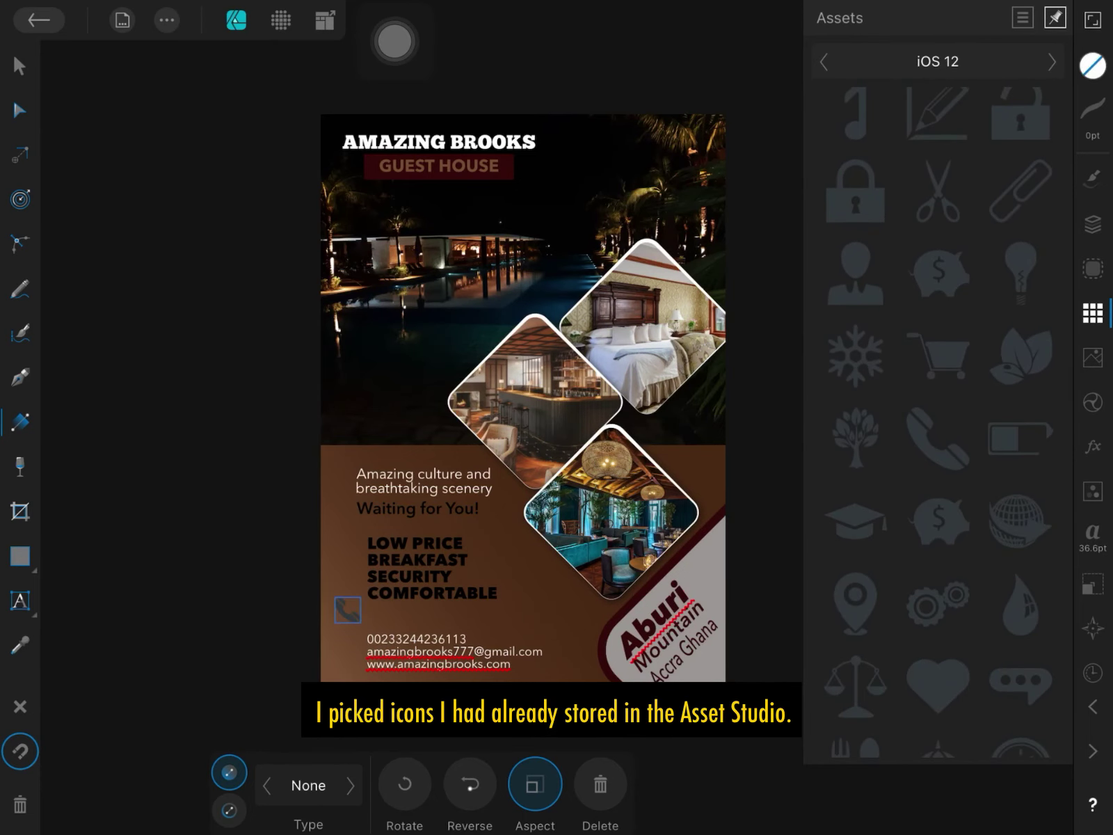
left_click_drag(1020, 523, 365, 633)
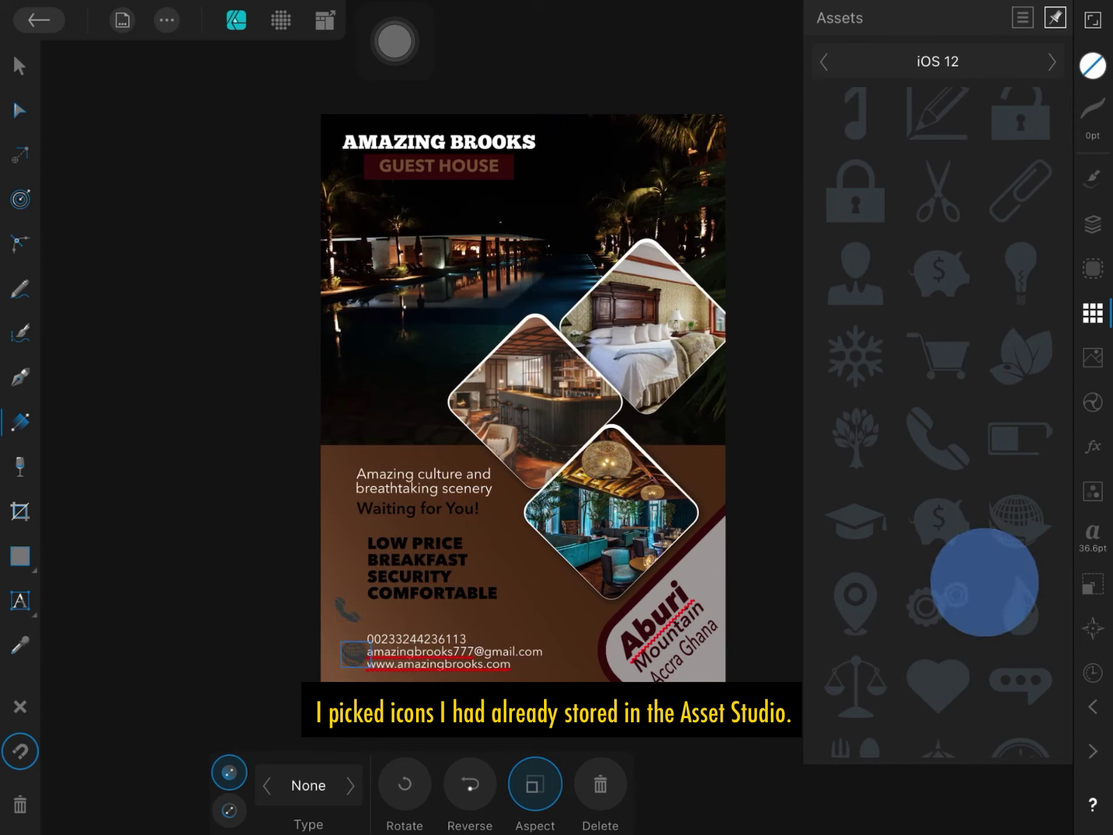
- Add an envelope icon above the phone number and close the asset library
scroll(981, 584, "down", 5)
mouse_move(868, 560)
left_mouse_down()
mouse_move(373, 608)
mouse_move(390, 616)
left_mouse_up()
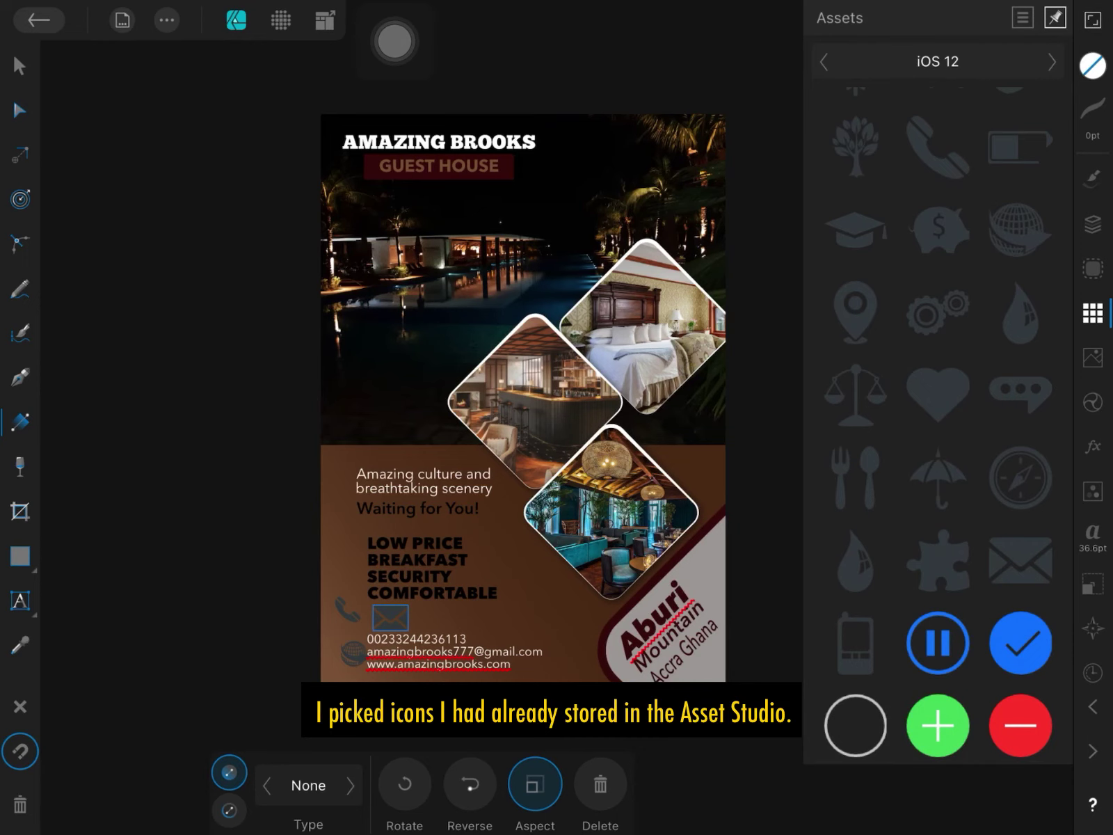
left_click(1093, 313)
scroll(459, 524, "up", 5)
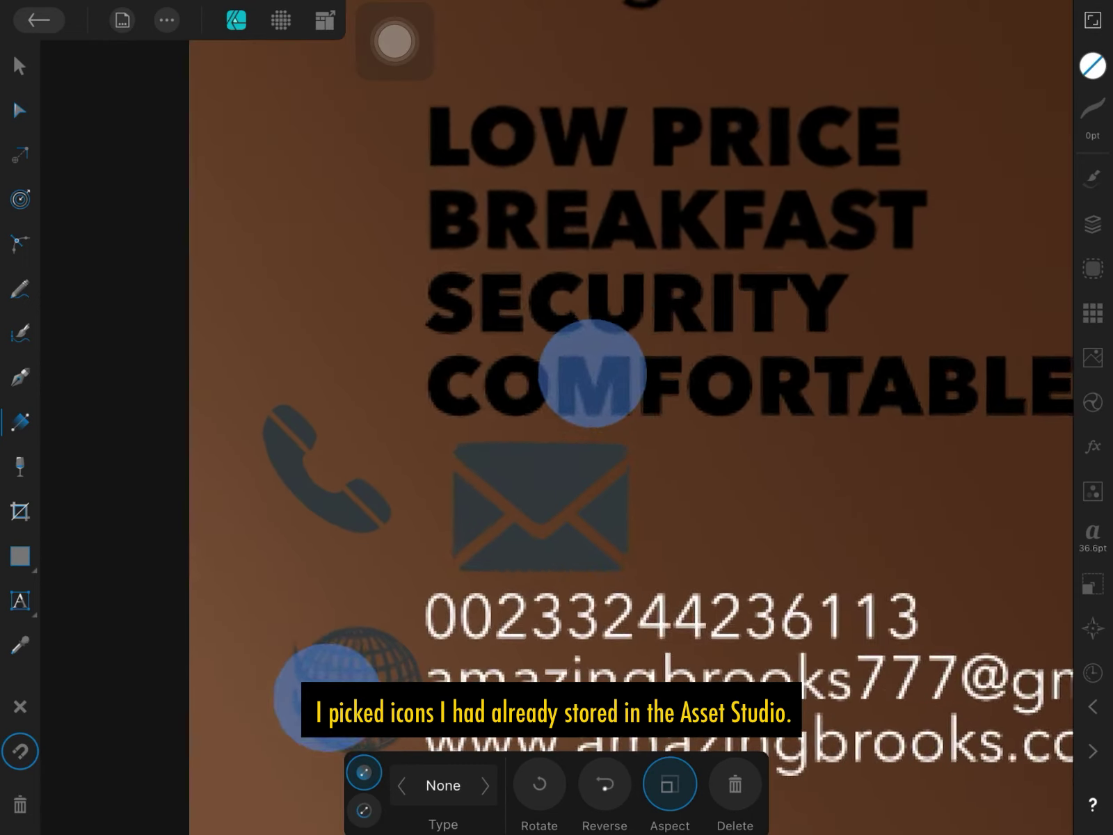
- Select the phone, envelope and globe icons and fill them dark maroon
left_click_drag(324, 503, 92, 538)
left_click(541, 508)
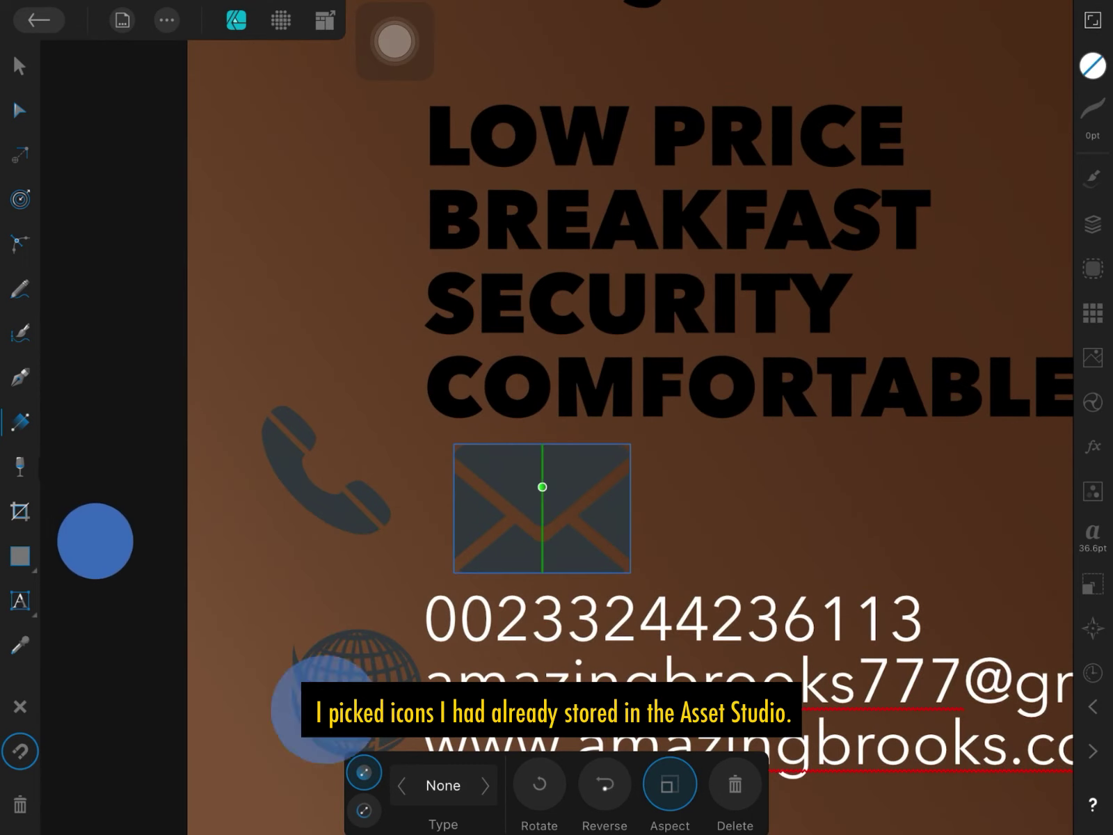
left_click(355, 661)
left_click(20, 66)
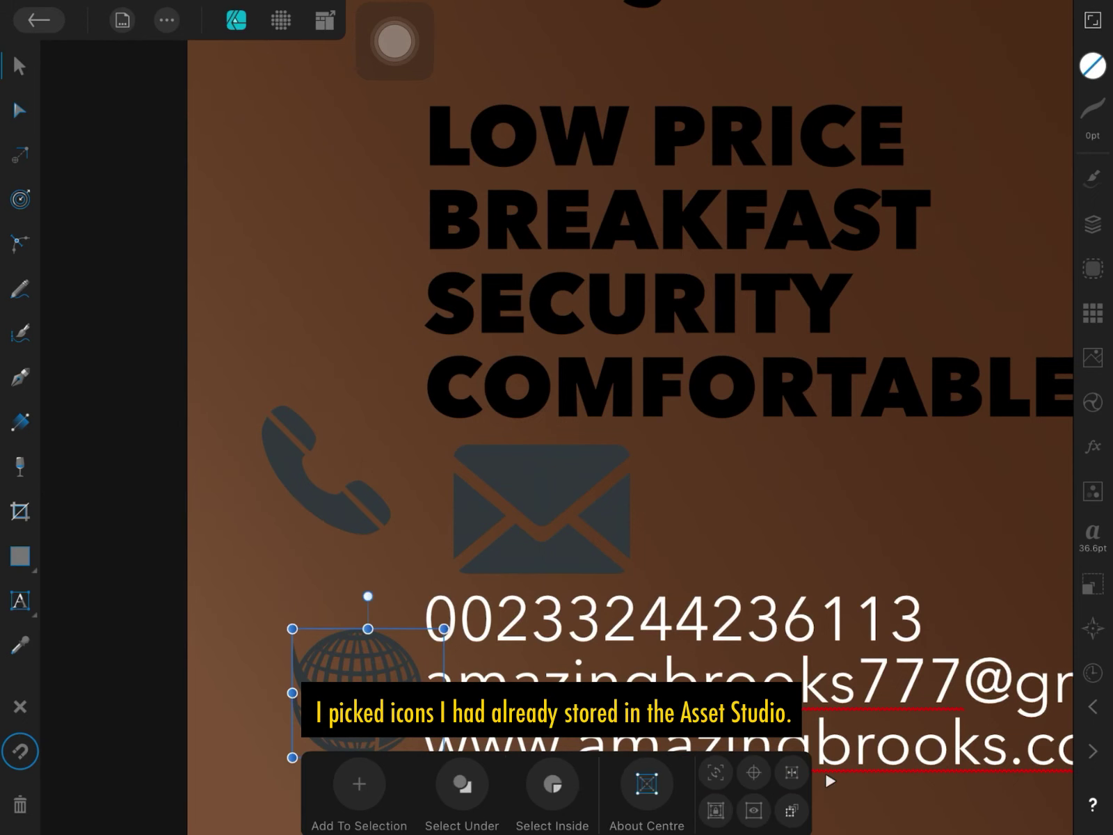
left_click(324, 470, "shift")
left_click(541, 508, "shift")
left_click(1092, 66)
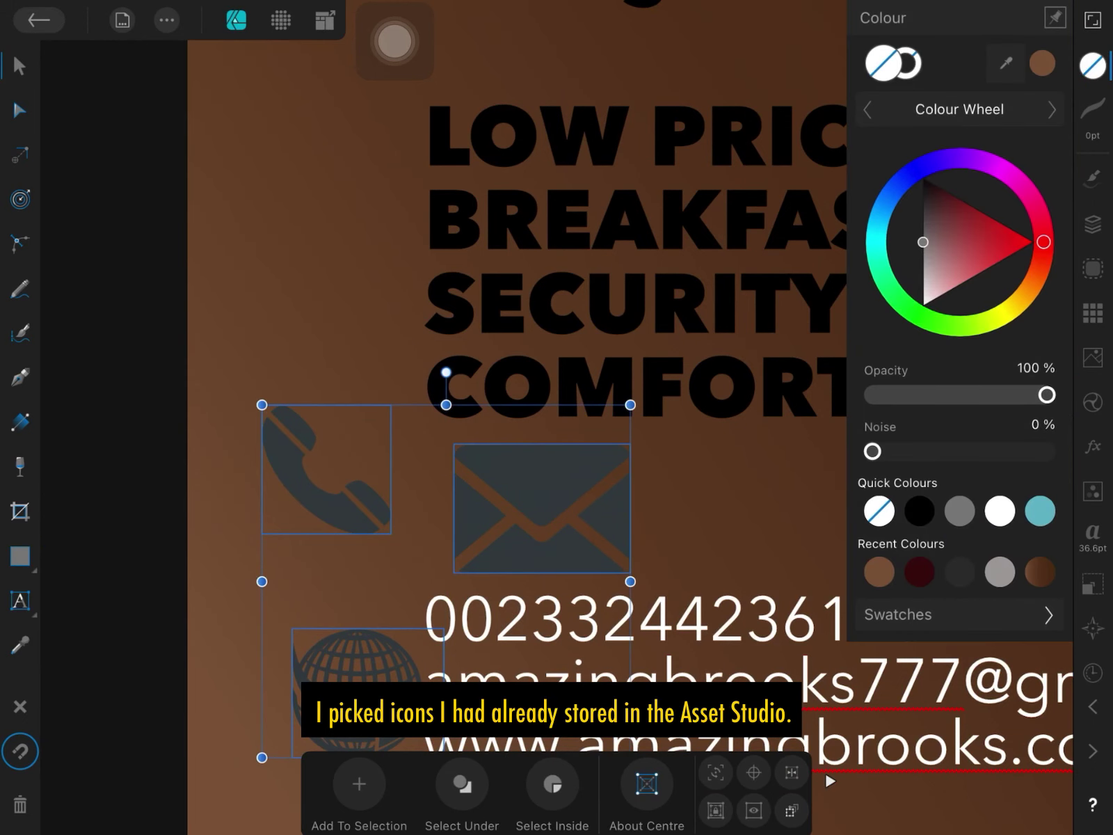
left_click(999, 511)
left_click(918, 572)
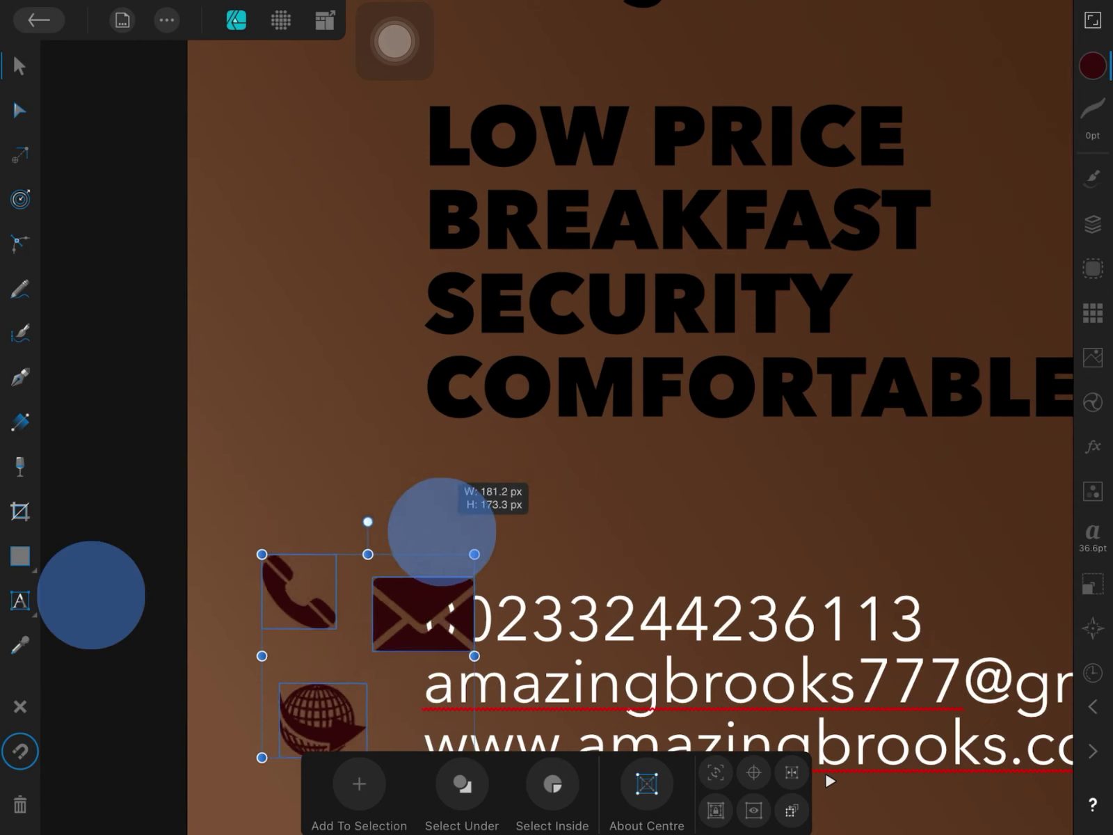
- Shrink the three icons and fine-tune their maroon shade slightly lighter
left_click_drag(630, 404, 420, 606)
left_click(1091, 66)
left_click_drag(944, 196, 929, 203)
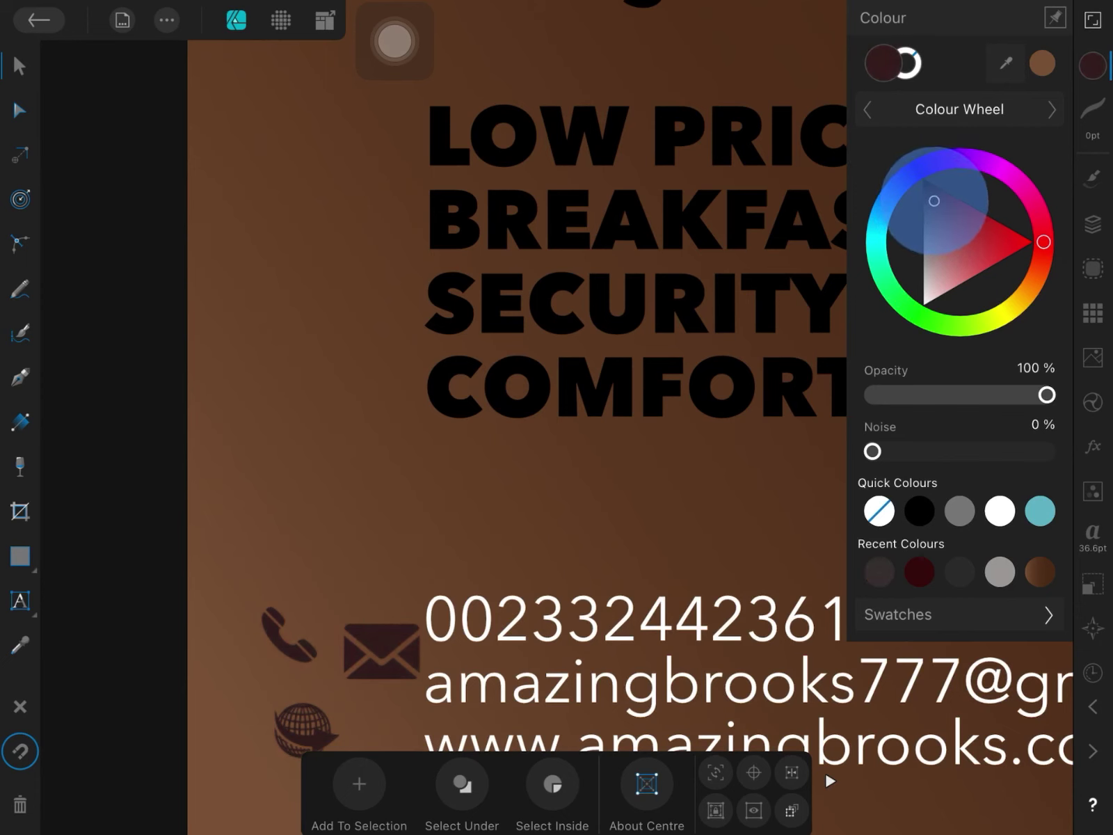
left_click_drag(937, 198, 934, 199)
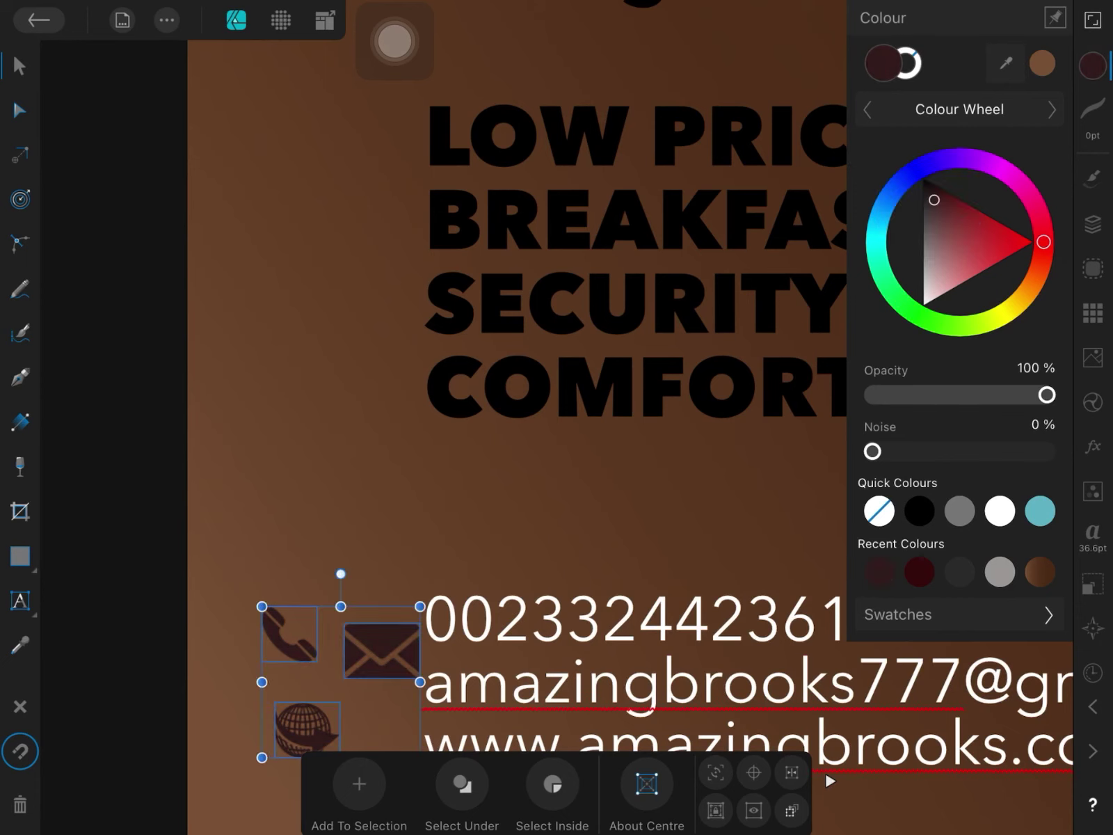
left_click(104, 616)
- Reselect all three icons together and shrink them further
left_click(381, 650, "shift")
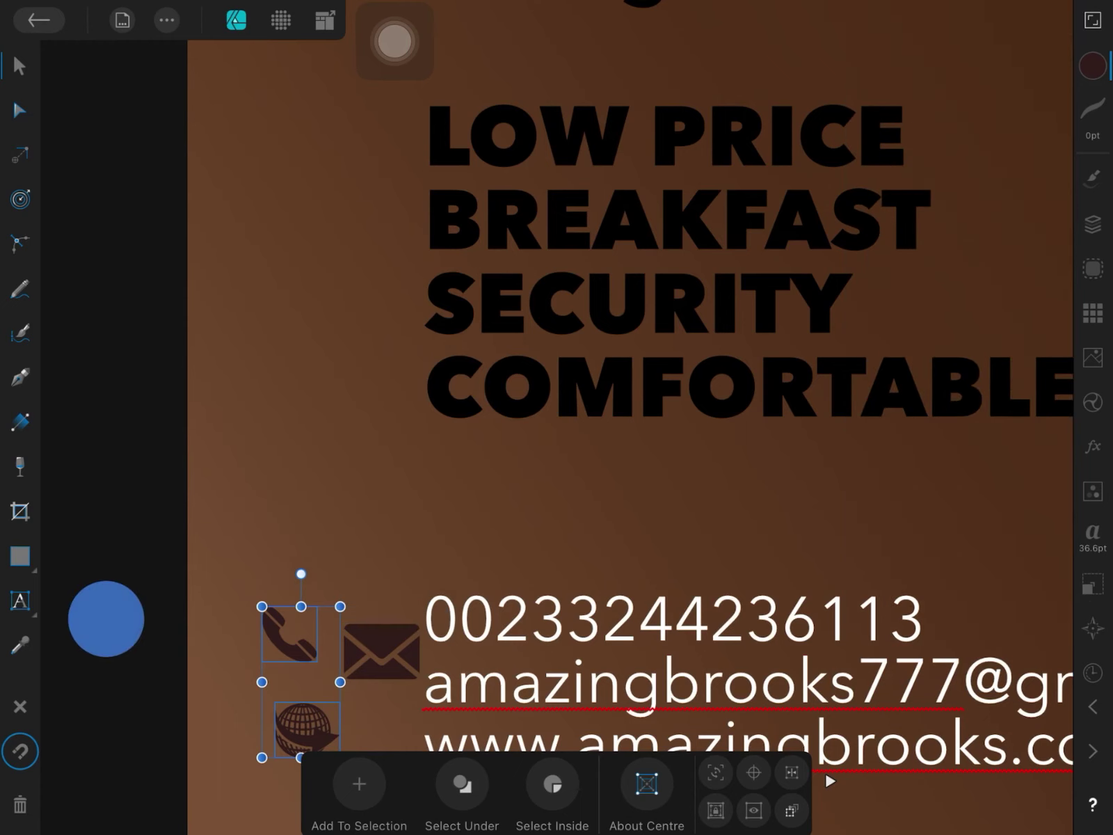
left_click_drag(99, 505, 448, 760)
left_click(382, 628, "shift")
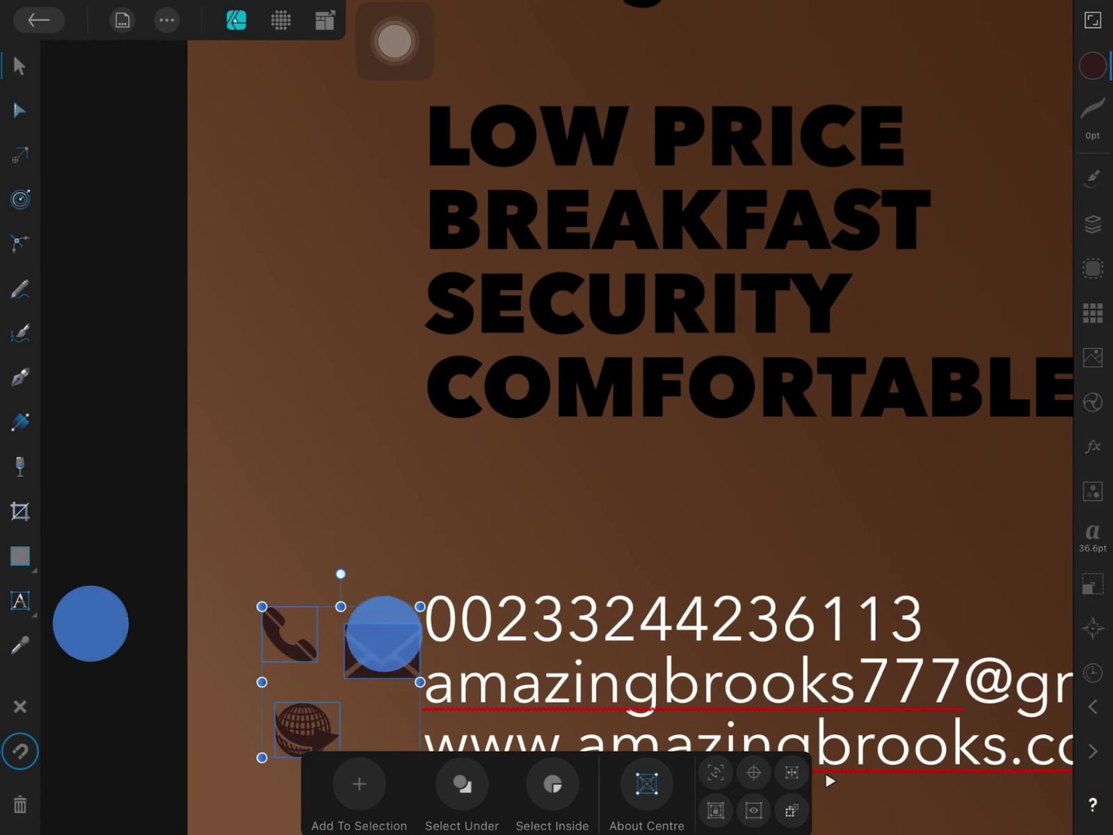
left_click_drag(99, 534, 417, 689)
left_click_drag(262, 757, 292, 727)
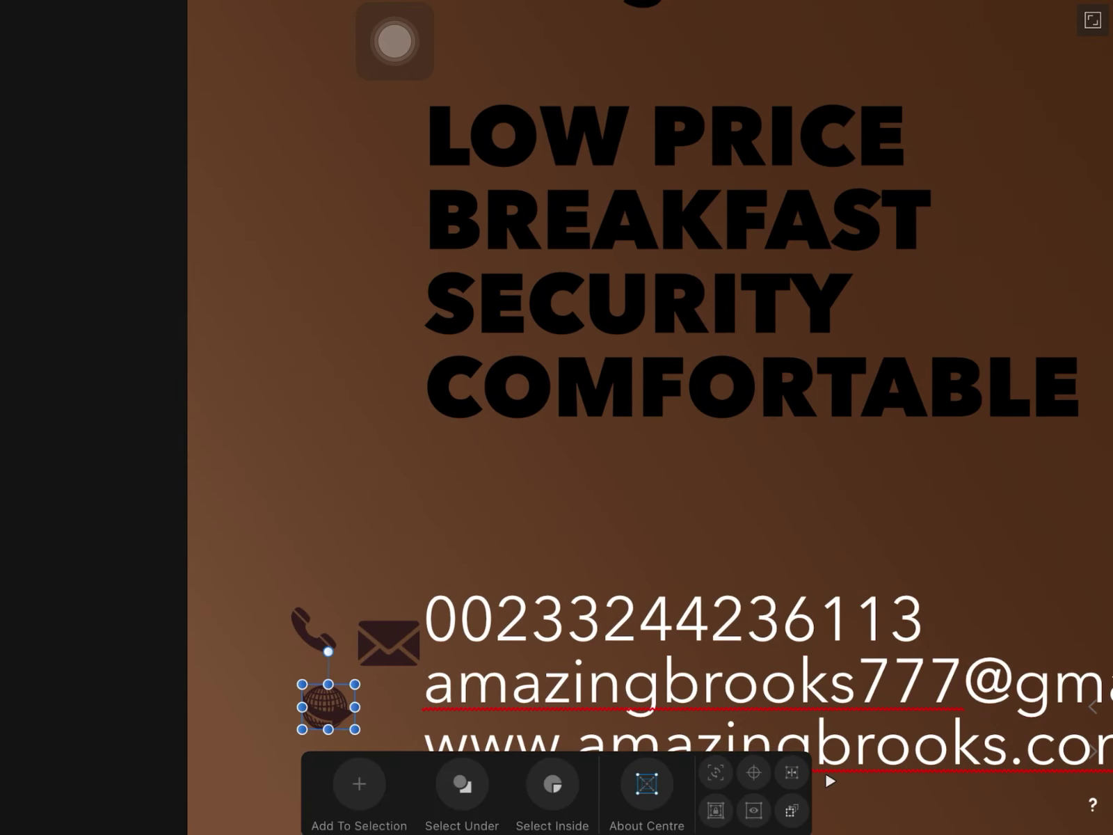
- Move the globe, envelope and phone icons beside the website, e-mail and phone lines
left_click_drag(323, 708, 377, 743)
left_click(383, 654)
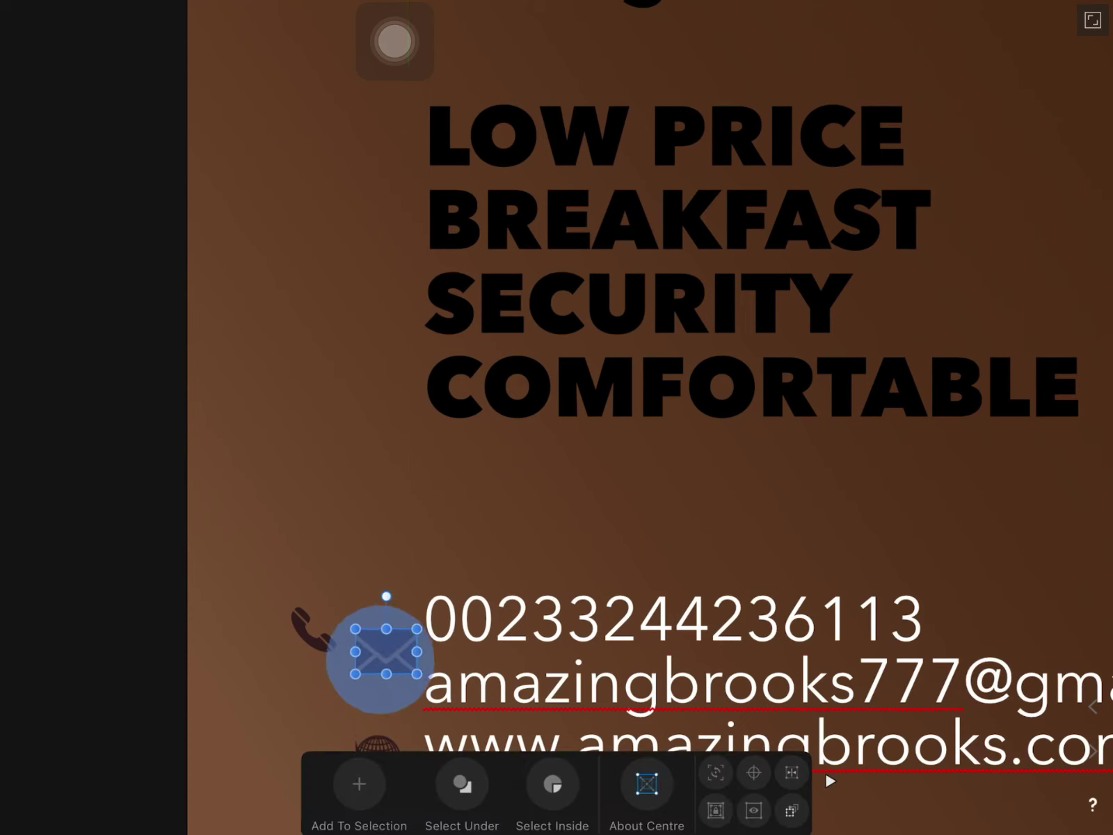
left_click_drag(381, 658, 372, 689)
left_click(313, 628)
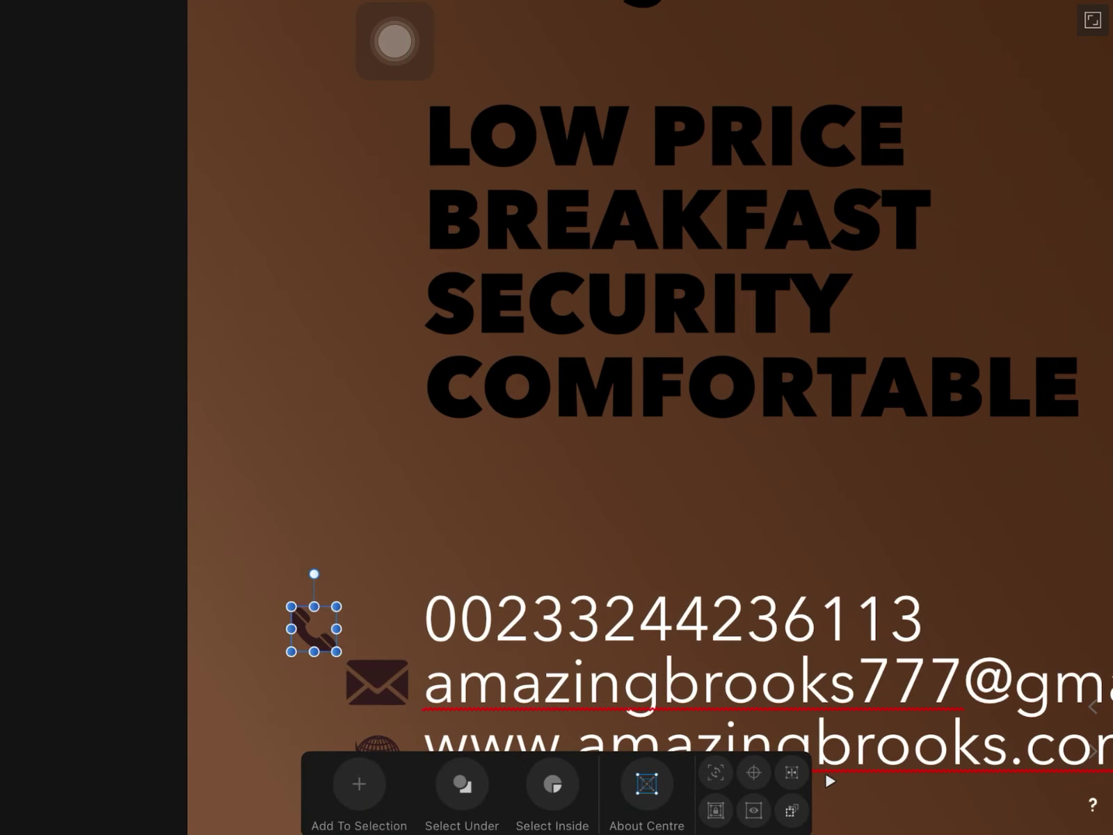
left_click_drag(314, 628, 381, 612)
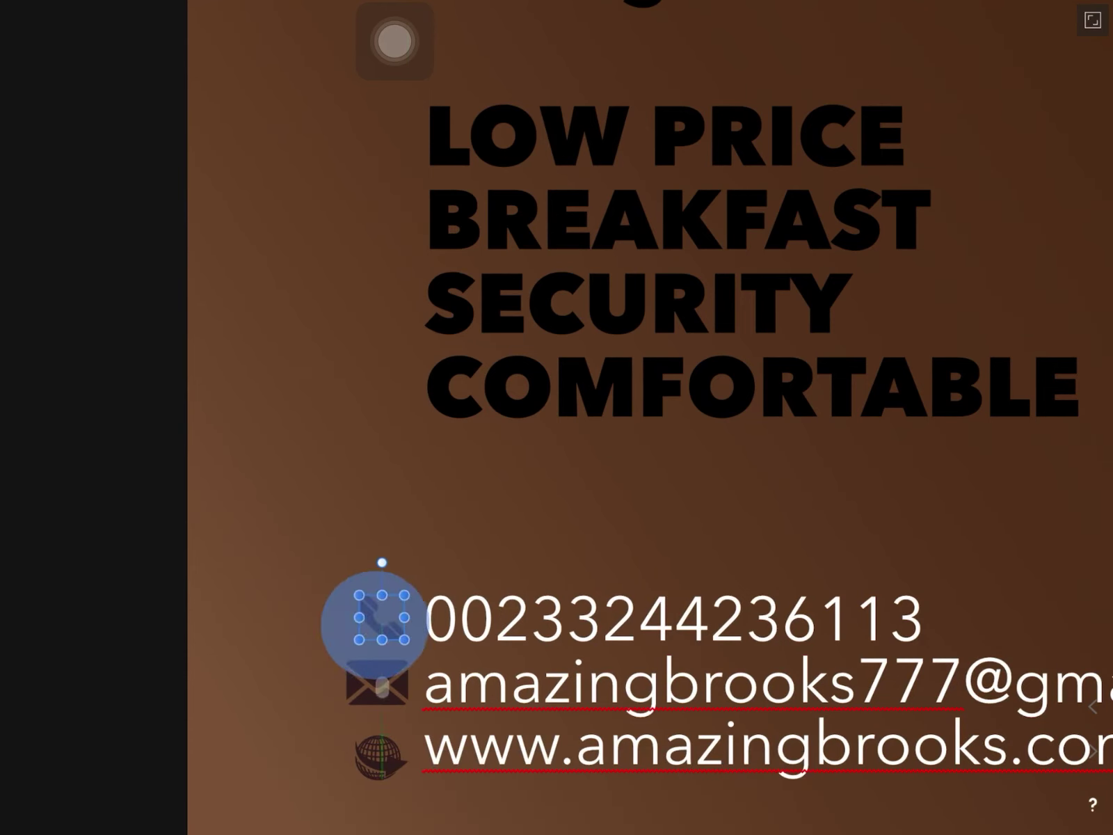
left_click_drag(380, 677, 374, 688)
- Nudge the phone icon left so it aligns with the other icons
left_click(373, 734)
scroll(780, 520, "down", 5)
left_click(357, 589)
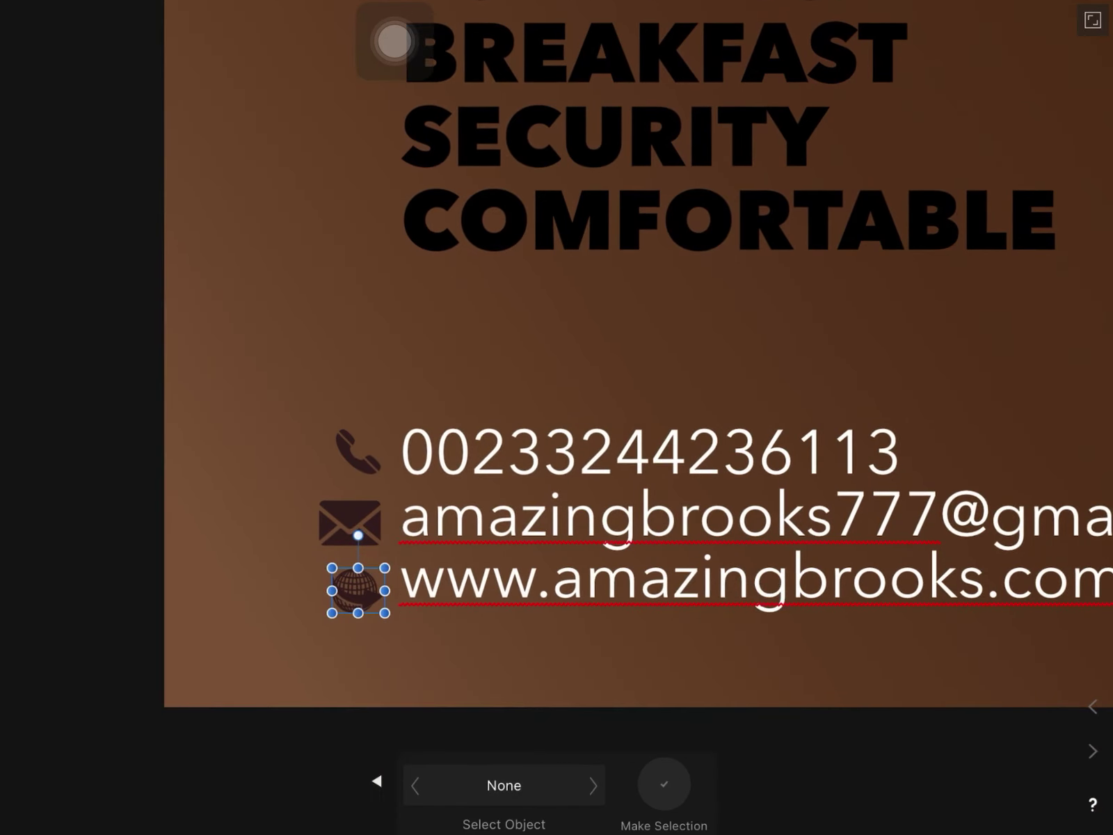
left_click(355, 467)
left_click_drag(354, 468, 349, 459)
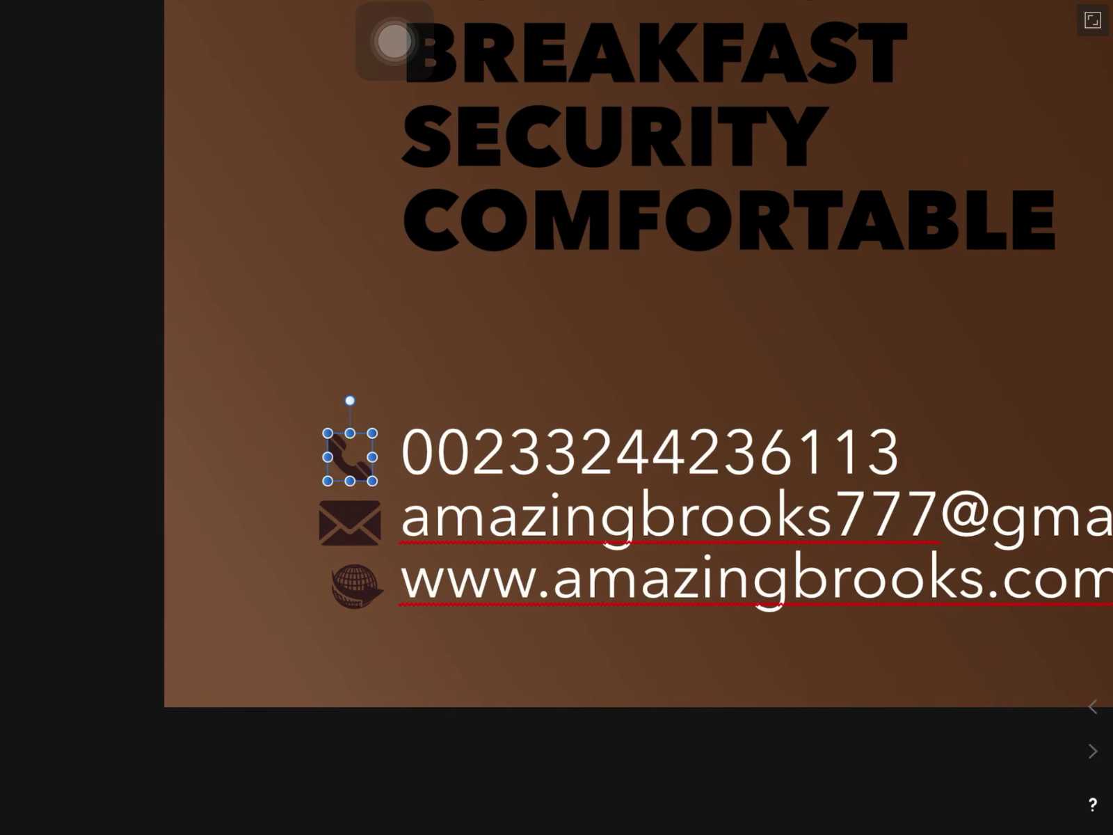
scroll(562, 473, "down", 5)
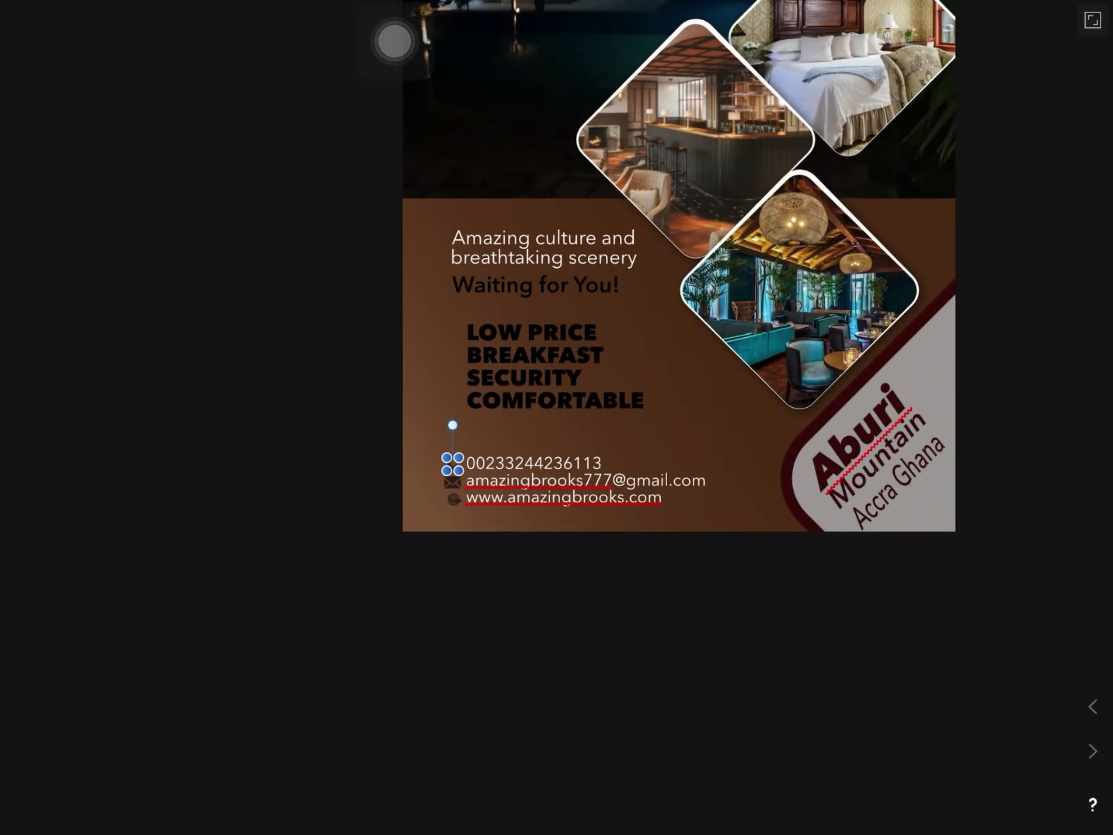
- Draw a small circle bullet and position it beside LOW PRICE
scroll(509, 379, "up", 5)
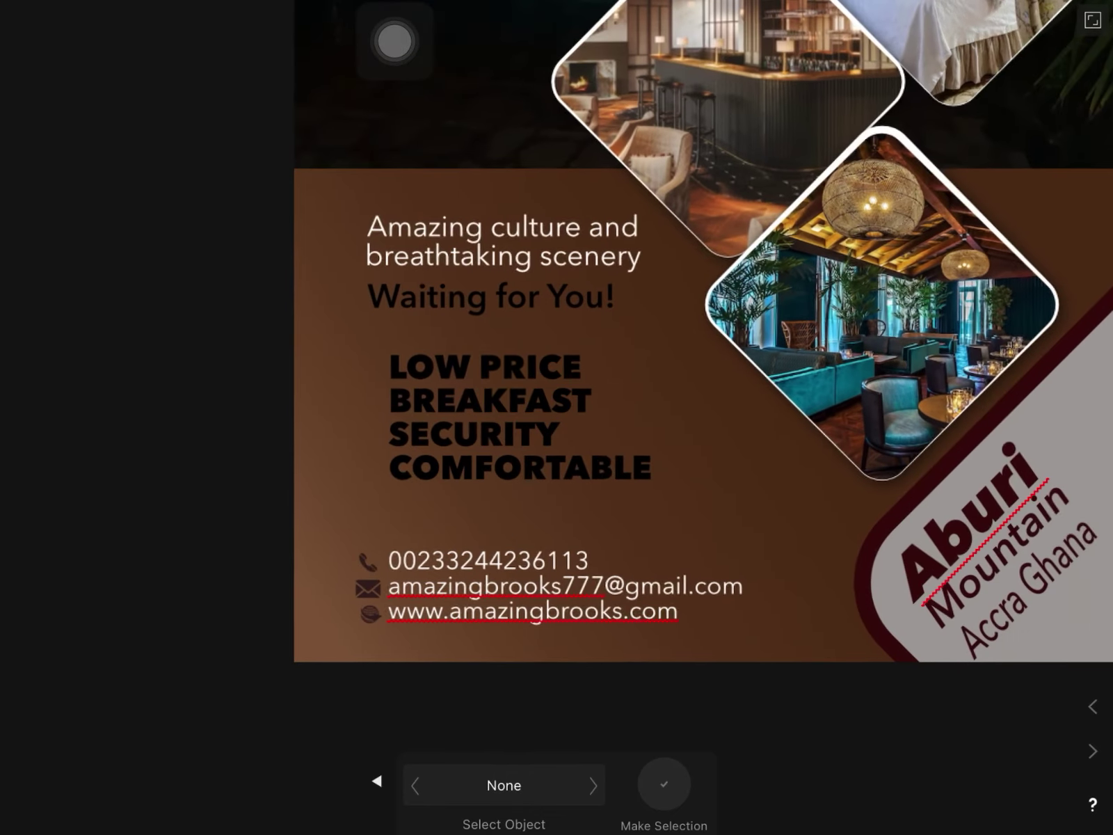
left_click(20, 557)
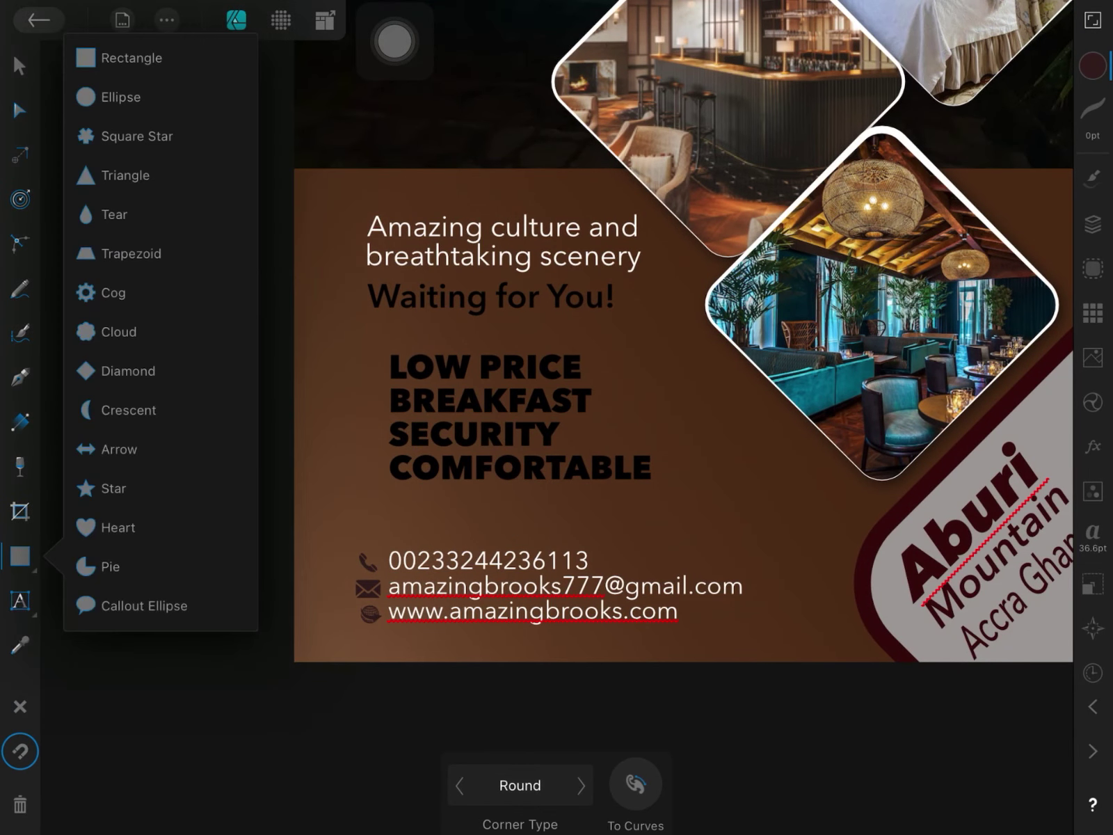
left_click(97, 92)
left_click_drag(351, 359, 377, 382)
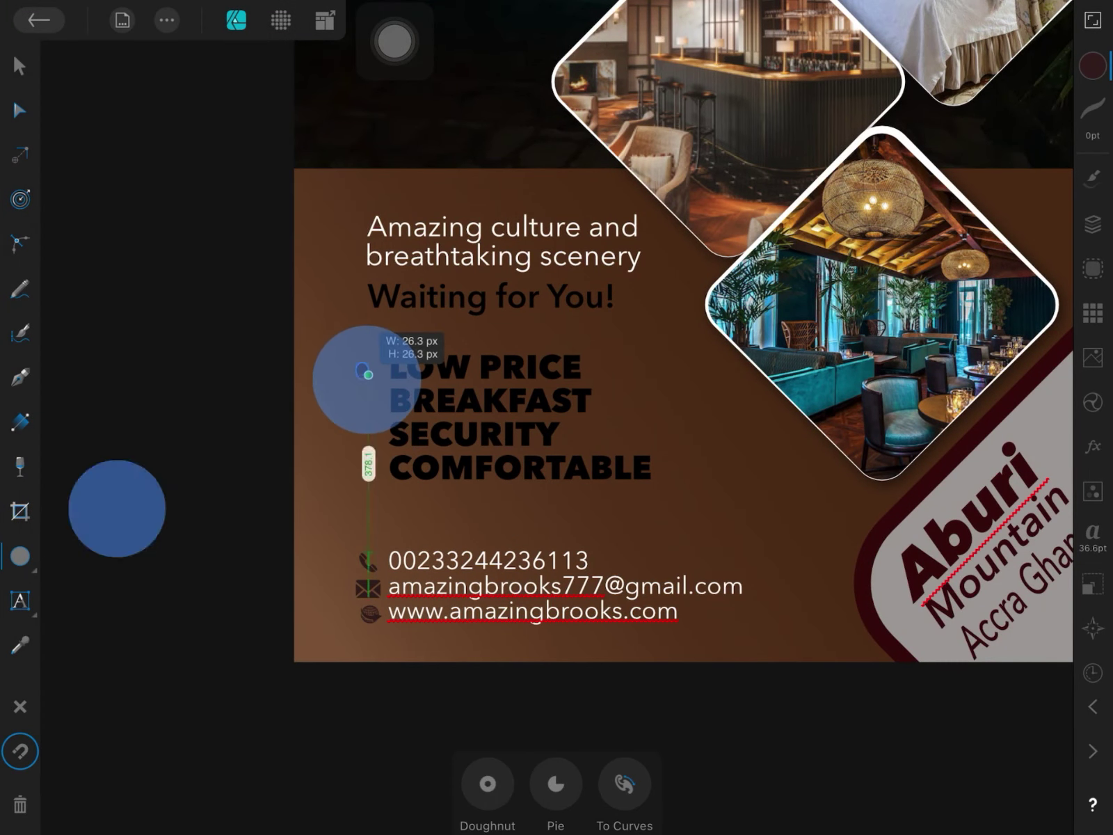
left_click(19, 66)
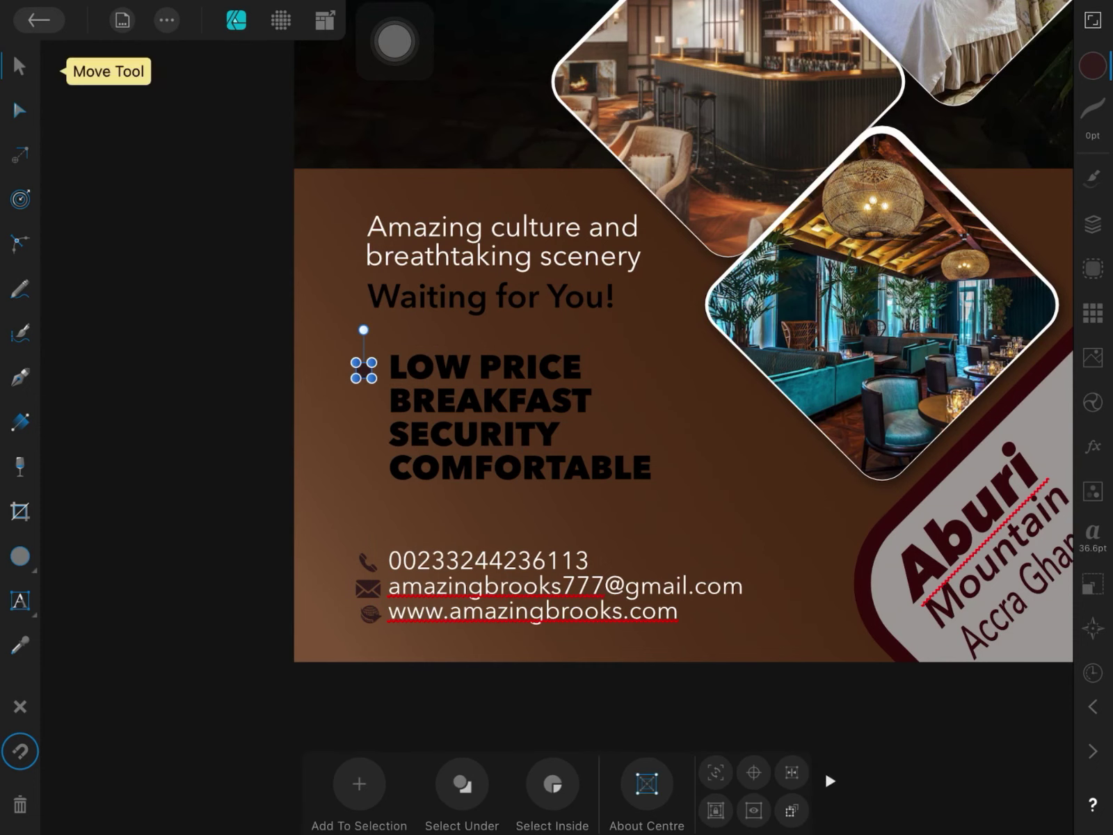
scroll(379, 404, "up", 5)
scroll(436, 339, "down", 1)
mouse_move(318, 216)
left_mouse_down()
mouse_move(338, 206)
mouse_move(338, 286)
left_mouse_up()
- Duplicate the bullet dot for the remaining lines, placing copies beside SECURITY and COMFORTABLE
left_click(339, 203)
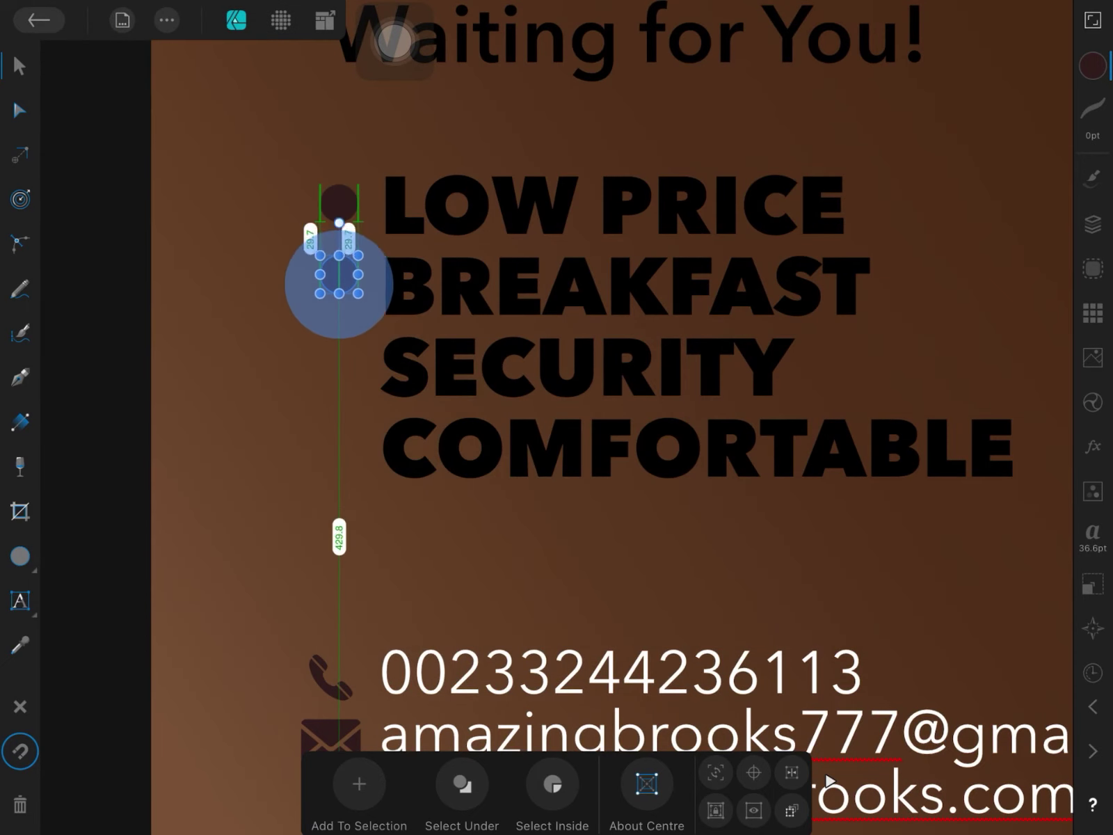
left_click(339, 286)
left_click(223, 90)
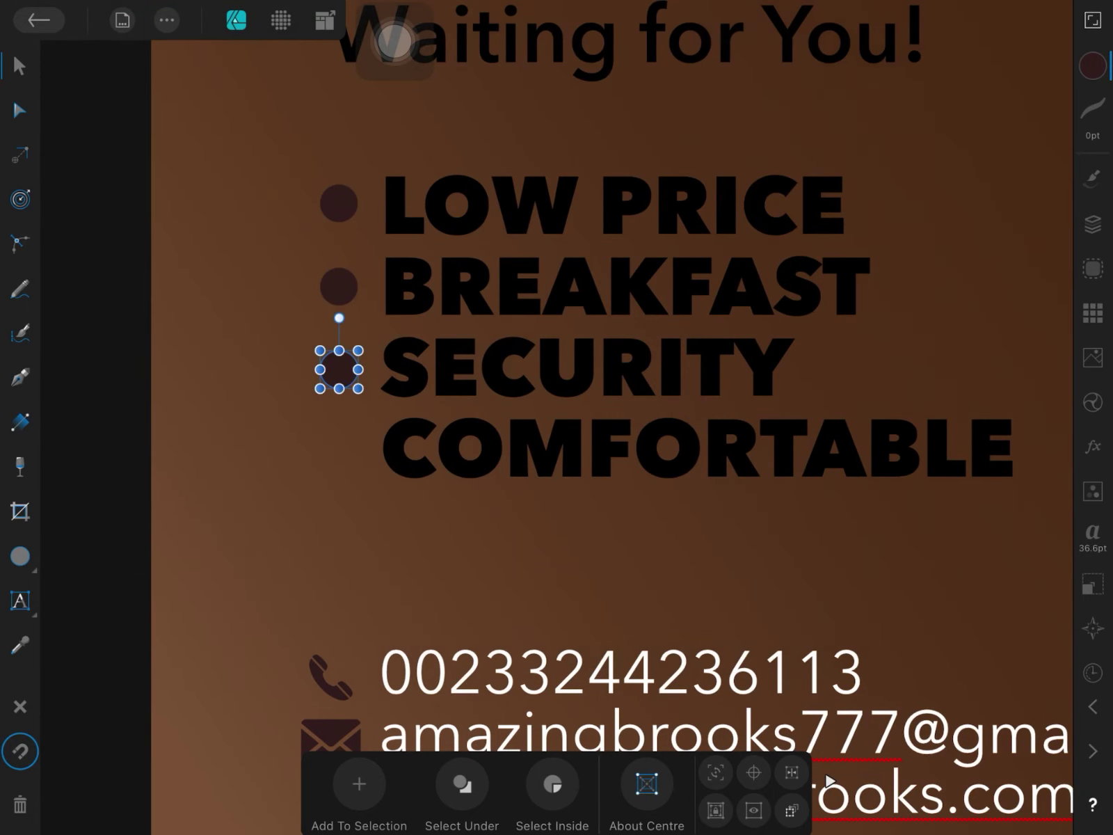
left_click(339, 368)
left_click(224, 90)
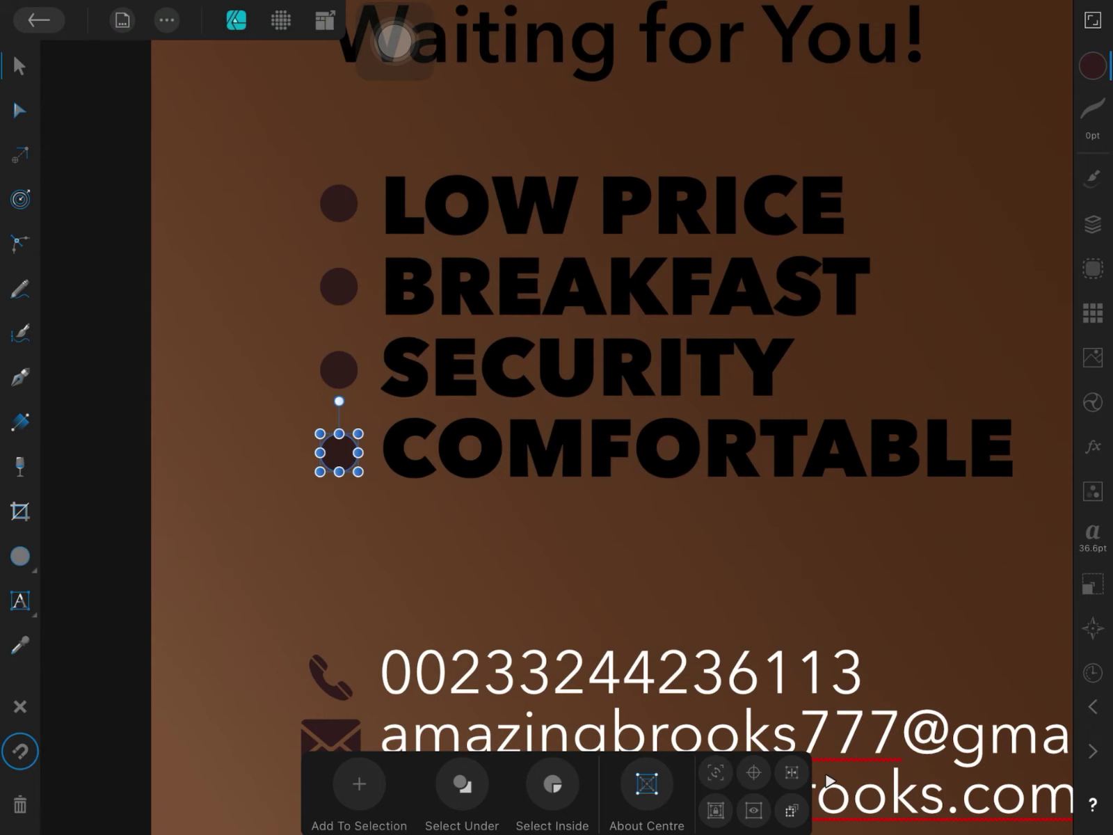
left_click(626, 326)
left_click(1093, 65)
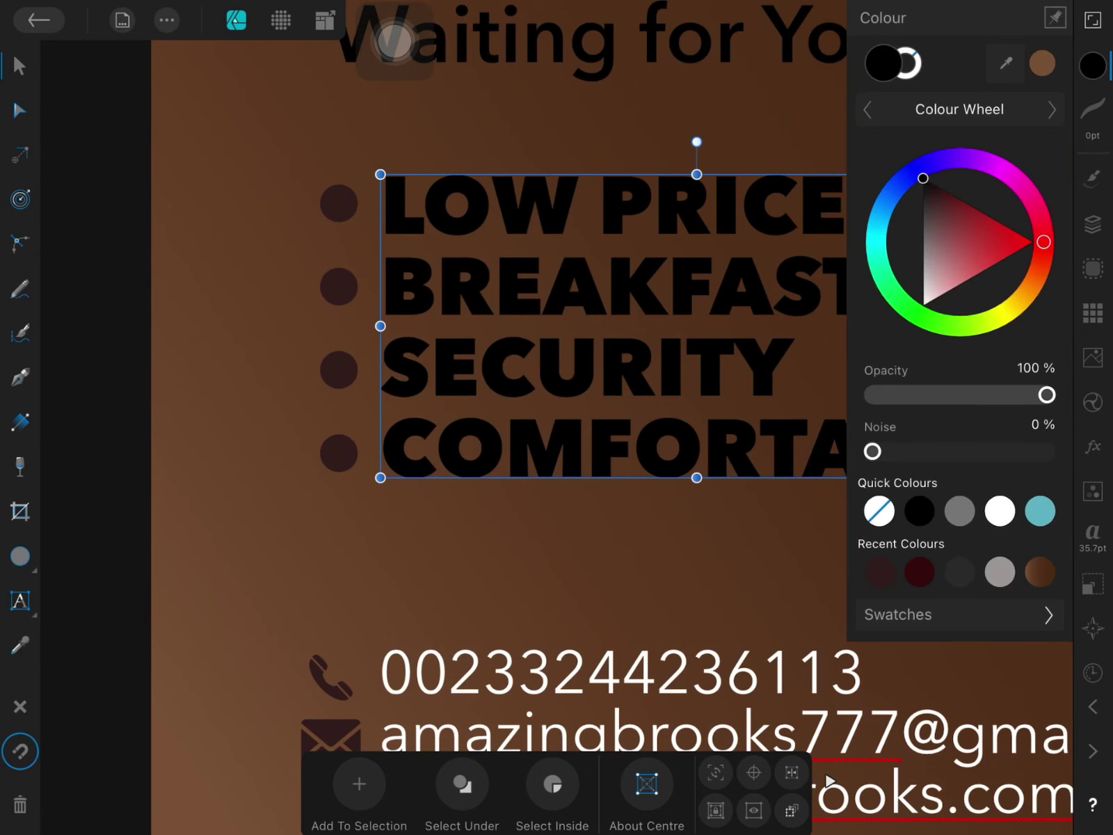
- Colour the bullet list text dark brown and apply a recent brown to 'Waiting for You!'
left_click(880, 572)
left_click(394, 42)
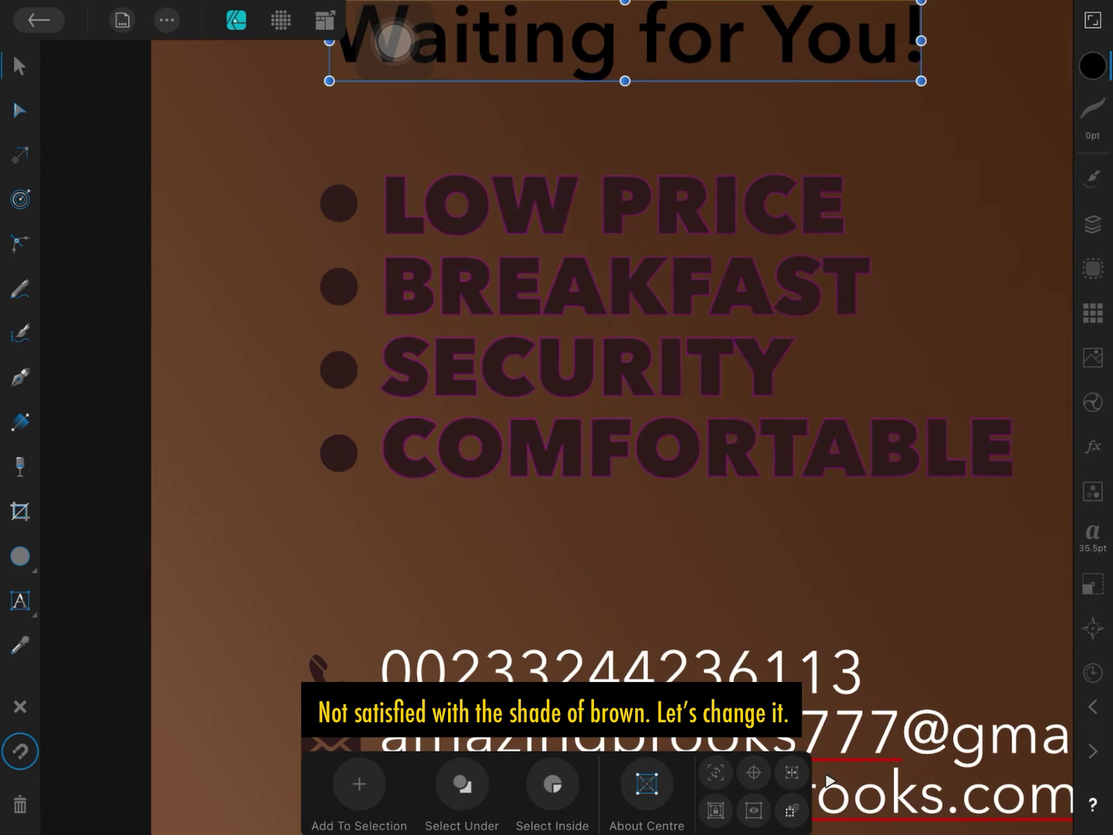
left_click(1092, 66)
left_click(875, 575)
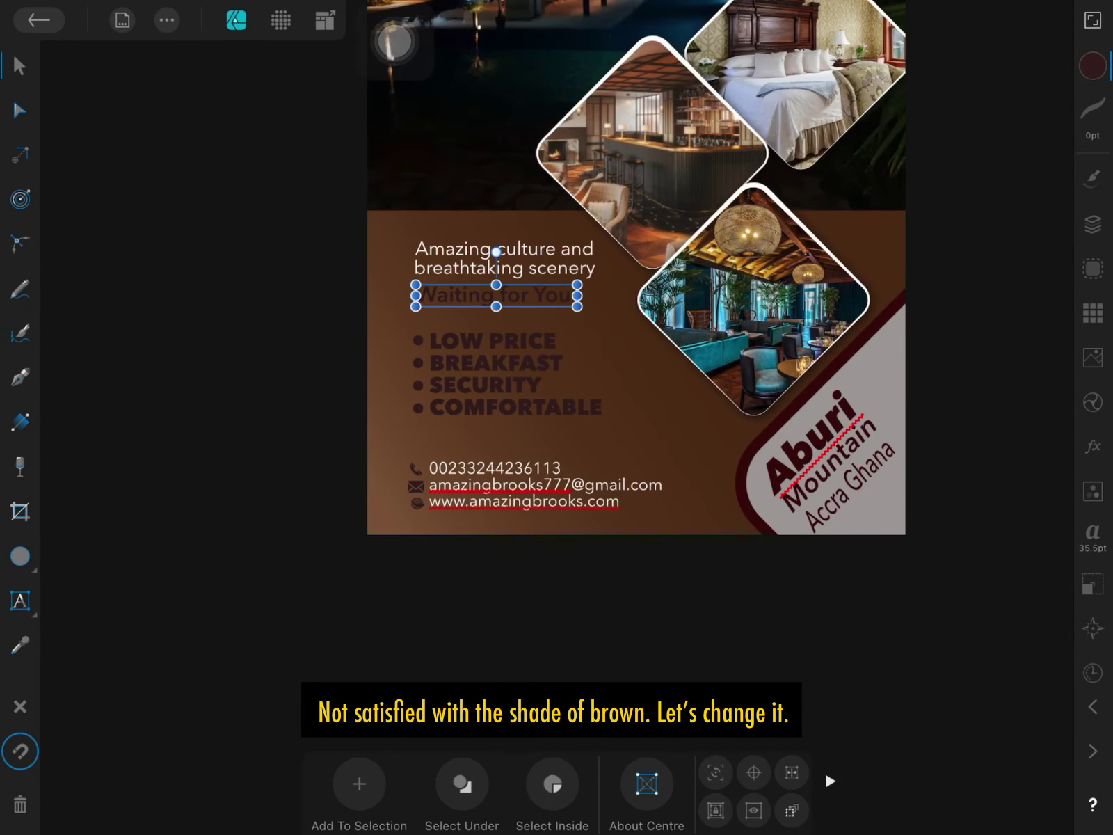
- Darken the bullet text to a deeper maroon and apply that shade to 'Waiting for You!'
left_click(515, 373)
left_click(1093, 65)
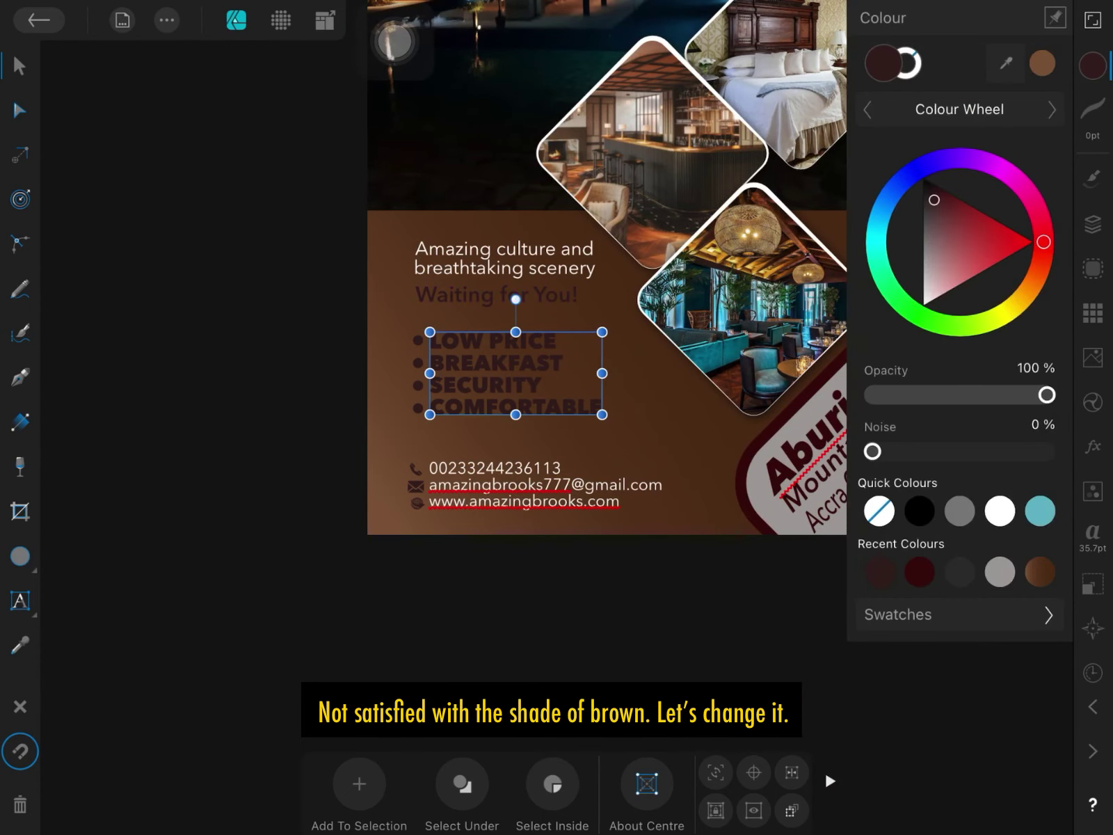
left_click_drag(935, 200, 936, 189)
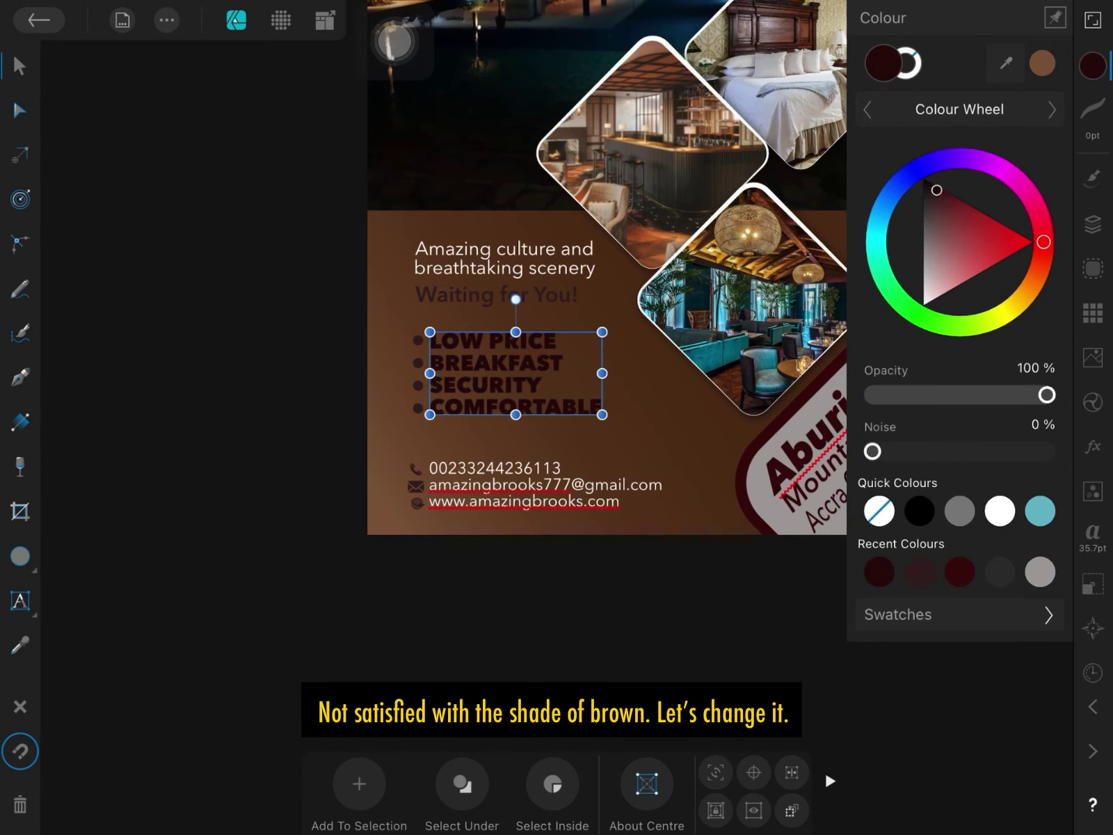
left_click(496, 294)
left_click(1092, 66)
left_click(879, 571)
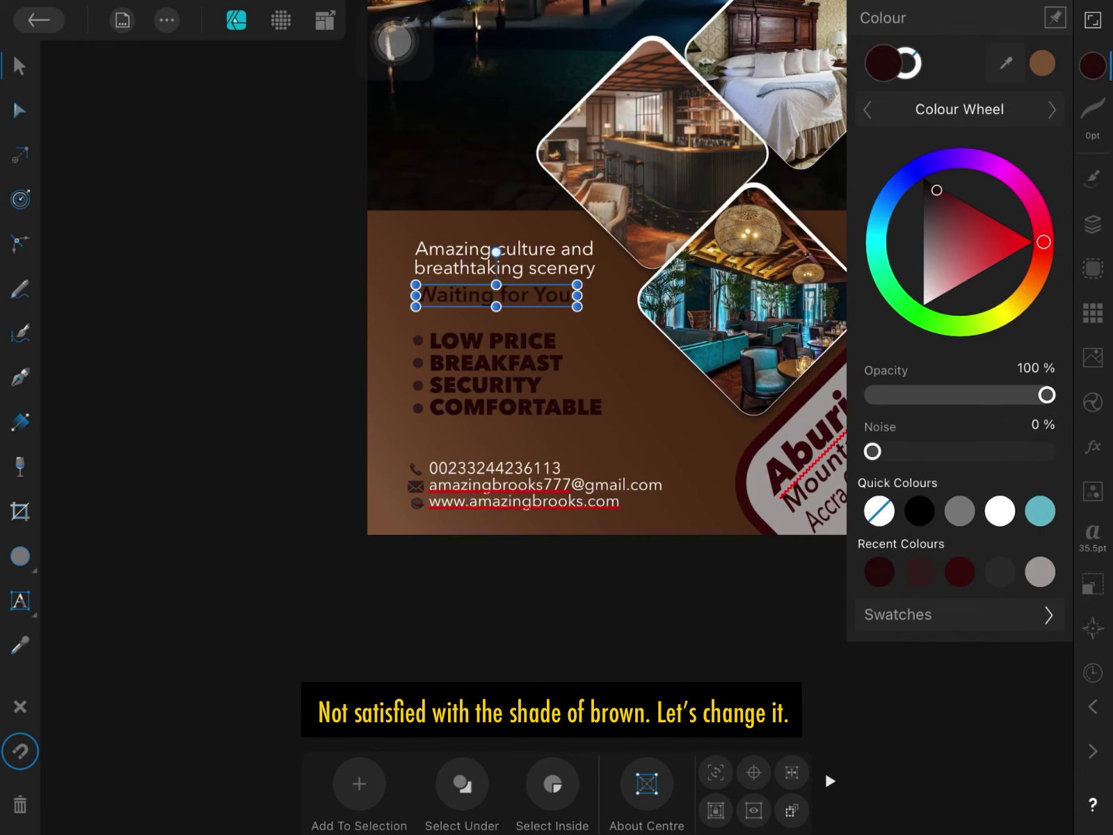
- Apply the same maroon shade to all four bullet dots
left_click_drag(308, 427, 421, 511)
left_click(1092, 65)
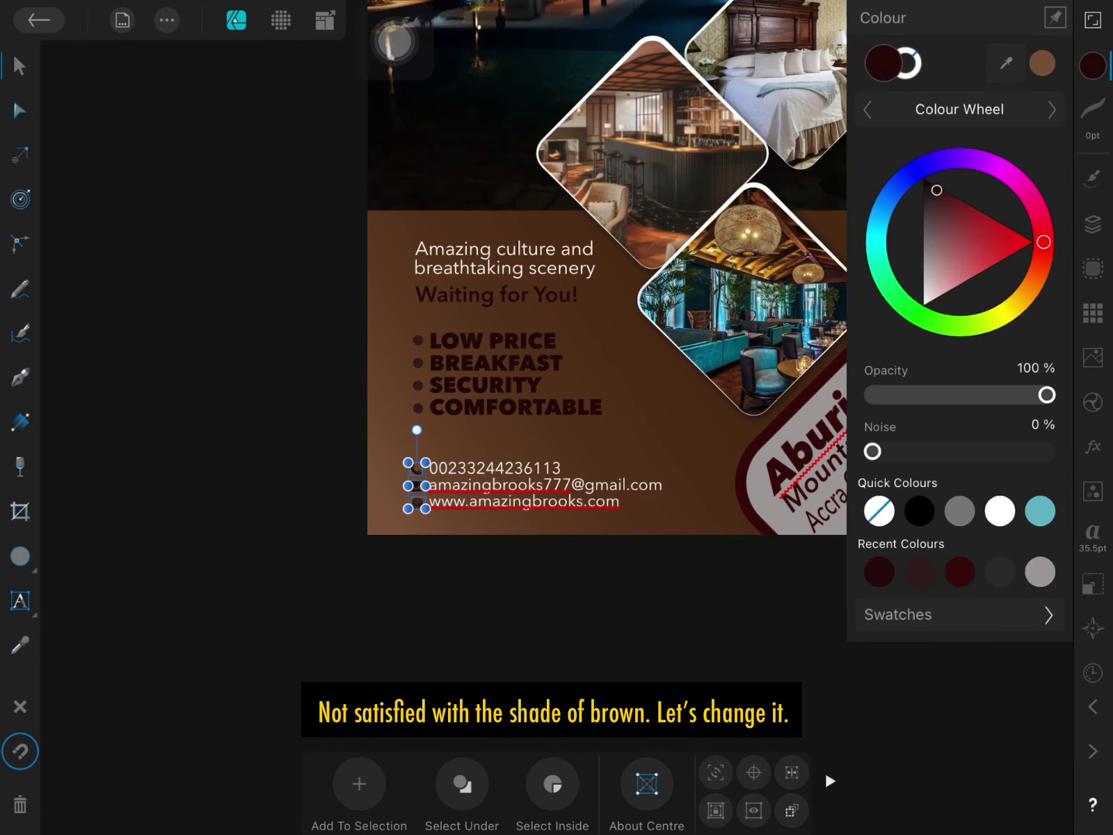
left_click_drag(323, 309, 425, 417)
left_click(1093, 65)
left_click(879, 571)
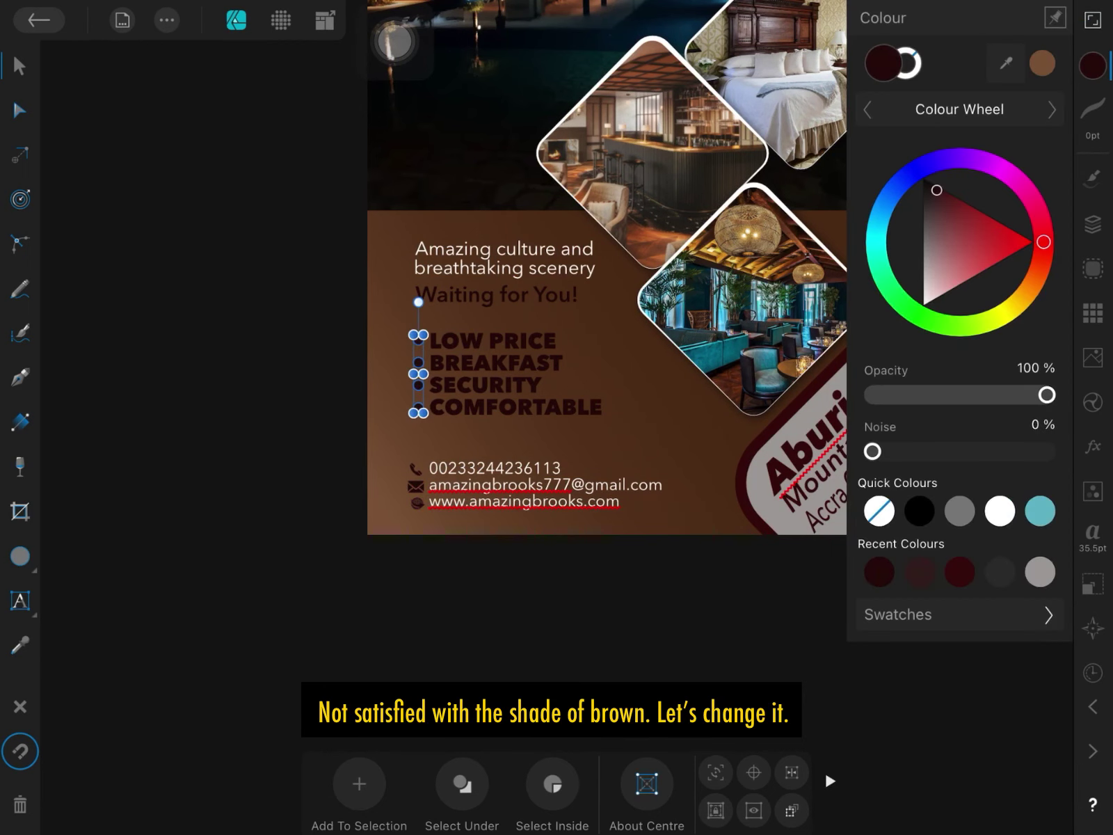
- Check the Aburi Mountain label shape's colour options, leaving them unchanged
left_click(772, 425)
left_click(1093, 65)
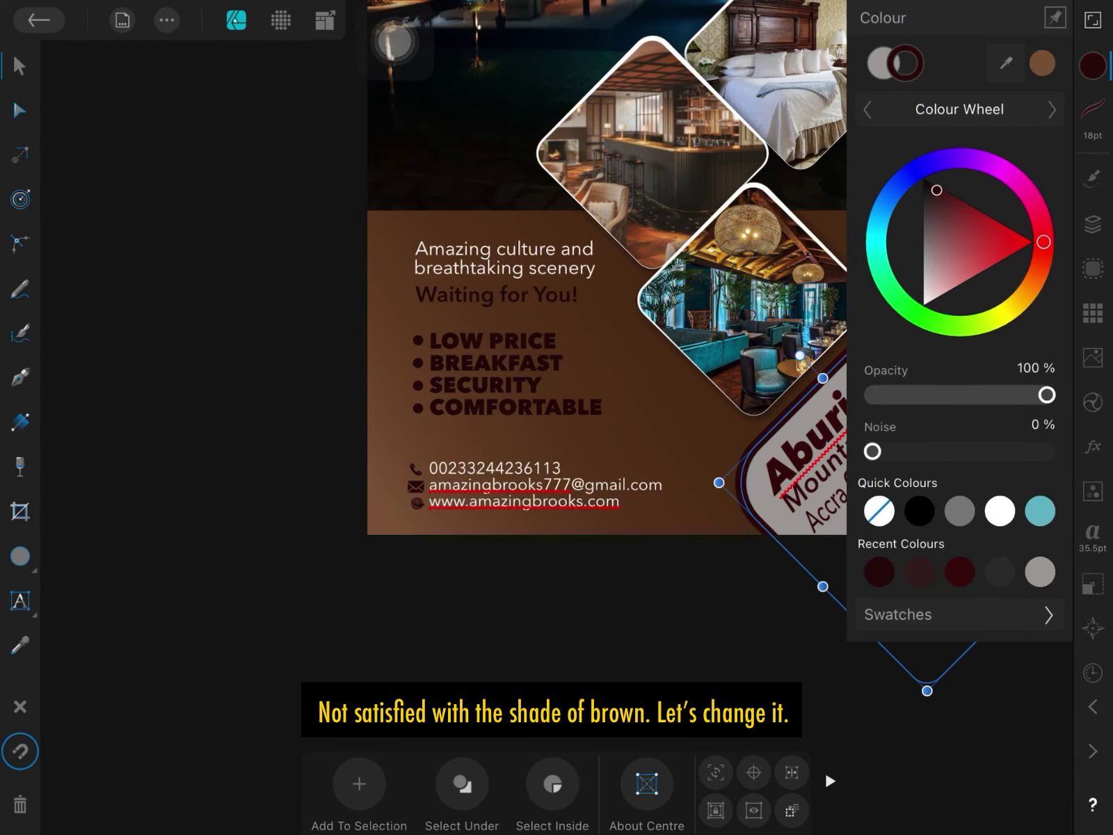
left_click(1092, 66)
left_click(248, 378)
scroll(859, 385, "up", 5)
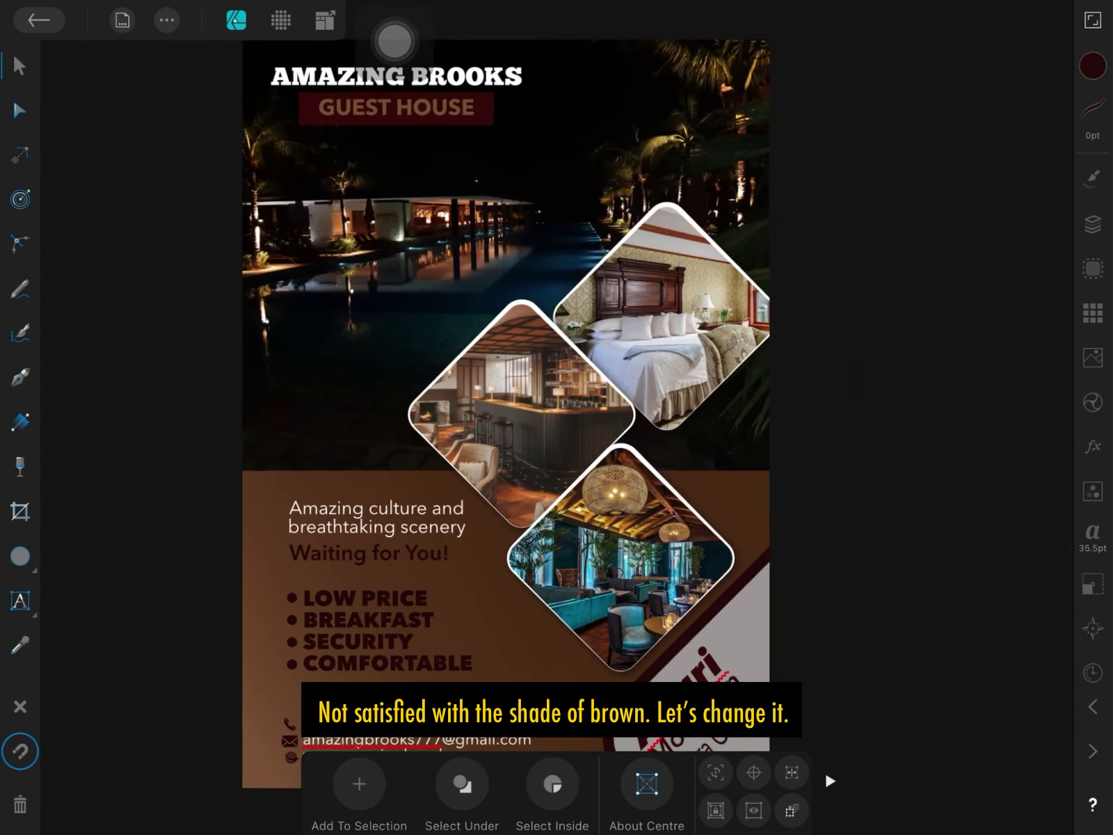
- Fill the GUEST HOUSE banner with the recent maroon swatch
left_click(396, 108)
left_click(1093, 65)
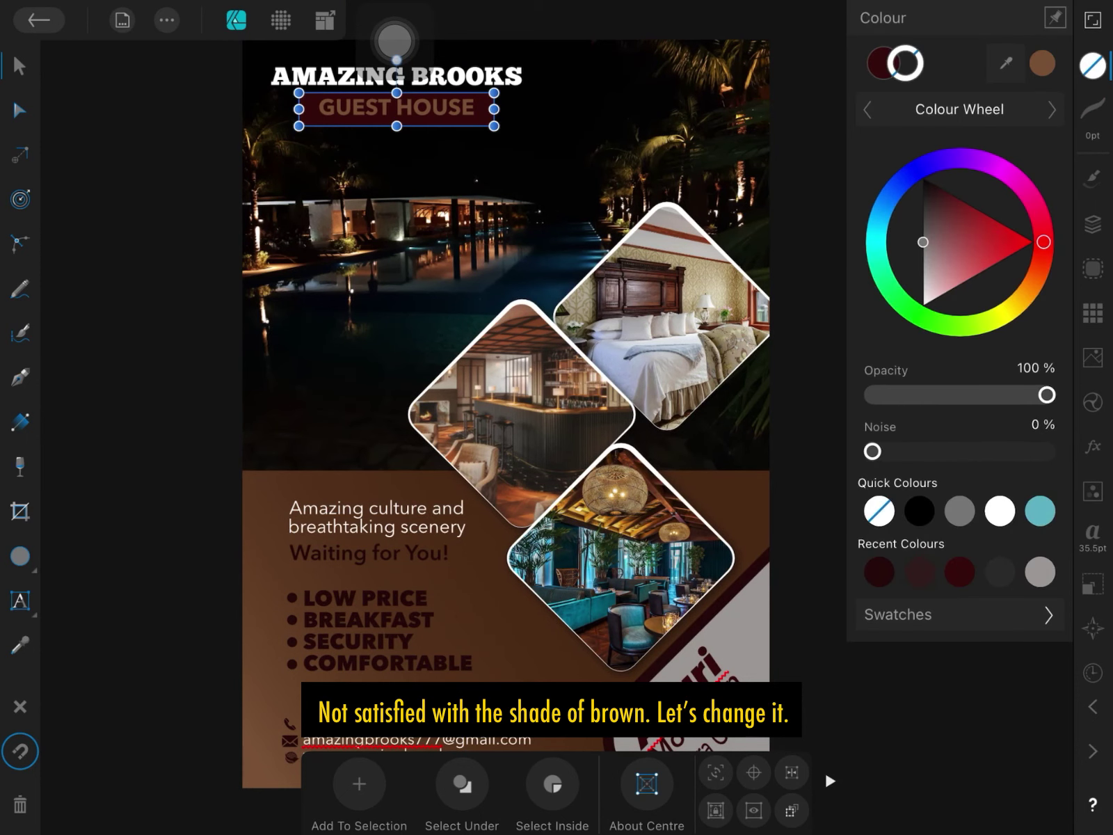
left_click(882, 63)
left_click(878, 573)
left_click(164, 202)
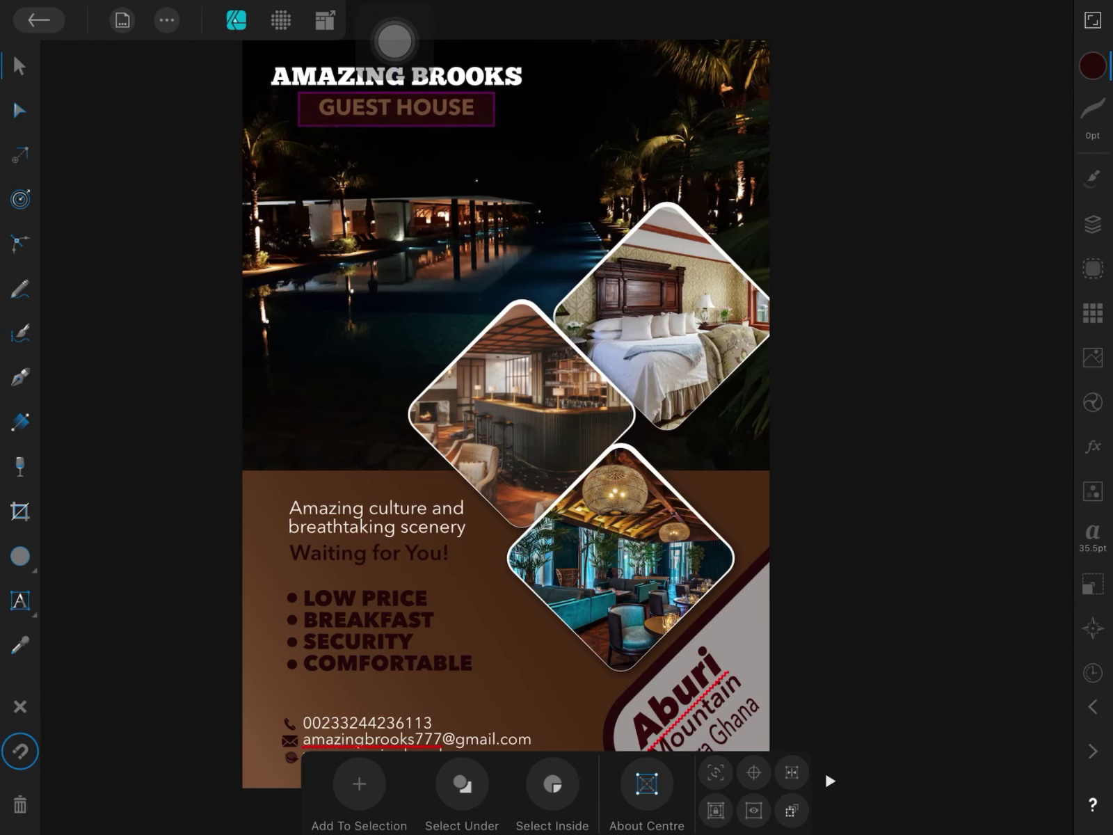
scroll(825, 333, "down", 3)
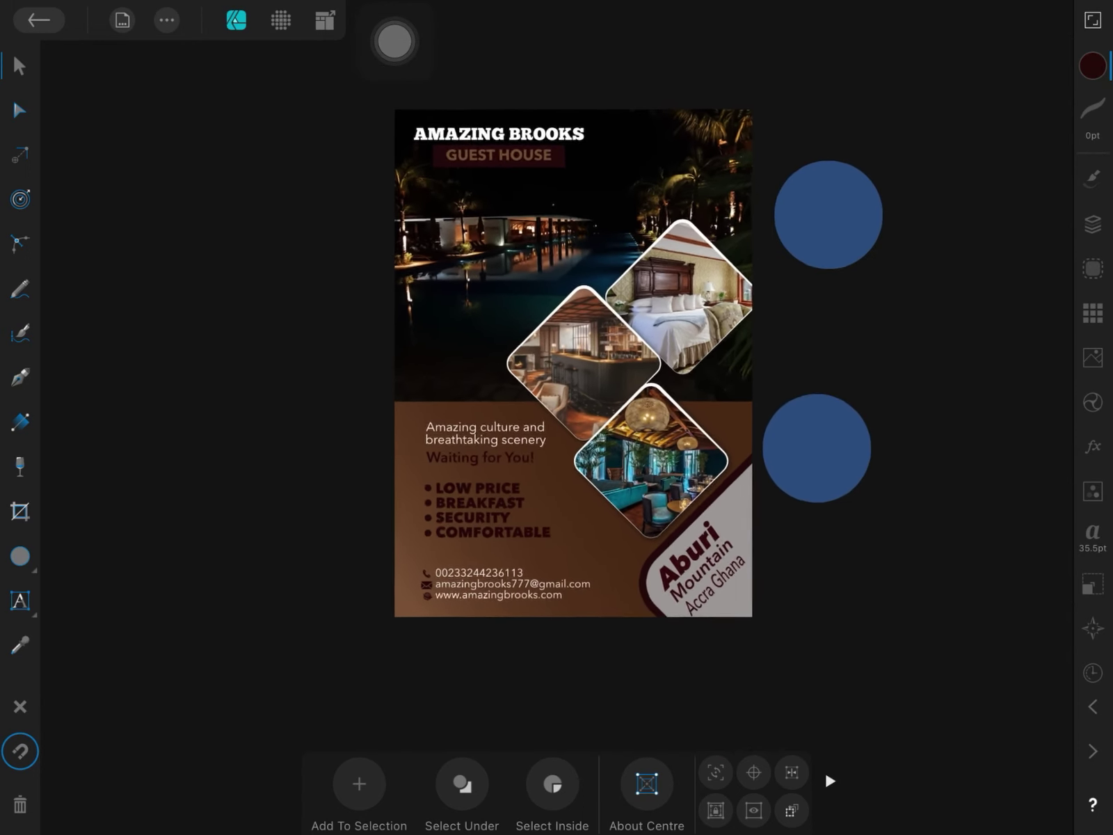
- Redirect the flyer background gradient toward the upper right
left_click(459, 334)
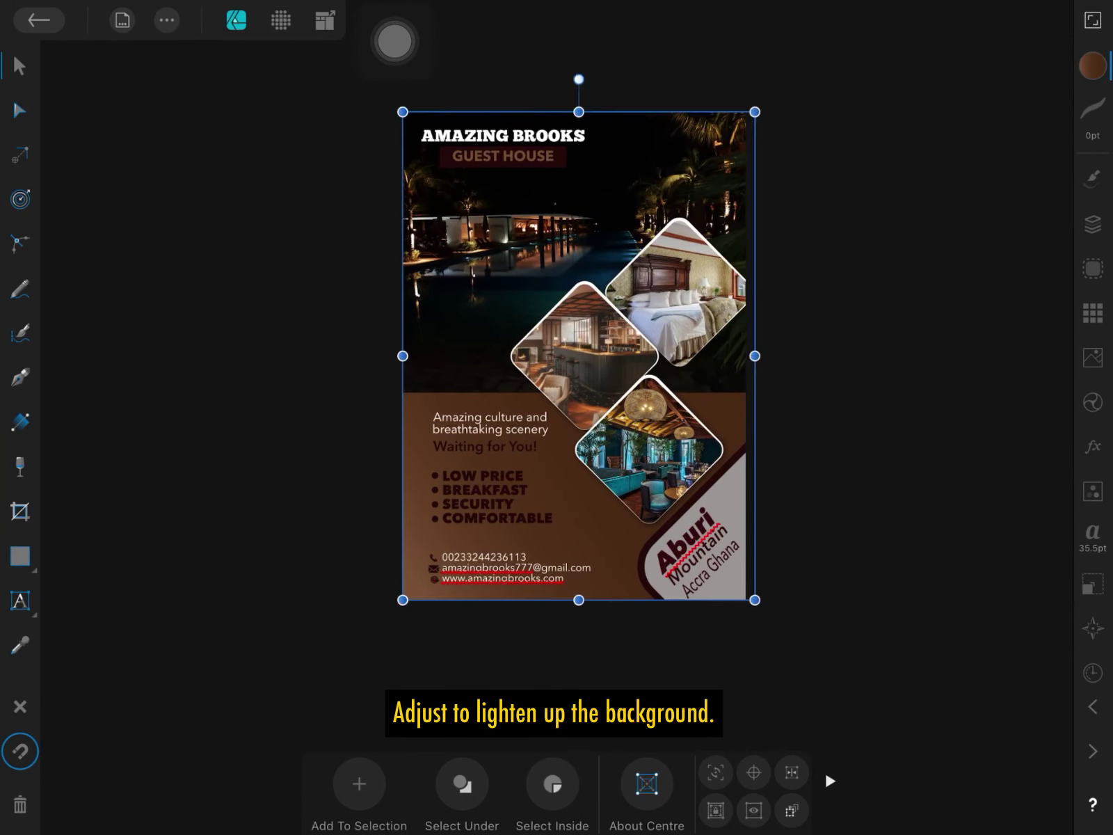
left_click(19, 421)
mouse_move(402, 567)
left_mouse_down()
mouse_move(641, 410)
mouse_move(887, 317)
mouse_move(942, 338)
left_mouse_up()
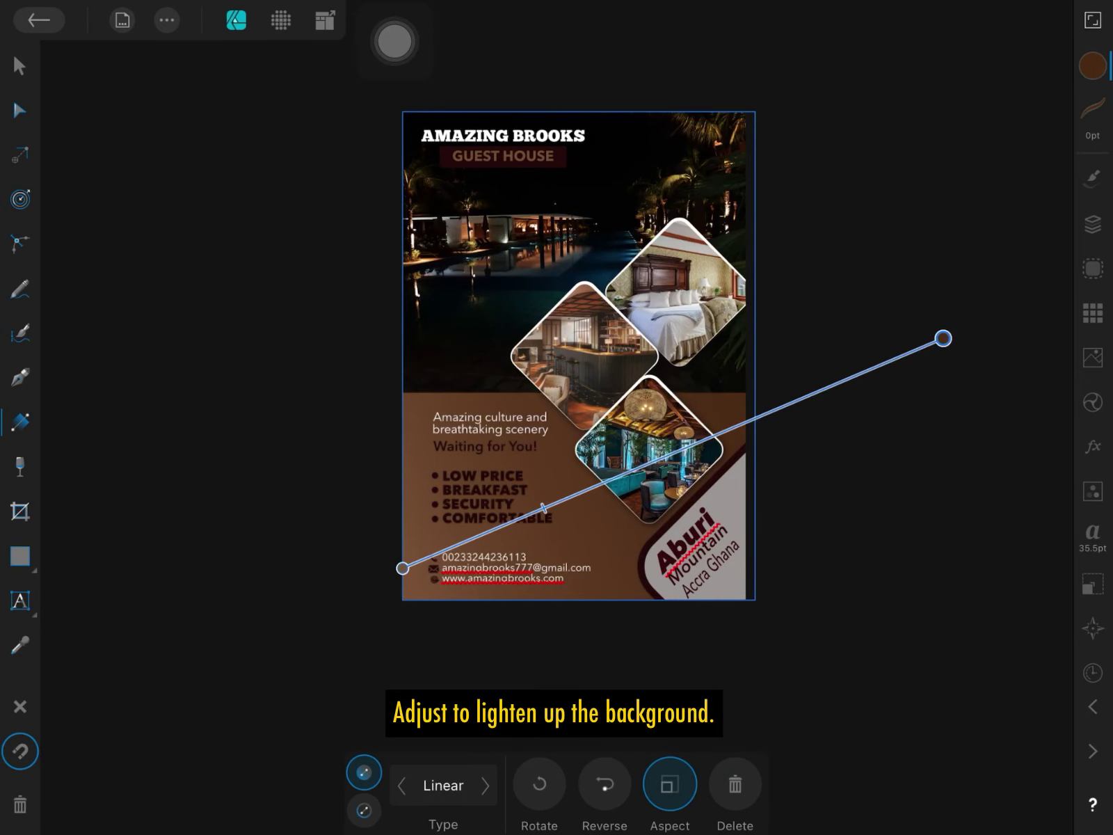
left_click(20, 65)
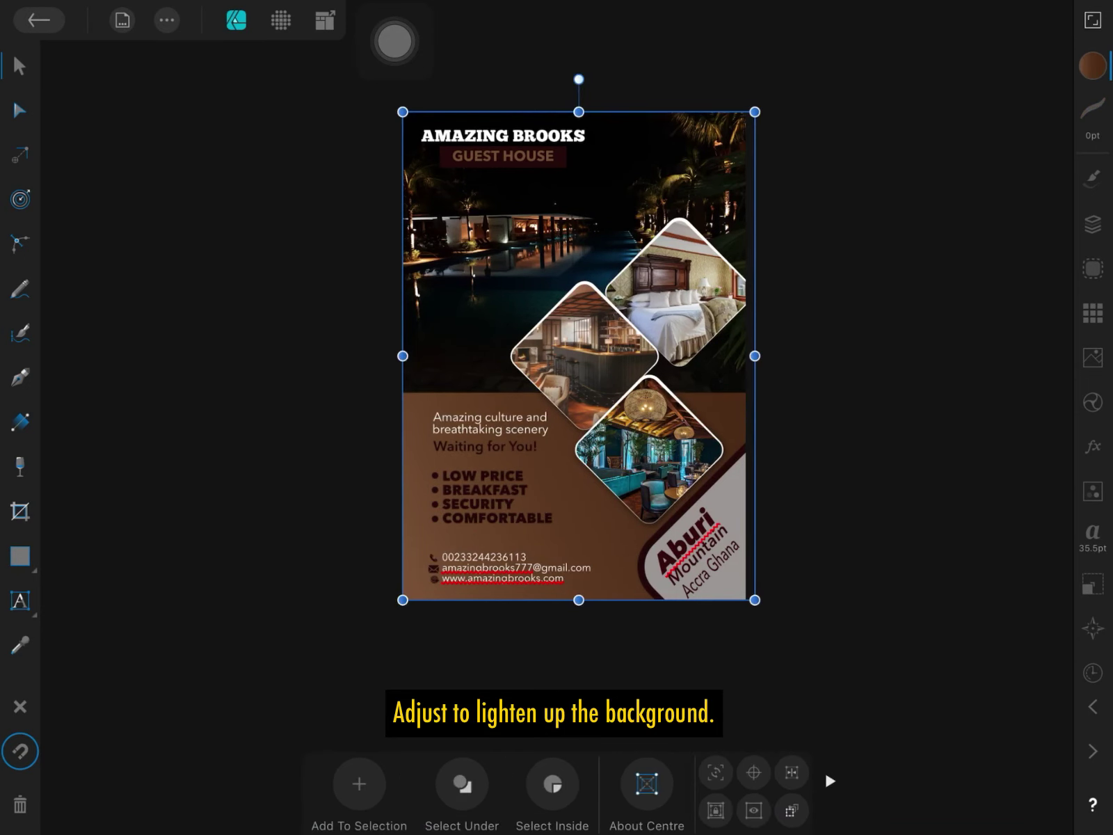
- Raise the outer shadow intensity of the three diamond photo frames to 66%
left_click(647, 453)
left_click(585, 355, "shift")
left_click(675, 292, "shift")
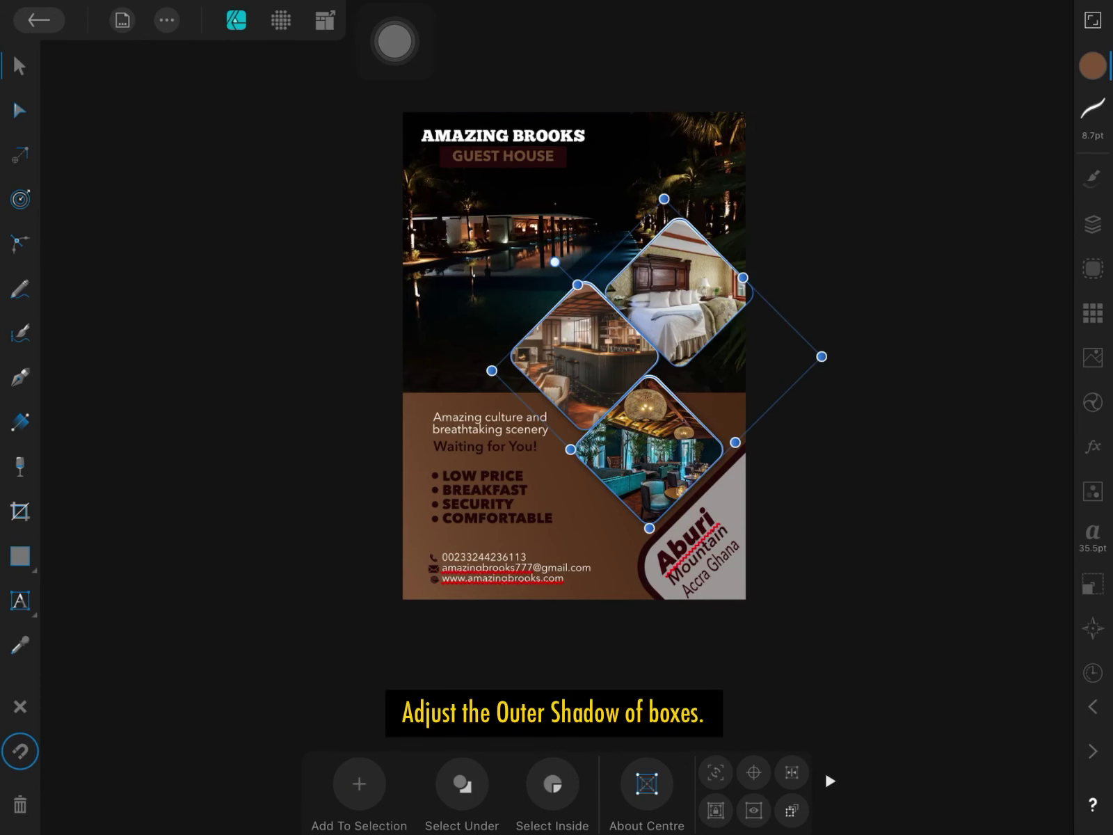
left_click(898, 324)
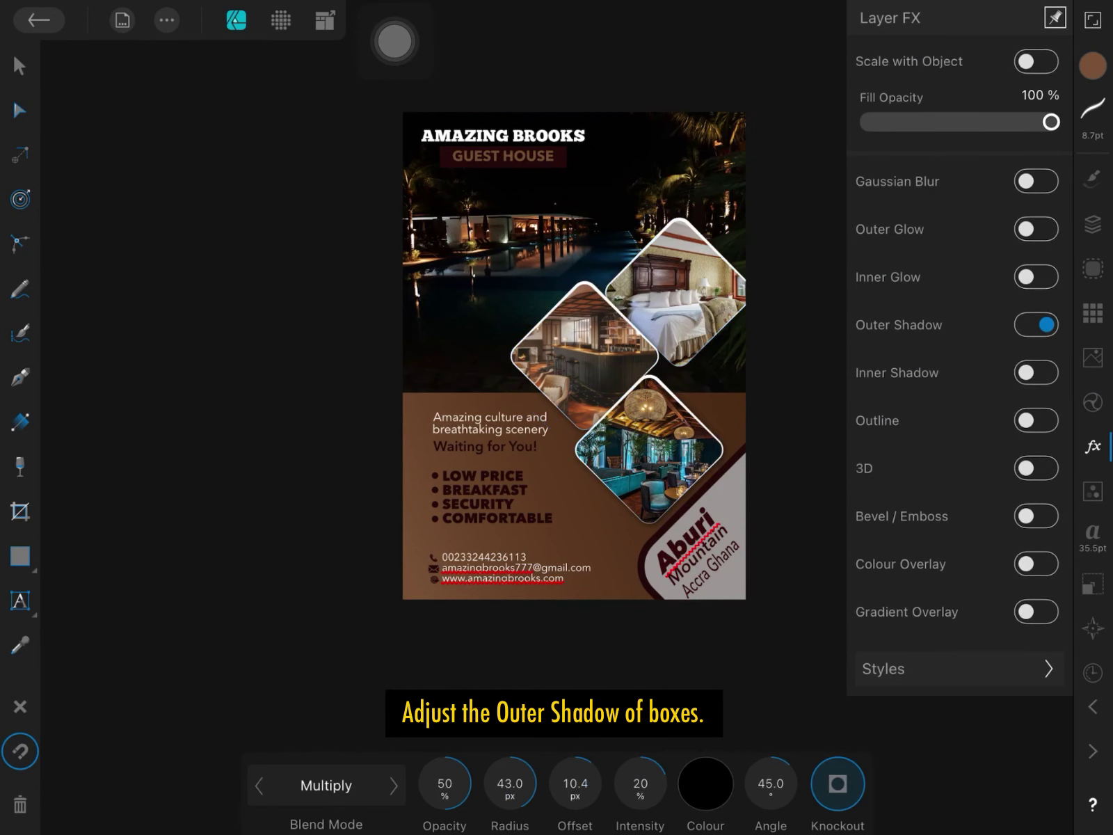
left_click_drag(640, 783, 789, 772)
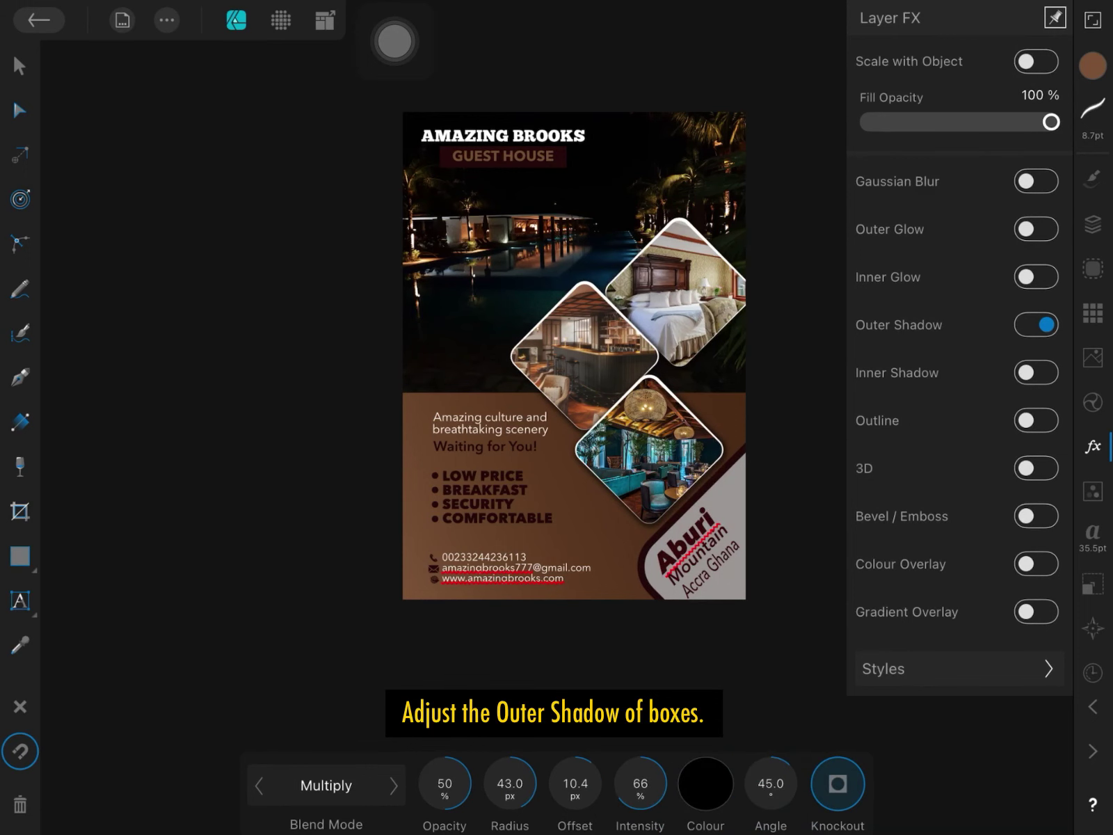
left_click(19, 66)
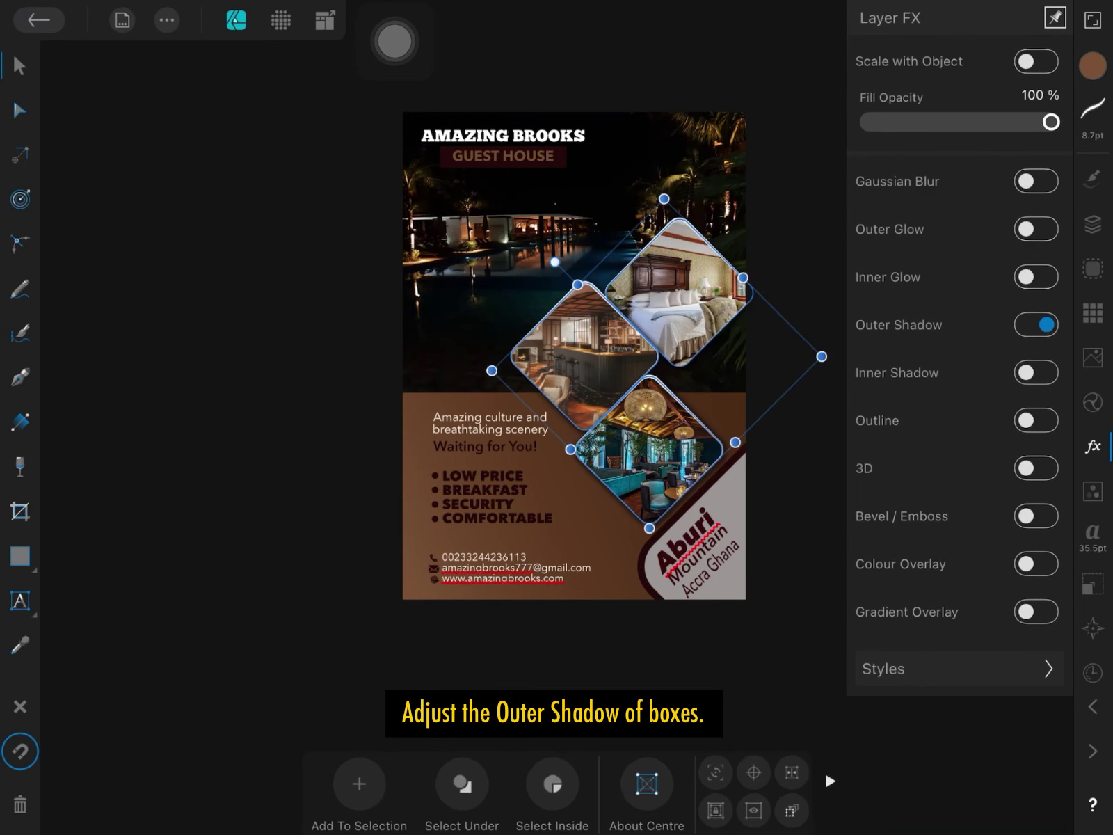
left_click(1092, 446)
left_click(209, 417)
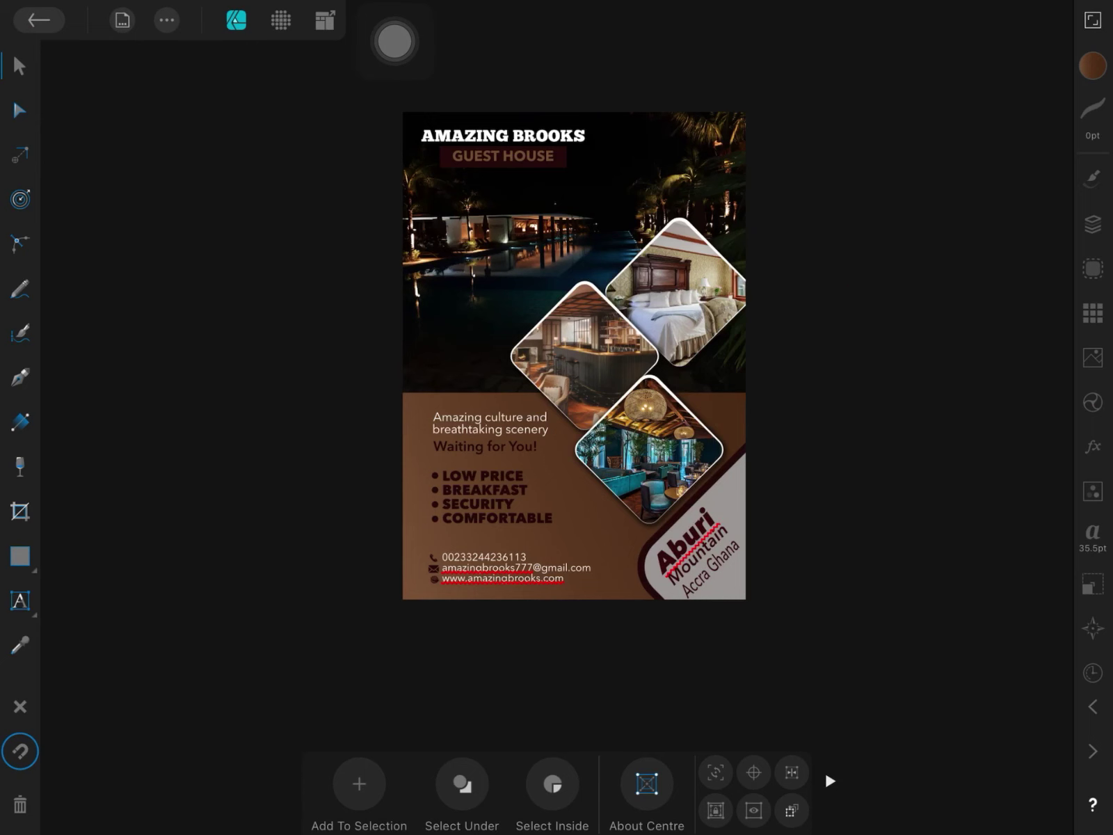
left_click(709, 567)
scroll(730, 522, "up", 5)
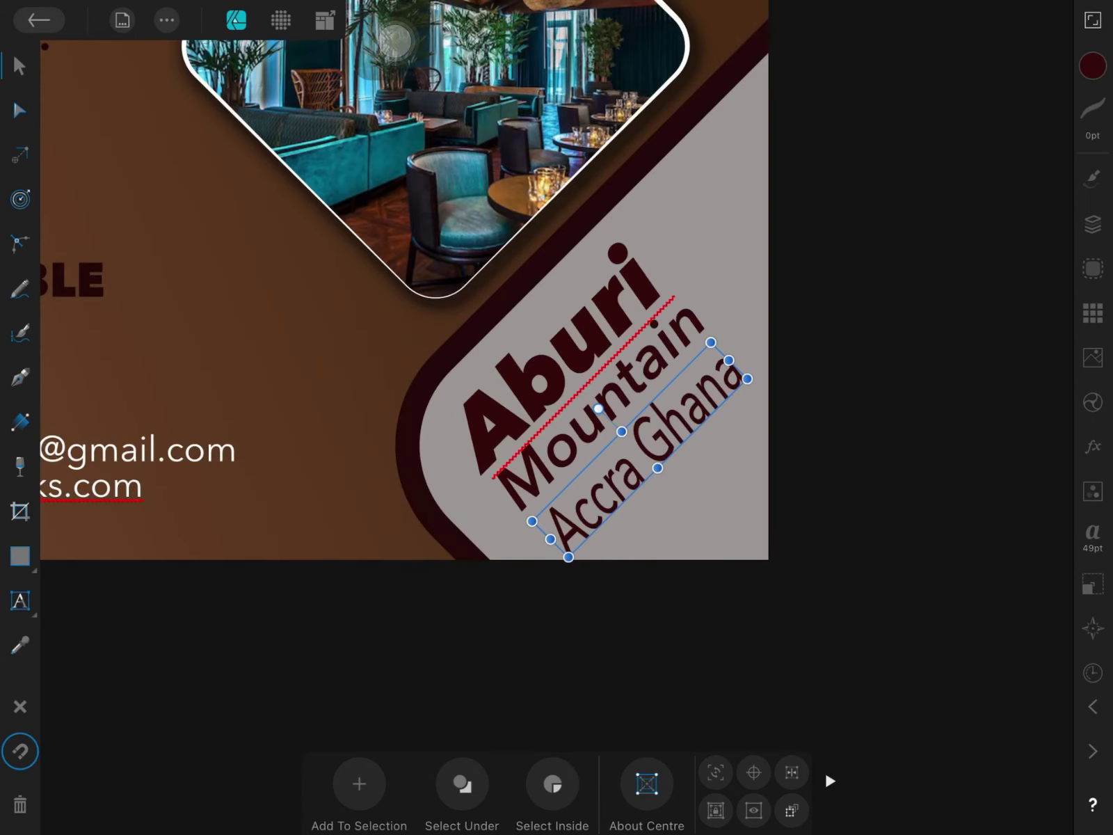
left_click(20, 600)
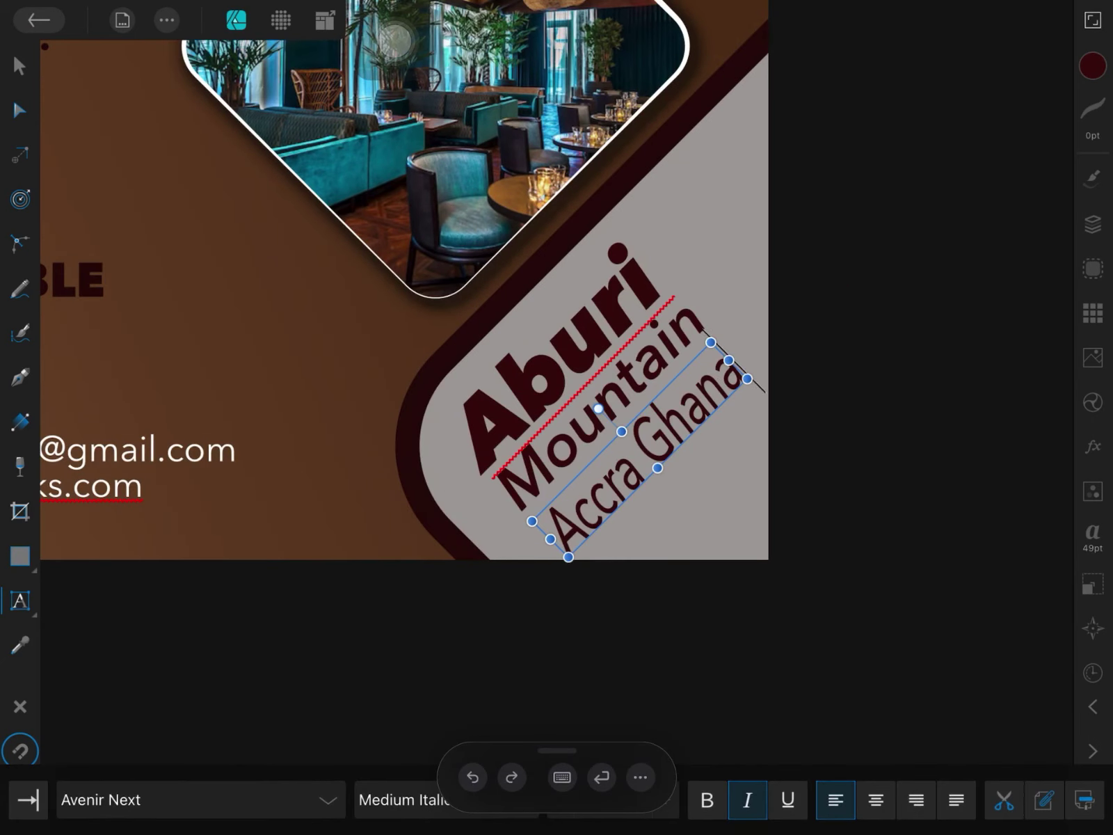
key("BackSpace")
key("BackSpace")
key("BackSpace")
key("BackSpace")
key("BackSpace")
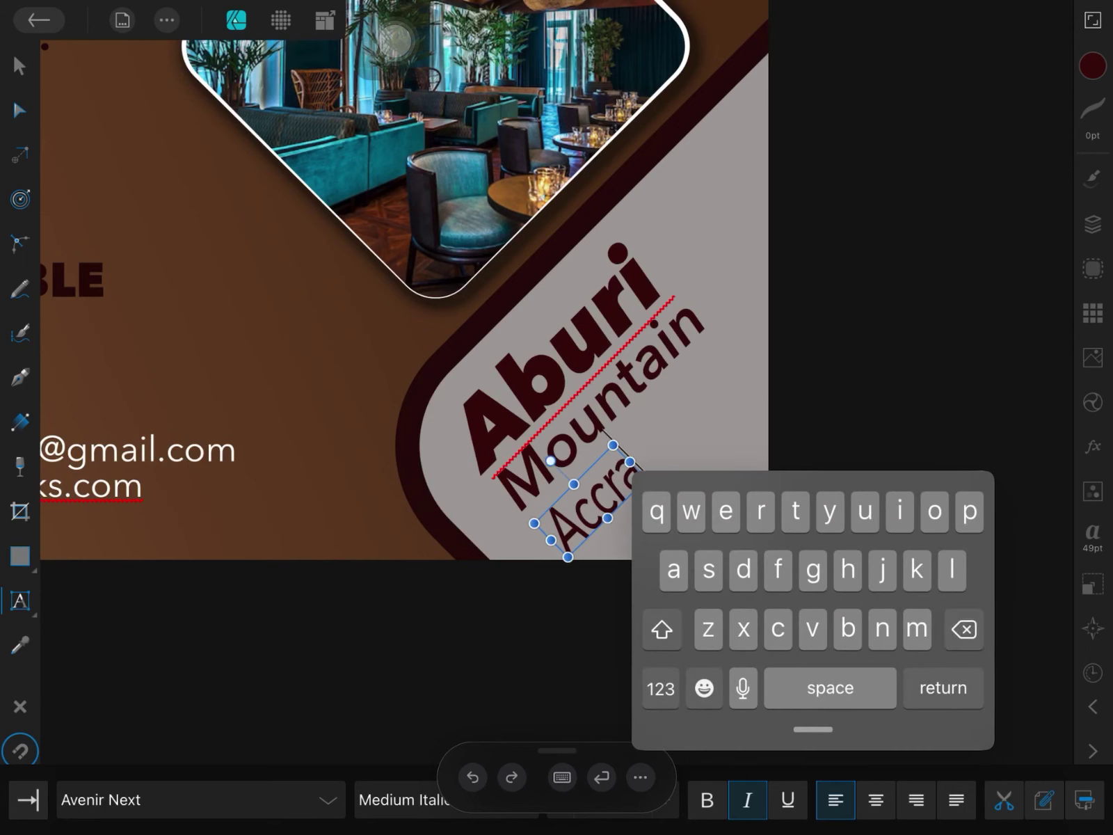
left_click(19, 66)
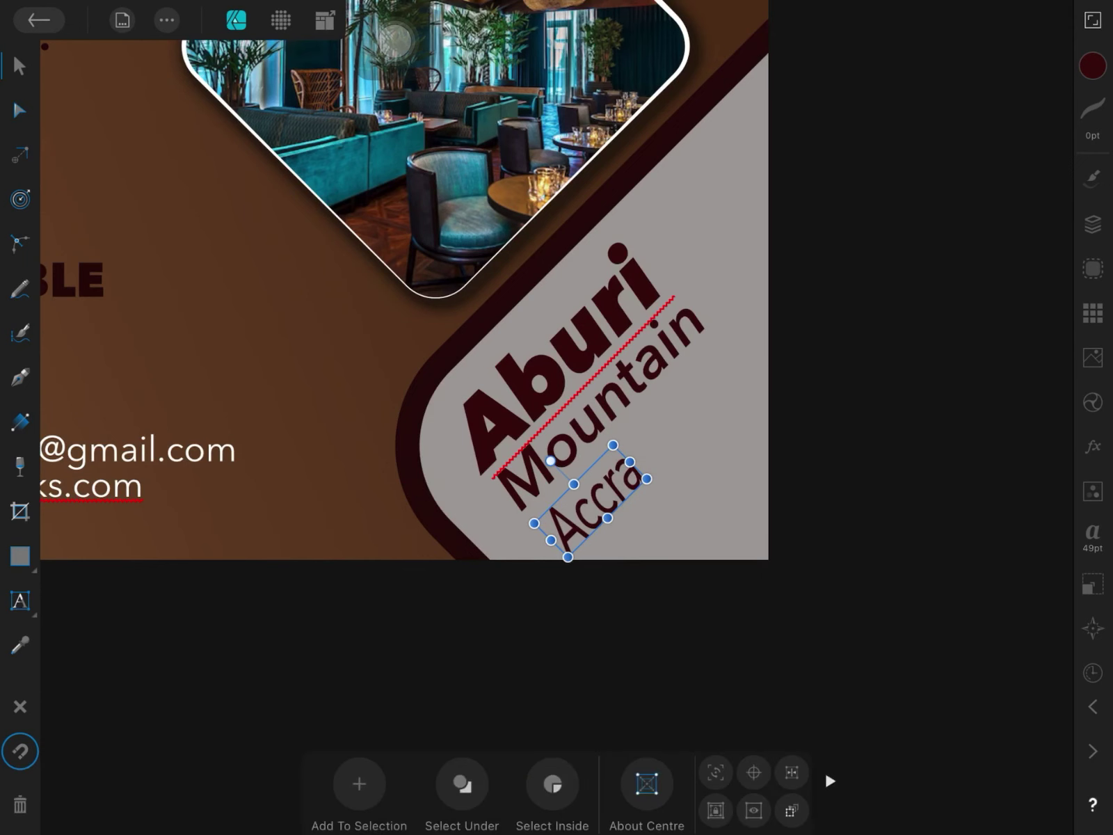
left_click_drag(646, 478, 678, 454)
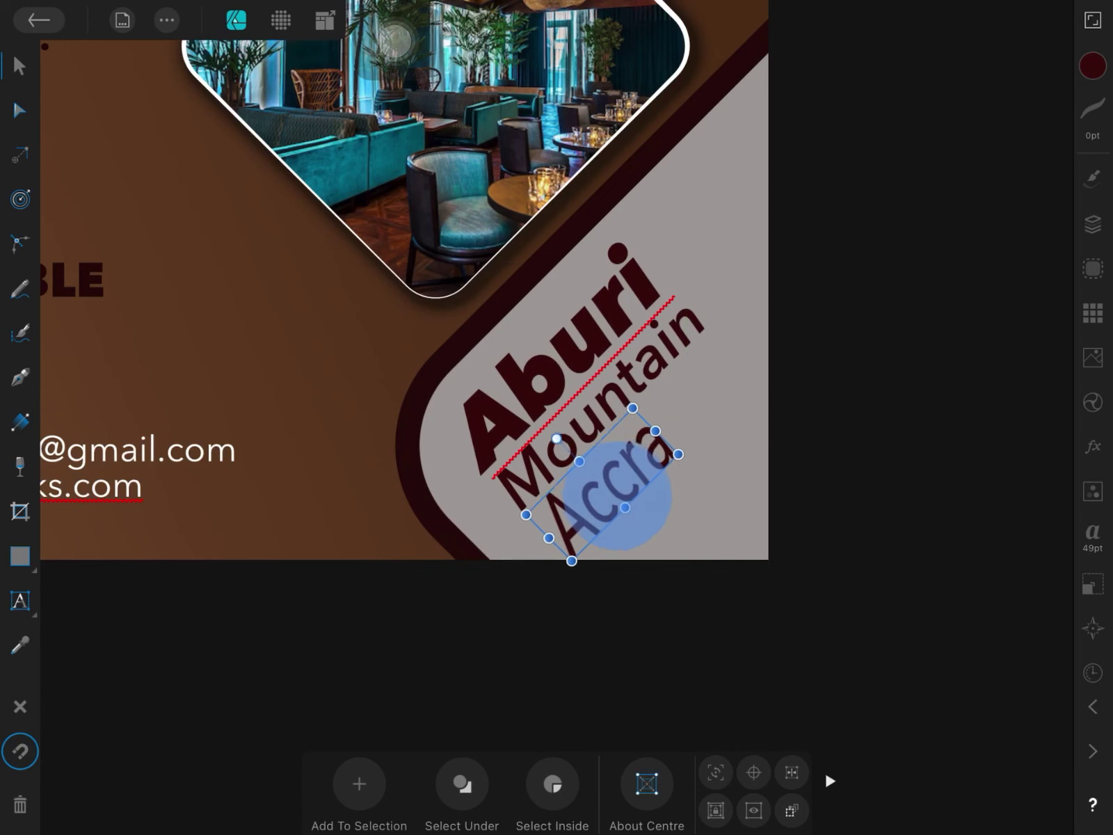
left_click(598, 407, "shift")
left_click(564, 348, "shift")
left_click_drag(598, 410, 614, 391)
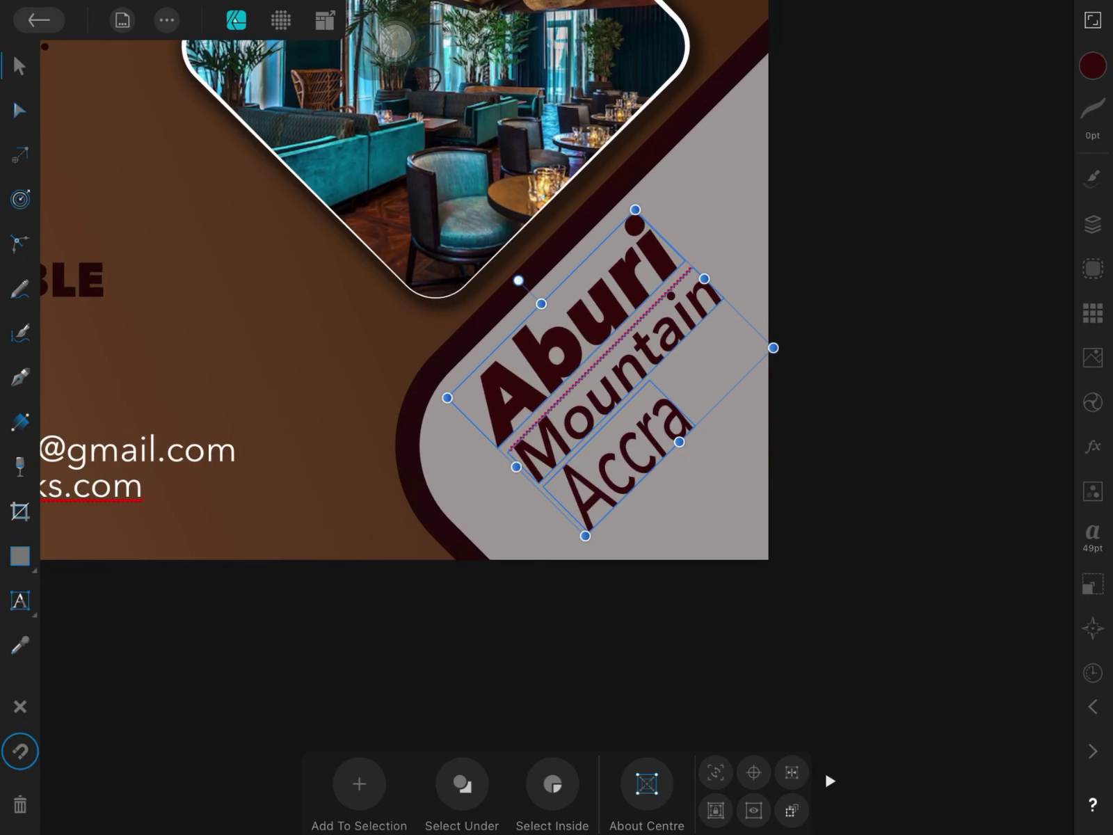
left_click(647, 353)
left_click(656, 435)
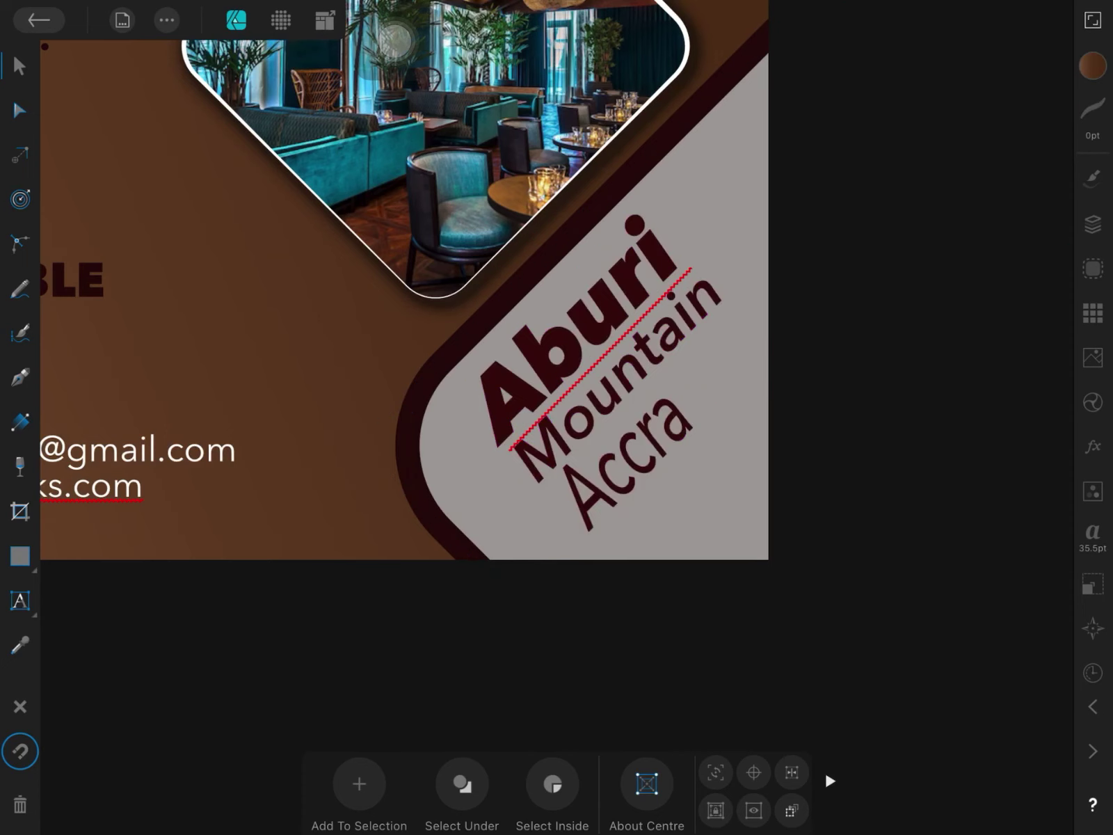
scroll(831, 416, "down", 5)
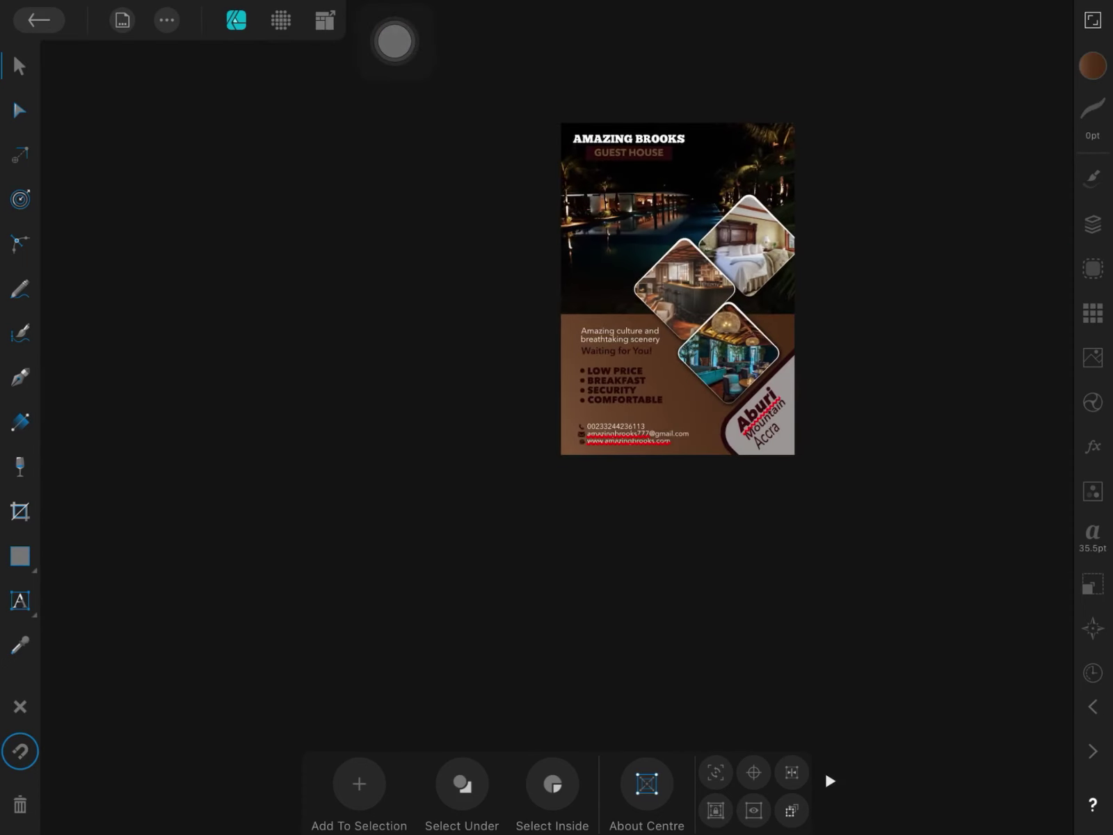
scroll(827, 445, "up", 5)
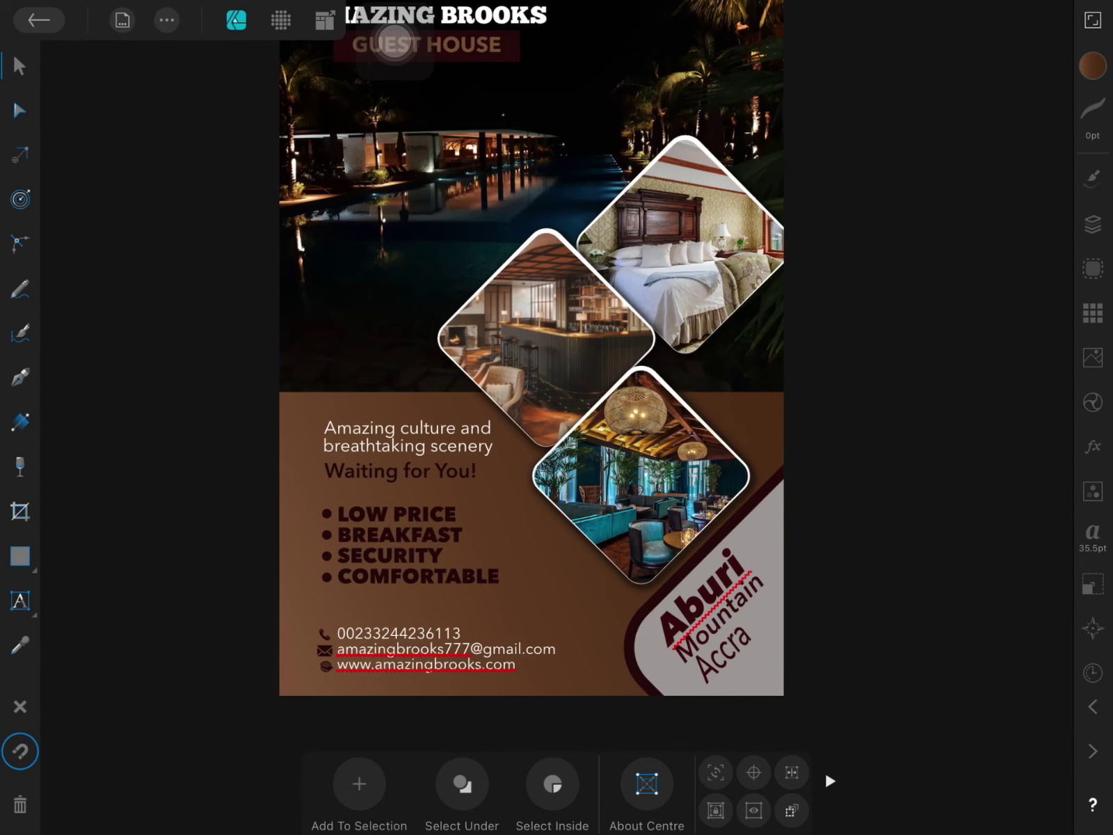
scroll(863, 418, "down", 3)
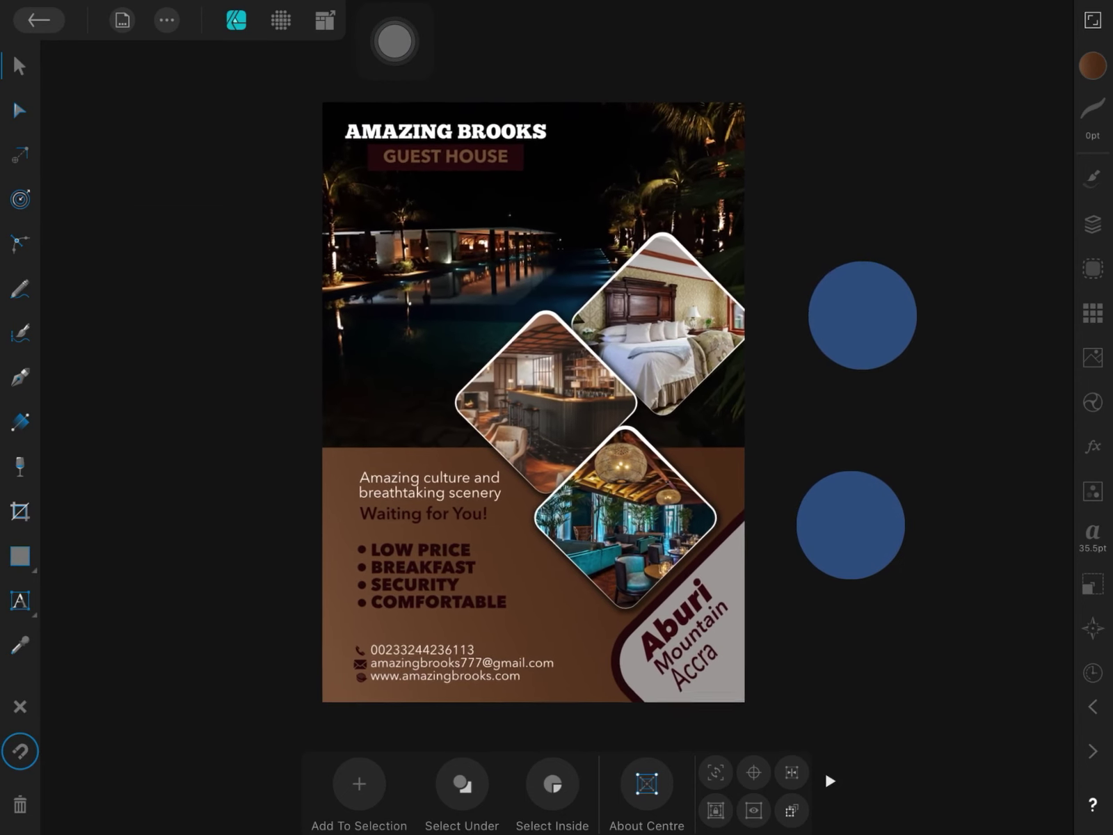
scroll(856, 419, "up", 1)
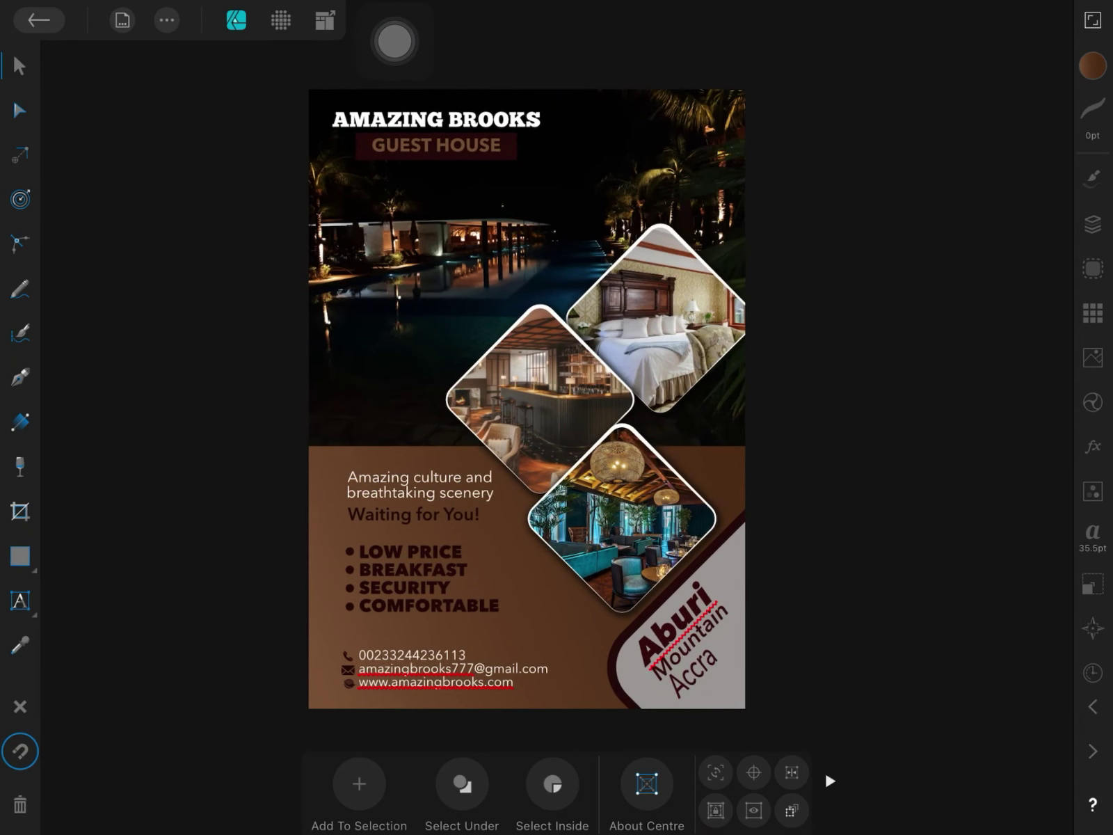
left_click(20, 377)
- Draw a straight, level line across the lower flyer with the Pen tool in Line mode
left_click(472, 785)
left_click_drag(472, 584, 487, 473)
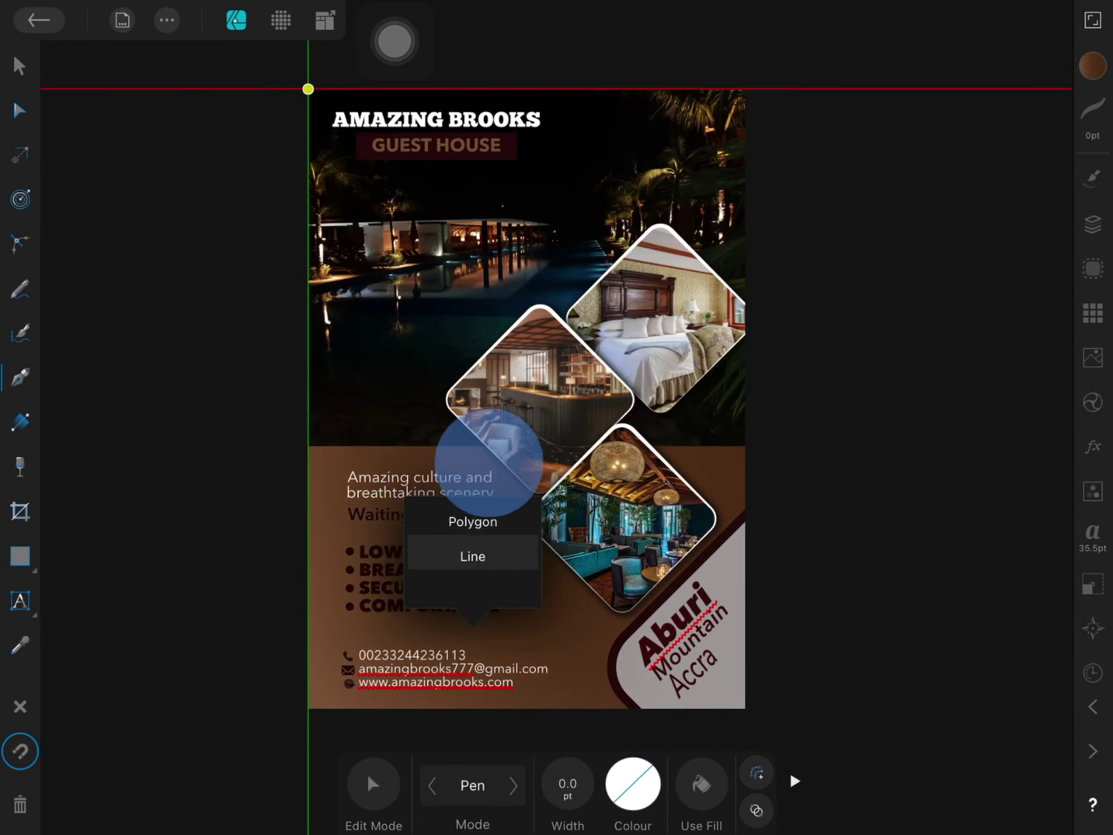
left_click(272, 645)
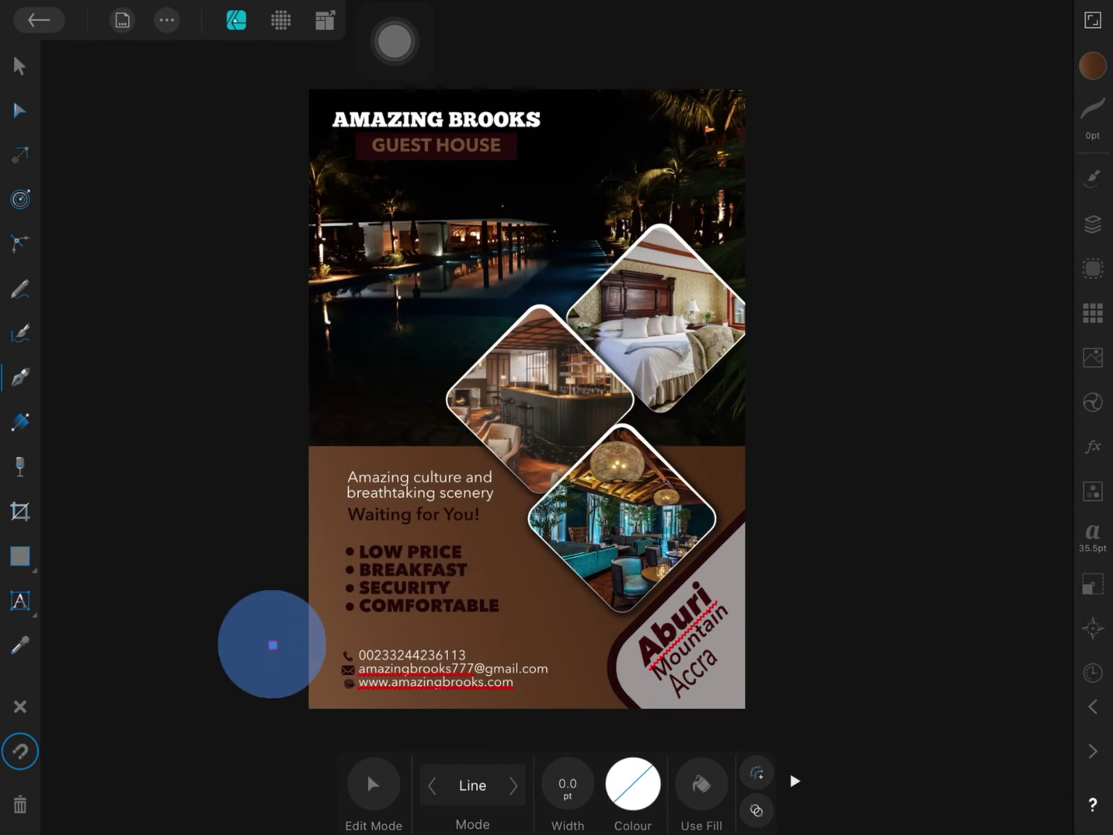
left_click(779, 623)
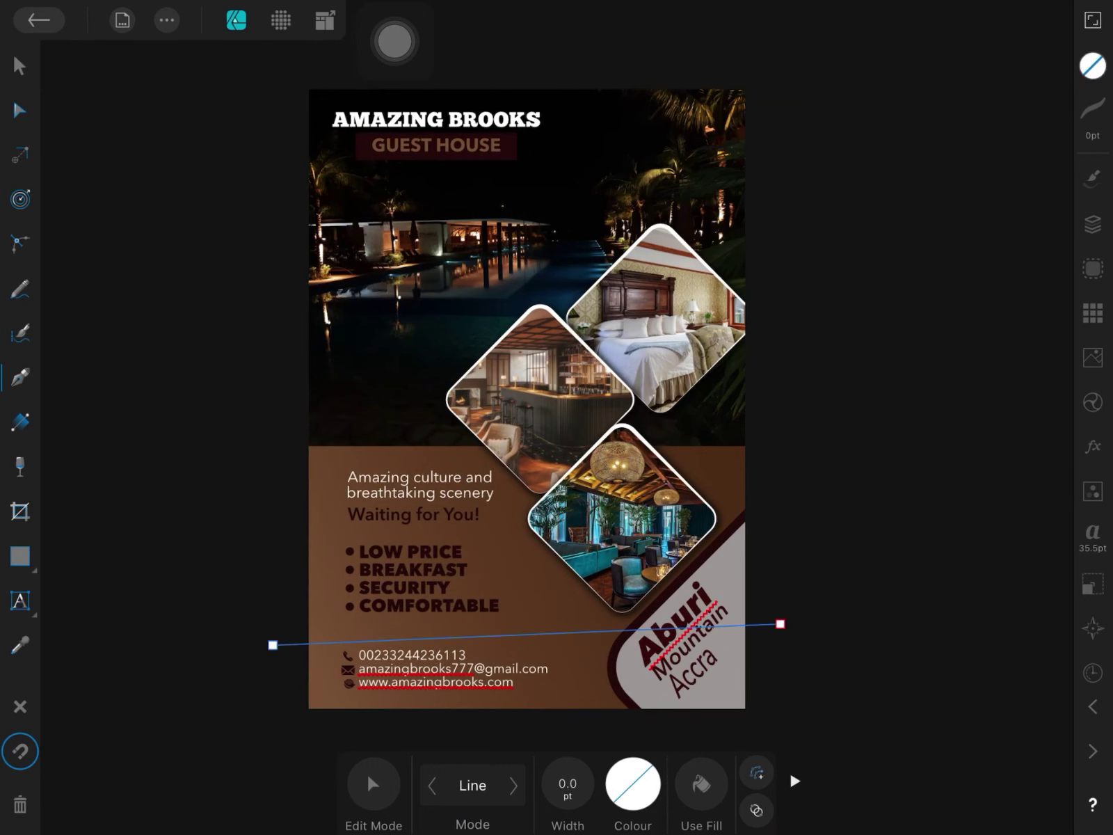
left_click(19, 110)
left_click_drag(780, 623, 777, 651)
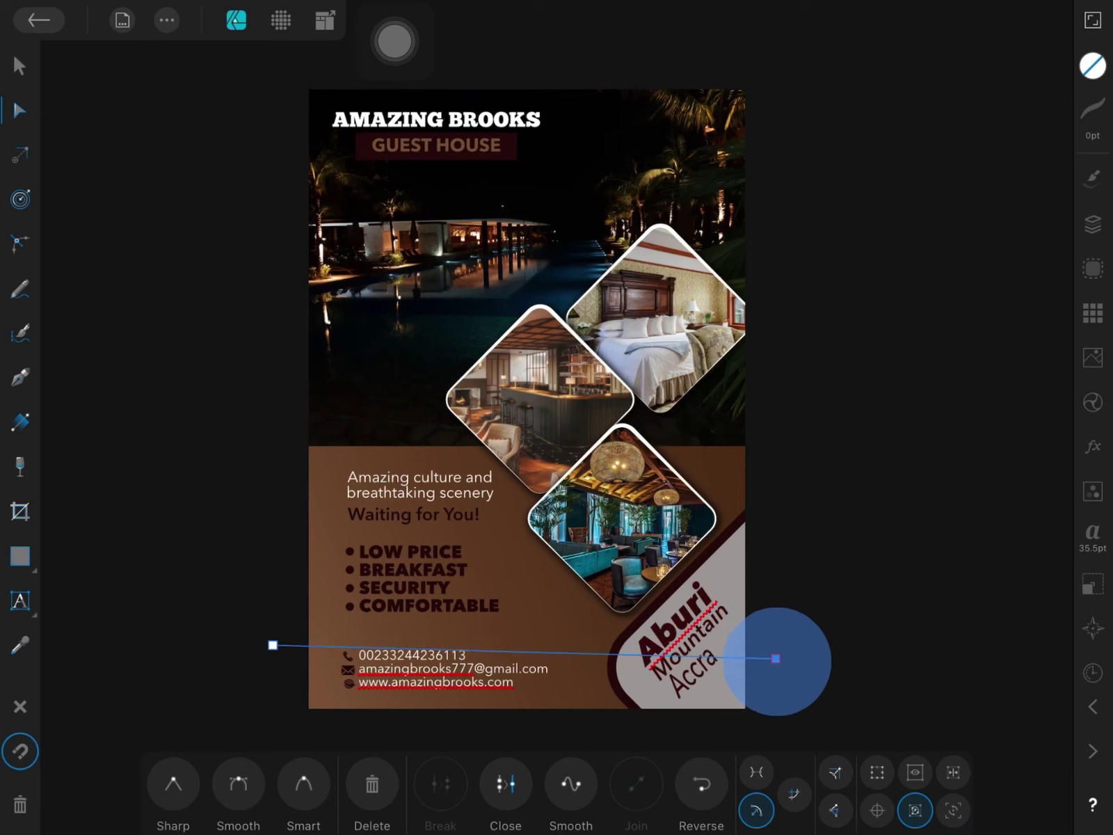
left_click_drag(777, 650, 778, 651)
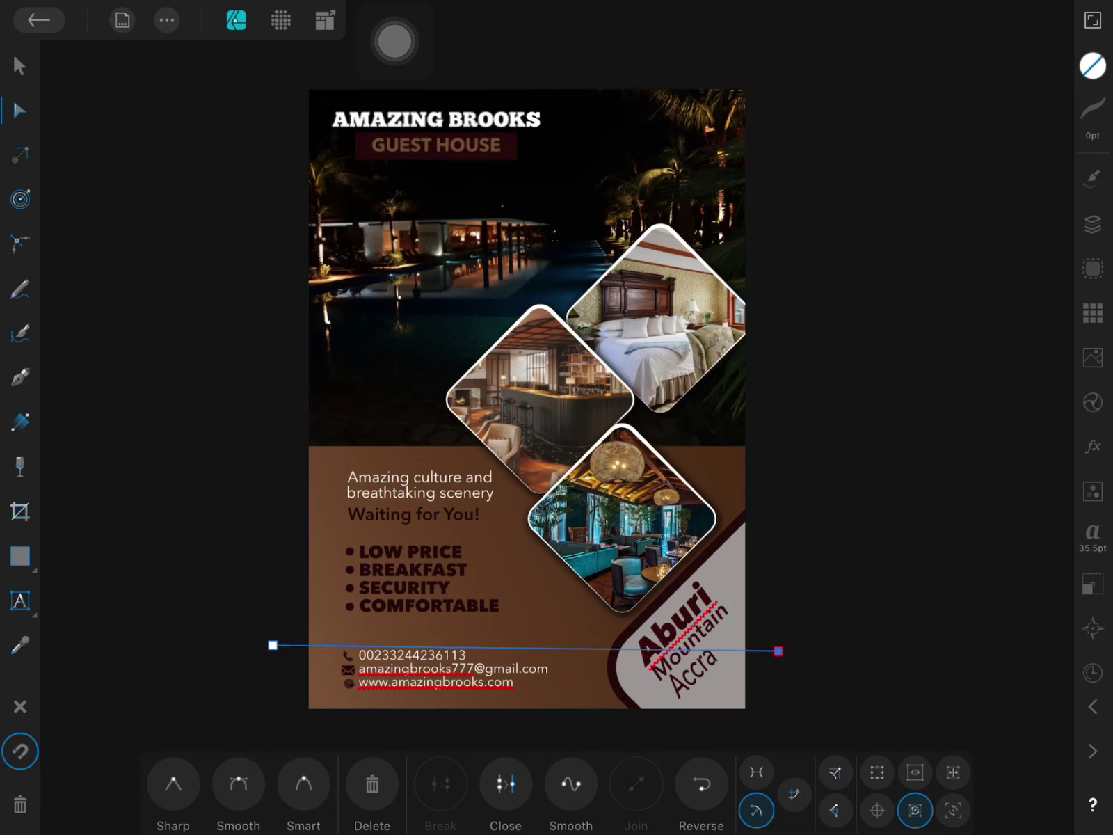
left_click(19, 66)
- Give the line a thick stroke in the flyer's brown
left_click(1092, 118)
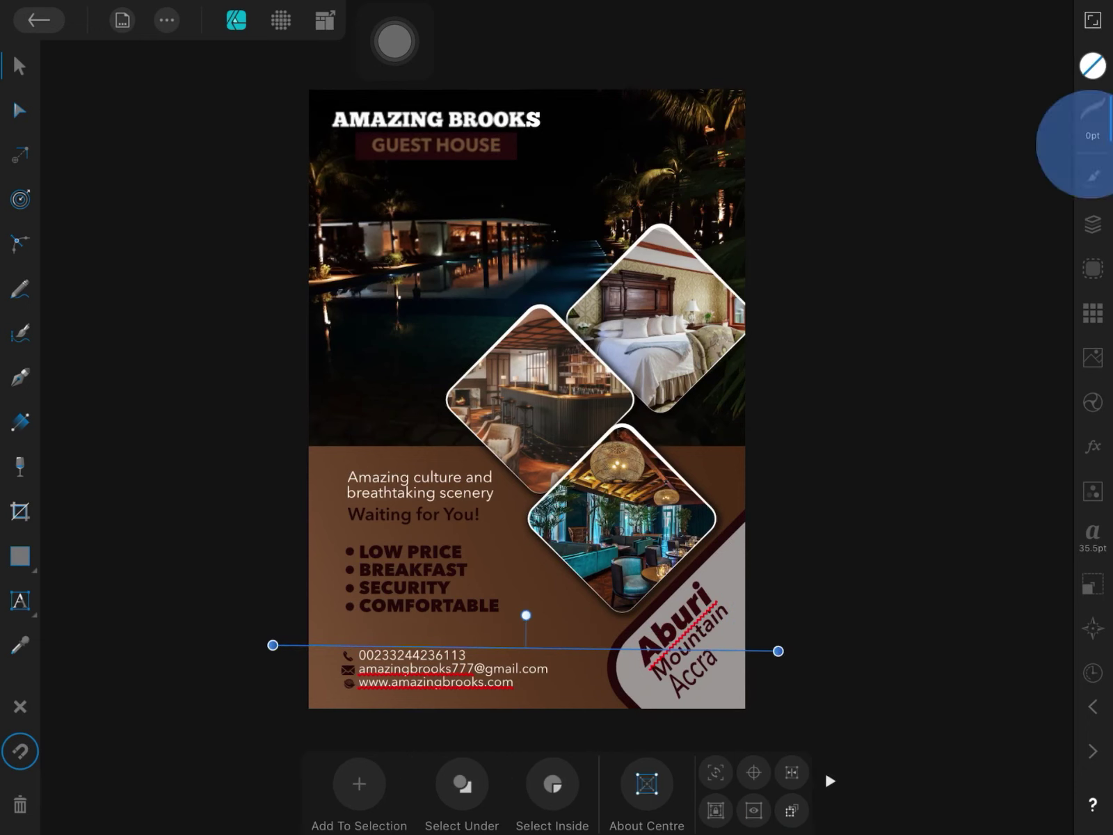
mouse_move(872, 156)
left_mouse_down()
mouse_move(900, 154)
mouse_move(874, 156)
mouse_move(885, 156)
left_mouse_up()
left_click(1092, 65)
left_click(894, 61)
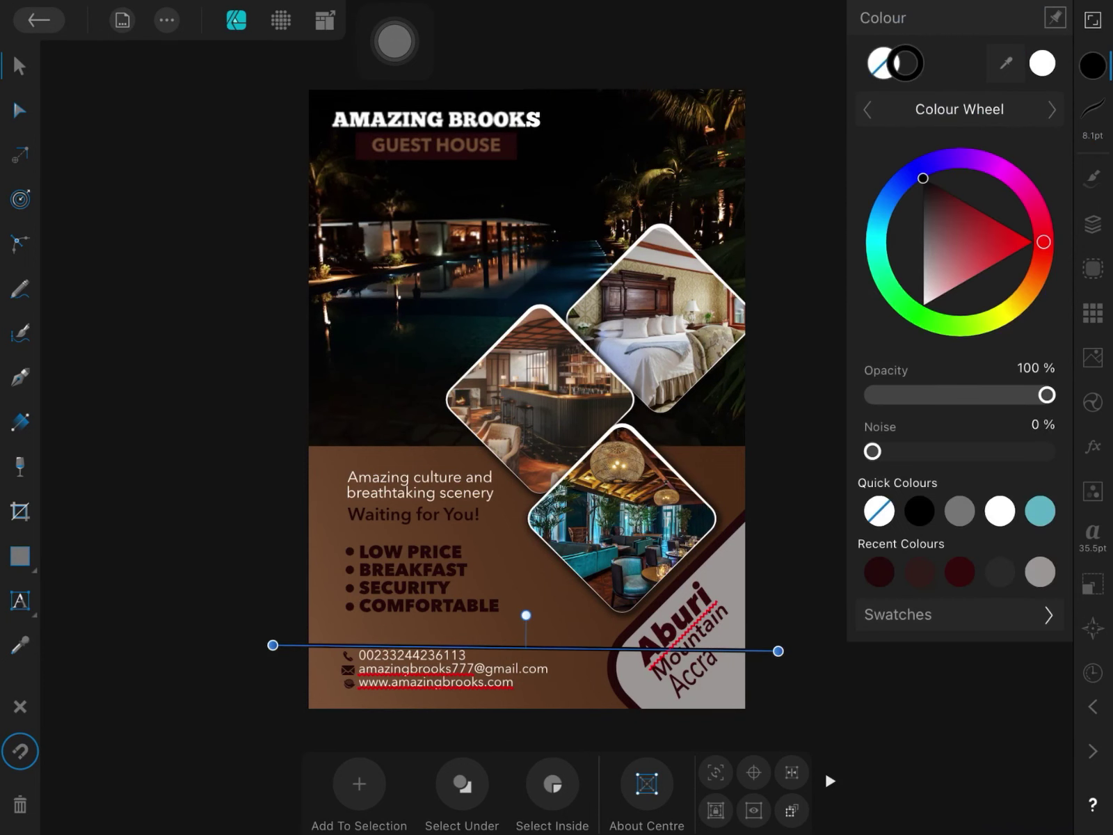
left_click_drag(149, 692, 321, 623)
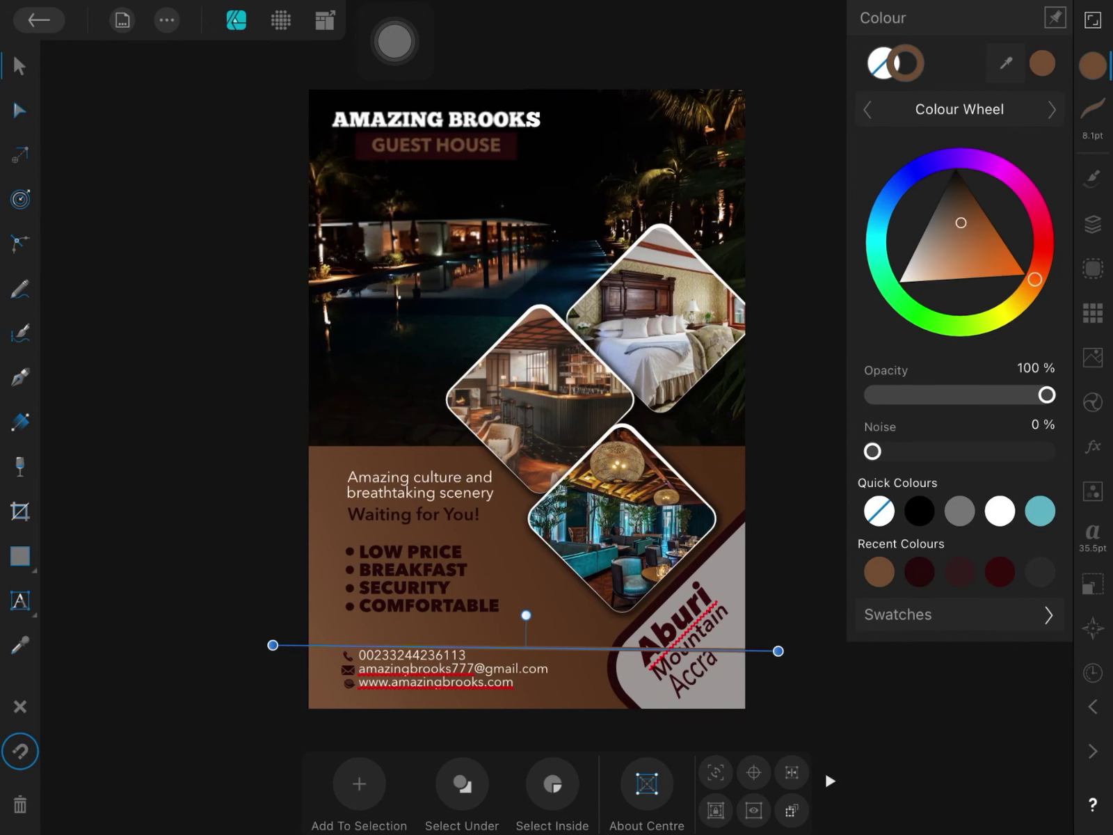
- Rotate the line to 45° and move it to the flyer's lower right
left_click(1092, 583)
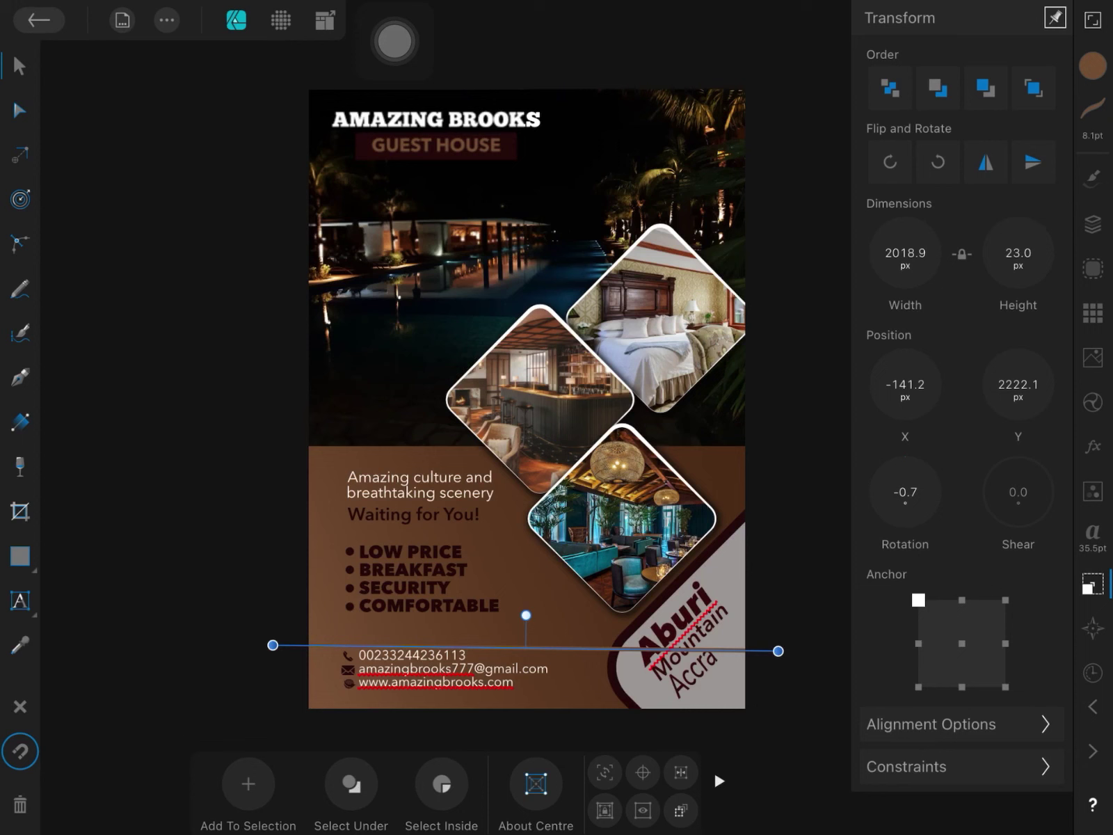
left_click(905, 492)
type("45")
left_click(906, 405)
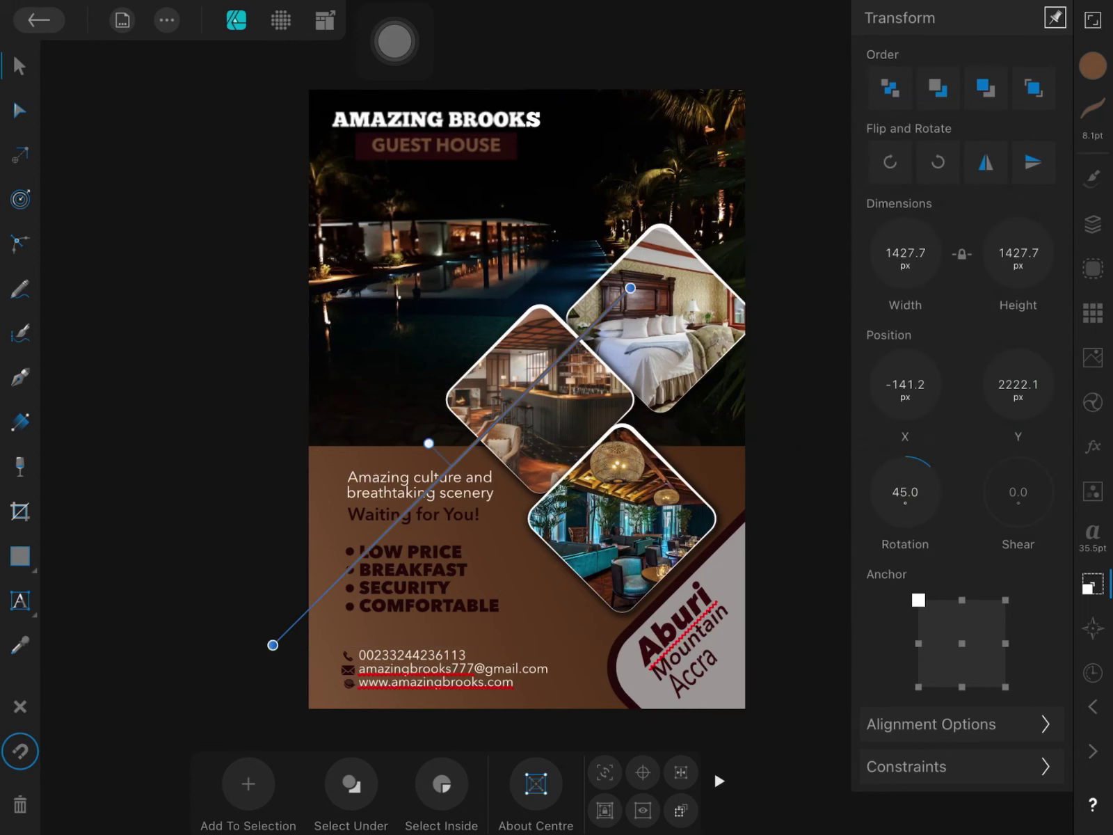
left_click_drag(431, 486, 627, 610)
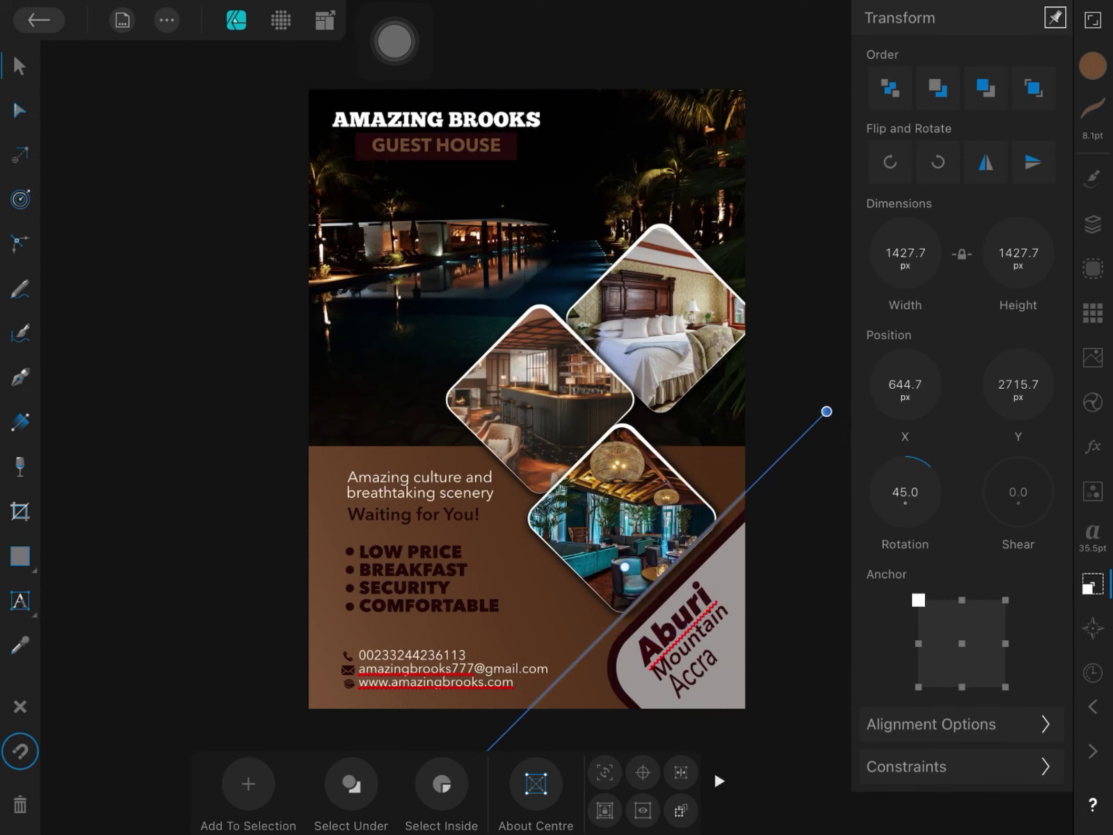
- Reselect the diagonal line and thin its stroke to 5.3 pt
left_click(650, 556)
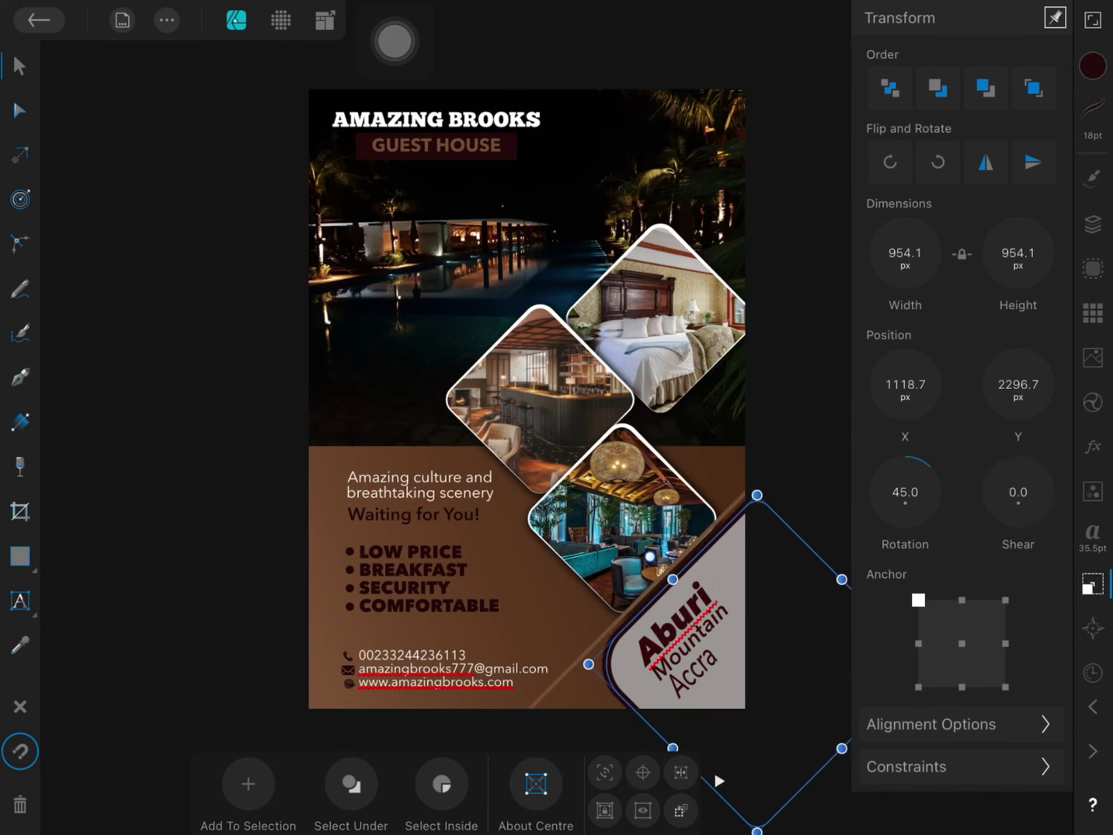
left_click(784, 380)
left_click(625, 567)
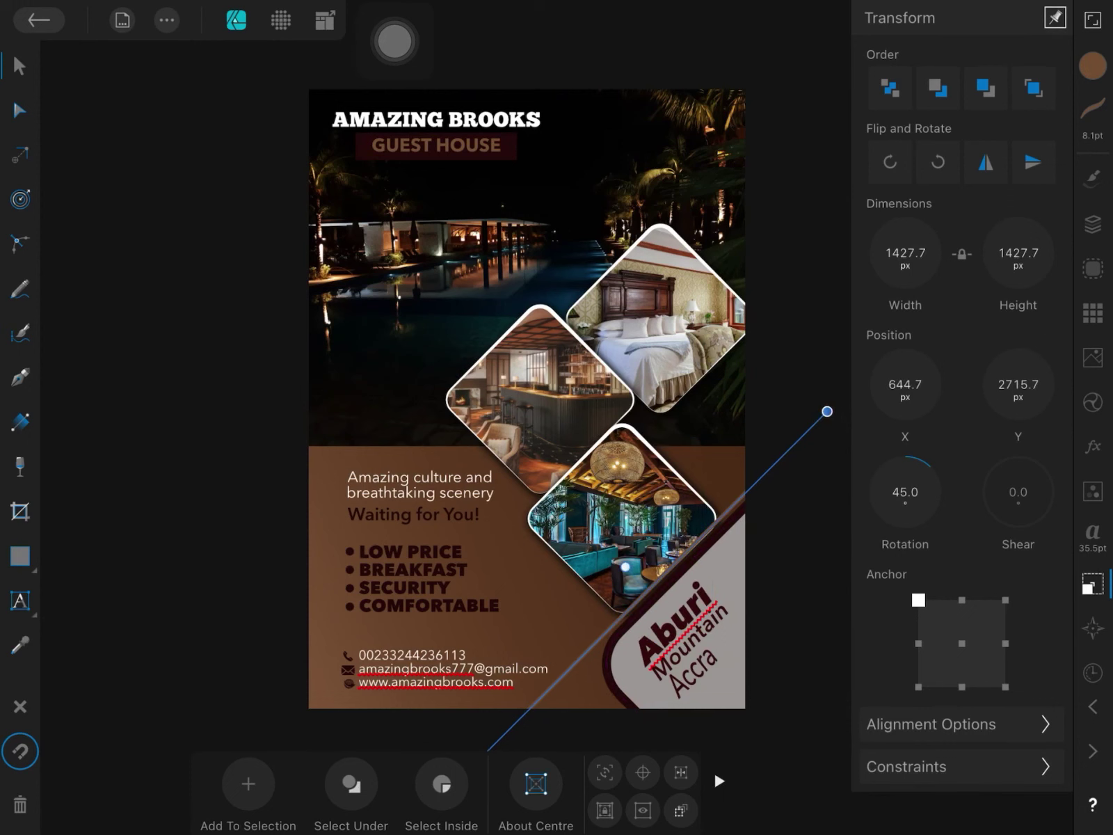
left_click(1092, 111)
left_click_drag(886, 155, 882, 155)
key("Escape")
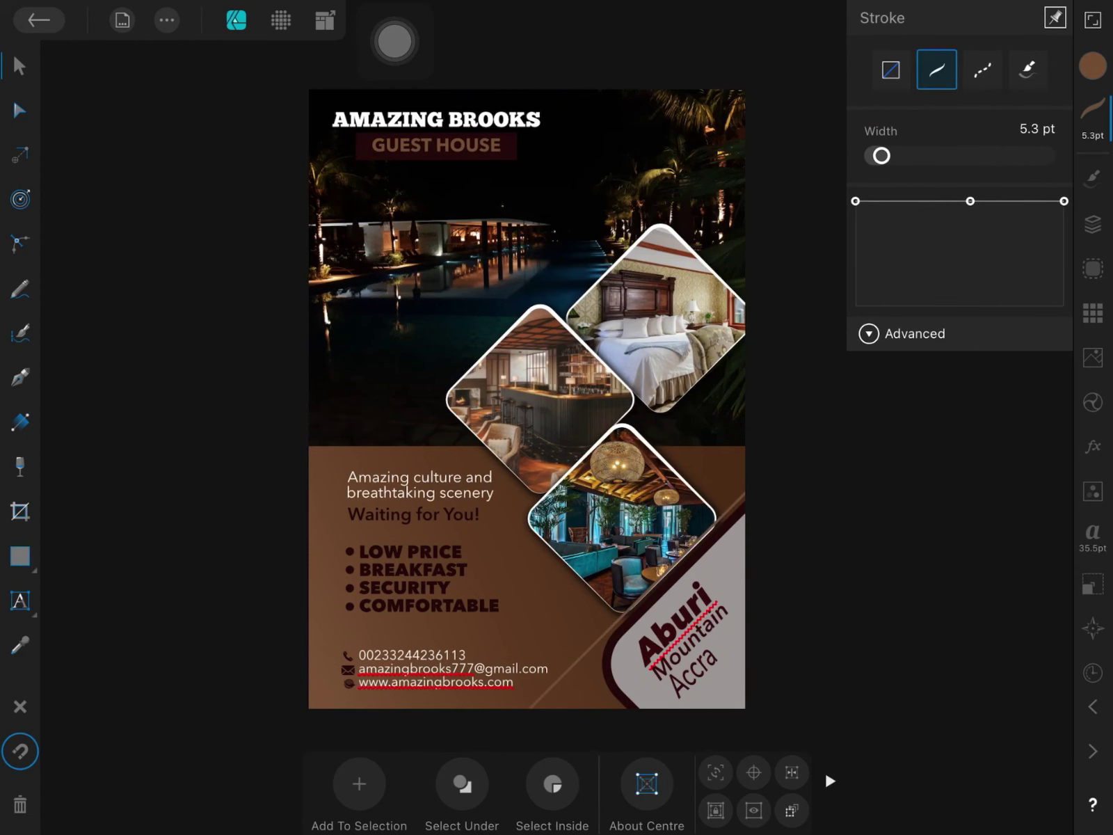
left_click(626, 567)
left_click(1092, 224)
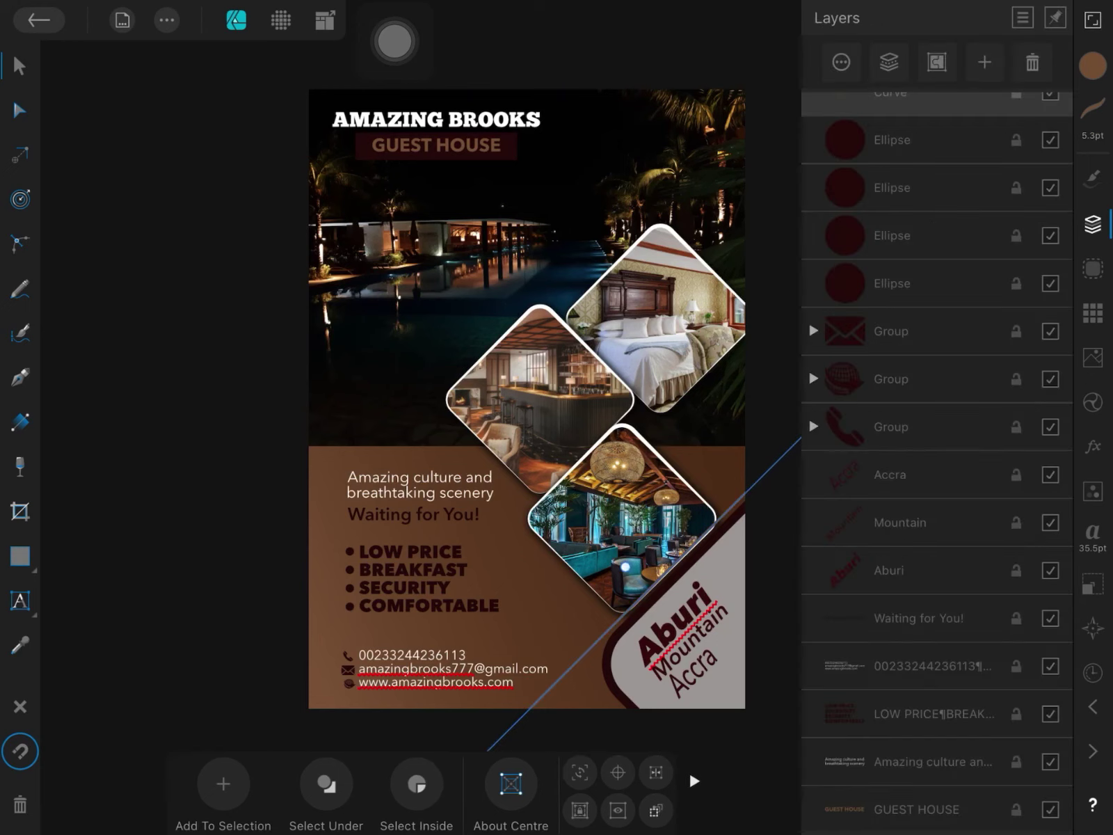
- Drag the line's Curve layer down the Layers list toward the pool Image layer
left_click_drag(907, 112, 910, 608)
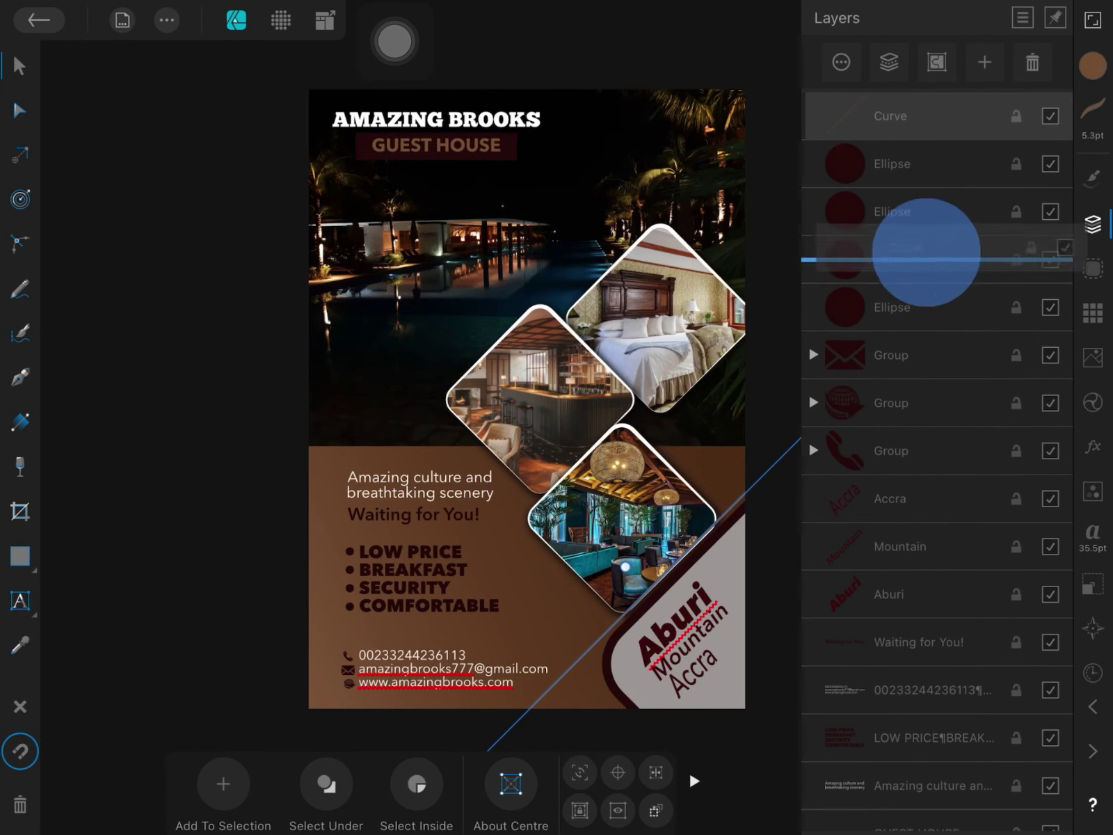
left_click_drag(910, 608, 898, 795)
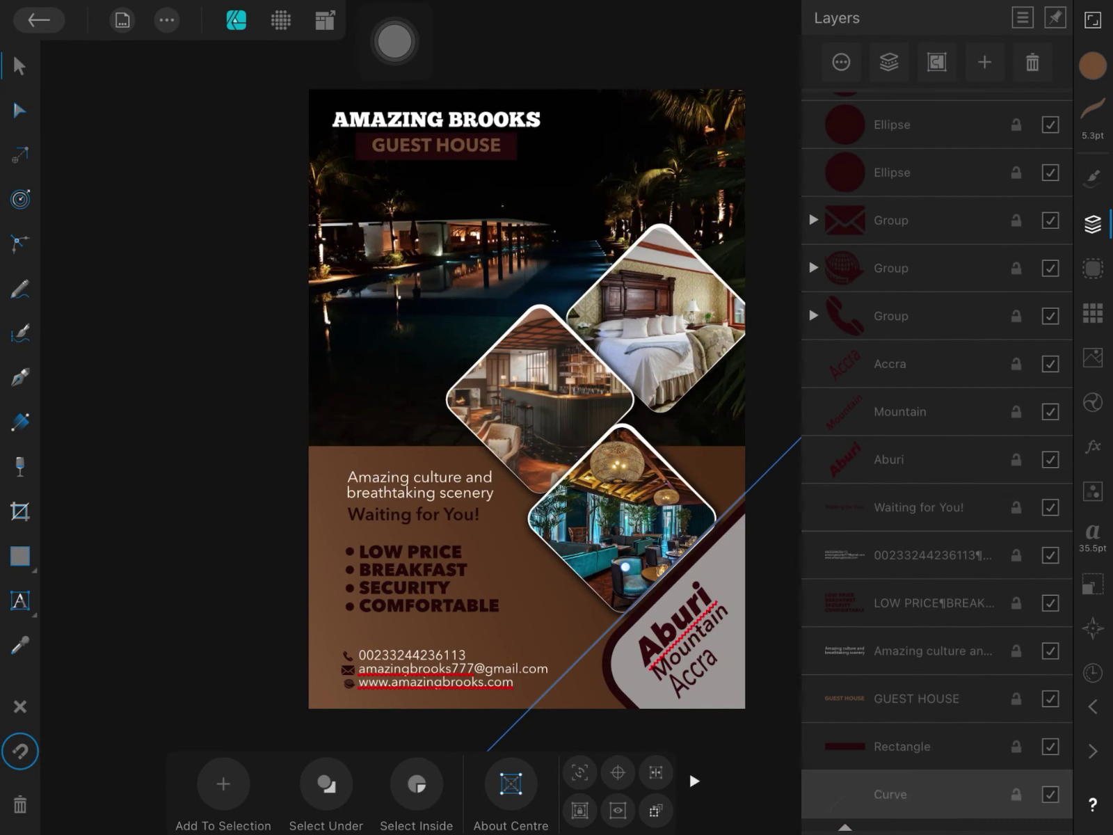
left_click_drag(899, 596, 863, 779)
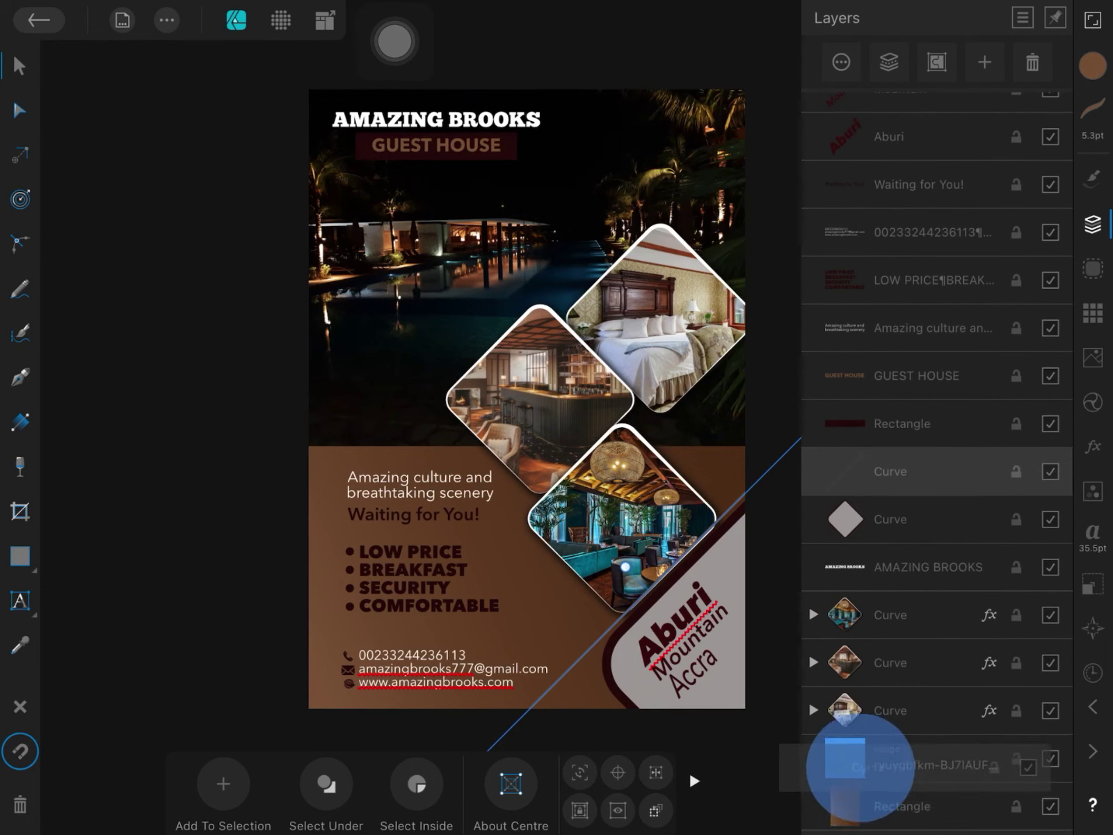
left_click_drag(862, 779, 857, 737)
scroll(869, 546, "down", 2)
left_click(897, 469)
left_click_drag(898, 470, 898, 761)
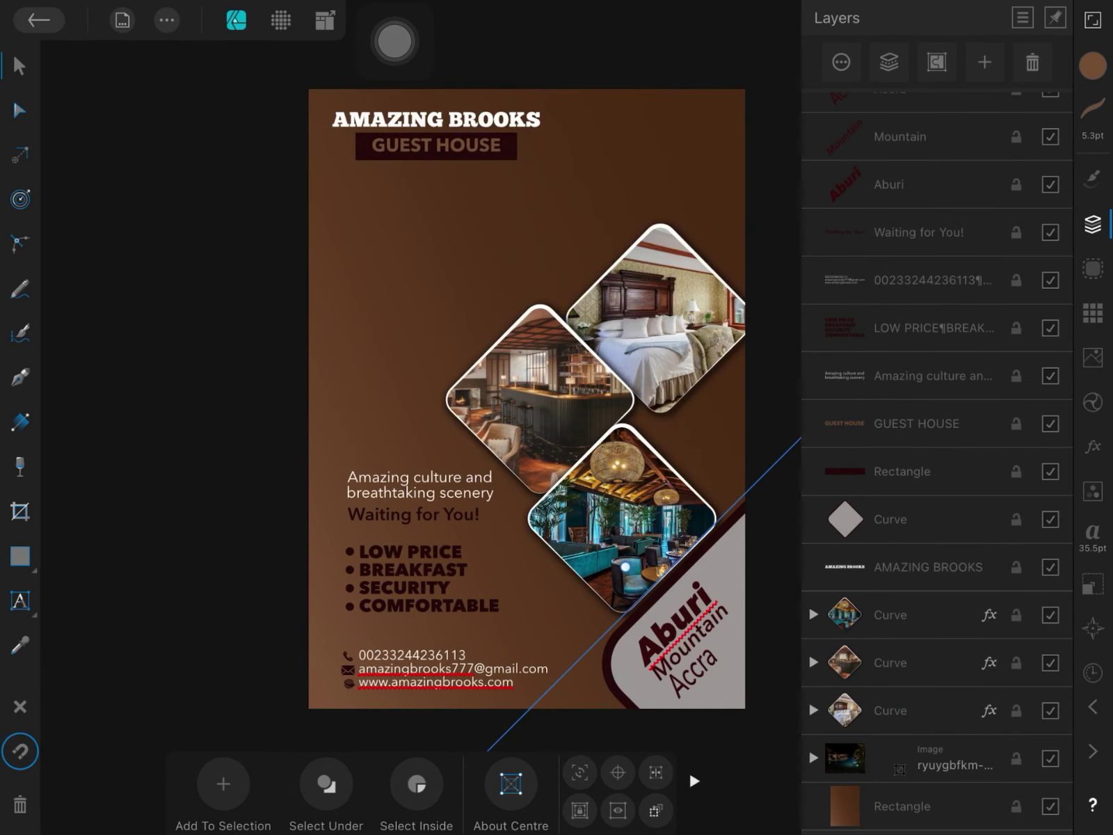
- Undo the accidental mask and place the line just above the visible pool photo layer
key("ctrl+z")
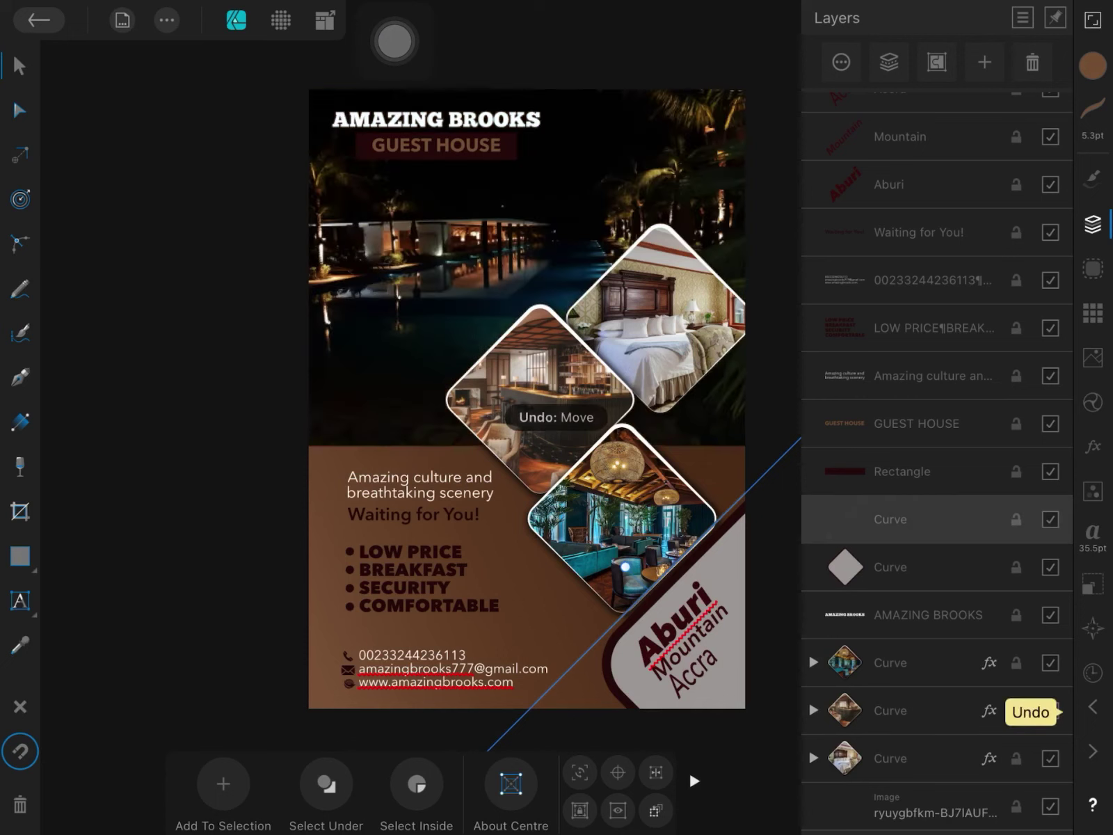
mouse_move(905, 603)
left_mouse_down()
mouse_move(878, 776)
mouse_move(878, 765)
left_mouse_up()
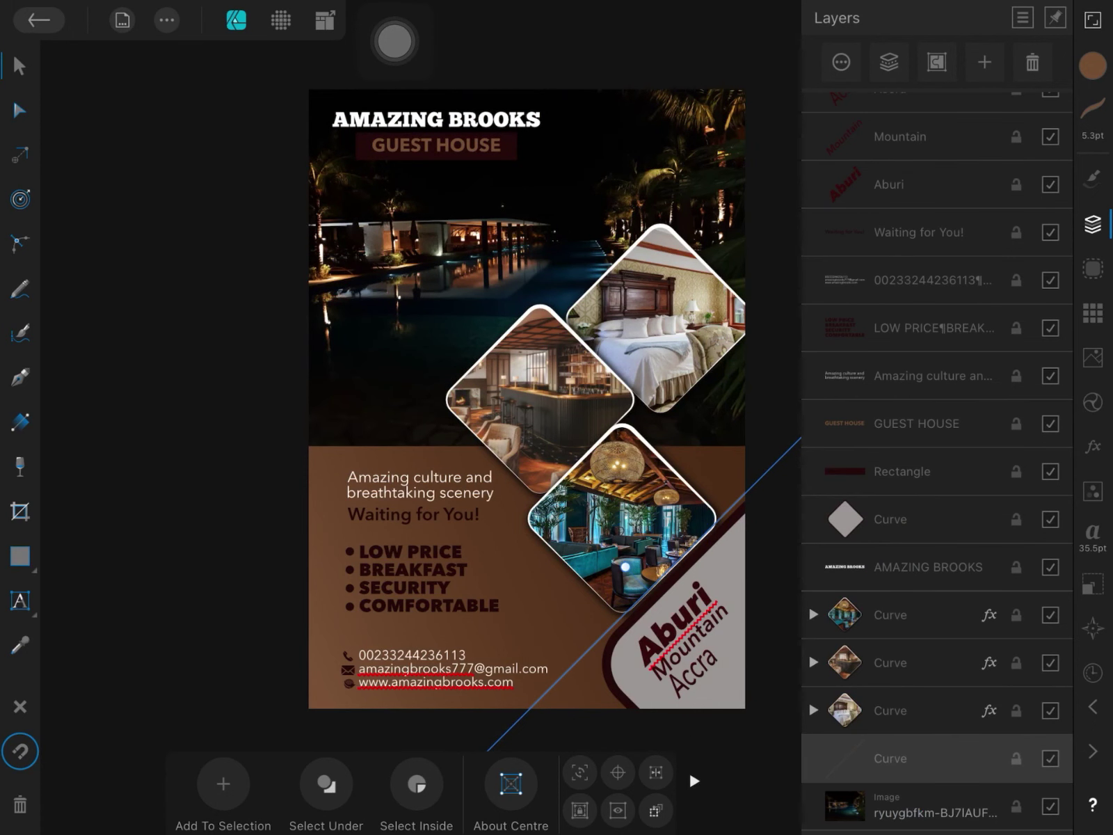
scroll(914, 487, "down", 1)
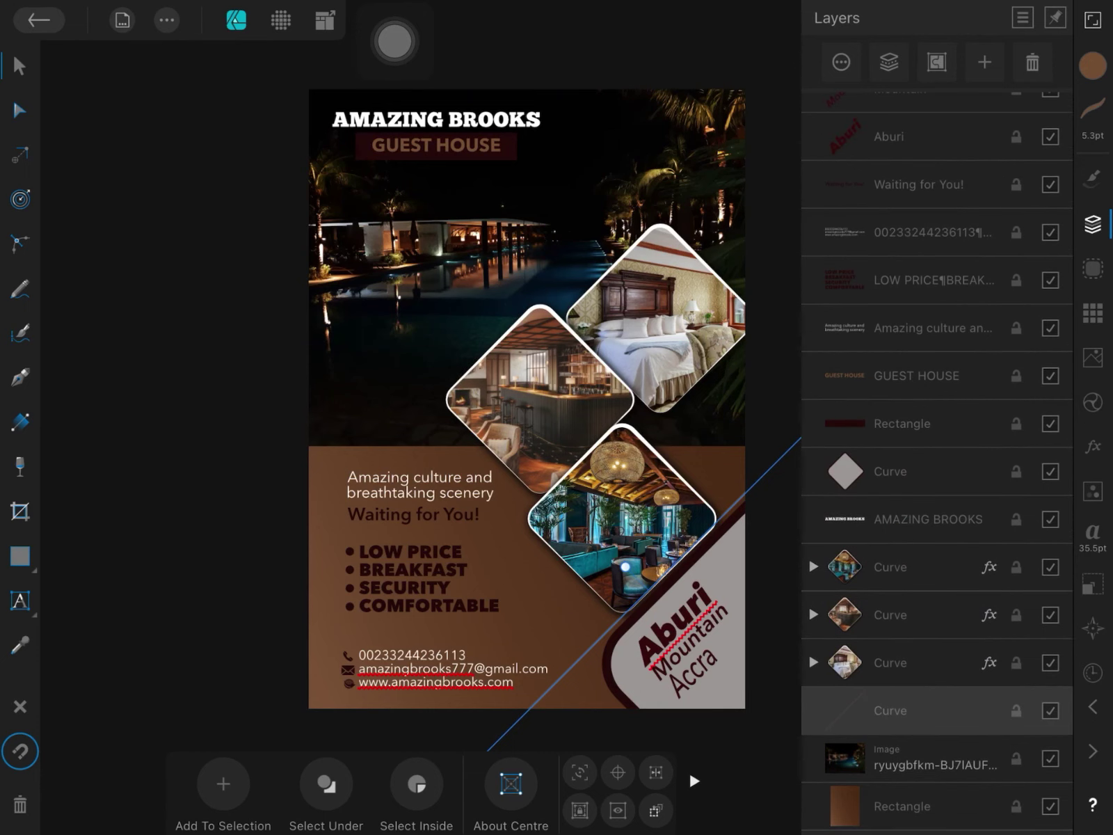
left_click(1050, 758)
left_click(216, 630)
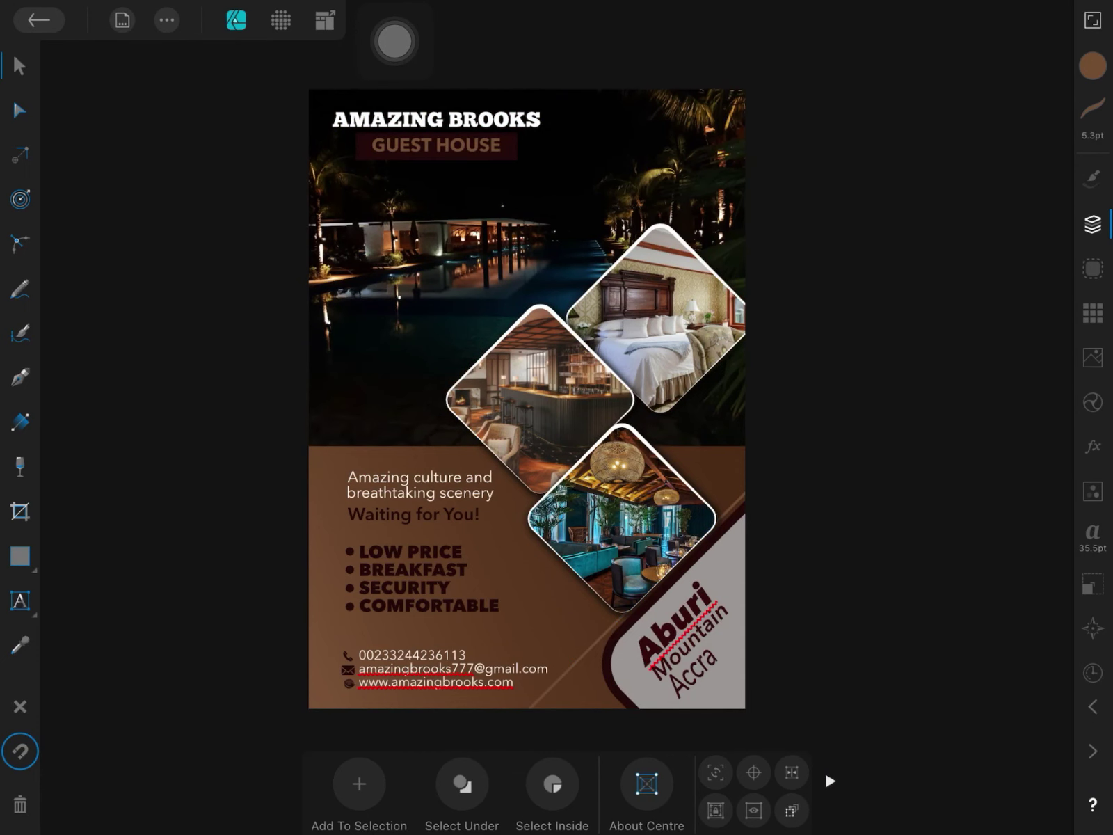
left_click(740, 560)
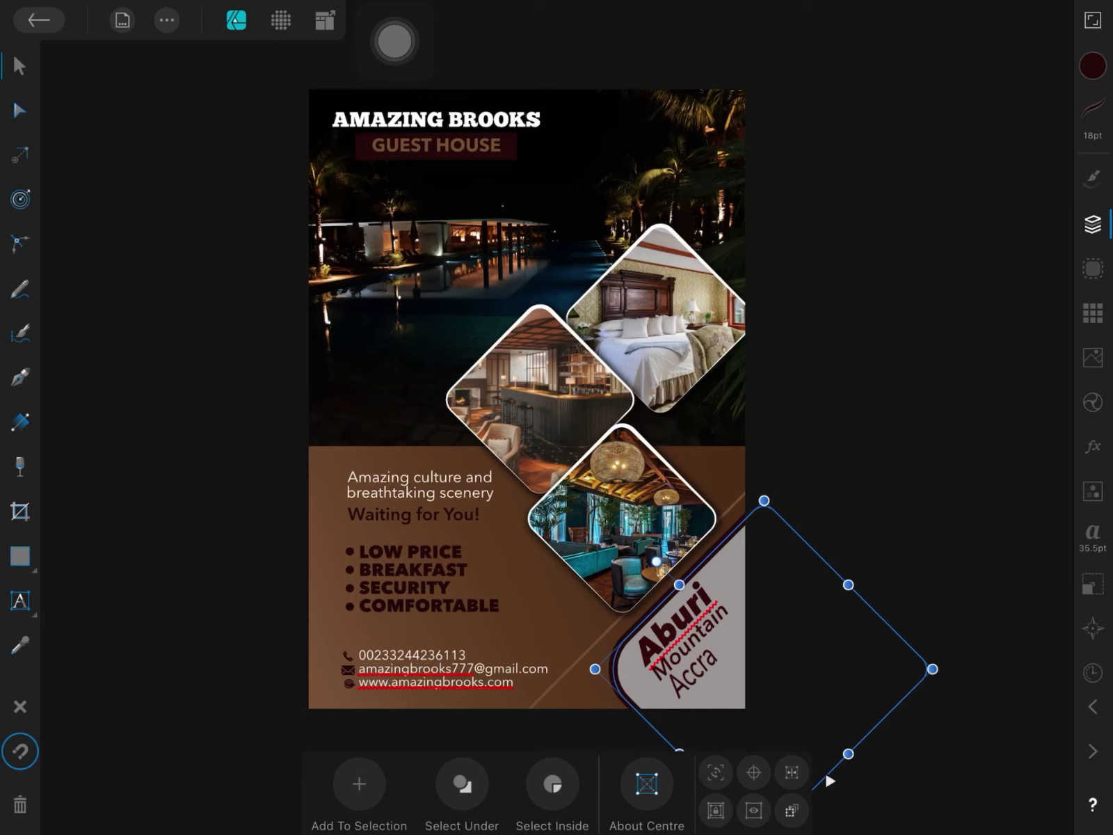
- Select the corner text, nudge it down, then undo that nudge
scroll(911, 376, "down", 3)
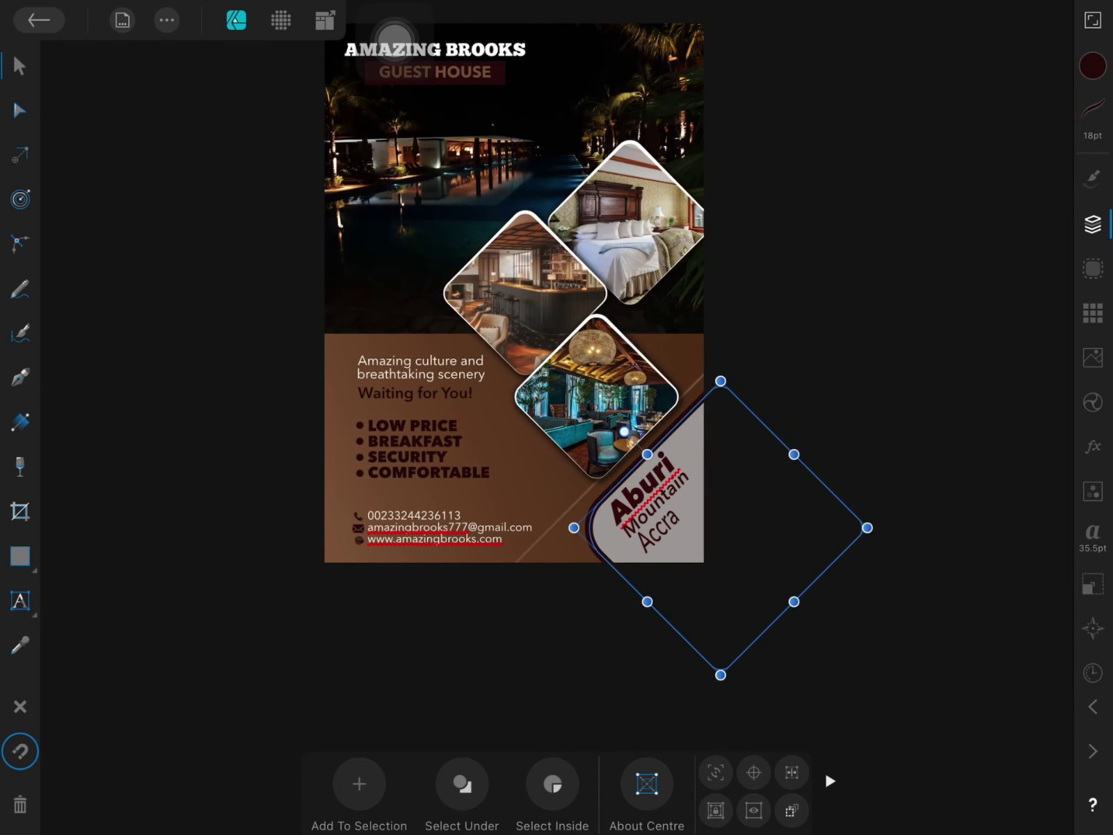
left_click_drag(552, 665, 734, 438)
left_click_drag(653, 501, 653, 508)
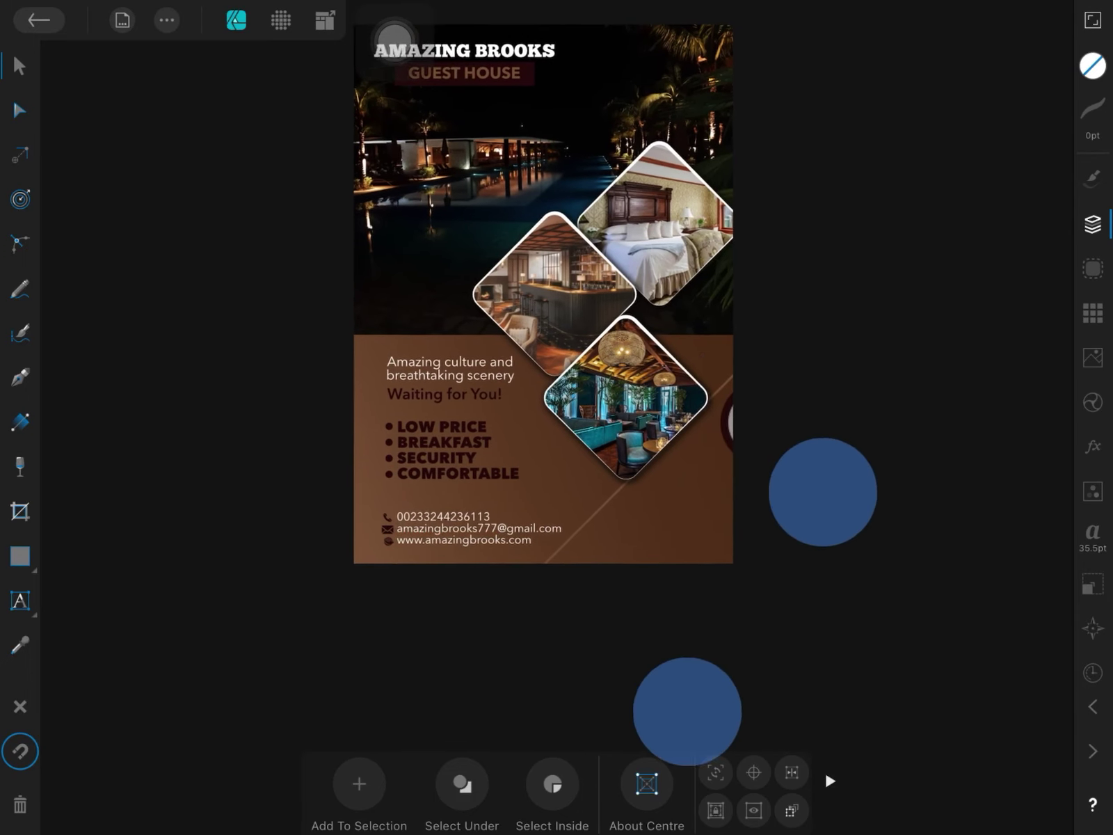
key("ctrl+z")
scroll(336, 611, "up", 5)
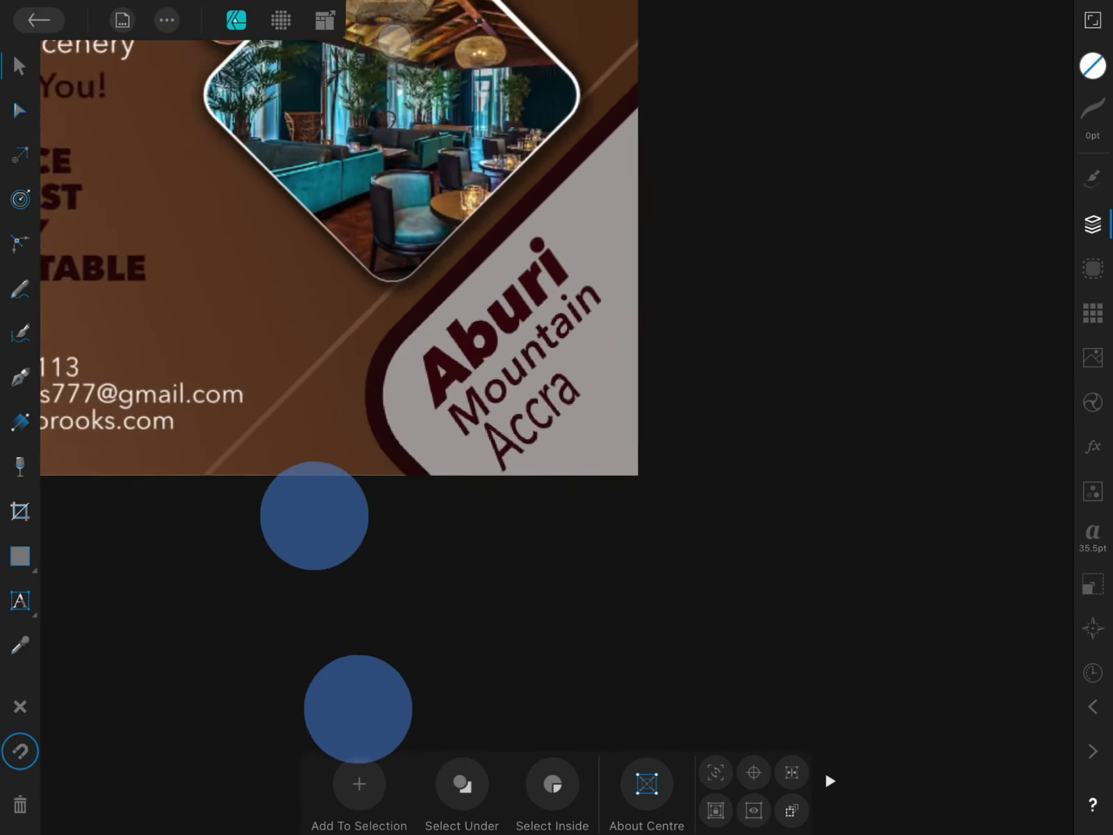
- Select Aburi, Mountain and Accra together and move them slightly up and right
left_click_drag(412, 670, 696, 98)
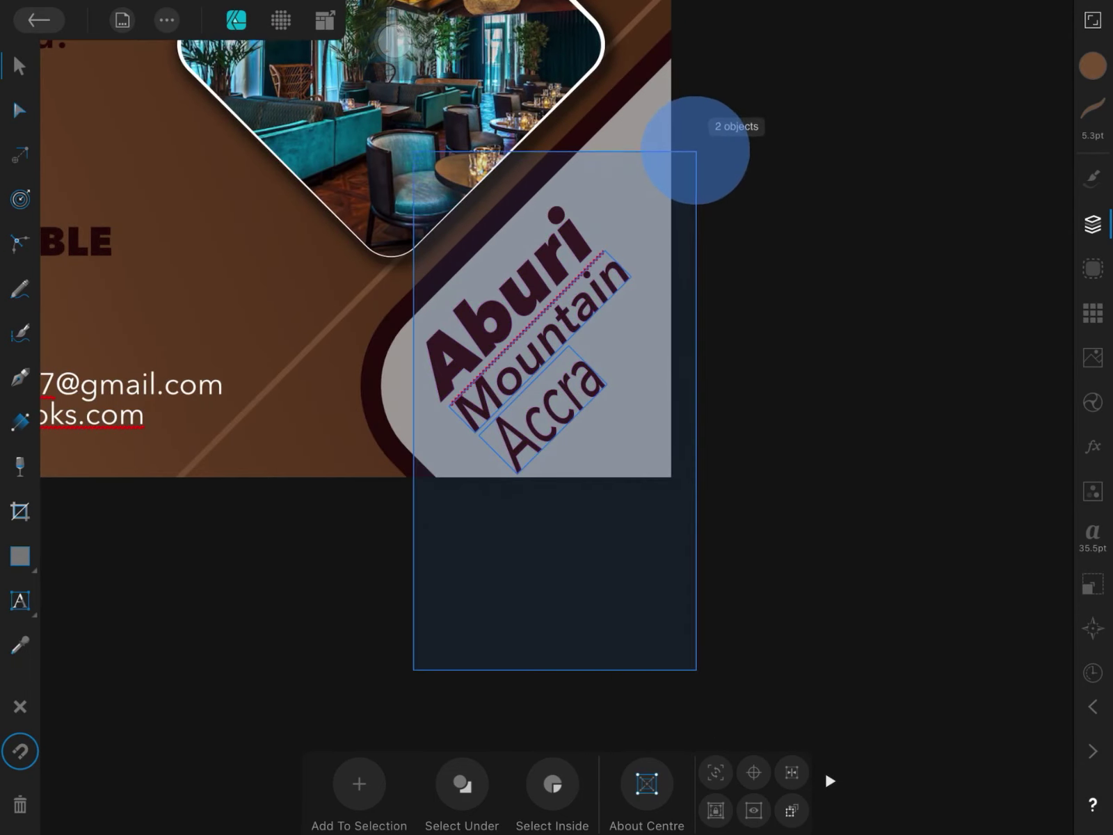
left_click(511, 306, "shift")
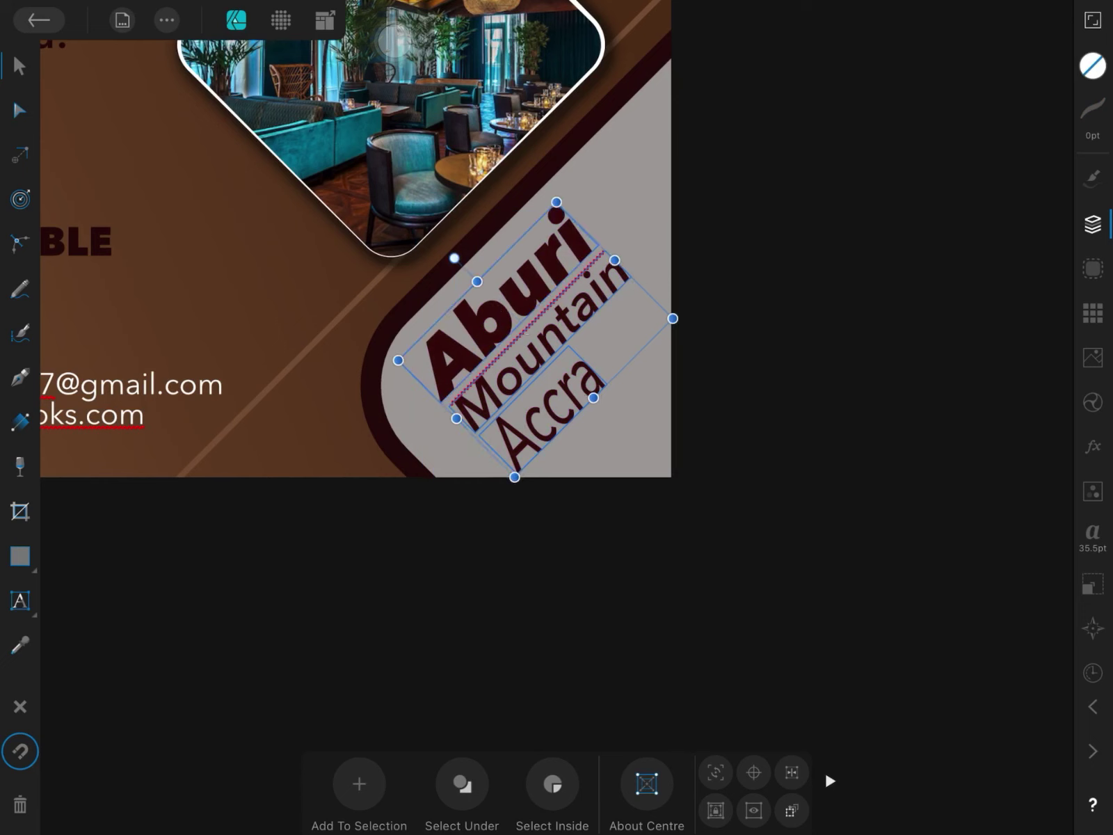
left_click_drag(539, 326, 552, 309)
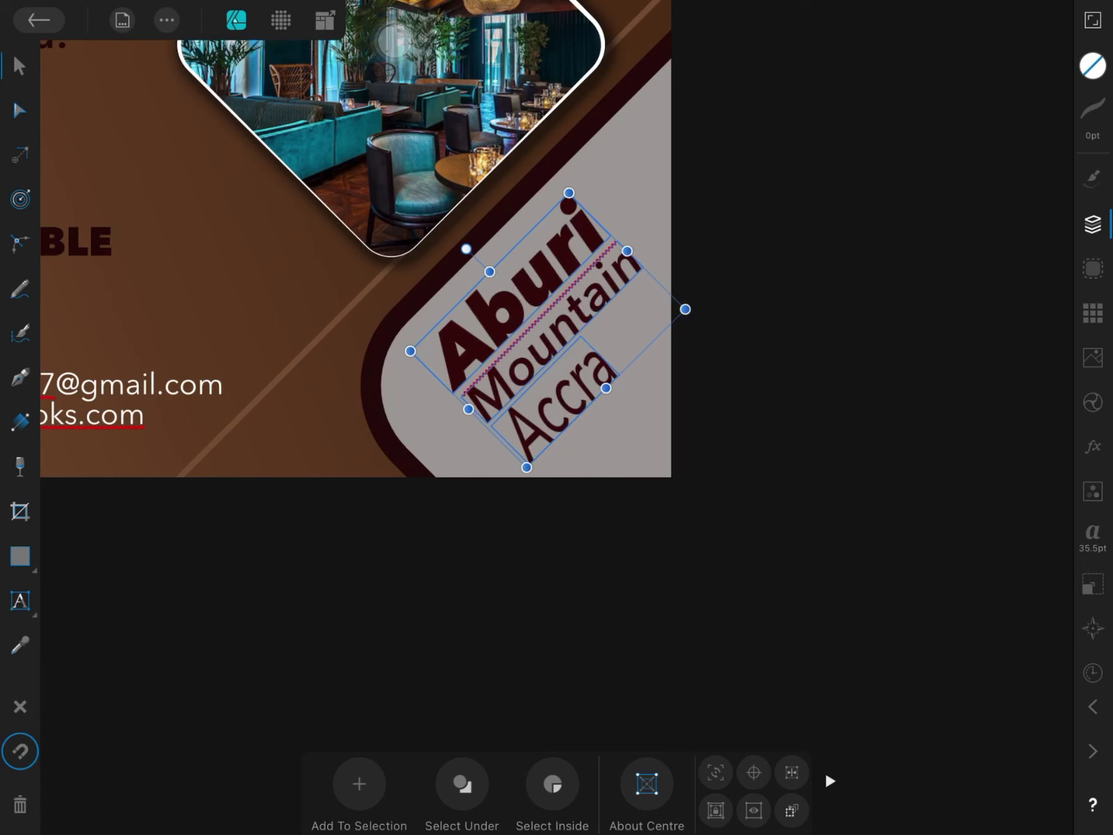
scroll(480, 578, "down", 5)
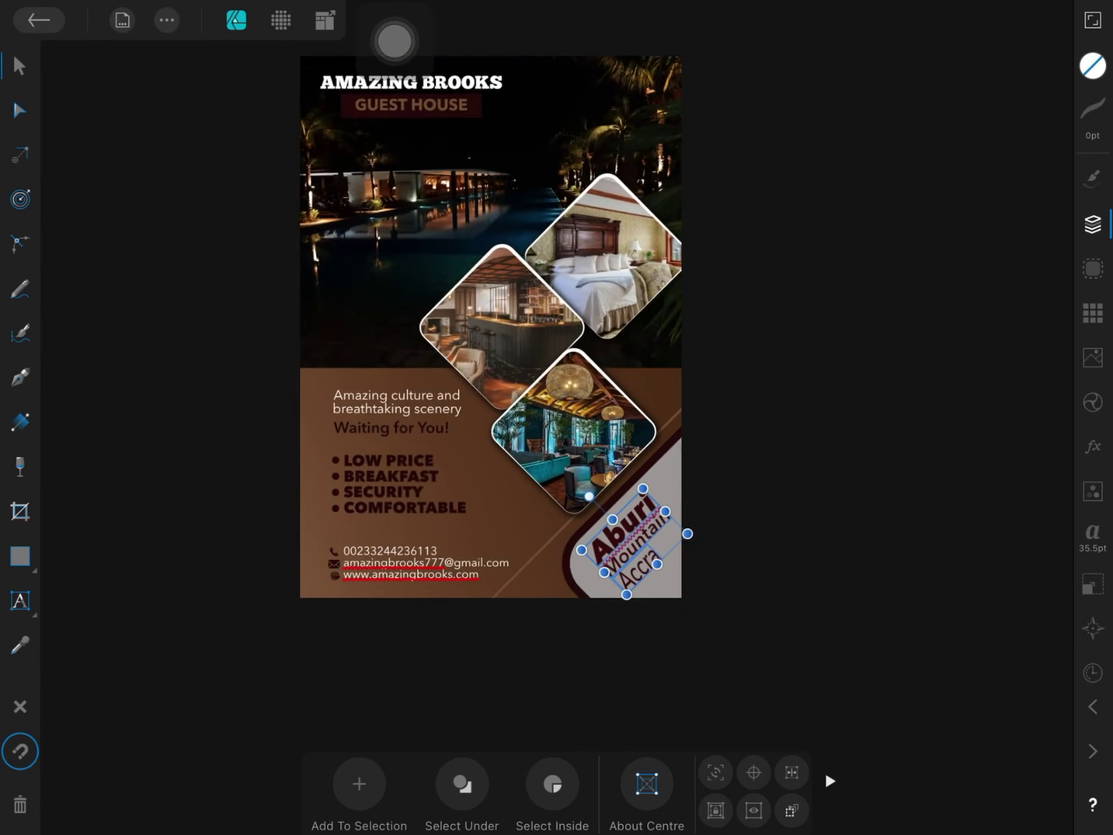
scroll(807, 292, "down", 1)
left_click(713, 370)
left_click(599, 565)
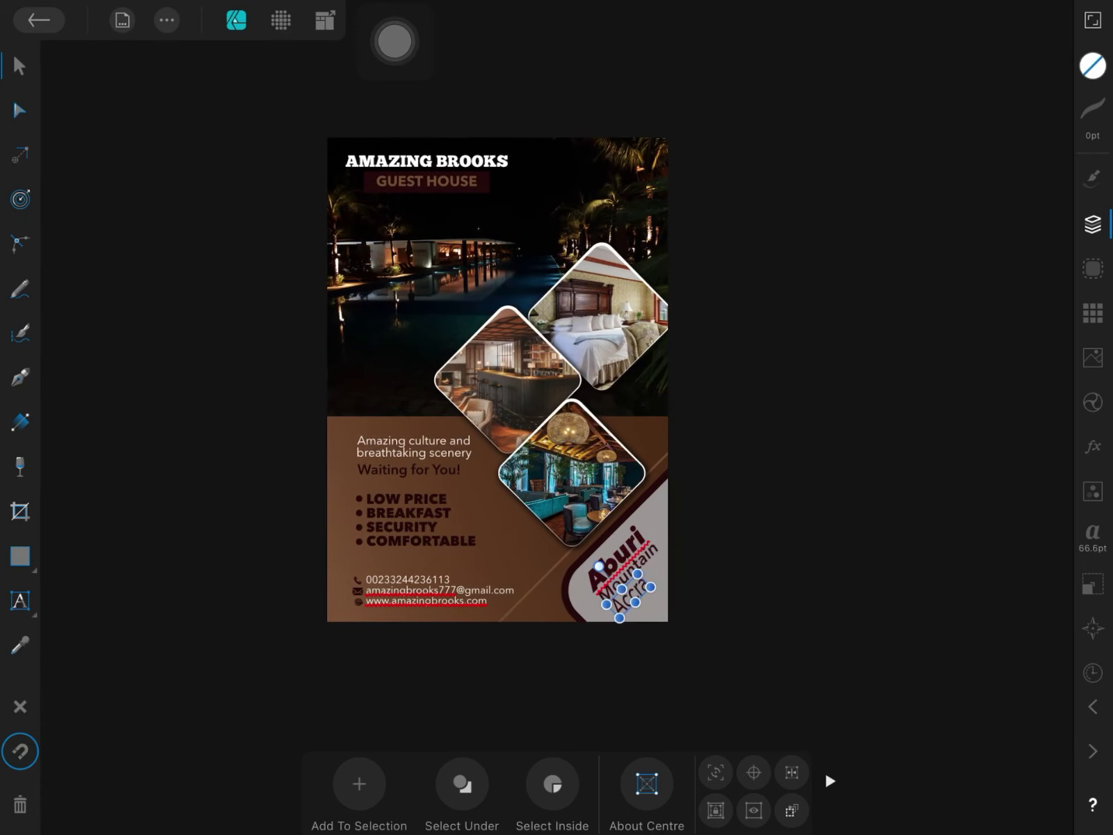
- Add a full stop after 'Accra' so the label reads 'Aburi Mountain Accra.'
scroll(549, 683, "up", 5)
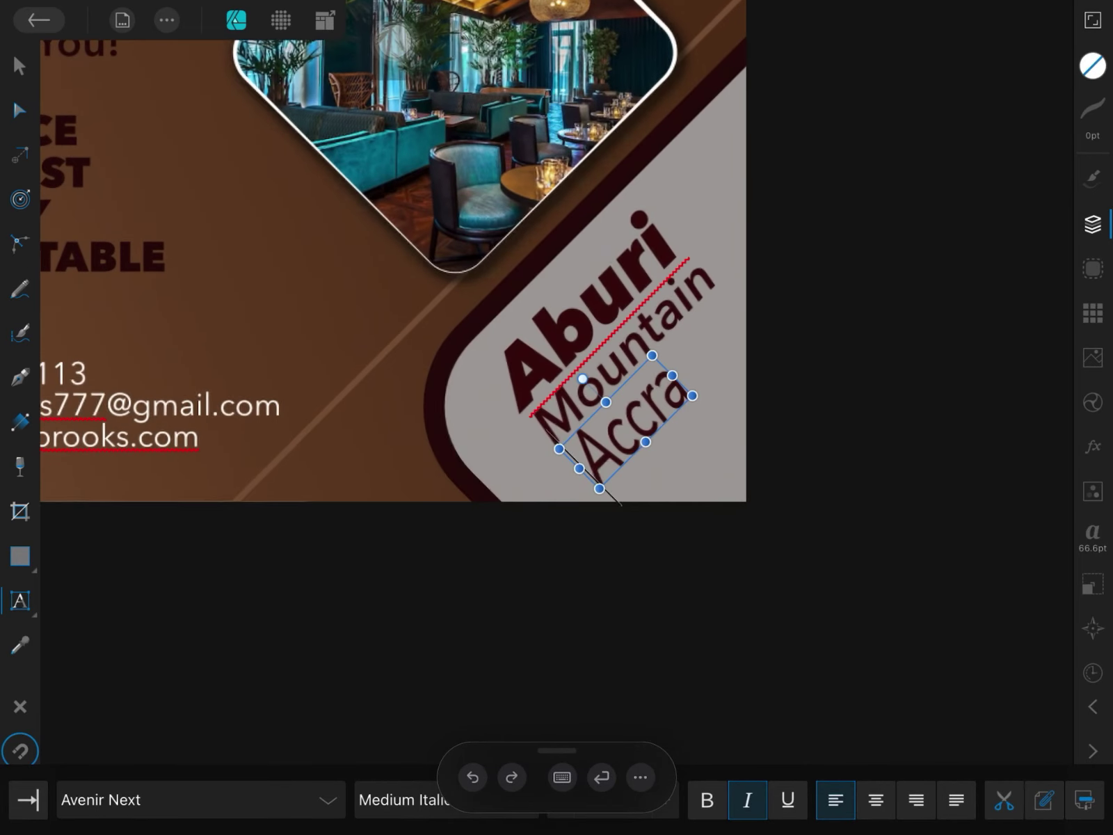
left_click(562, 777)
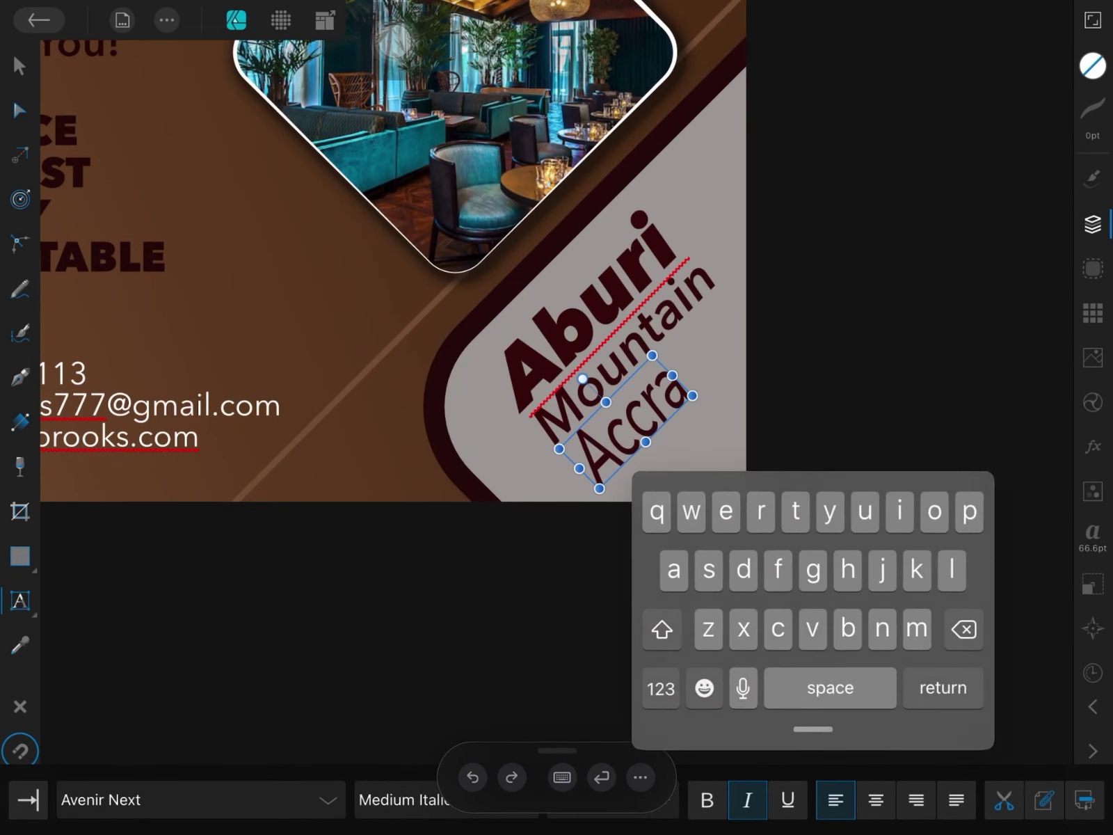
left_click(661, 689)
type(".")
scroll(327, 626, "down", 5)
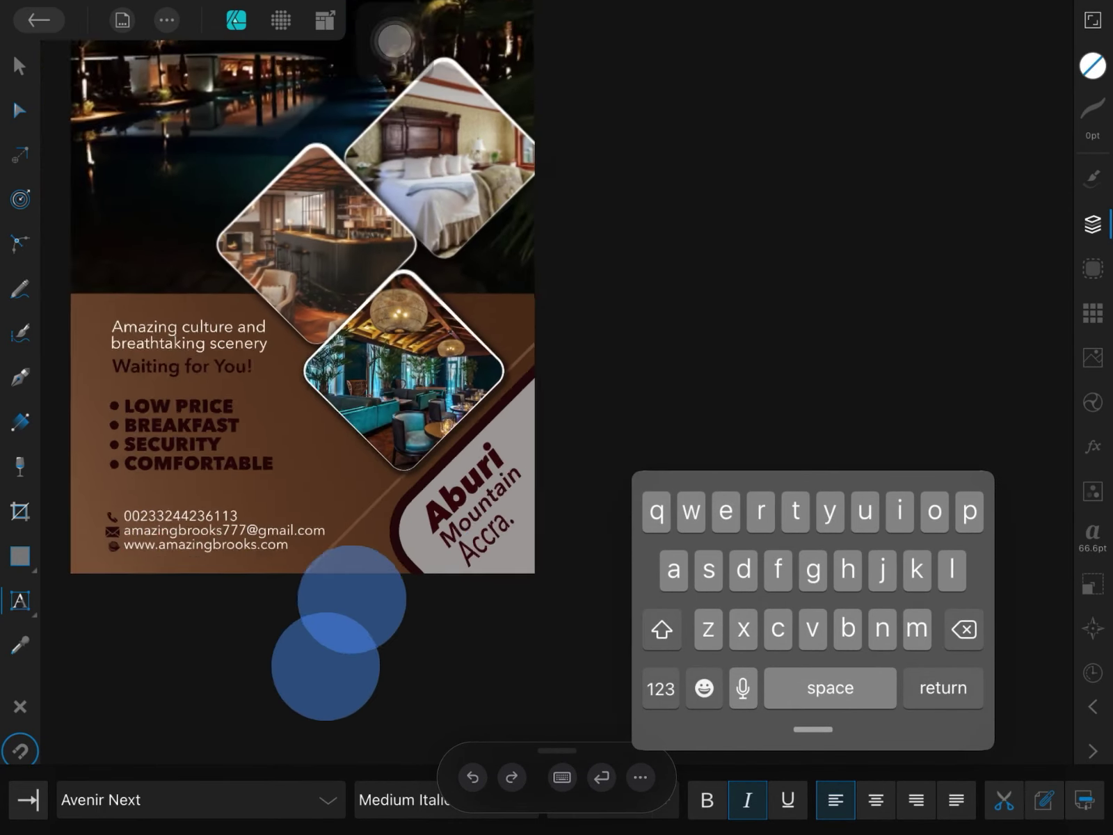
left_click(20, 65)
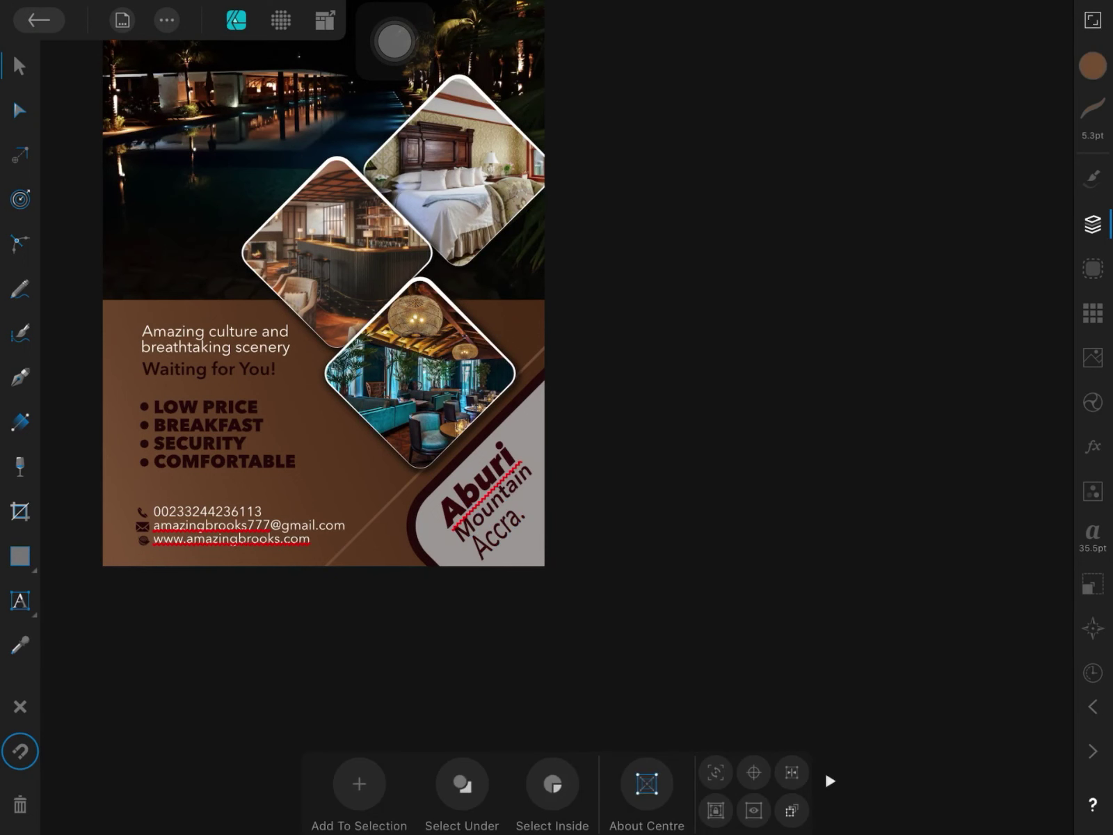
left_click(209, 368)
- Remove the 'Waiting for You!' tagline's stroke and set its fill to white
left_click(1093, 66)
left_click(1000, 510)
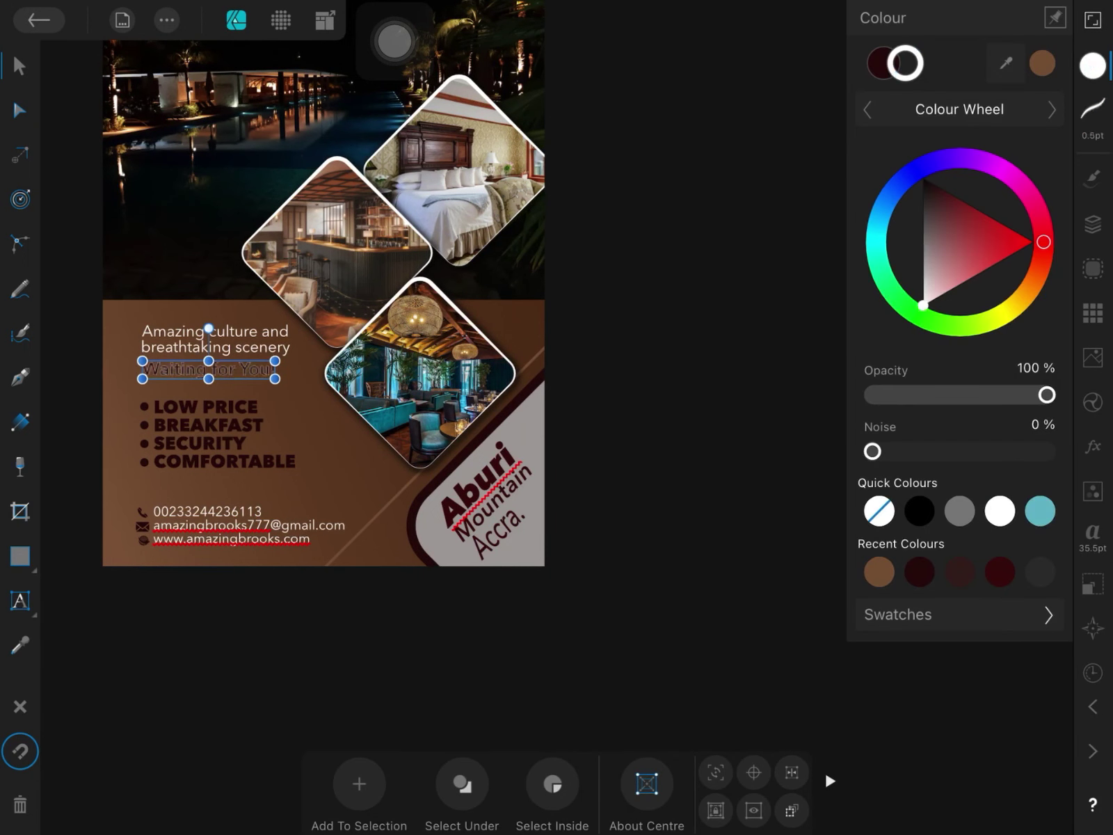
left_click(879, 510)
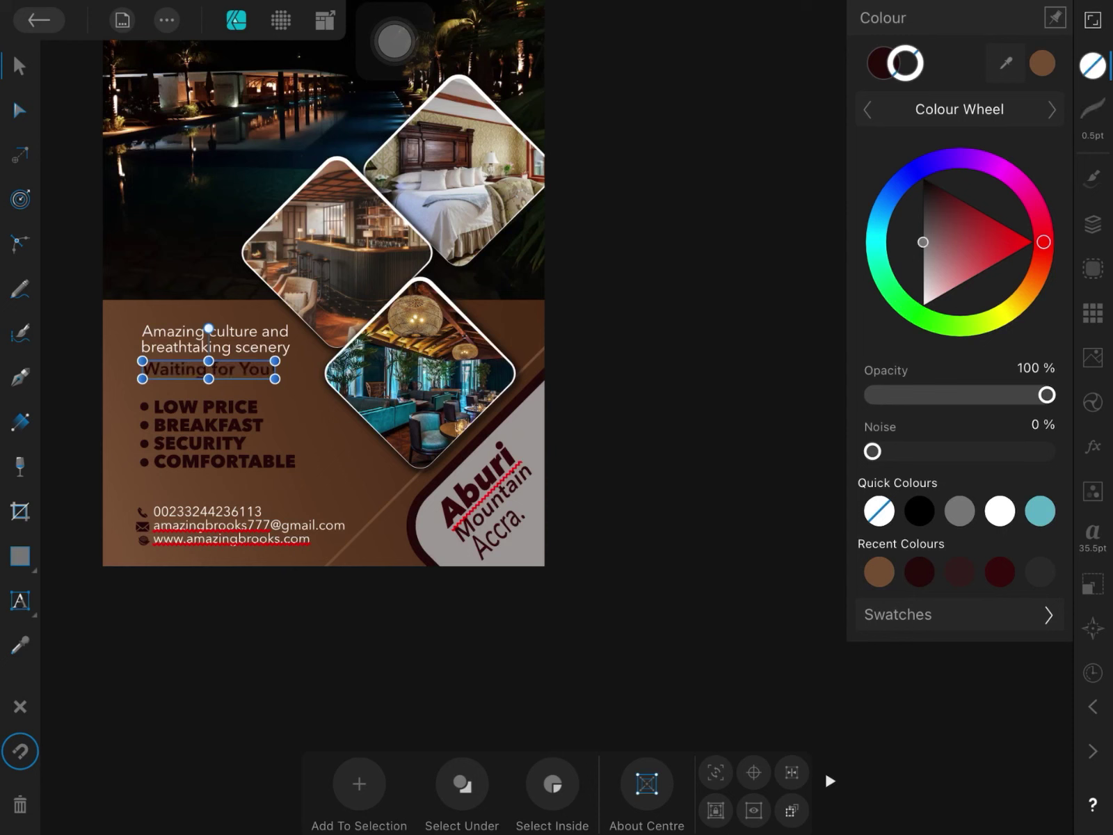
left_click(882, 63)
left_click(999, 510)
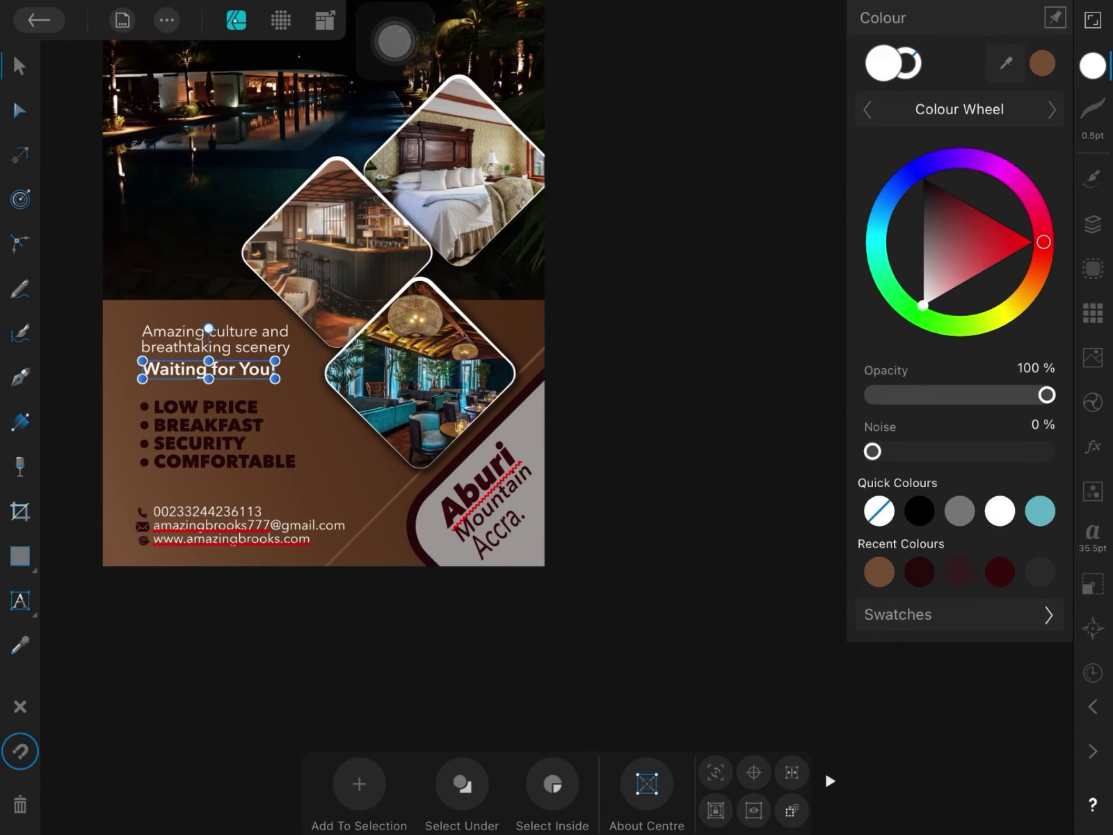
scroll(651, 247, "up", 5)
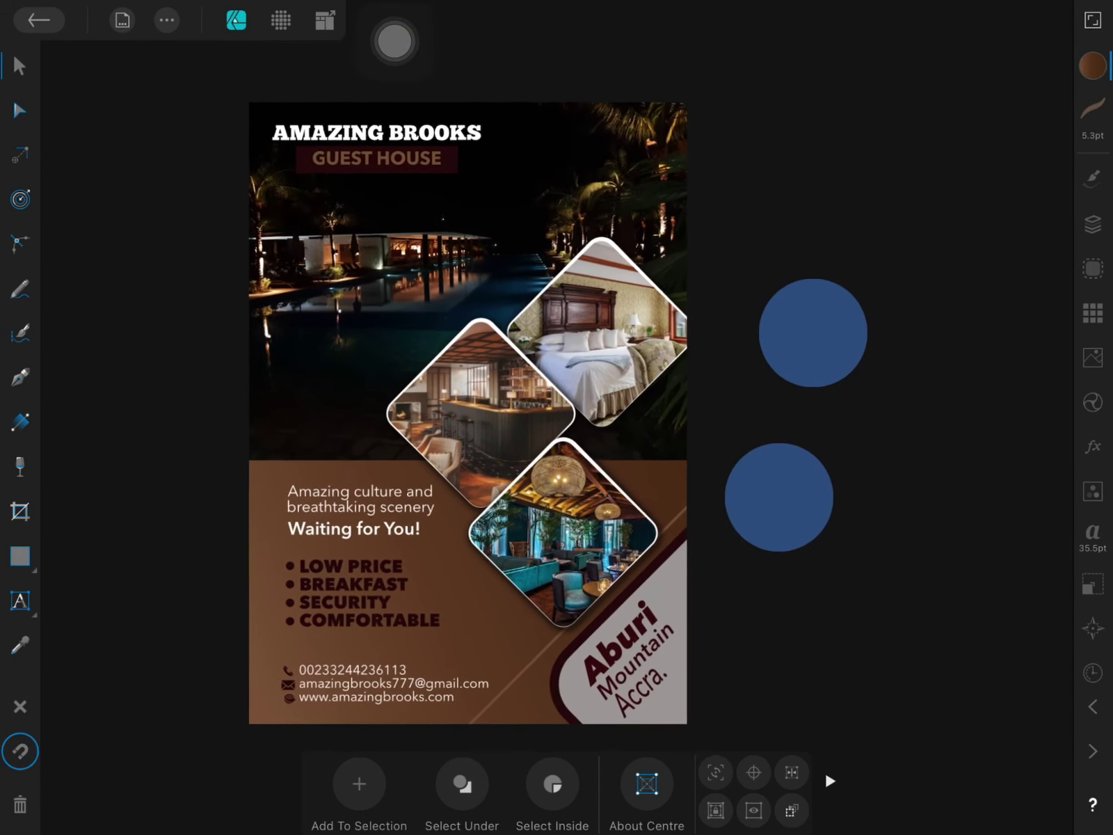
scroll(795, 415, "left", 2)
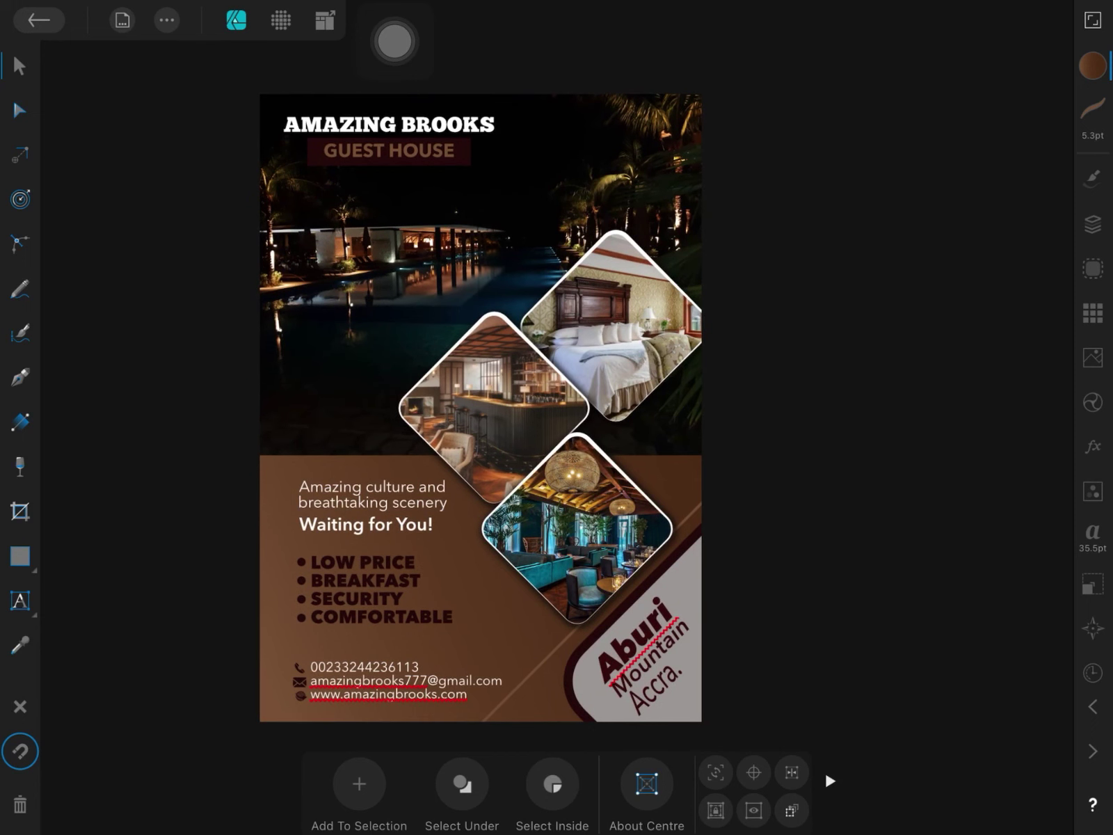
- Set the three corner text lines' rotation to 0° and move them up into the corner
left_click(1093, 584)
left_click(629, 636)
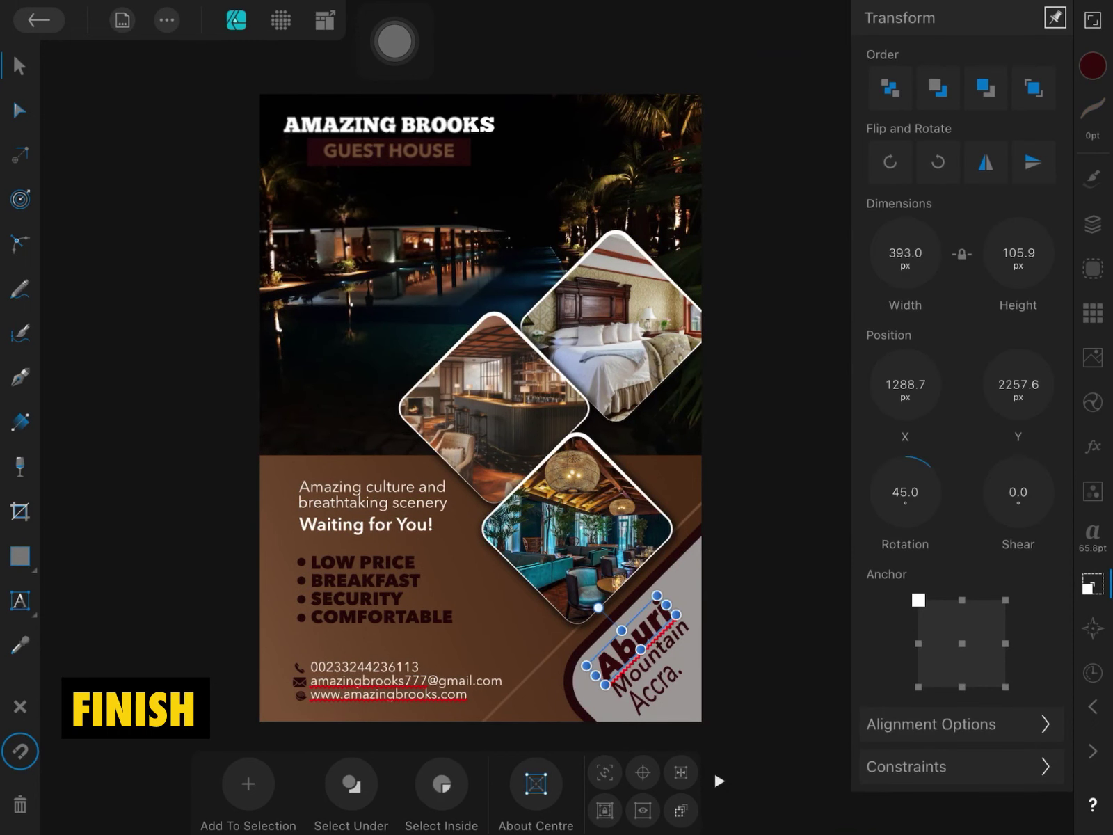
left_click_drag(791, 410, 580, 725)
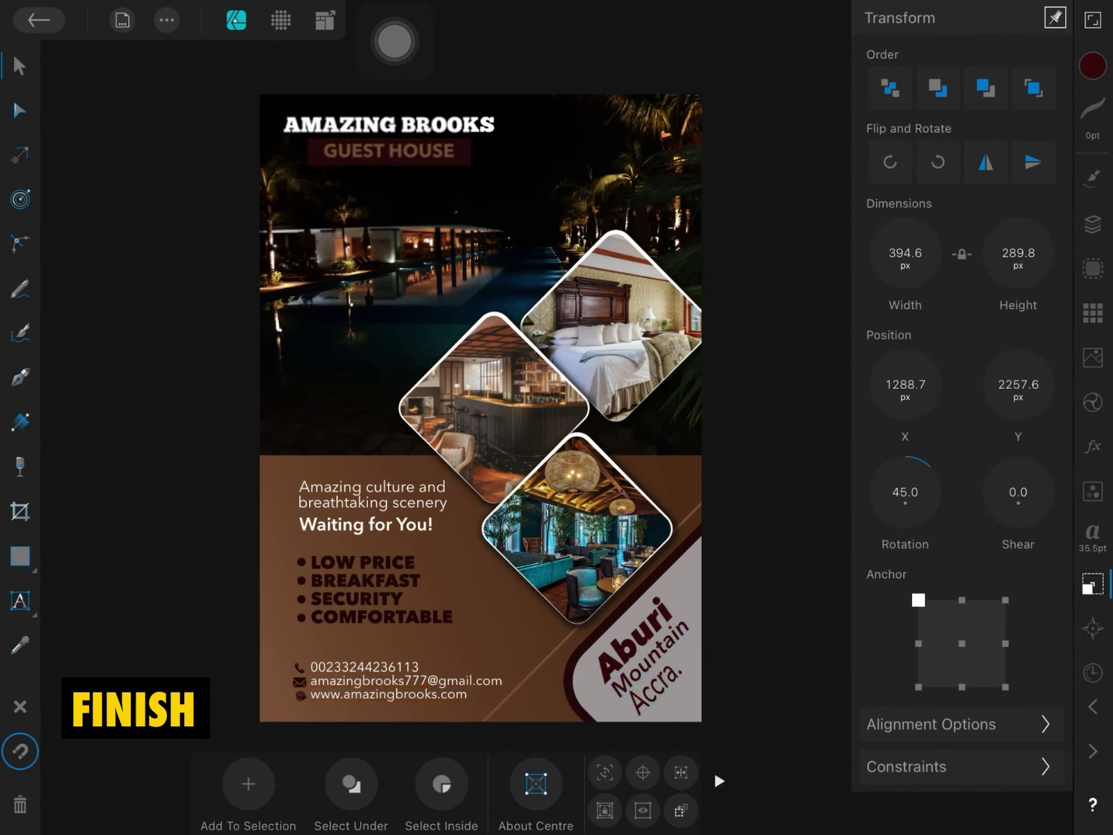
left_click(905, 491)
left_click(670, 578)
left_click(744, 621)
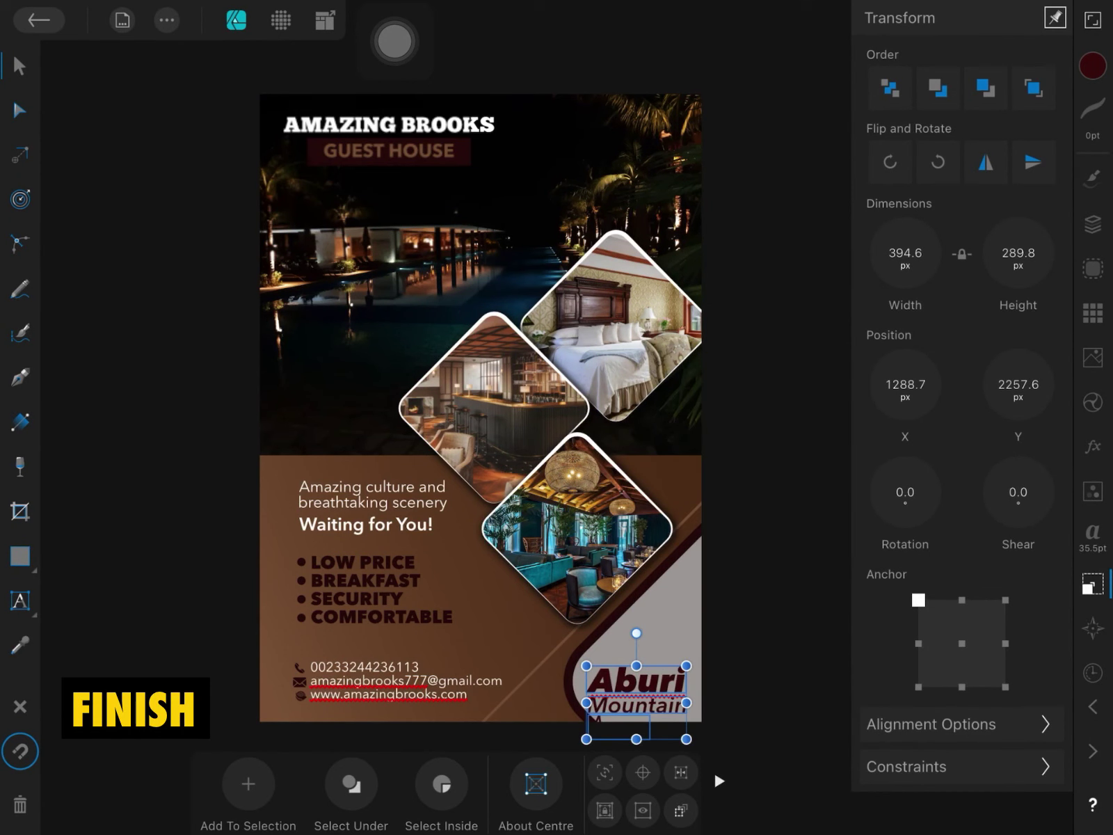
left_click_drag(636, 688, 664, 661)
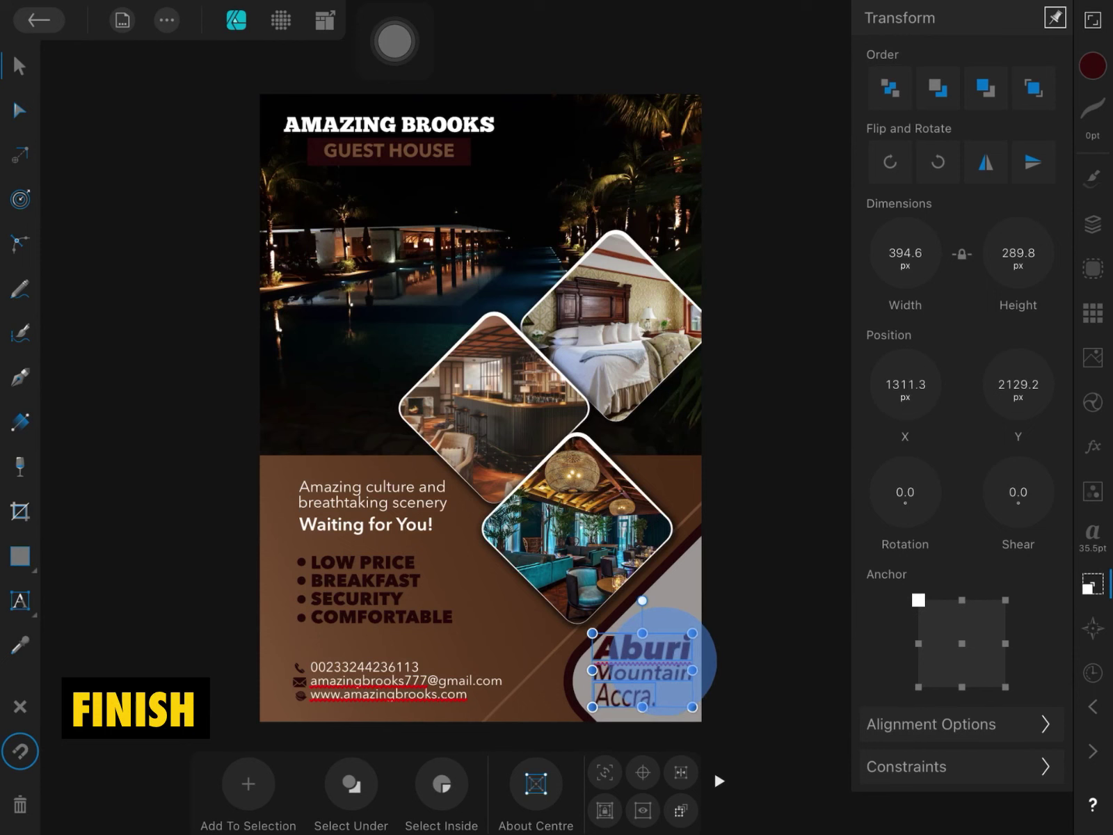
left_click_drag(664, 660, 666, 660)
- Shorten the diagonal brown line by pulling both endpoints inward
left_click(580, 577)
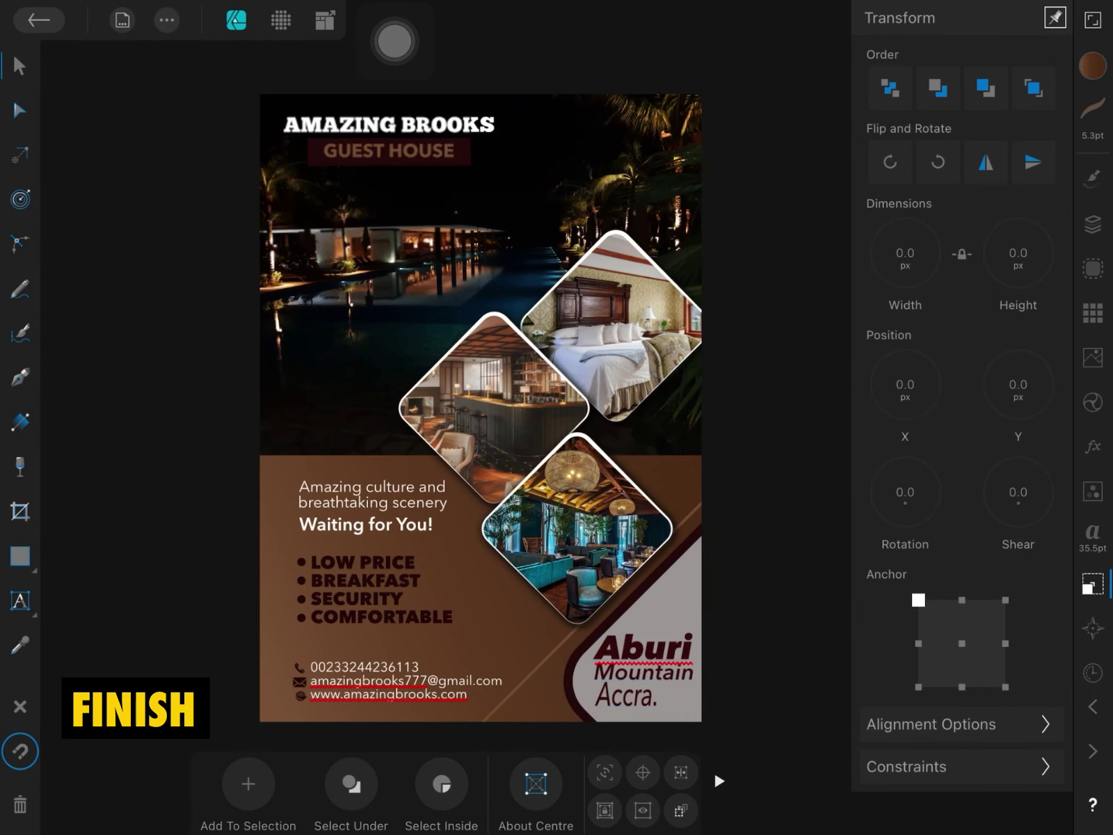
mouse_move(786, 420)
left_mouse_down()
mouse_move(717, 504)
mouse_move(710, 491)
left_mouse_up()
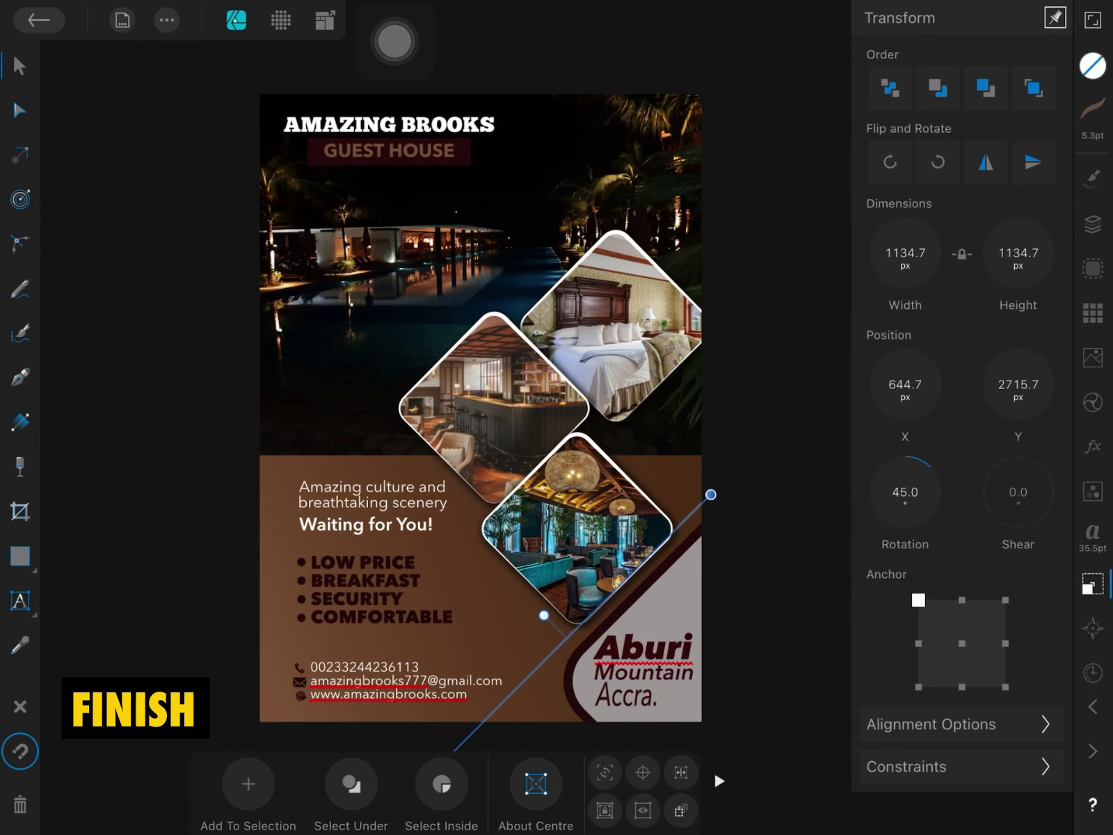
scroll(174, 522, "down", 2)
left_click_drag(405, 571, 442, 534)
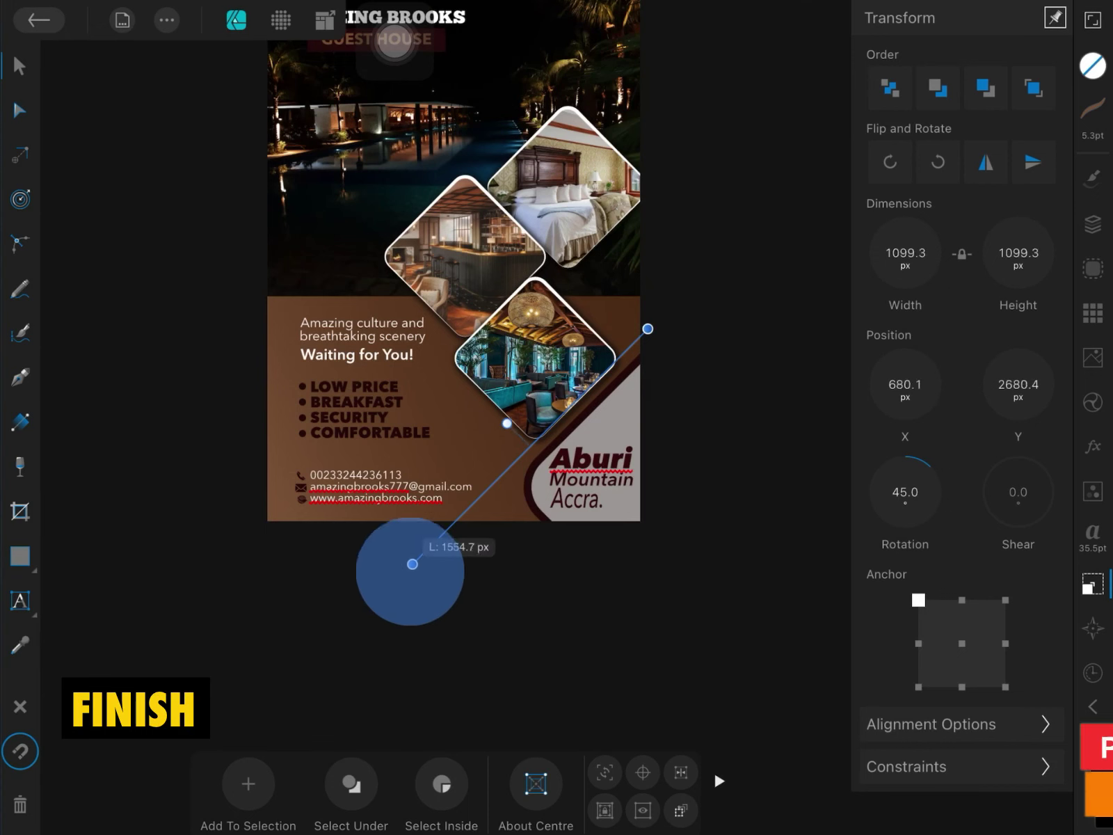
left_click(21, 66)
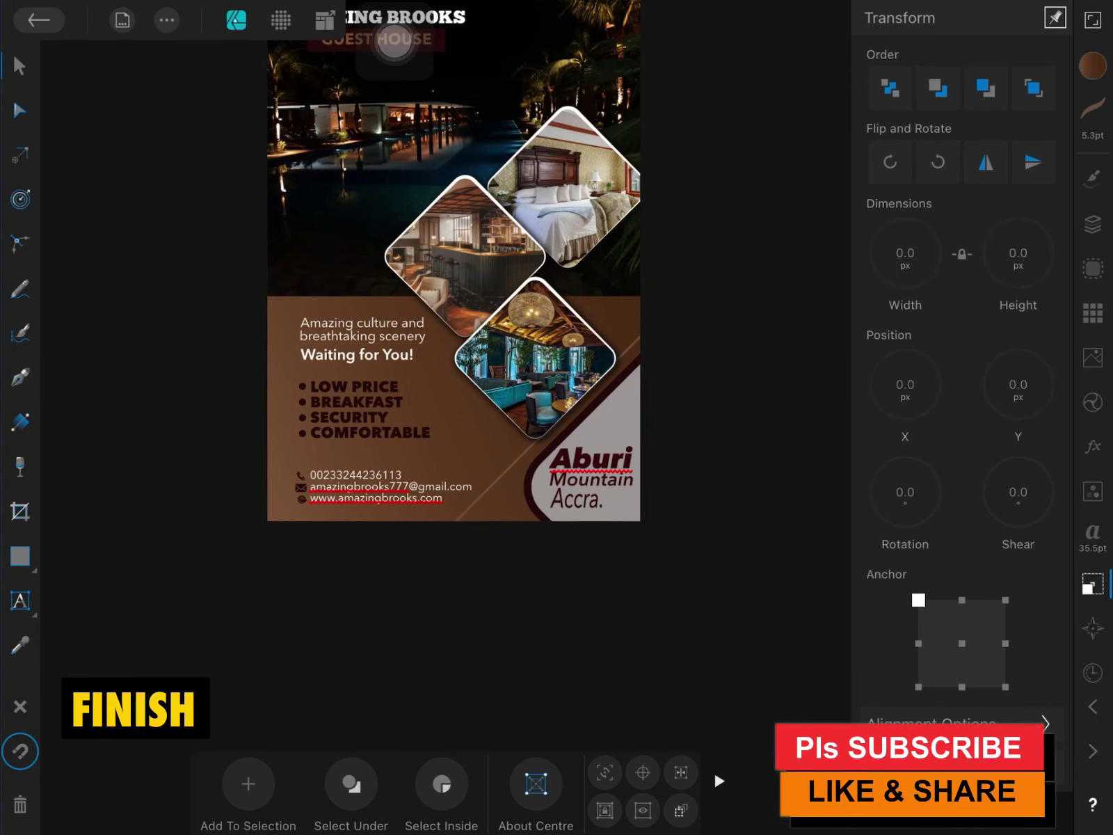
left_click(545, 431)
scroll(765, 326, "up", 5)
scroll(769, 327, "left", 2)
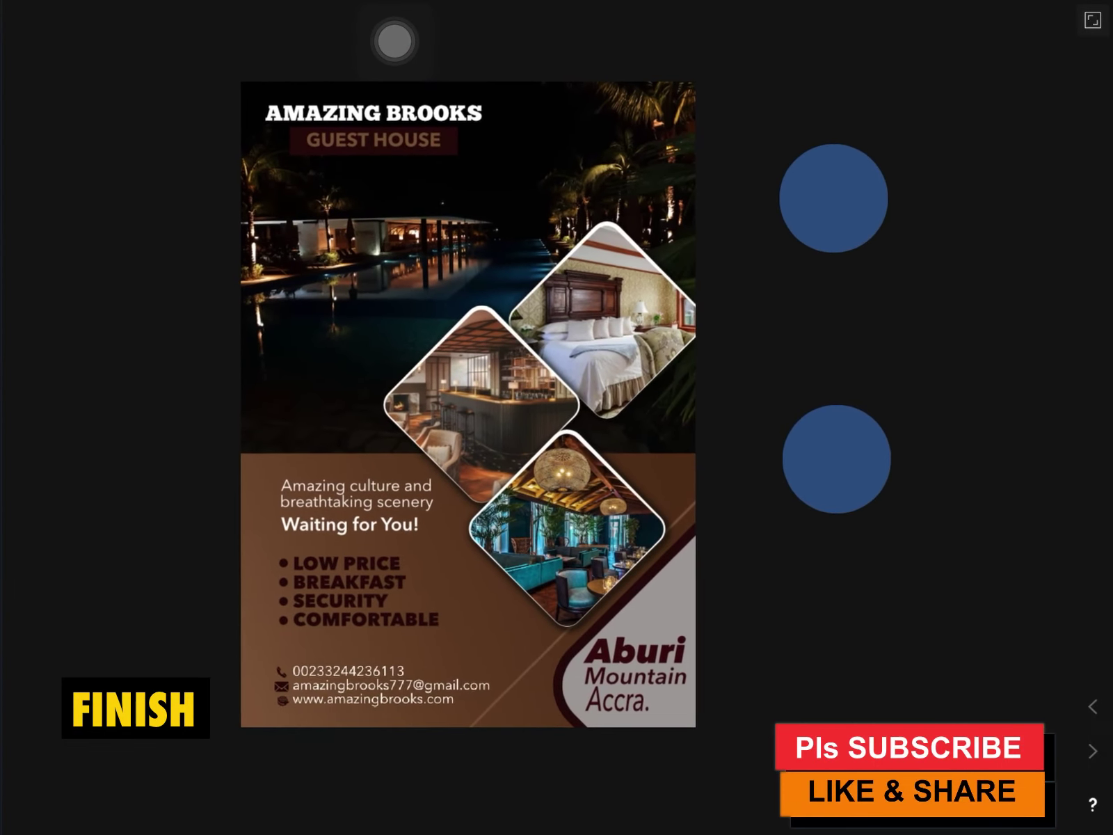